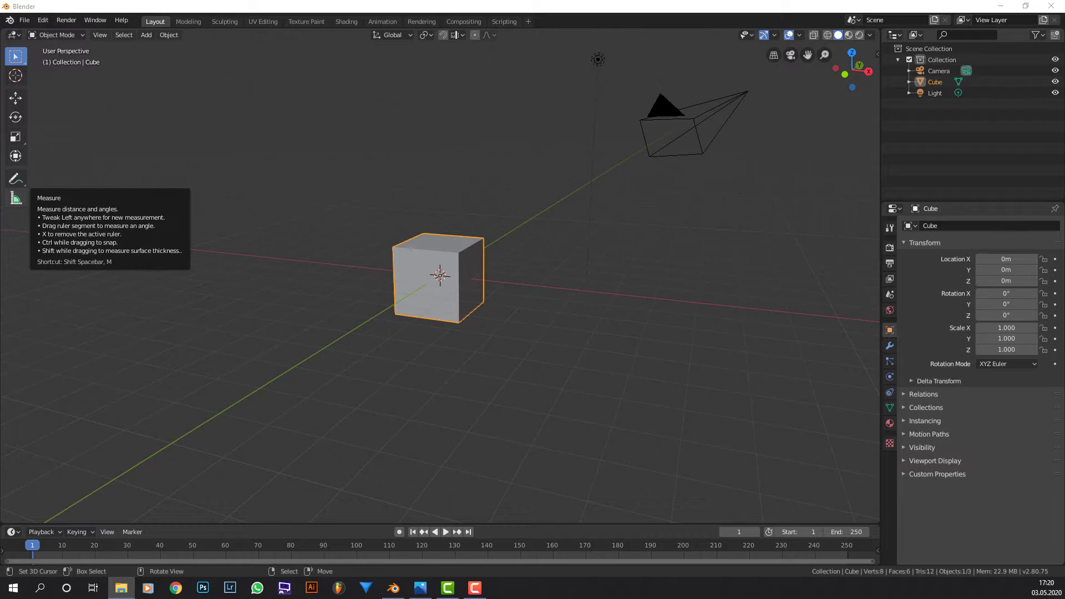
Step: Switch to File Explorer, open the resource pack's block texture folder and browse its images
key("alt+Tab")
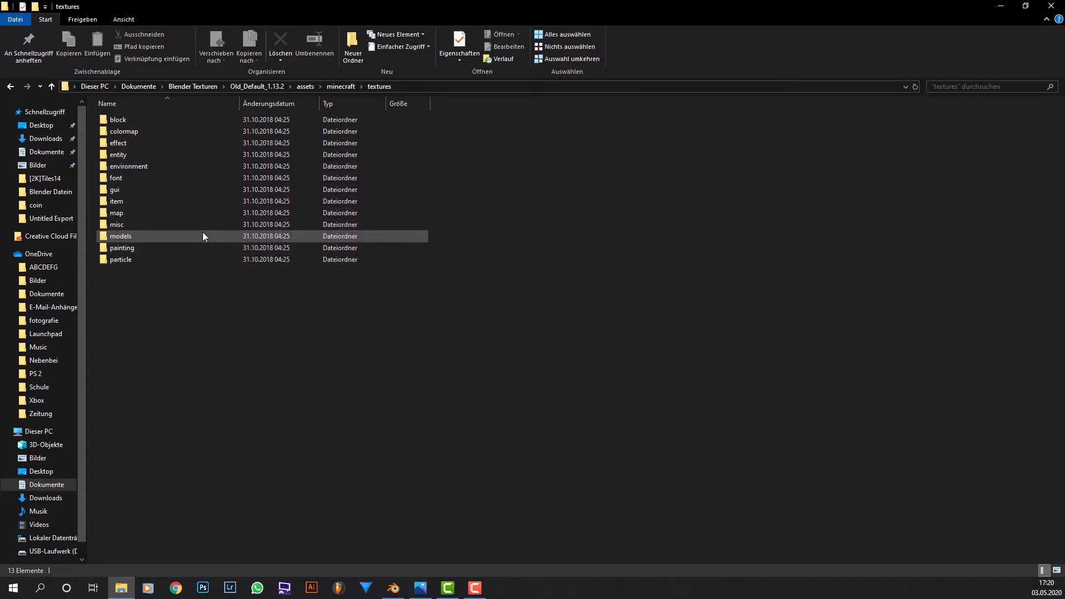
double_click(193, 118)
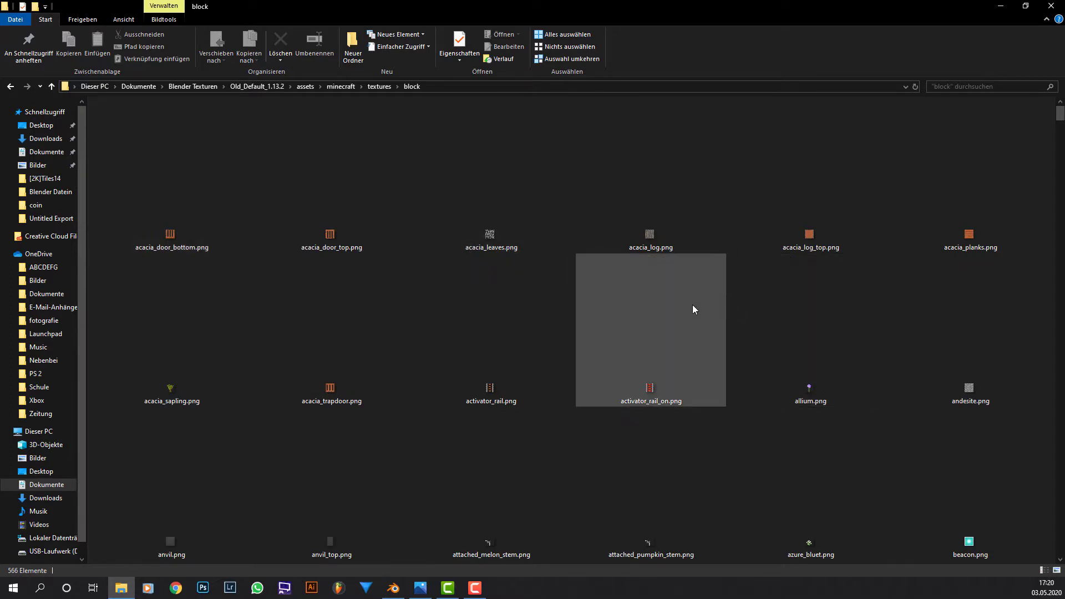
scroll(654, 282, "down", 5)
scroll(653, 287, "down", 5)
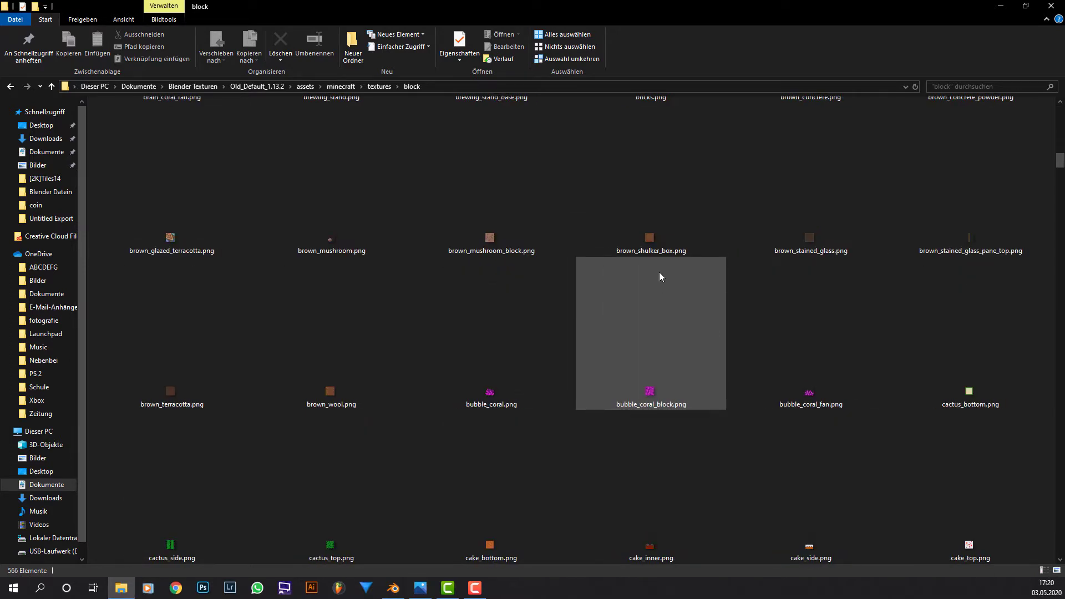
Step: Return to Blender, open the Shading workspace and view the cube from the front
key("alt+Tab")
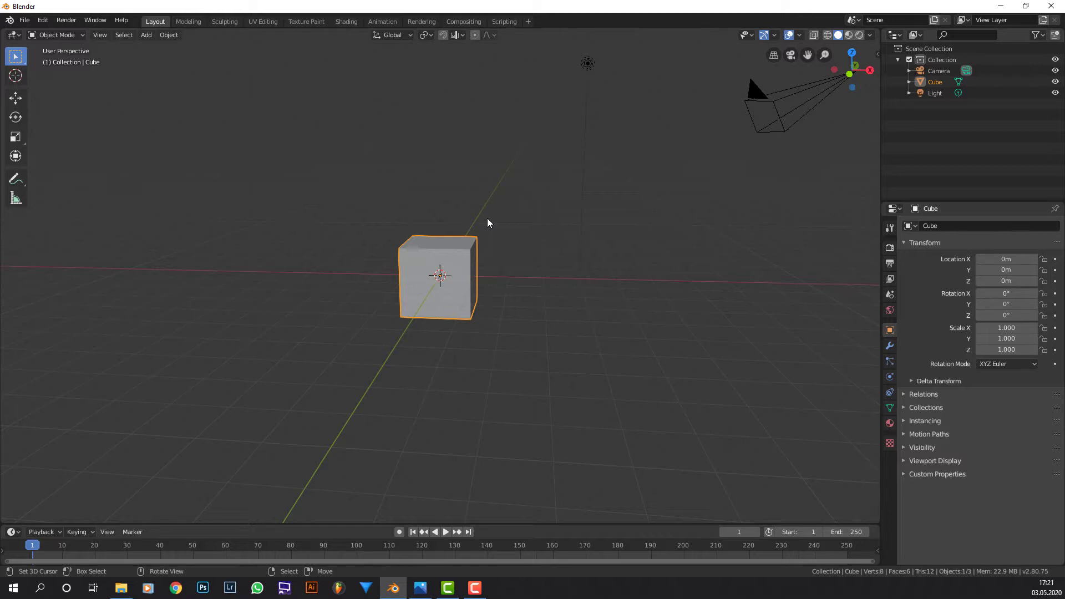
scroll(466, 214, "up", 2)
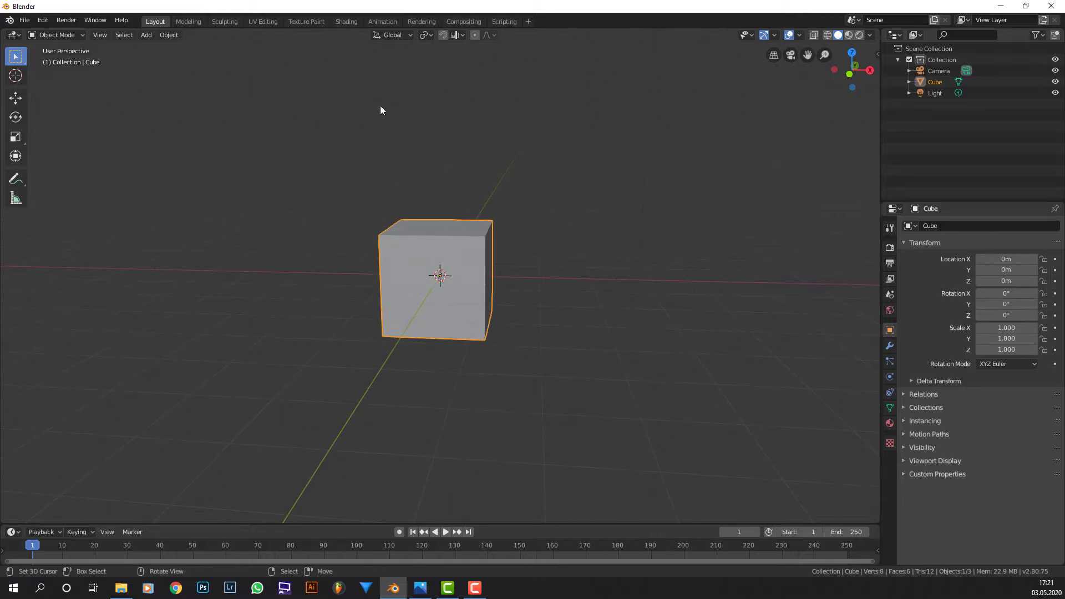
left_click(350, 20)
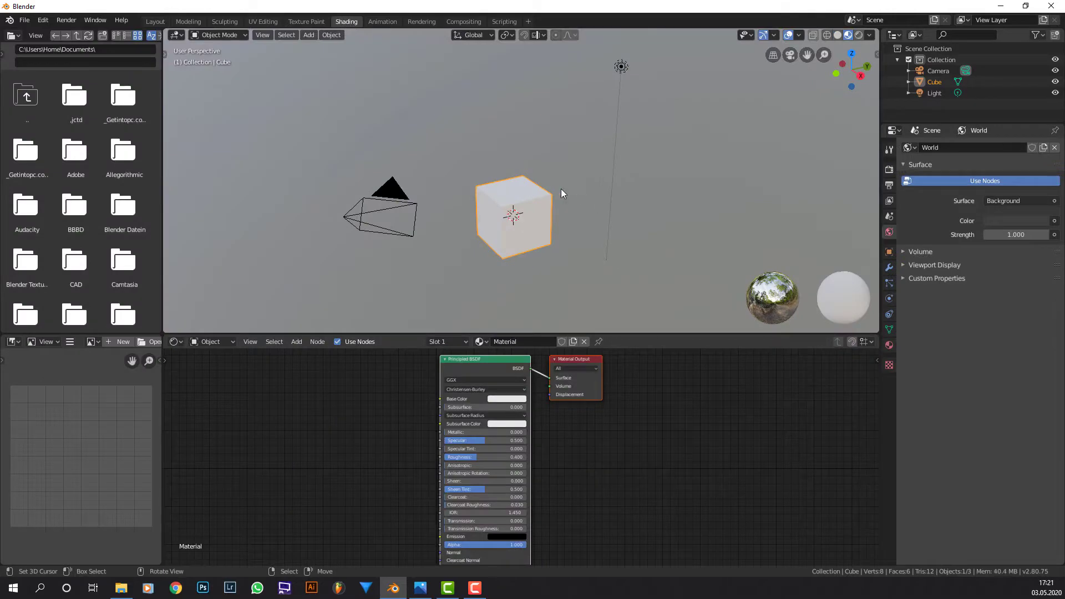
key("KP_1")
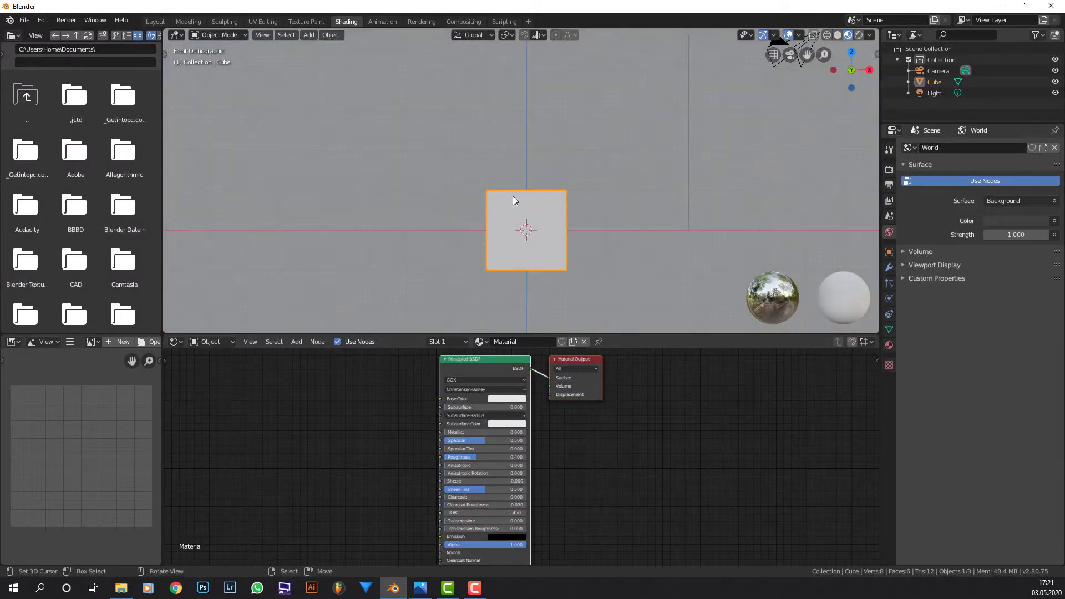
scroll(613, 183, "up", 3)
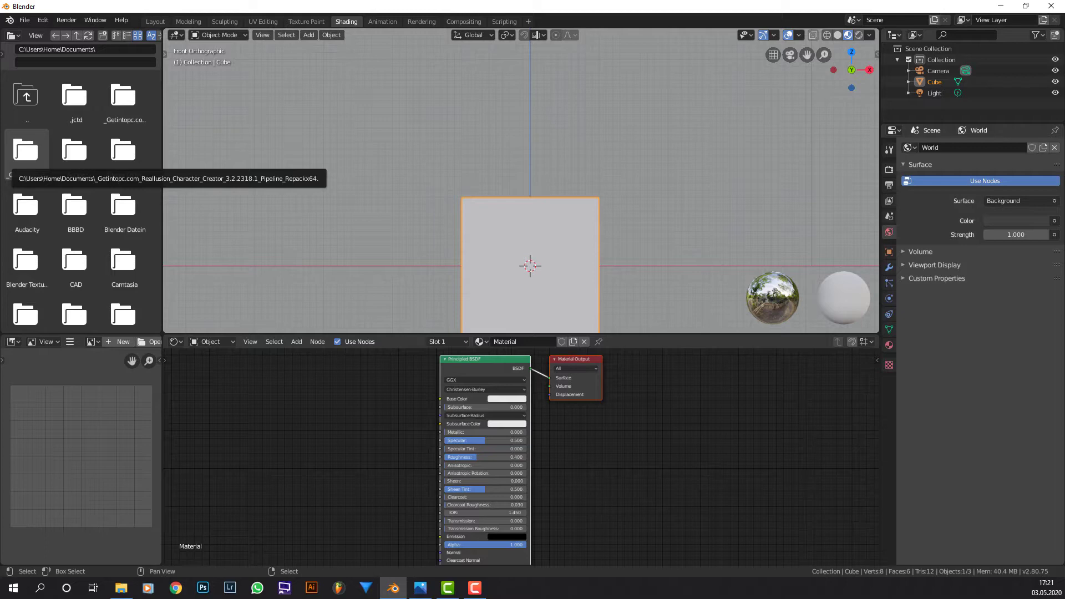
Step: Bring oak_planks.png from File Explorer into the cube's material nodes and connect its Color output to the Principled BSDF Base Color
key("alt+Tab")
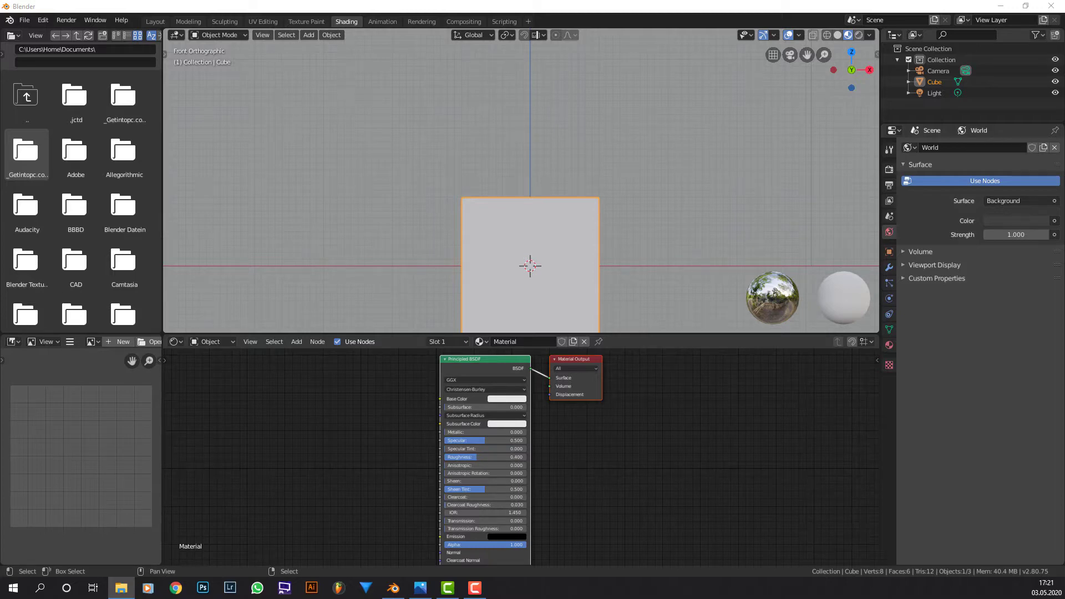
left_click_drag(453, 524, 322, 384)
left_click_drag(395, 395, 441, 400)
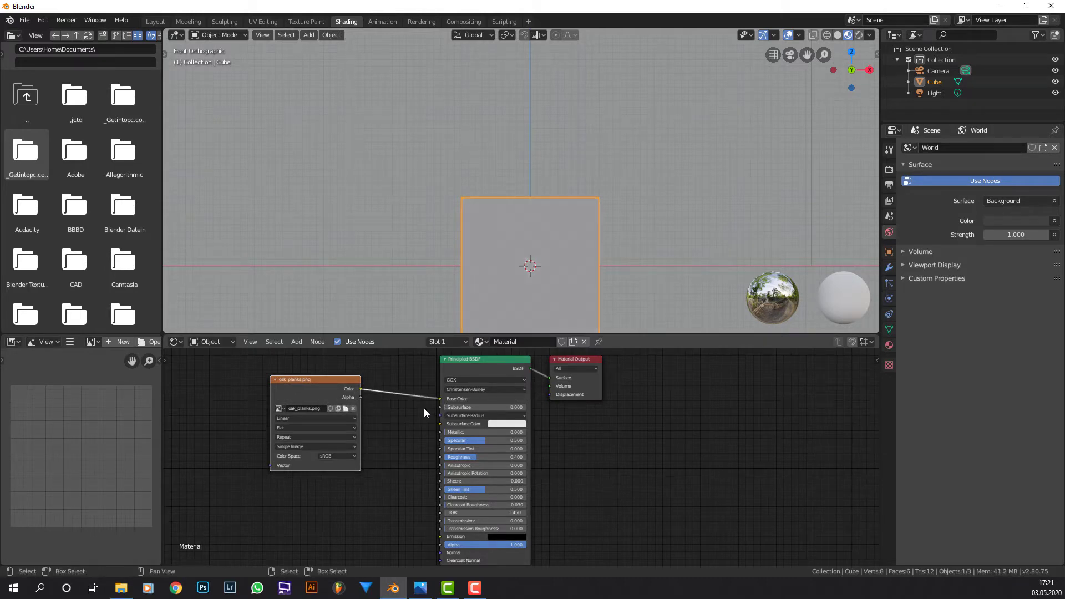
Step: Set the oak_planks.png texture node's interpolation to Closest for crisp pixels
middle_click_drag(475, 293, 498, 233)
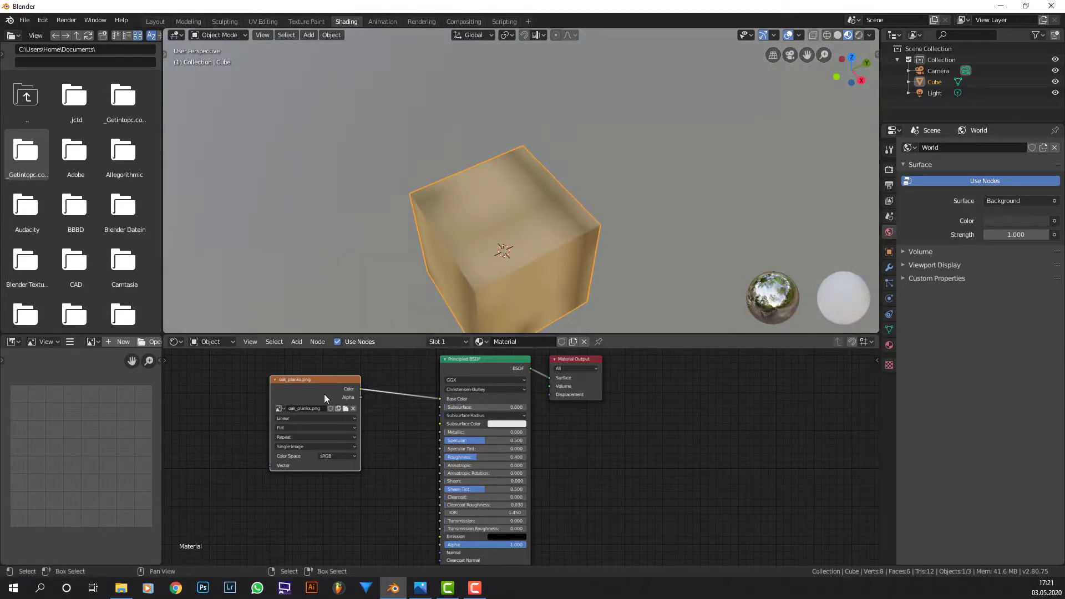
scroll(427, 351, "up", 2)
scroll(365, 403, "up", 1)
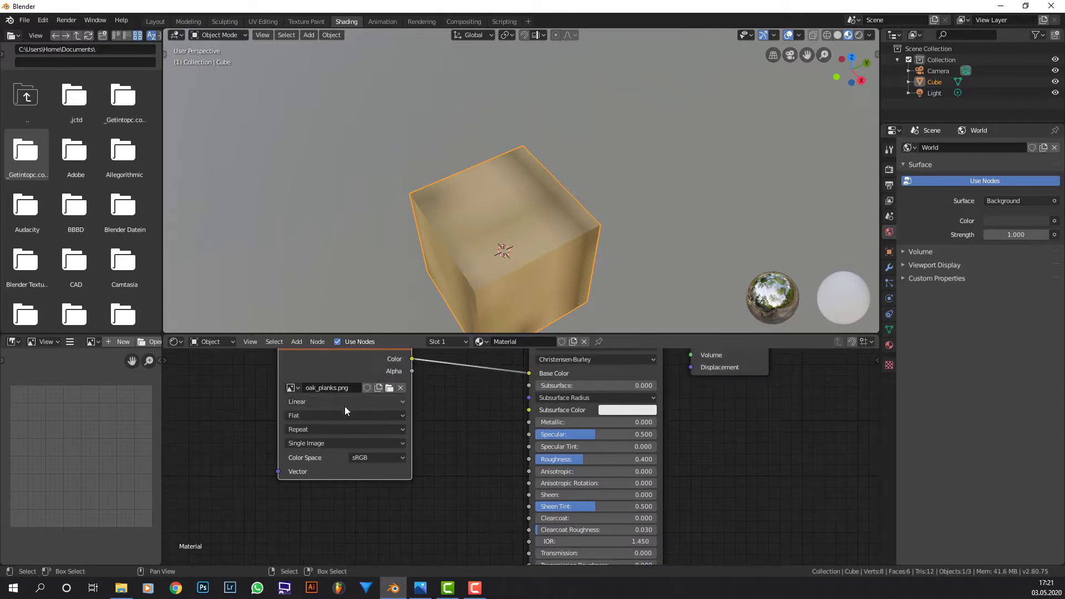
left_click(335, 413)
left_click(342, 402)
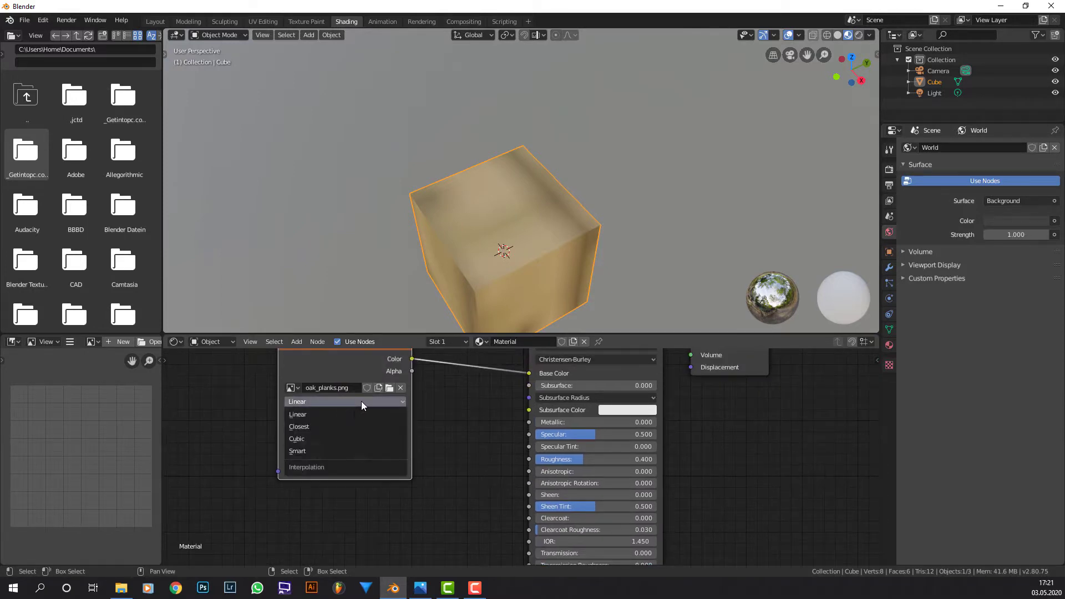
left_click(353, 426)
middle_click_drag(477, 302, 488, 271)
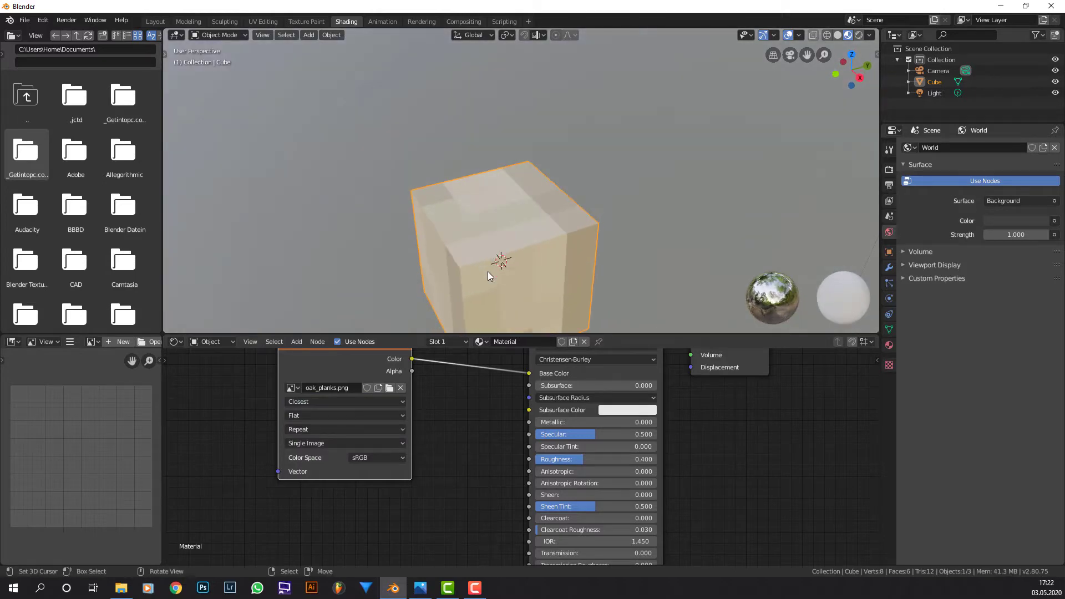
scroll(441, 384, "down", 1)
middle_click_drag(441, 384, 540, 414)
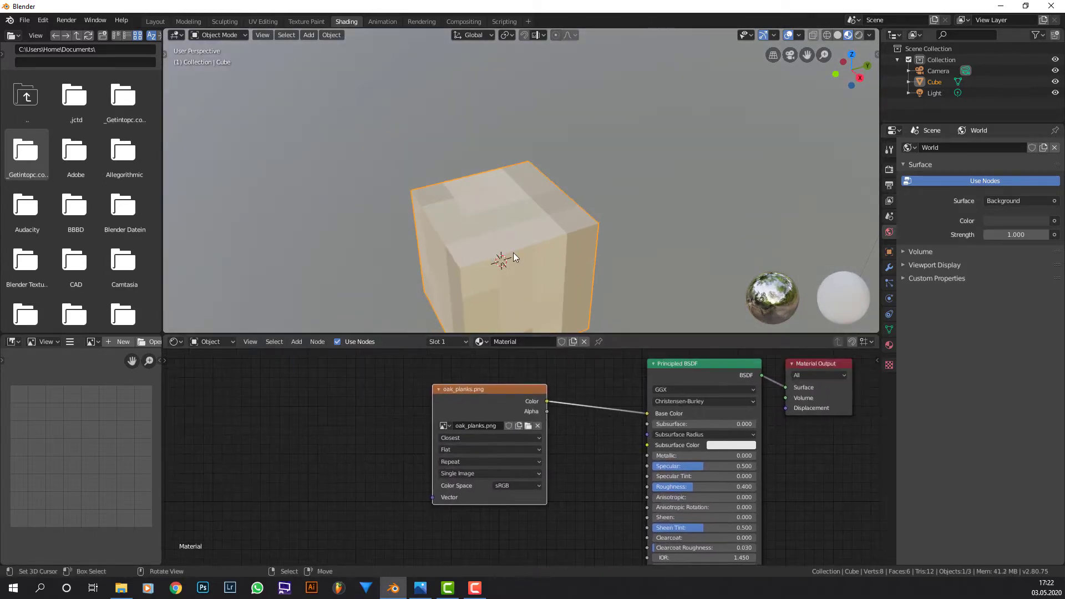
Step: Enter Edit Mode on the cube and start the Shortcut VUr input display
key("Tab")
scroll(548, 222, "down", 1)
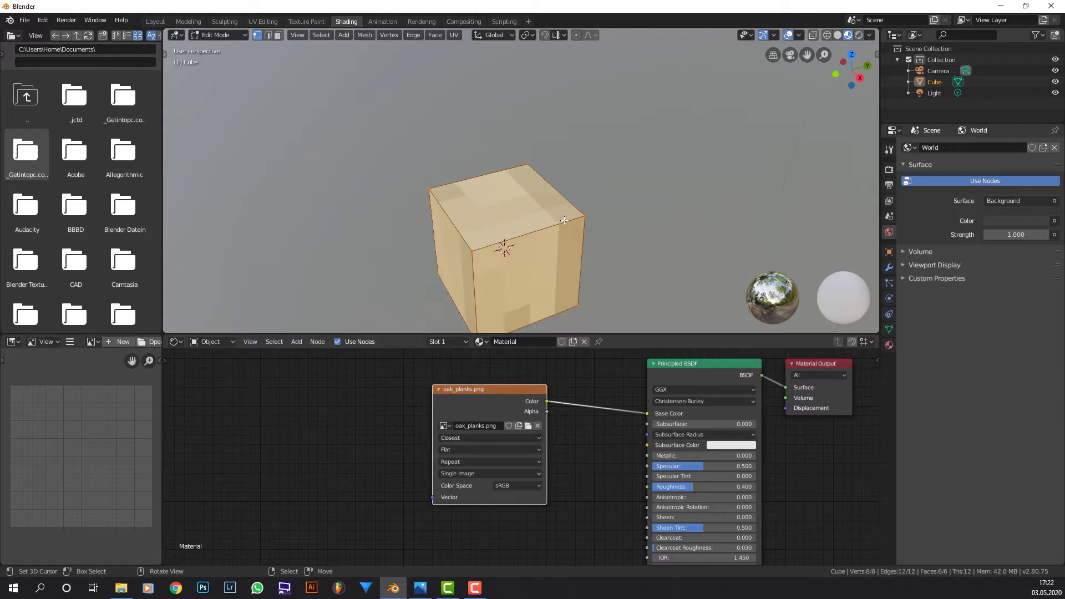
left_click(877, 54)
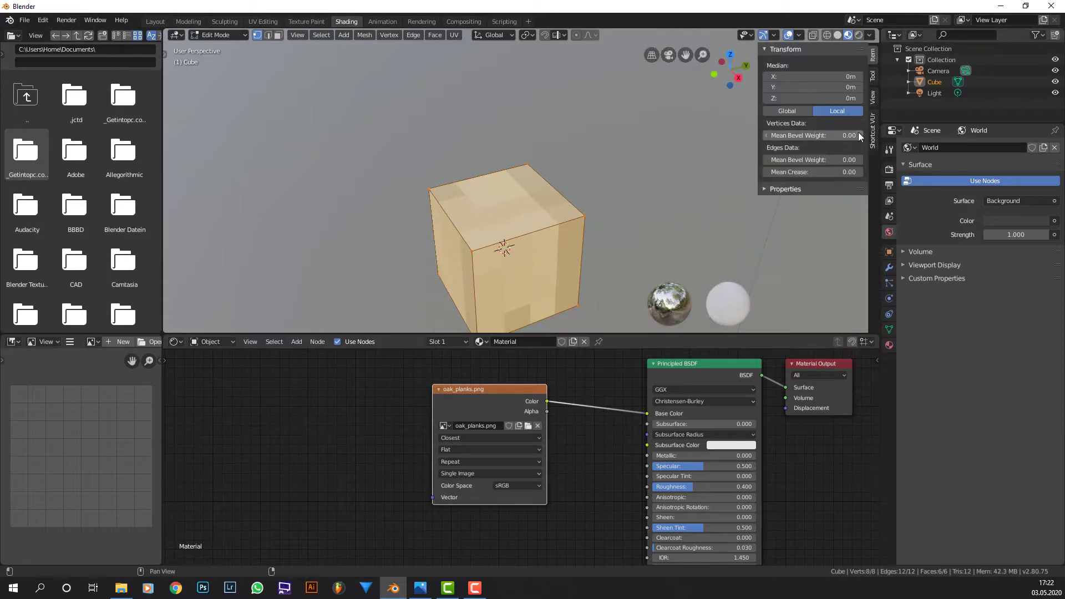
left_click(872, 132)
left_click(836, 65)
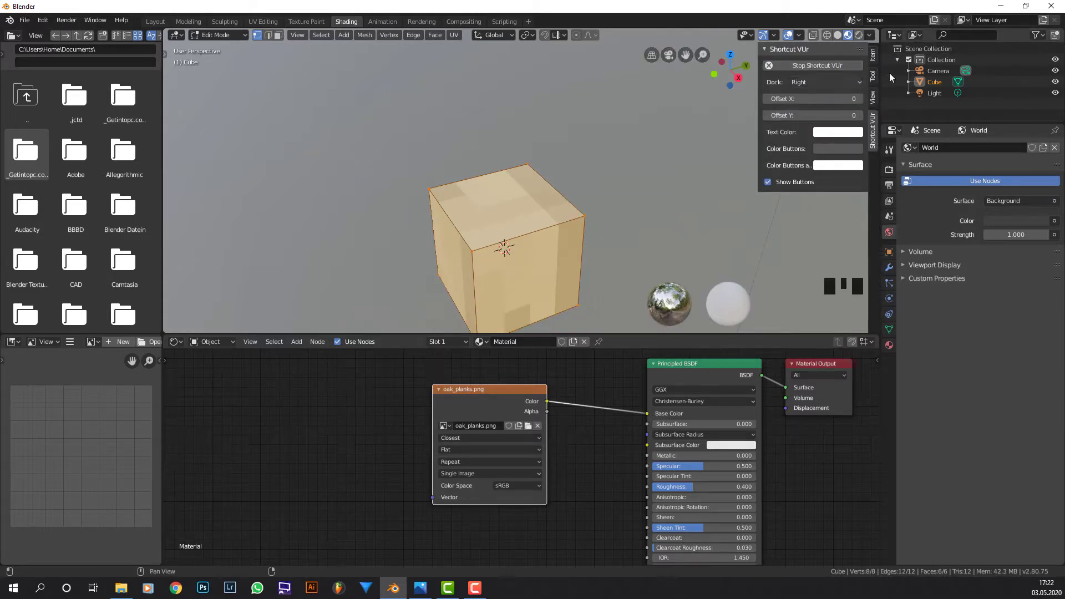
middle_click_drag(820, 212, 834, 204)
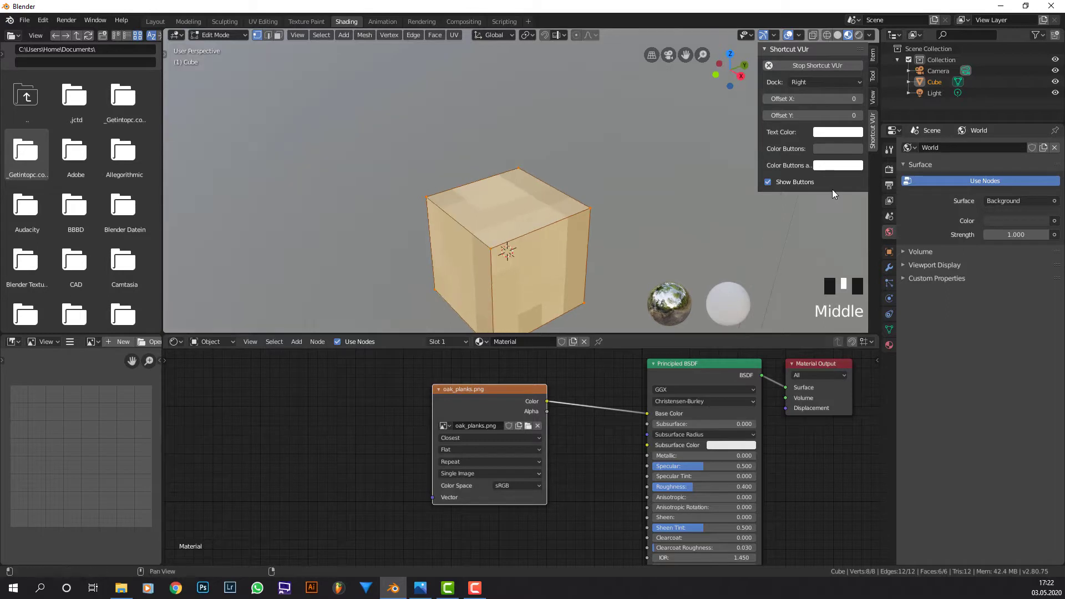
key("n")
scroll(548, 209, "down", 2)
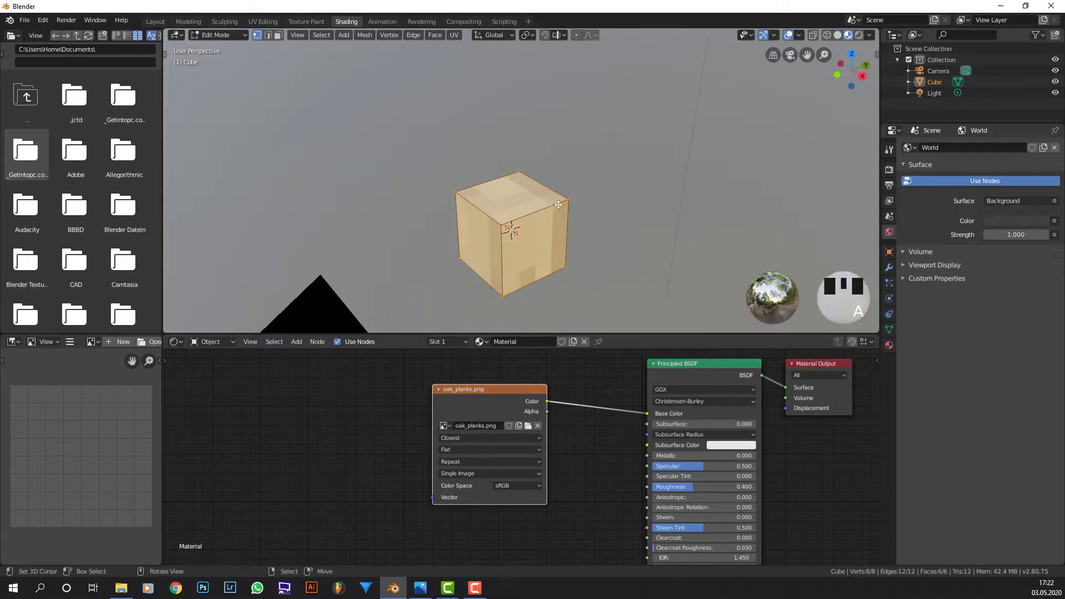
Step: Unwrap the whole cube with Cube Projection and return to Object Mode
middle_click_drag(558, 207, 619, 186)
key("u")
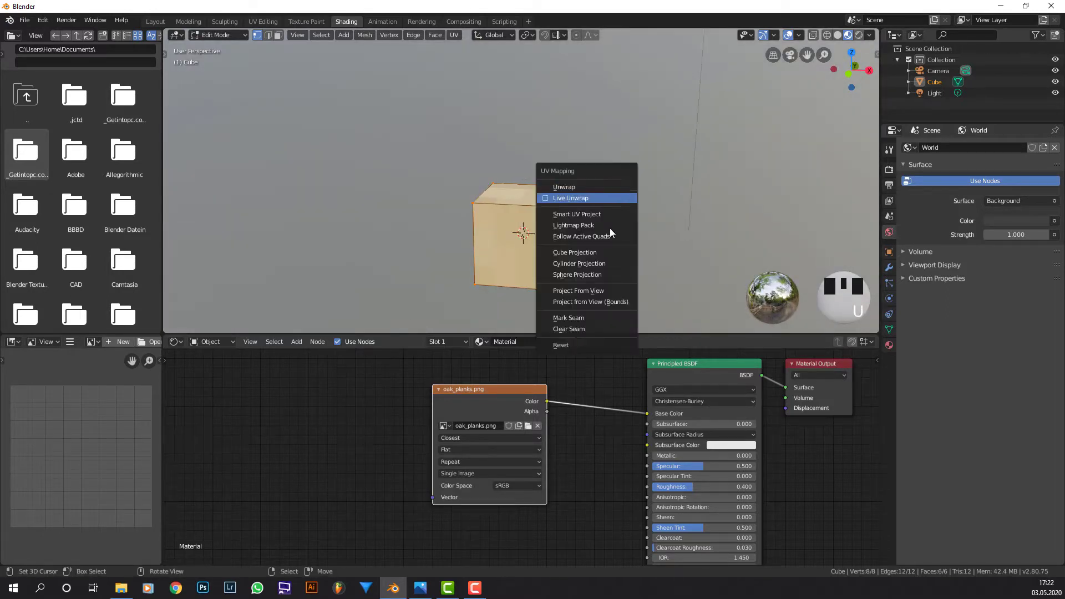
left_click(575, 253)
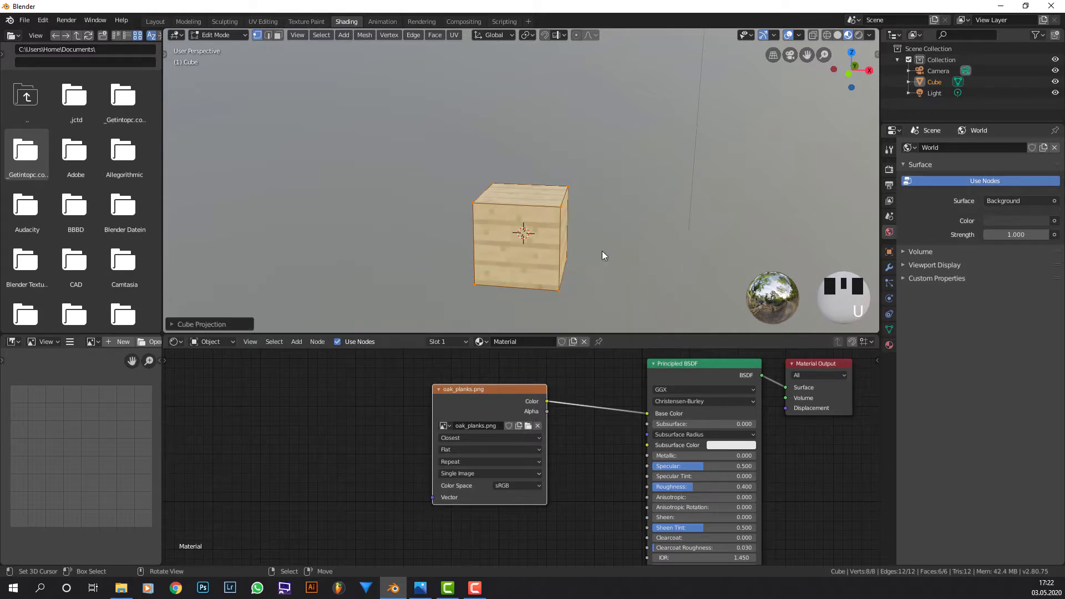
scroll(602, 251, "up", 4)
key("Tab")
middle_click_drag(657, 248, 579, 260)
scroll(546, 259, "down", 4)
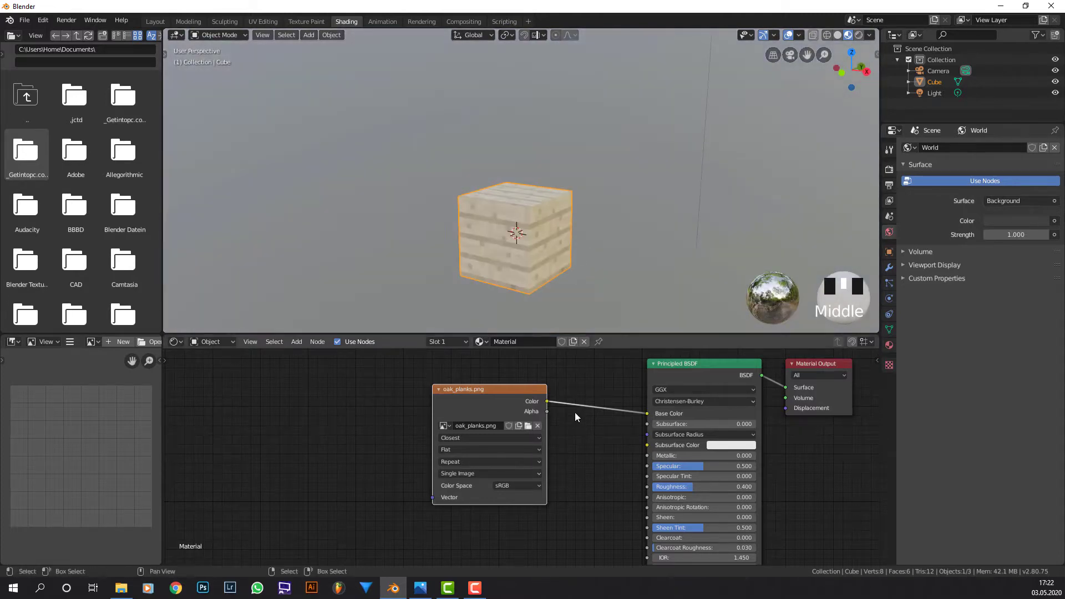
Step: Move the oak_planks.png node slightly away from the Principled BSDF and set the shader's Roughness to 0.8
middle_click_drag(575, 412, 541, 386)
left_click_drag(487, 387, 448, 393)
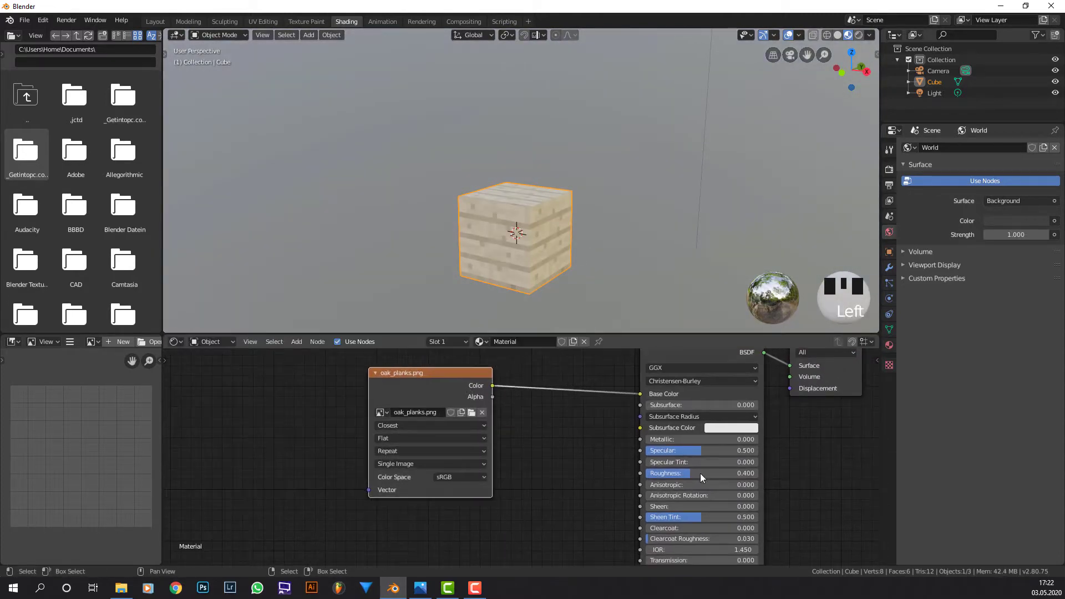
left_click(682, 478)
right_click(684, 479)
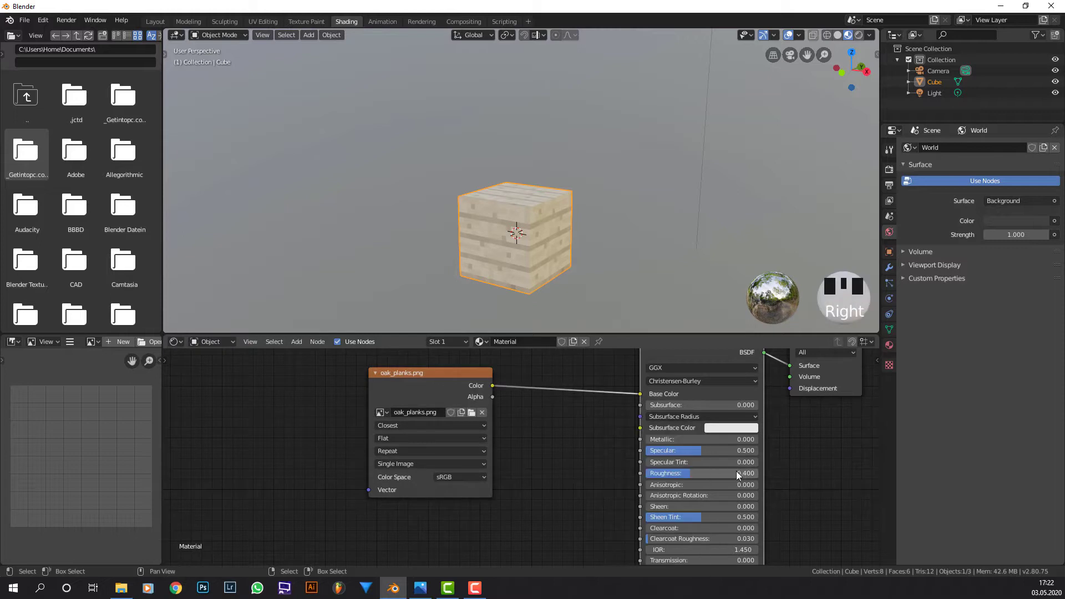
left_click(683, 474)
type("0.8")
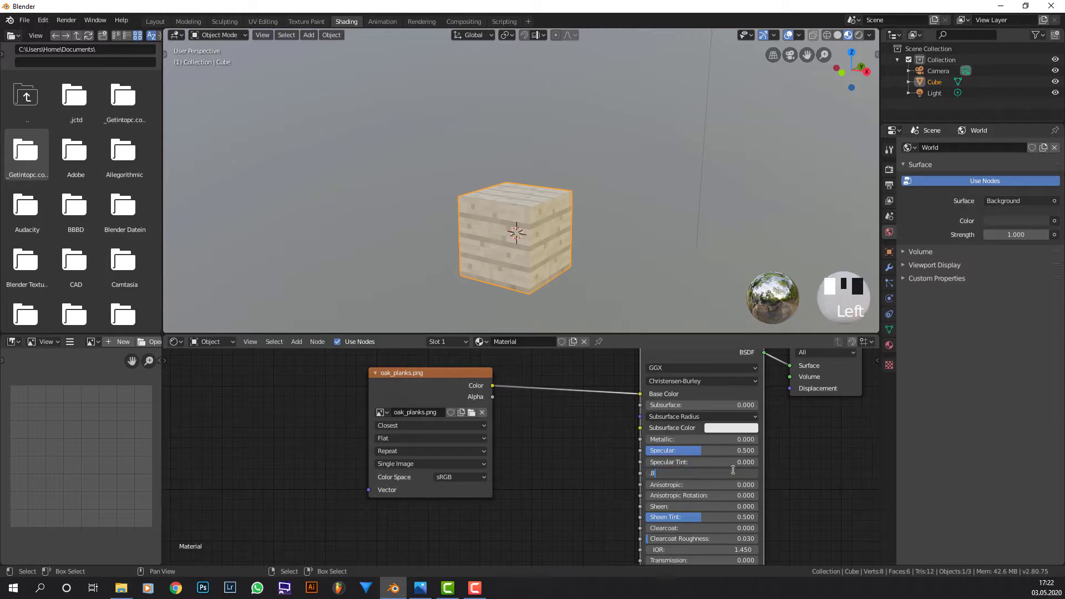
key("Return")
Step: Switch the viewport to rendered shading and inspect the oak plank cube
middle_click_drag(577, 284, 584, 278)
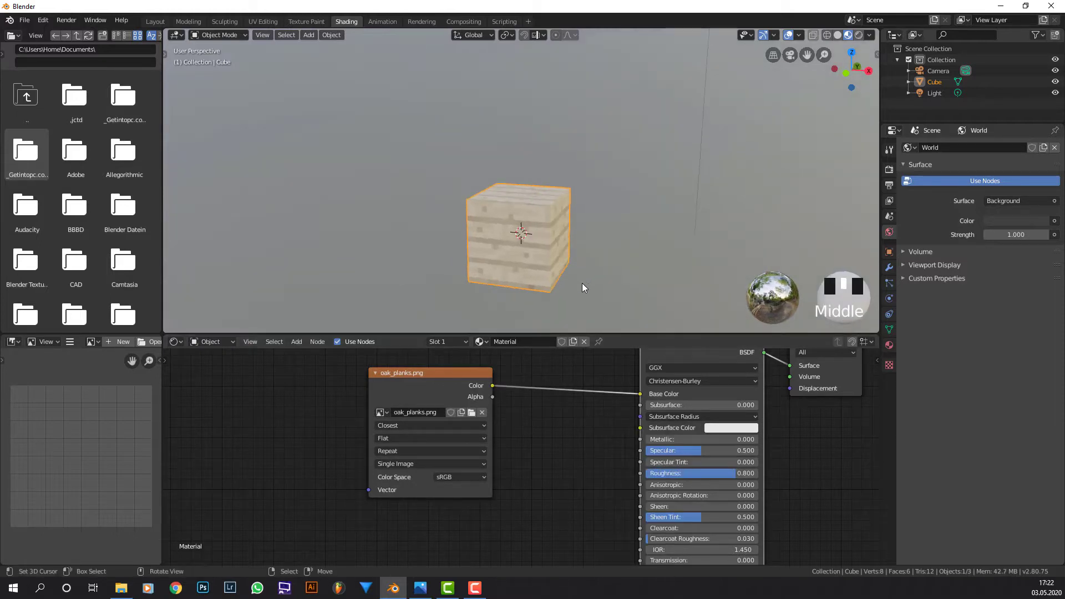
left_click(859, 35)
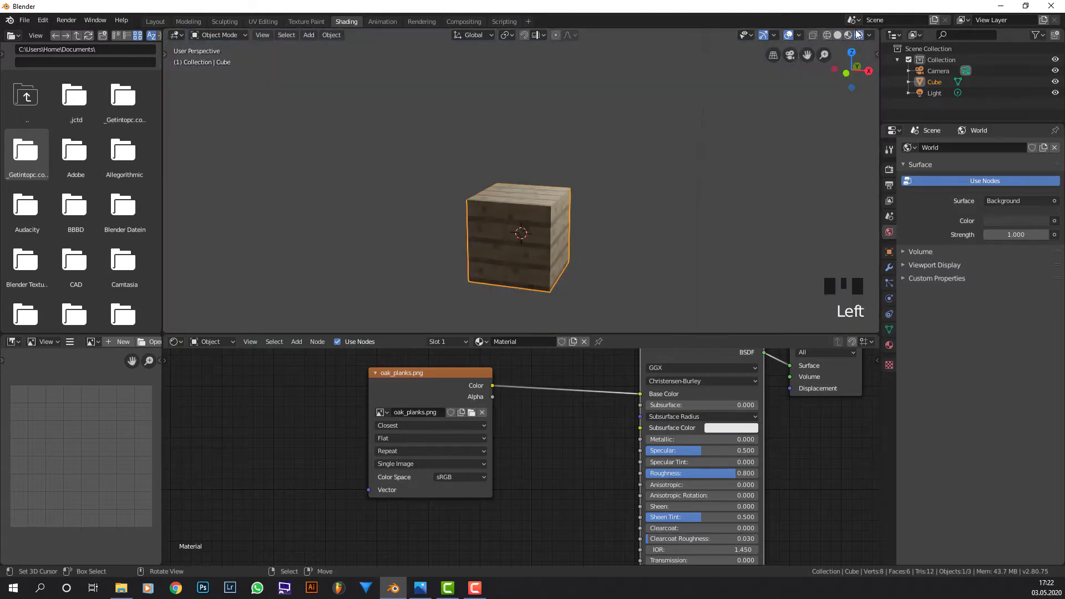
mouse_move(627, 189)
middle_mouse_down()
mouse_move(610, 196)
mouse_move(716, 119)
mouse_move(603, 232)
mouse_move(670, 239)
middle_mouse_up()
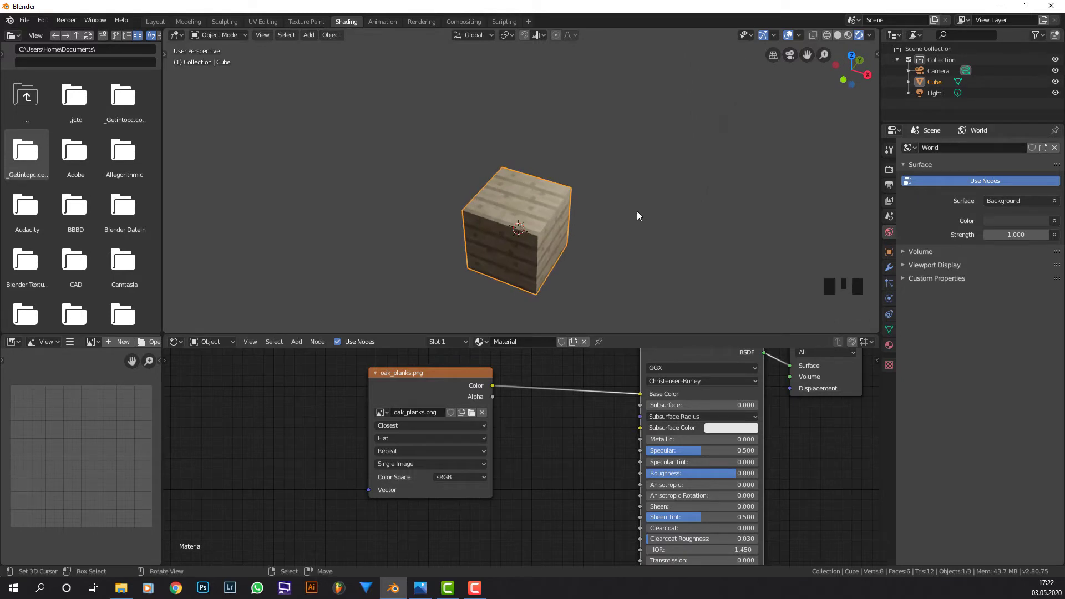
Step: Delete the cube and add a mesh plane in its place
key("x")
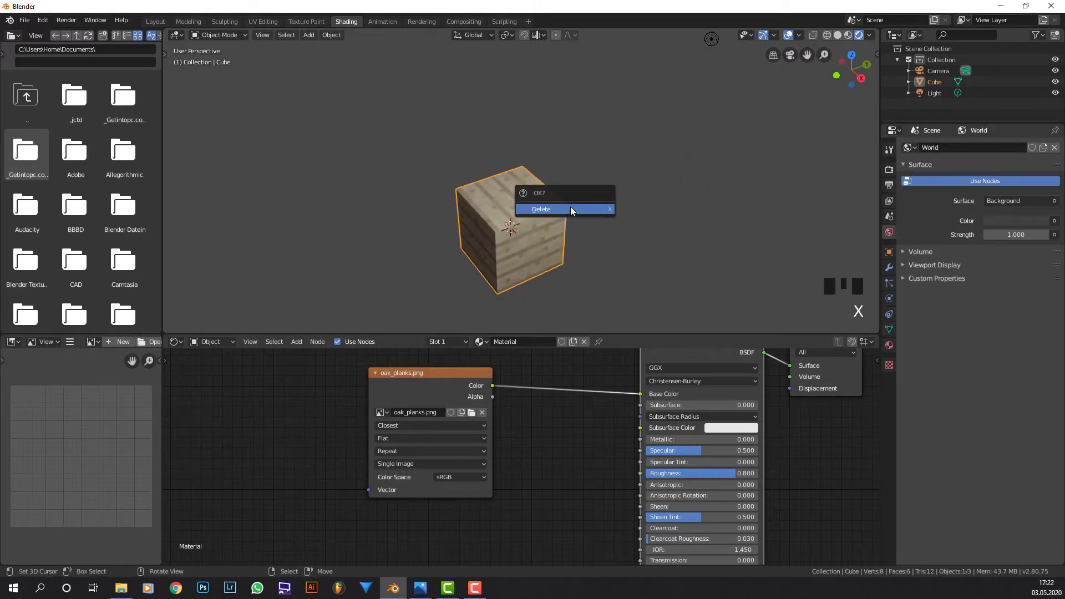
left_click(583, 217)
key("shift+a")
mouse_move(521, 205)
left_click(574, 207)
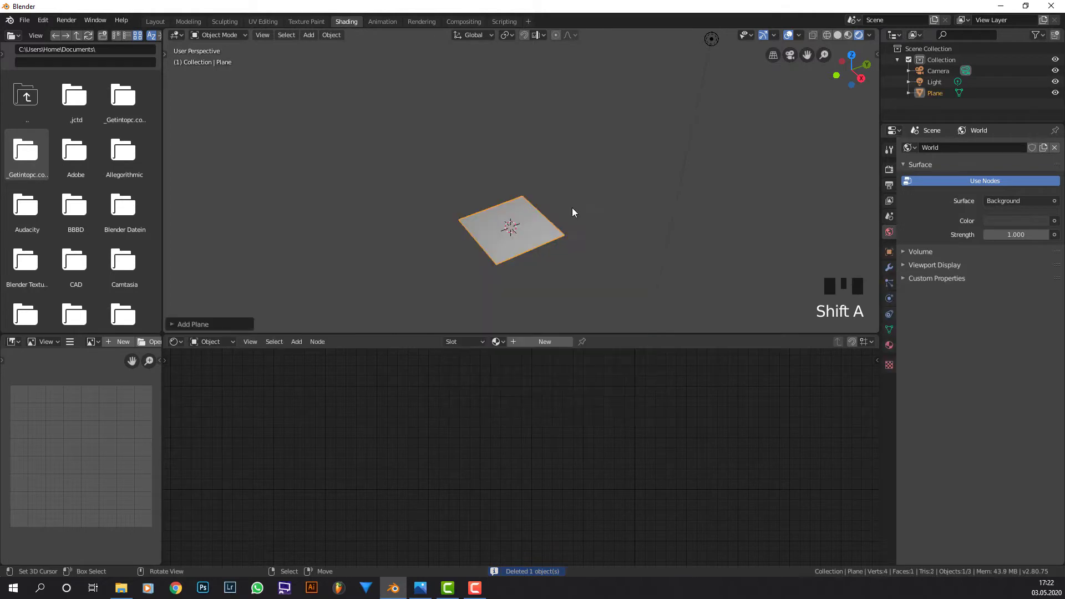
scroll(572, 217, "down", 3)
middle_click_drag(573, 232, 607, 238)
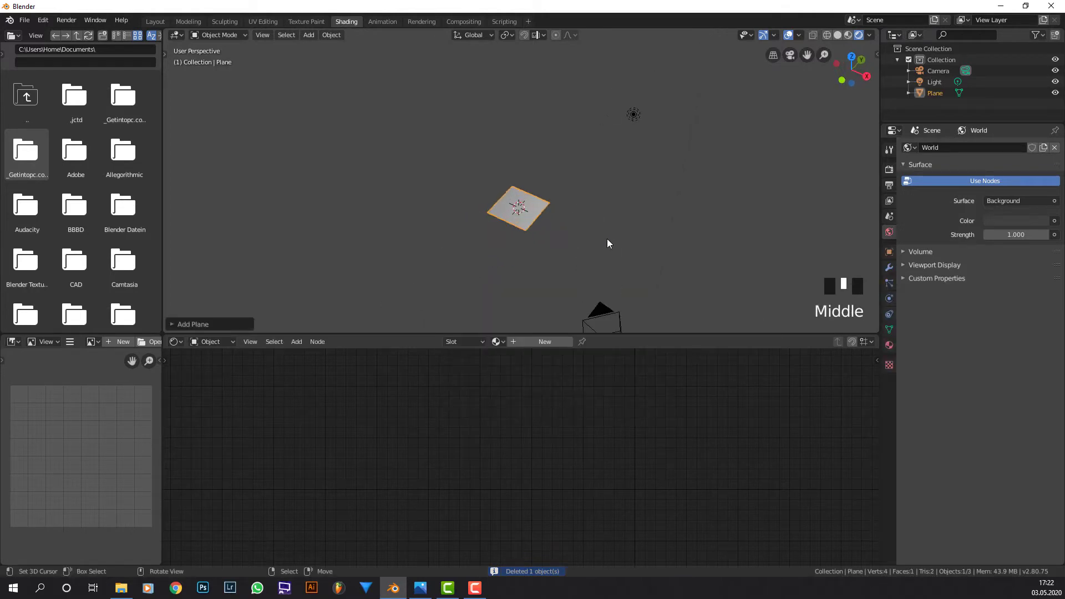
Step: Scale the plane up by a factor of 4 on all axes and show its transform properties
key("s")
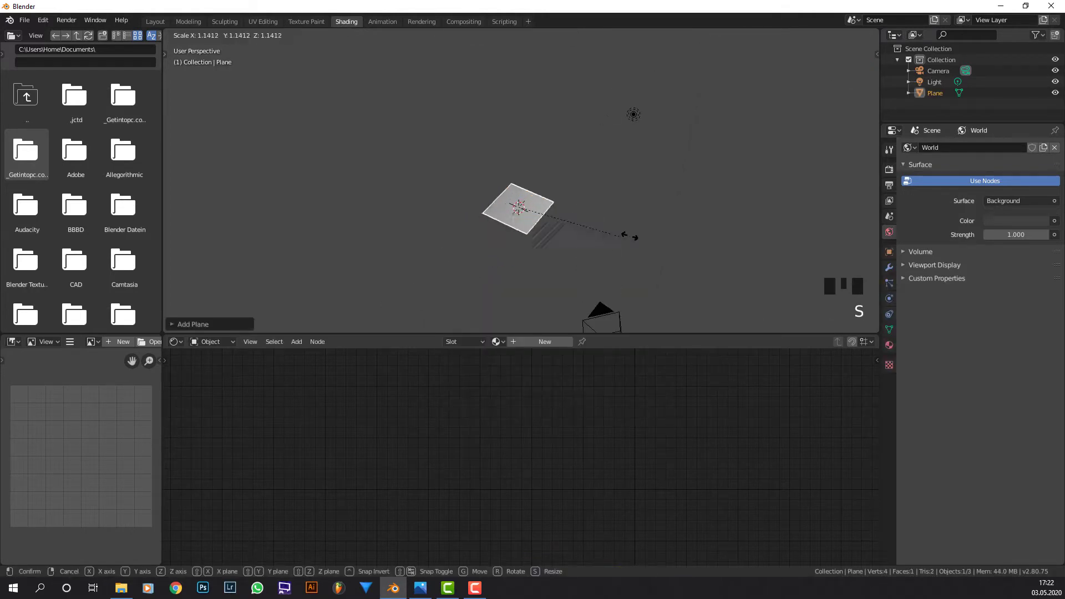
left_click(667, 216)
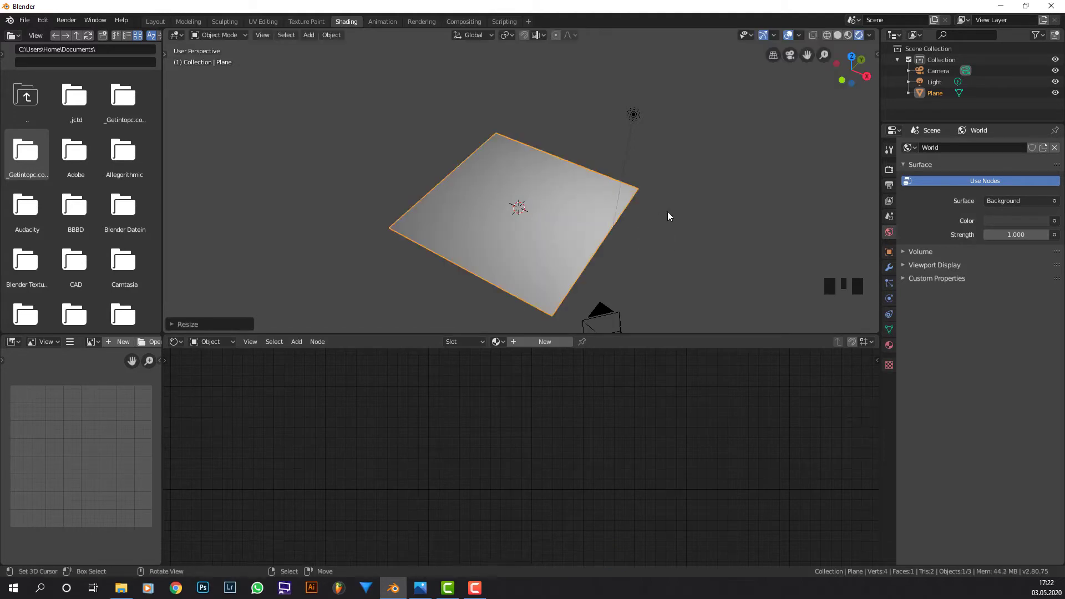
key("n")
left_click(873, 55)
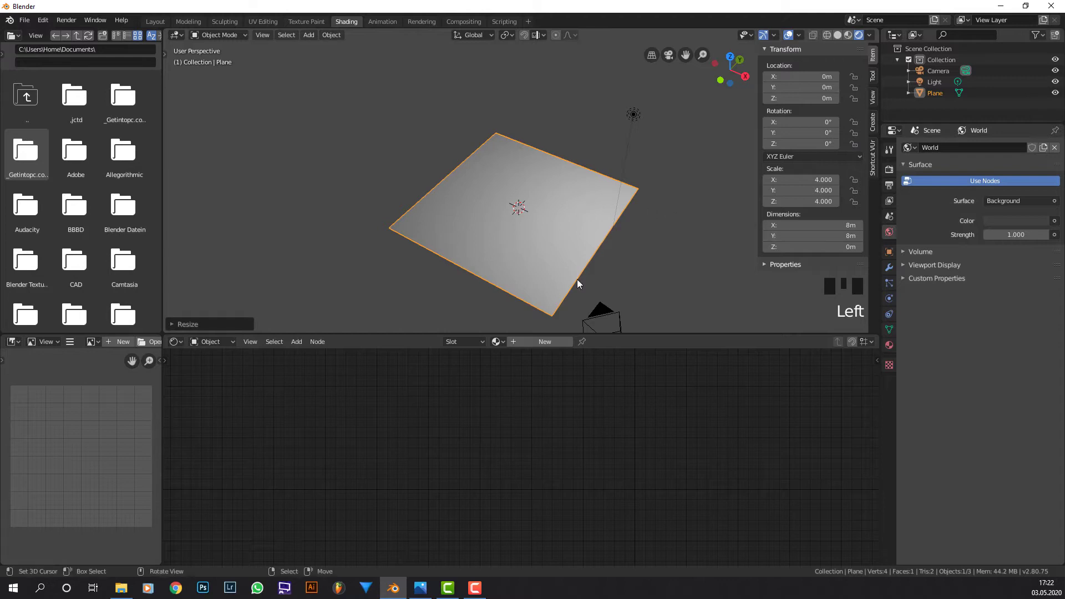
Step: Assign the existing oak planks material named Material to the plane
left_click(497, 342)
left_click(507, 358)
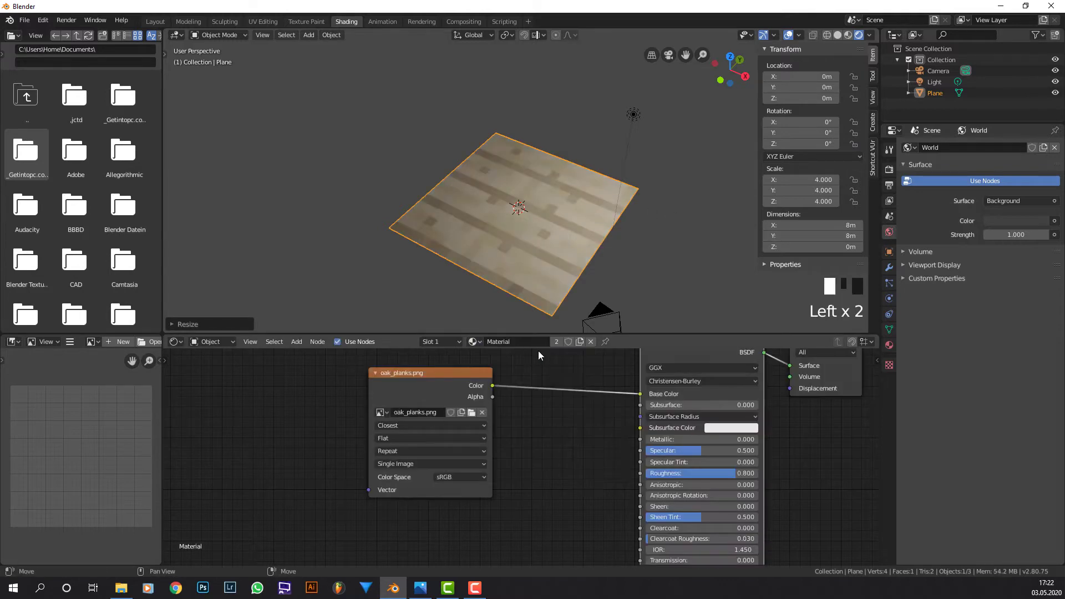
left_click(519, 240)
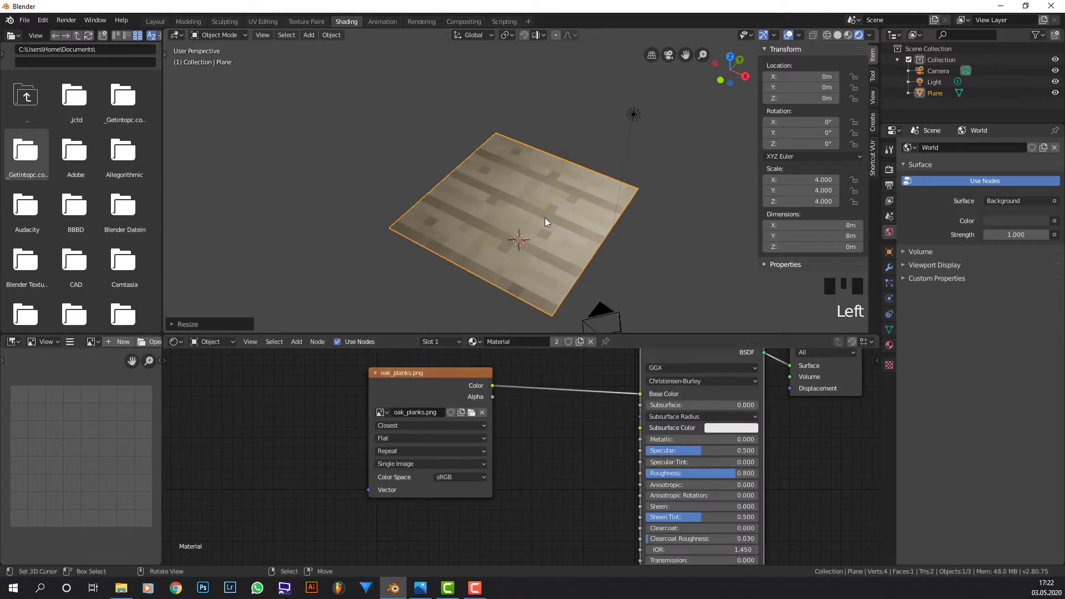
scroll(524, 232, "down", 1)
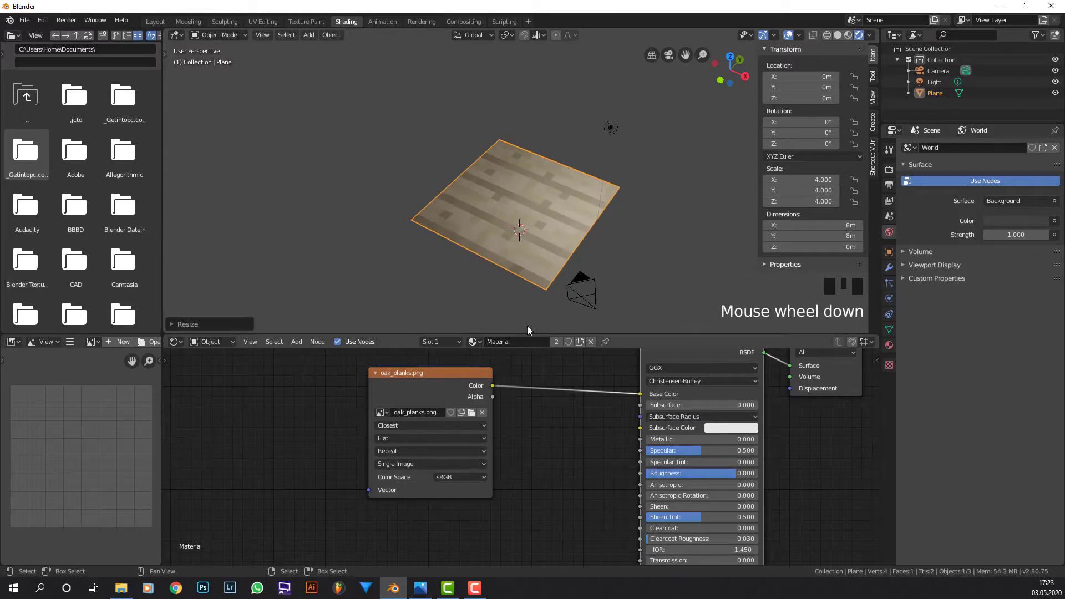
Step: Add Texture Coordinate and Mapping nodes connected to the oak_planks.png texture node using Node Wrangler
left_click(424, 386)
middle_click_drag(424, 383, 571, 382)
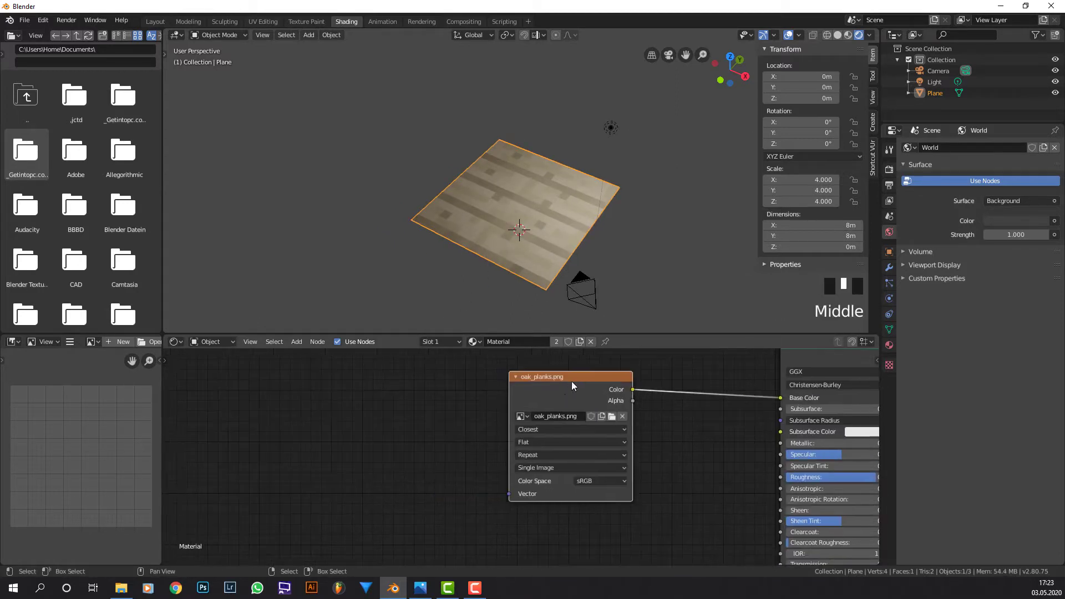
key("ctrl+t")
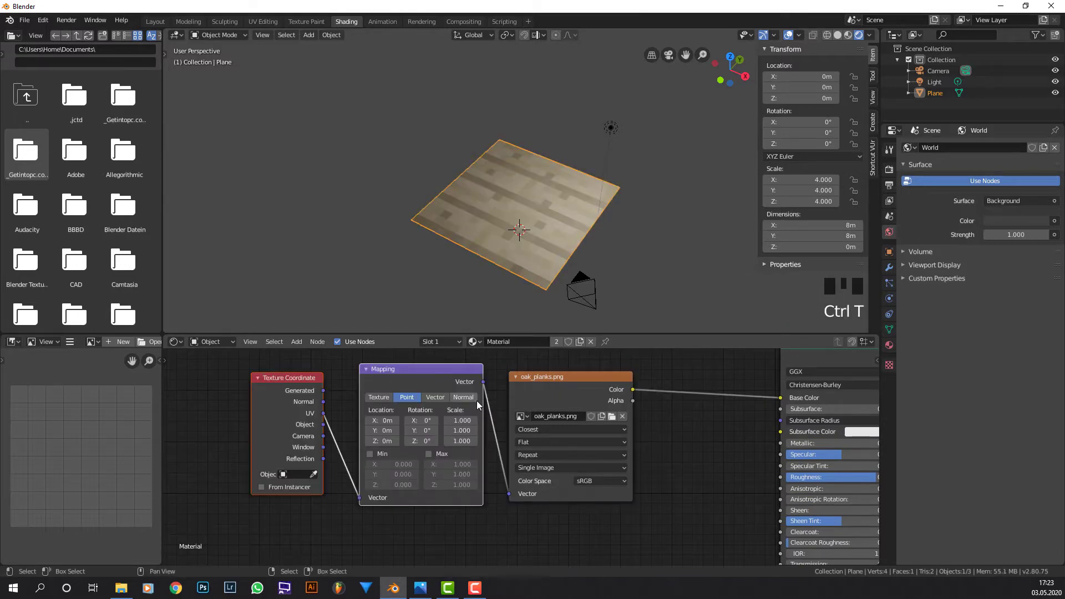
Step: Set the Mapping node's scale to 8 on the X, Y and Z axes
scroll(510, 395, "up", 1)
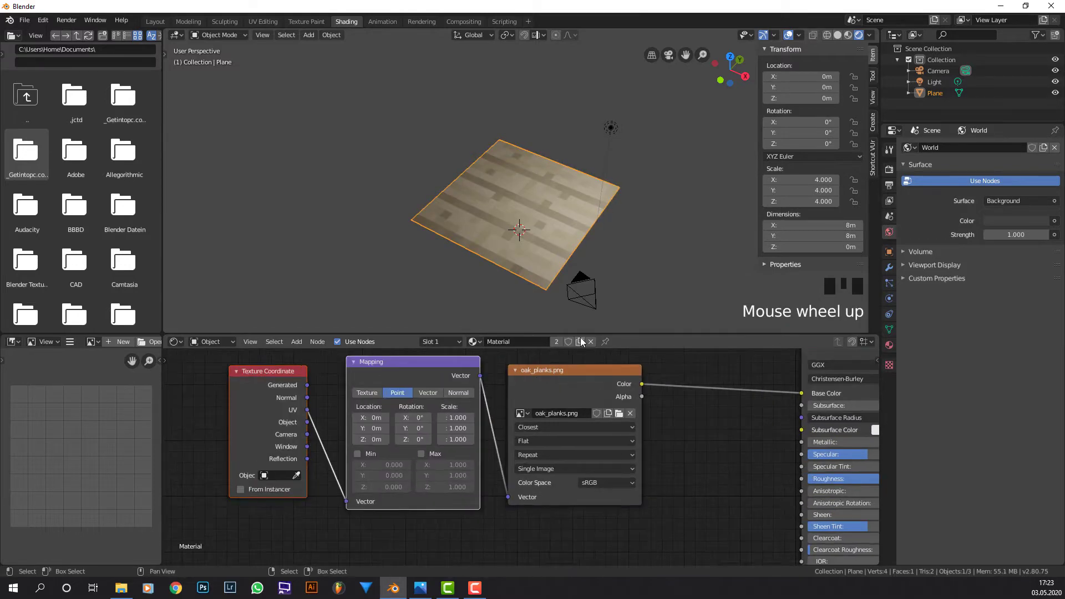
left_click_drag(458, 419, 458, 439)
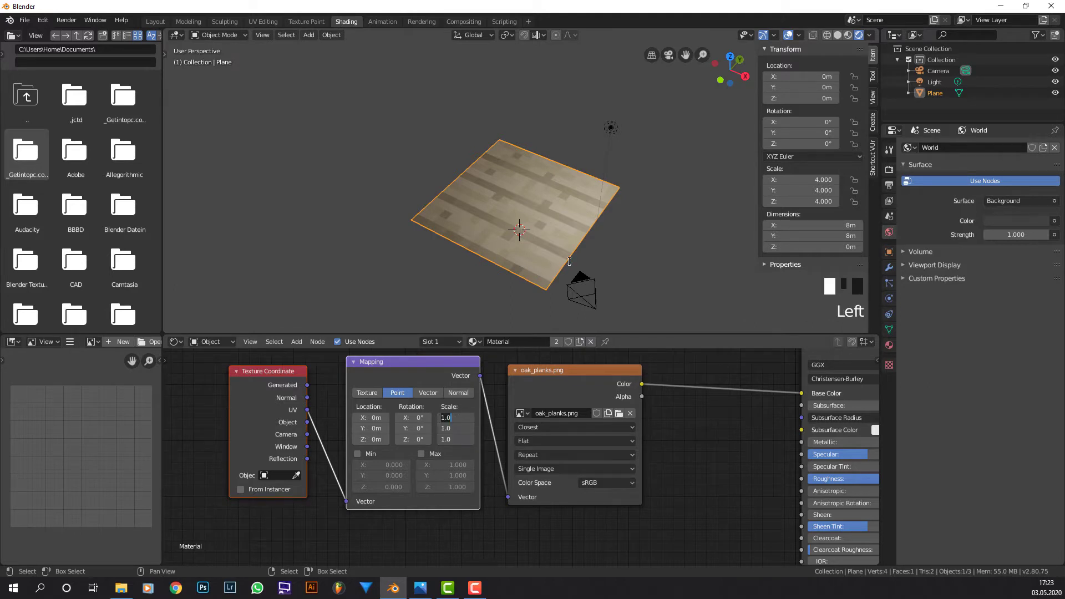
type("8")
key("Return")
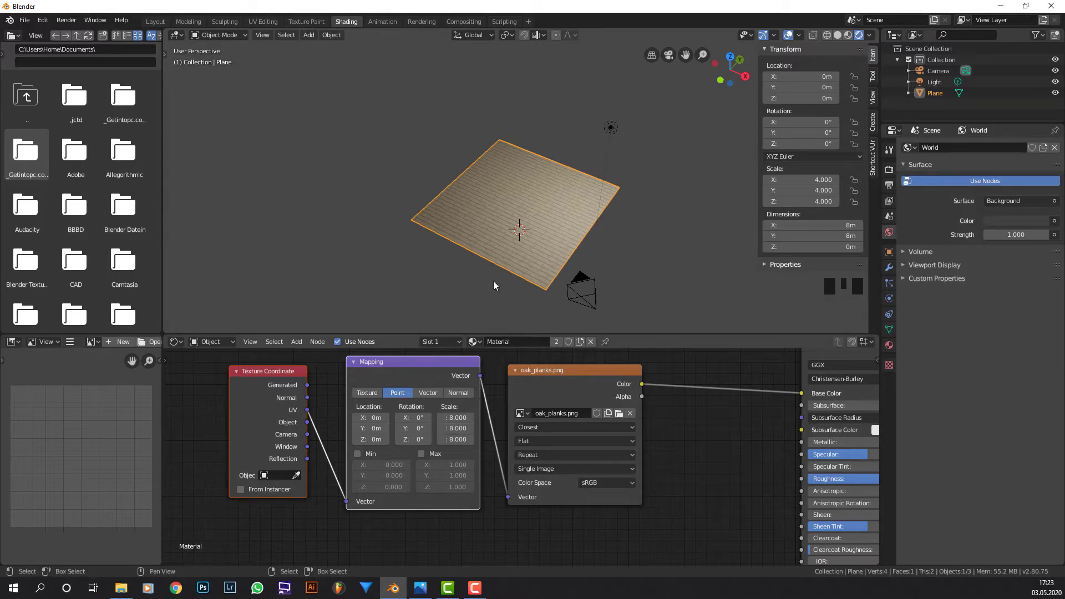
Step: Search the add-ons in the preferences for "node" to check Node Wrangler, and close the preferences
scroll(498, 277, "up", 2)
left_click(578, 382)
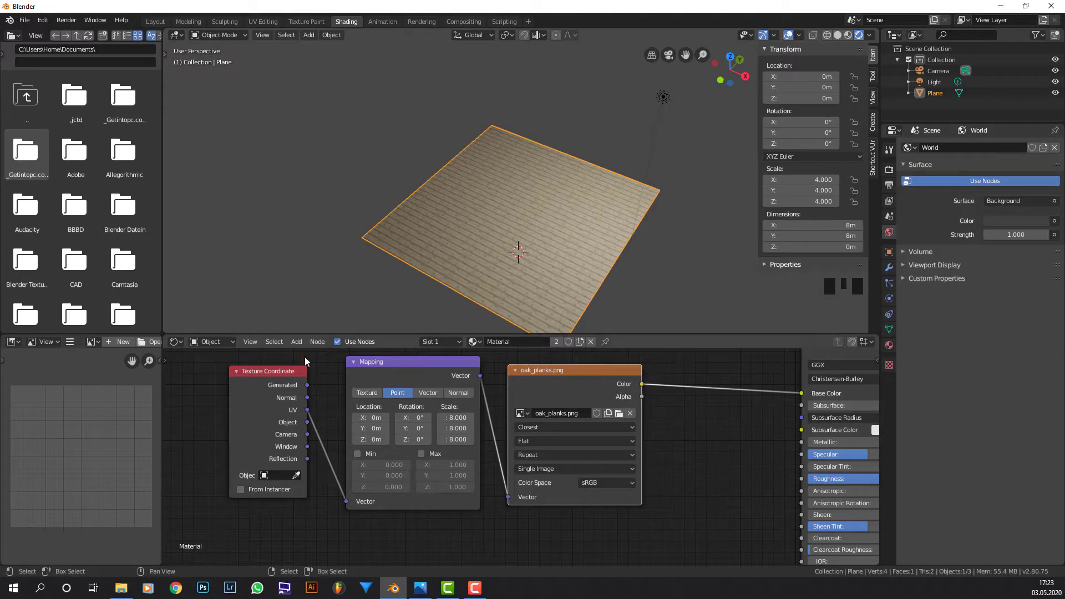
left_click(44, 23)
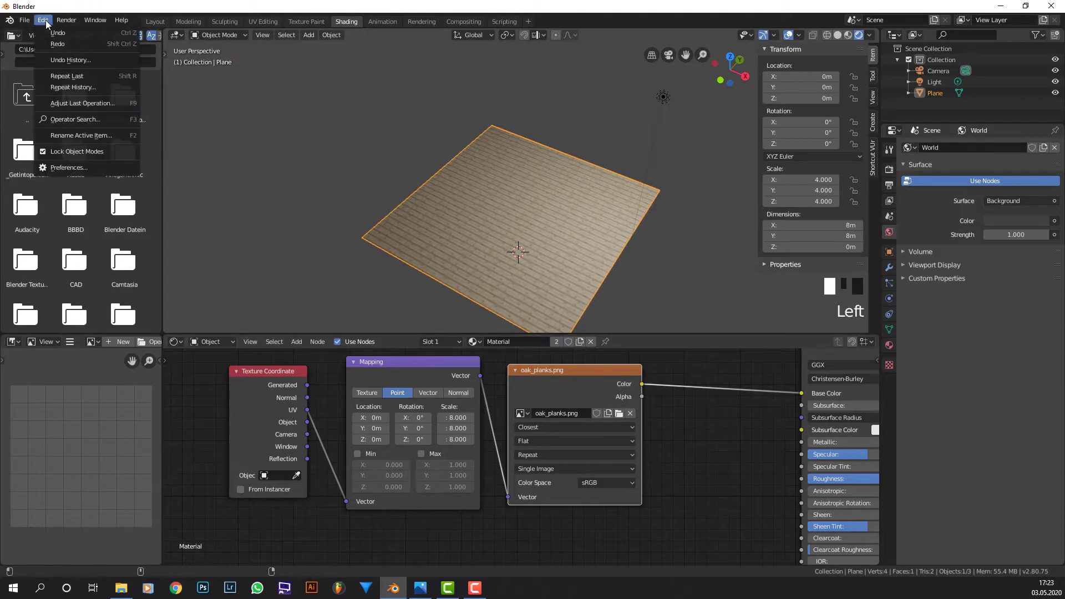
left_click(94, 168)
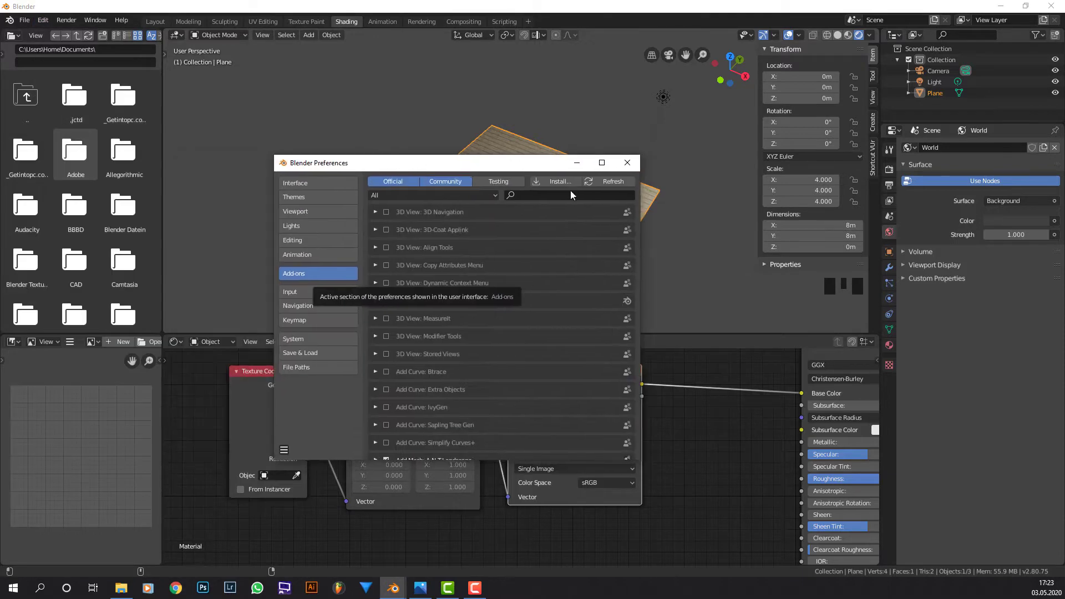
left_click(561, 197)
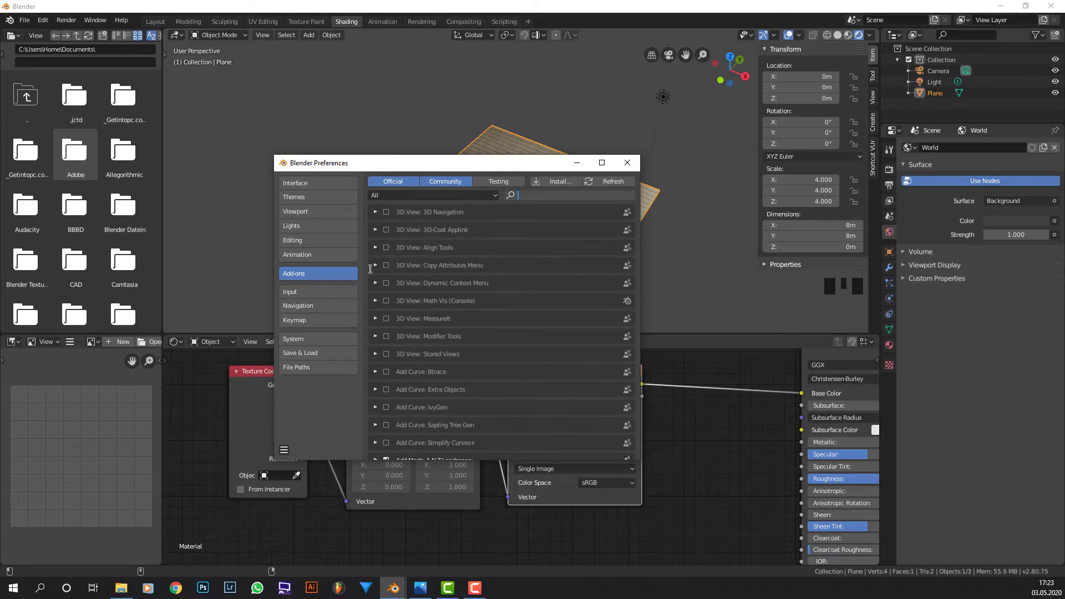
type("node")
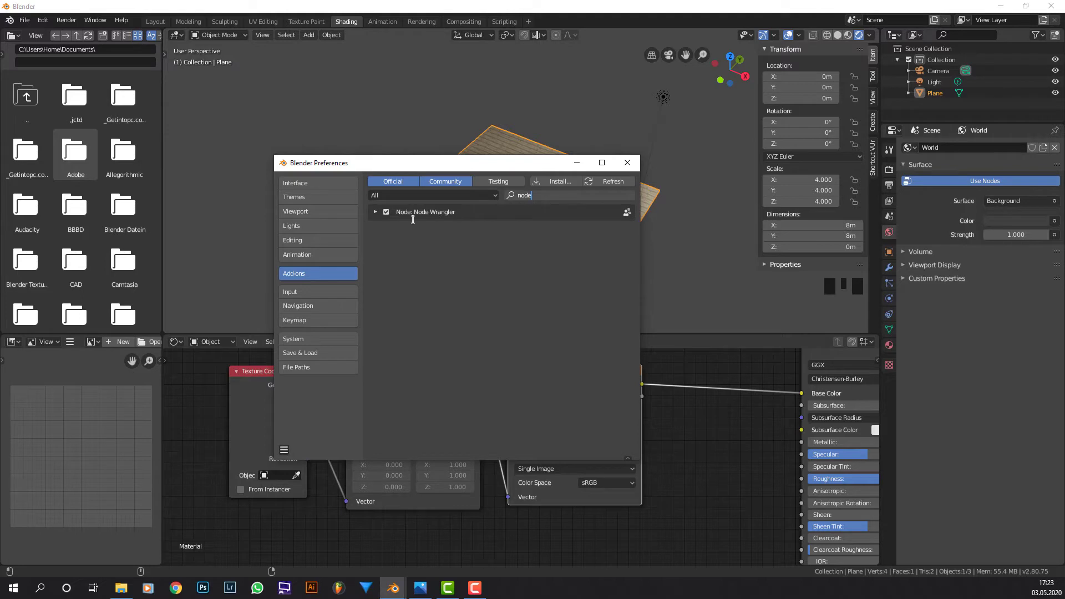
left_click(627, 163)
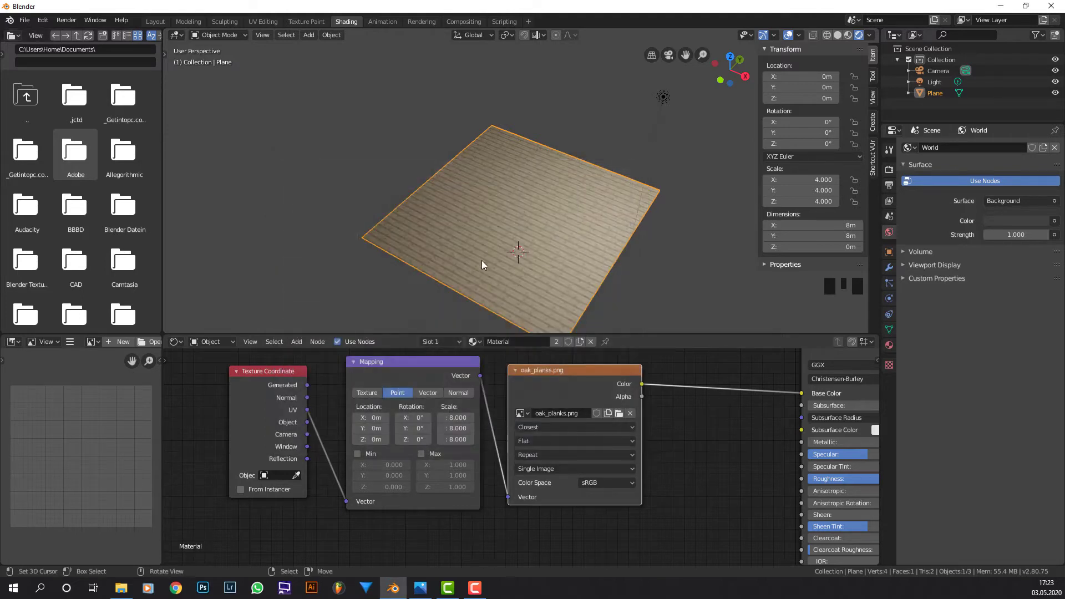
Step: Delete the light above the plane from the scene
scroll(582, 251, "down", 2)
middle_click_drag(581, 252, 616, 141)
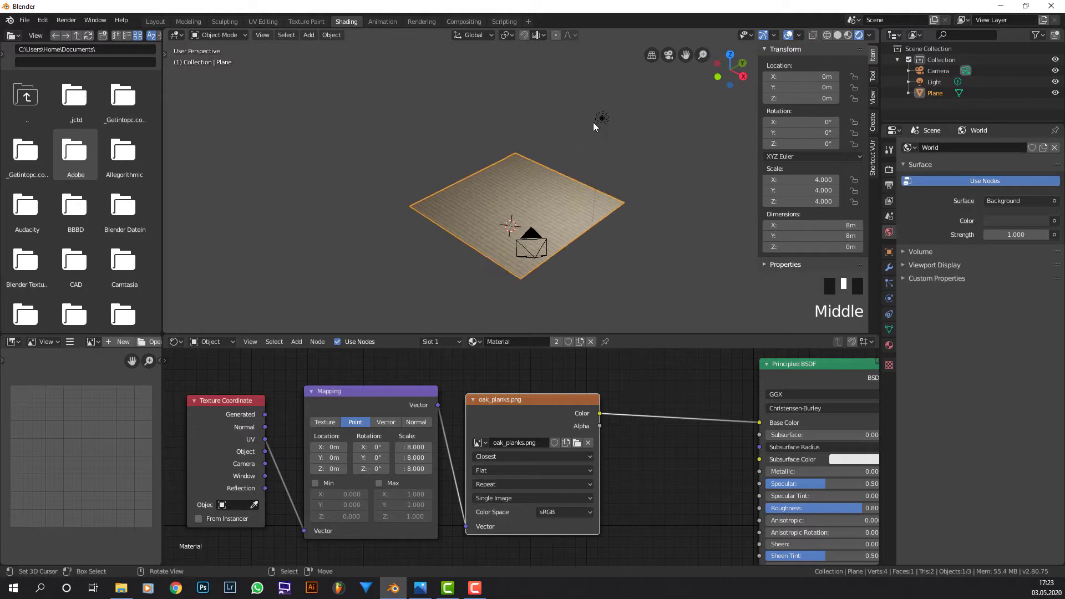
left_click(601, 119)
key("x")
key("Return")
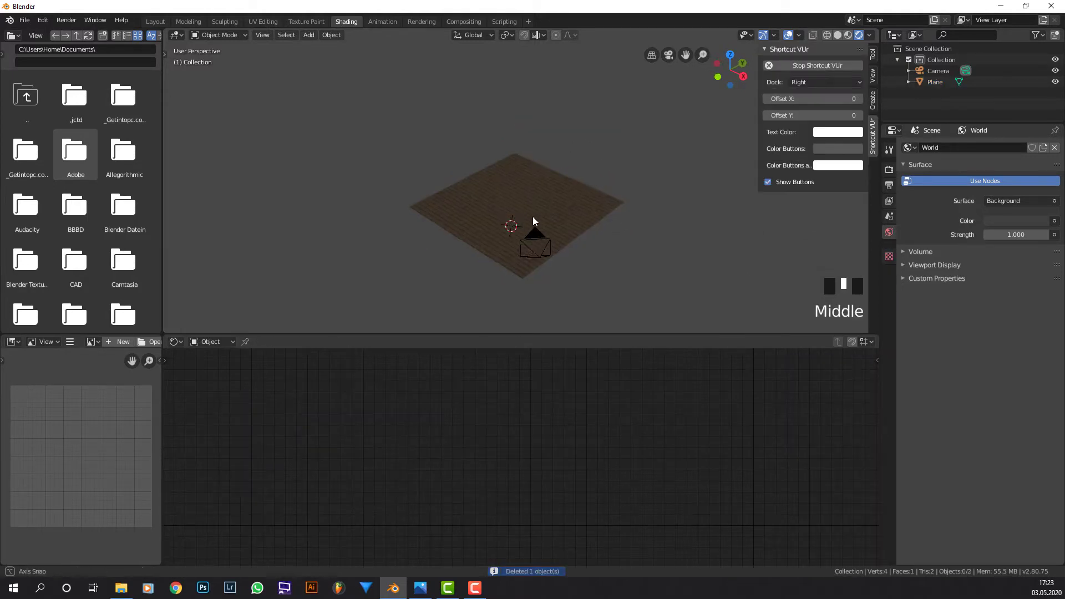
Step: Set the world background colour to white
middle_click_drag(533, 216, 555, 217)
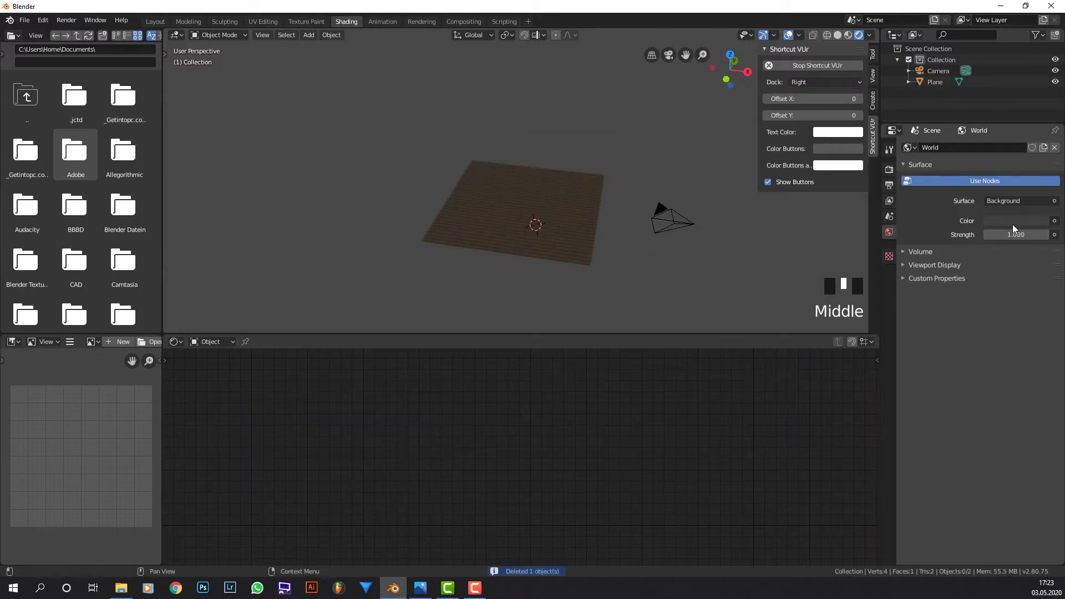
left_click(999, 221)
scroll(1006, 106, "up", 15)
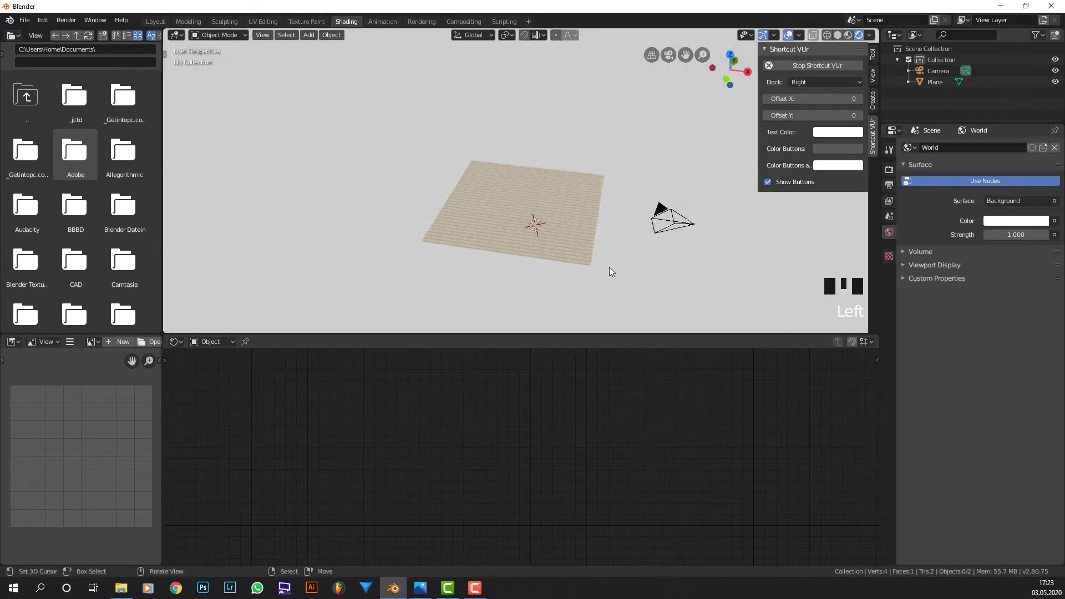
Step: Examine the tiled oak plank texture on the plane from several angles and distances in the rendered view
mouse_move(609, 267)
middle_mouse_down()
mouse_move(567, 244)
mouse_move(642, 221)
mouse_move(627, 257)
mouse_move(575, 251)
mouse_move(687, 233)
mouse_move(639, 198)
mouse_move(725, 202)
mouse_move(671, 224)
mouse_move(610, 278)
middle_mouse_up()
scroll(570, 245, "up", 5)
scroll(687, 232, "down", 4)
scroll(595, 248, "down", 2)
scroll(673, 226, "up", 3)
scroll(615, 283, "up", 1)
scroll(614, 283, "down", 3)
middle_click_drag(687, 274, 704, 207)
scroll(704, 221, "up", 2)
scroll(703, 221, "down", 1)
middle_click_drag(609, 242, 638, 238)
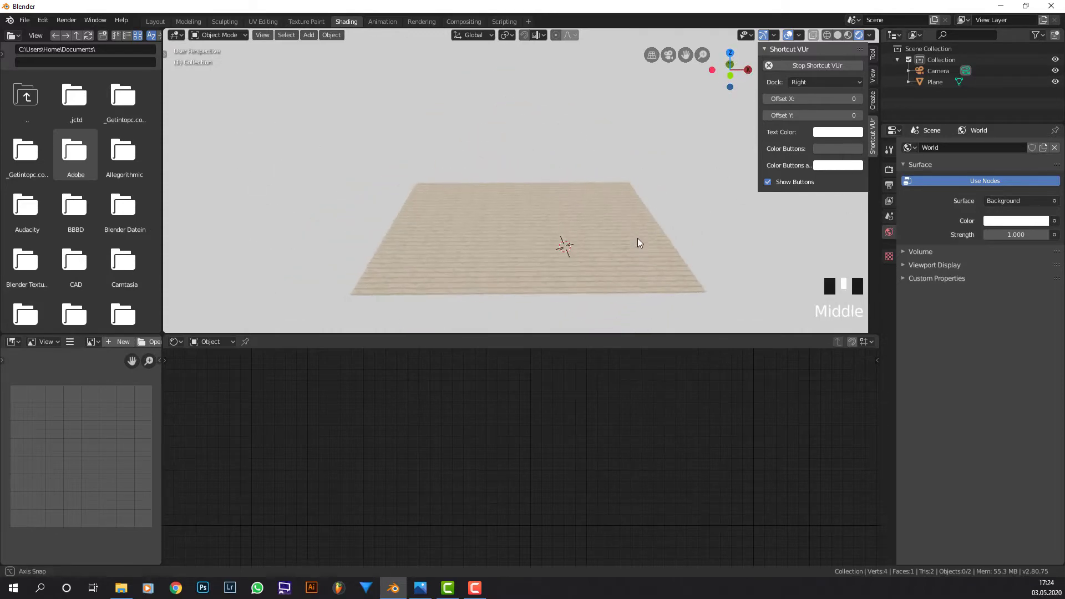
scroll(627, 232, "down", 1)
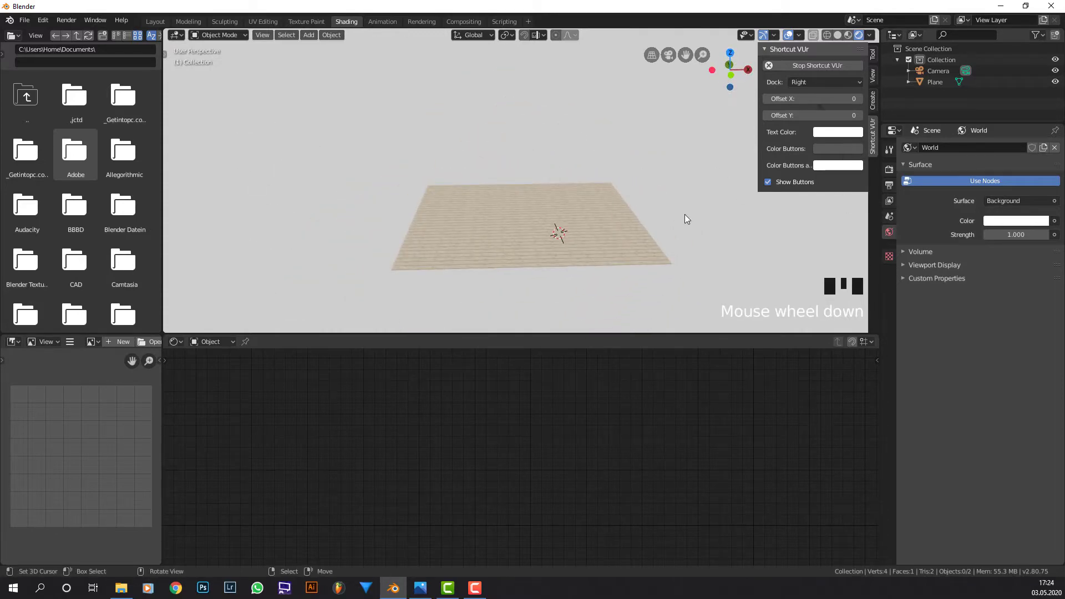
Step: Switch the viewport to solid shading and snap the 3D cursor to the world origin
left_click(838, 35)
middle_click_drag(627, 190, 581, 232)
key("shift+s")
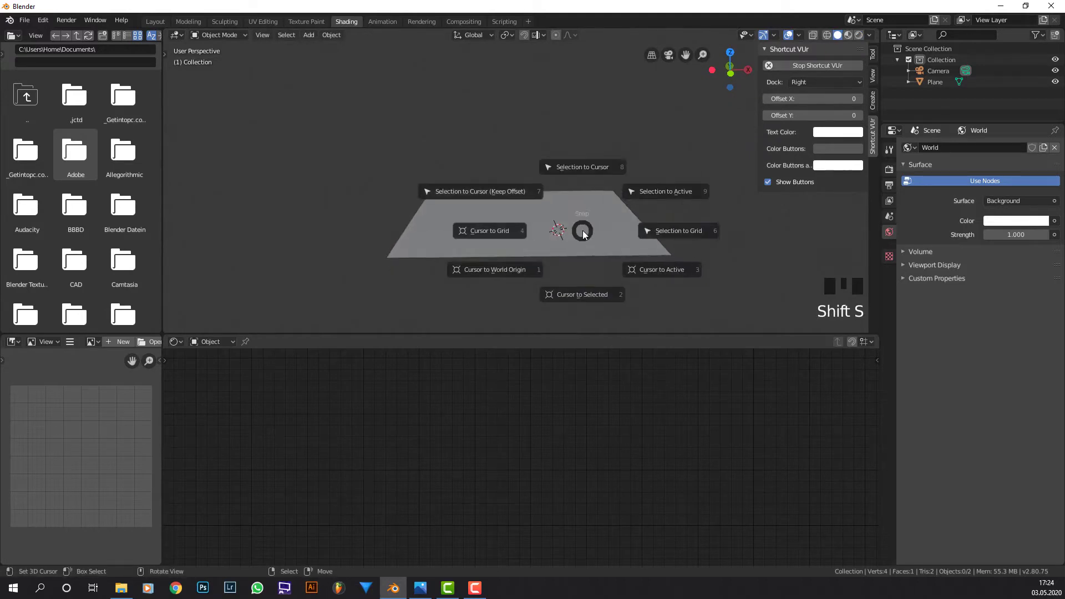
left_click(535, 269)
Step: Add a mesh cube at the 3D cursor and move it up 1 m along the Z axis
key("shift+a")
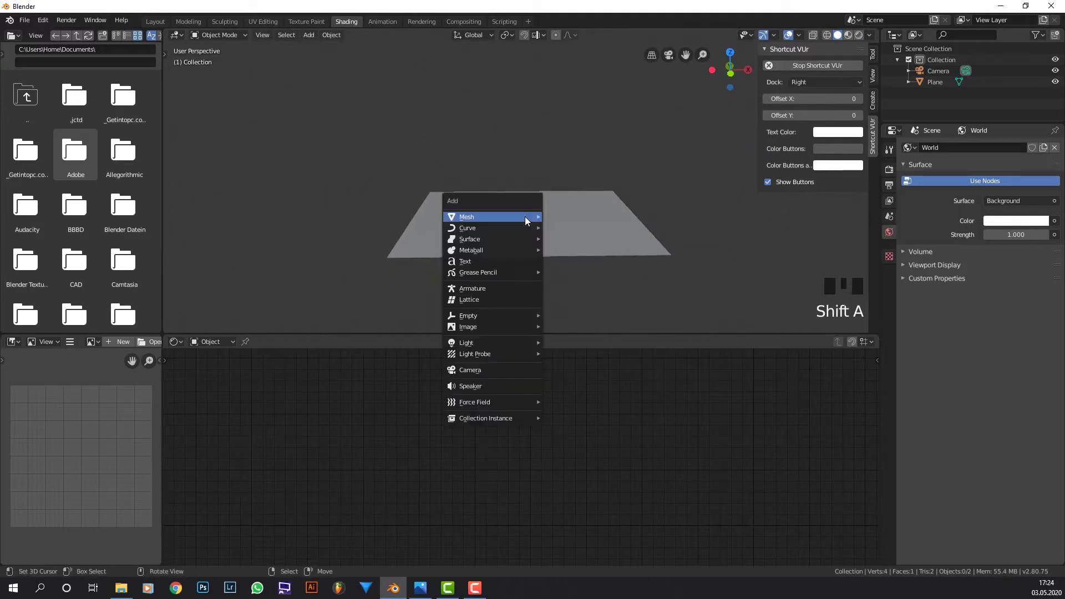
mouse_move(525, 217)
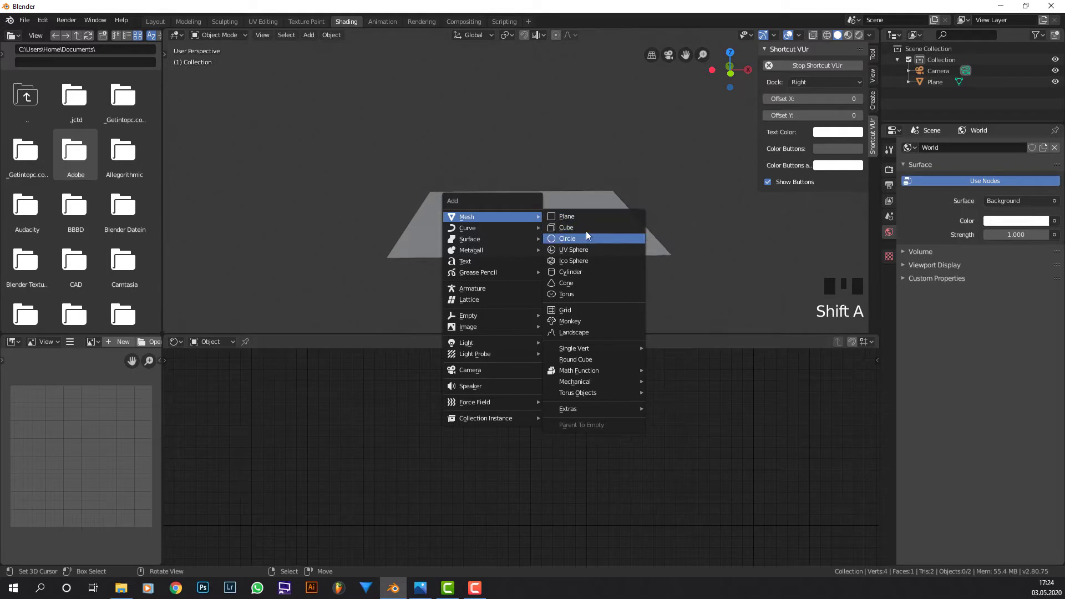
left_click(586, 228)
key("g")
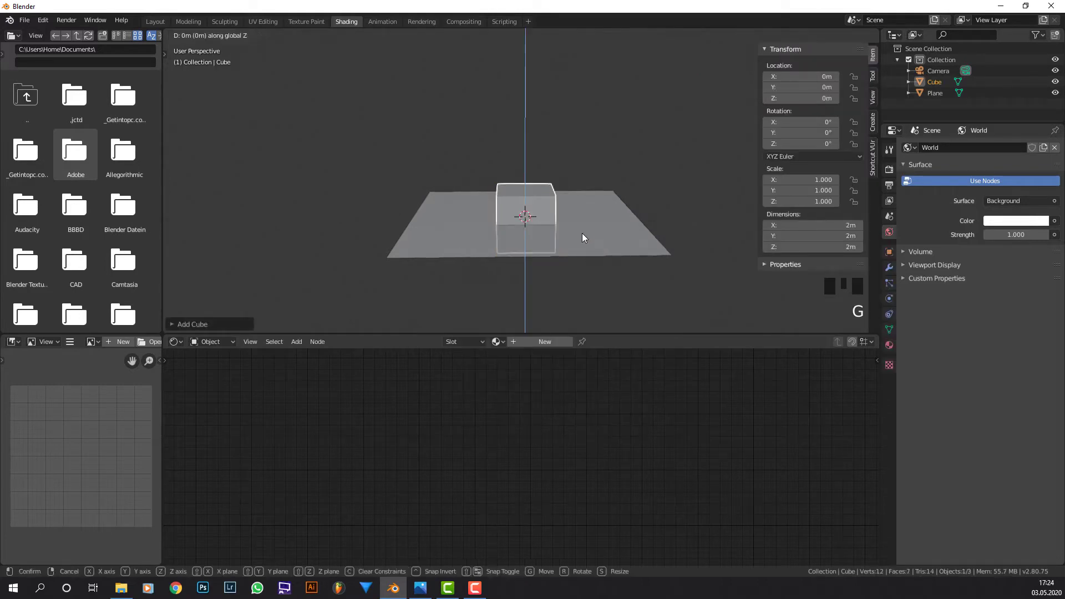
key("z")
key("1")
key("Return")
Step: Try placing the cube at the plane's edge with an X location of -4.5 m and a Y location of 0 m
key("KP_1")
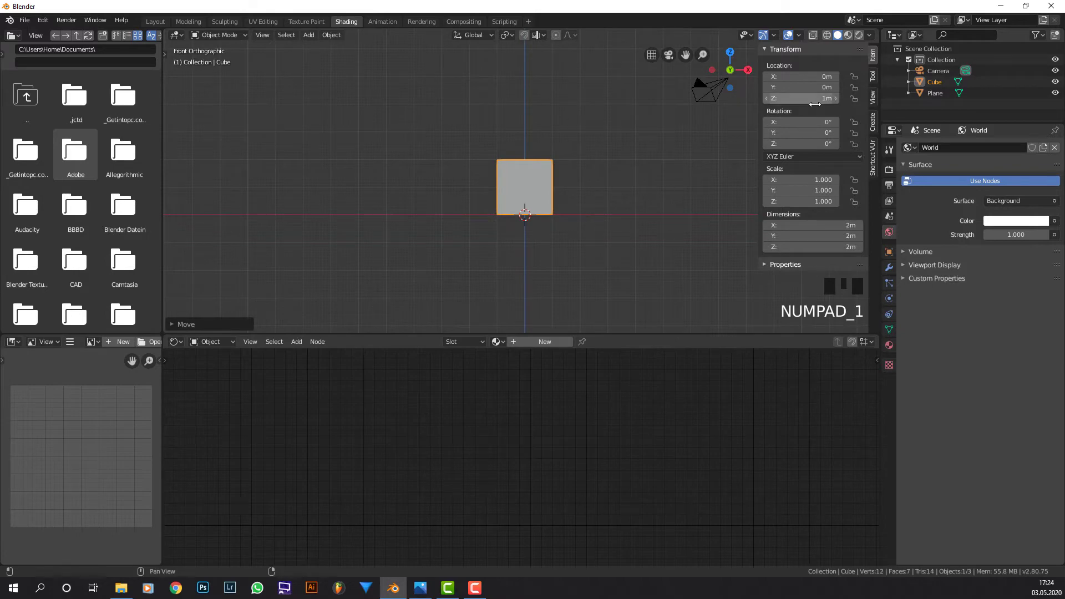
left_click_drag(832, 87, 738, 76)
double_click(819, 87)
type("0")
key("Return")
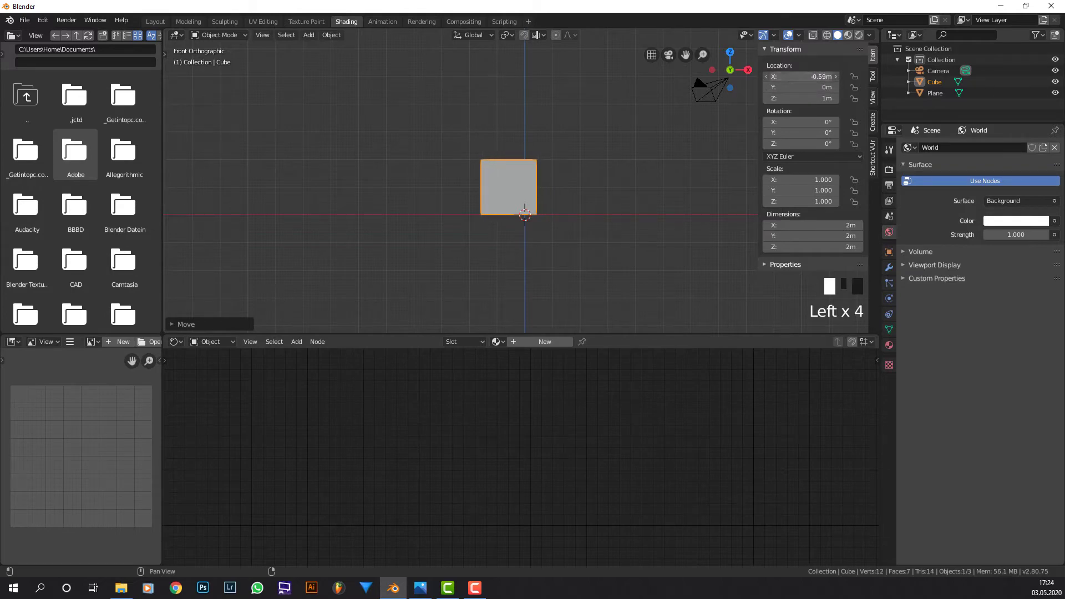
double_click(802, 76)
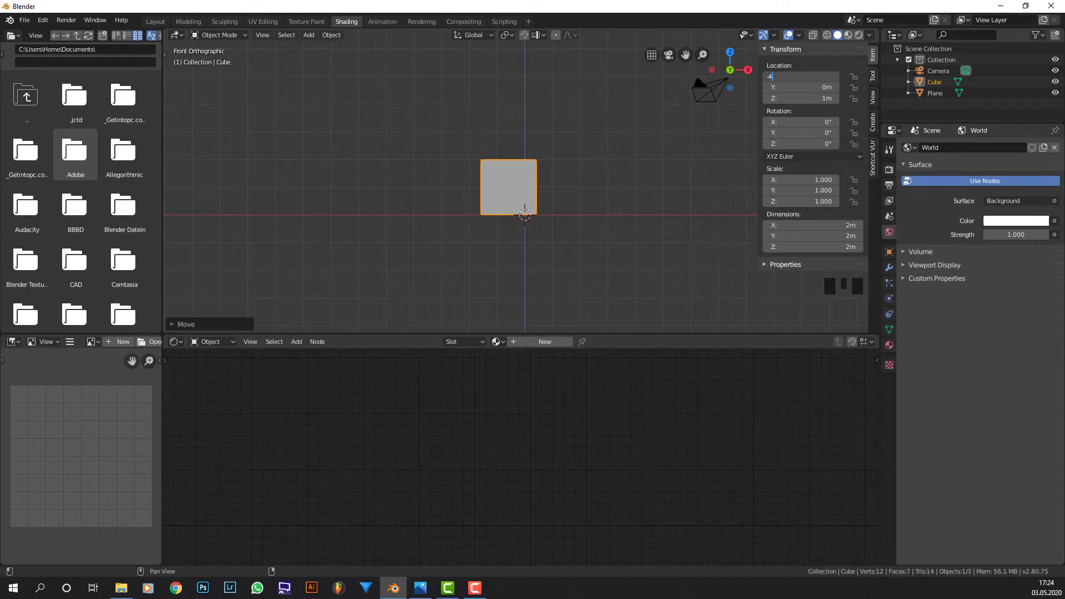
type("5")
key("Return")
scroll(571, 135, "down", 2)
middle_click_drag(571, 135, 582, 162)
Step: Set the cube's X location to -5 m
double_click(802, 76)
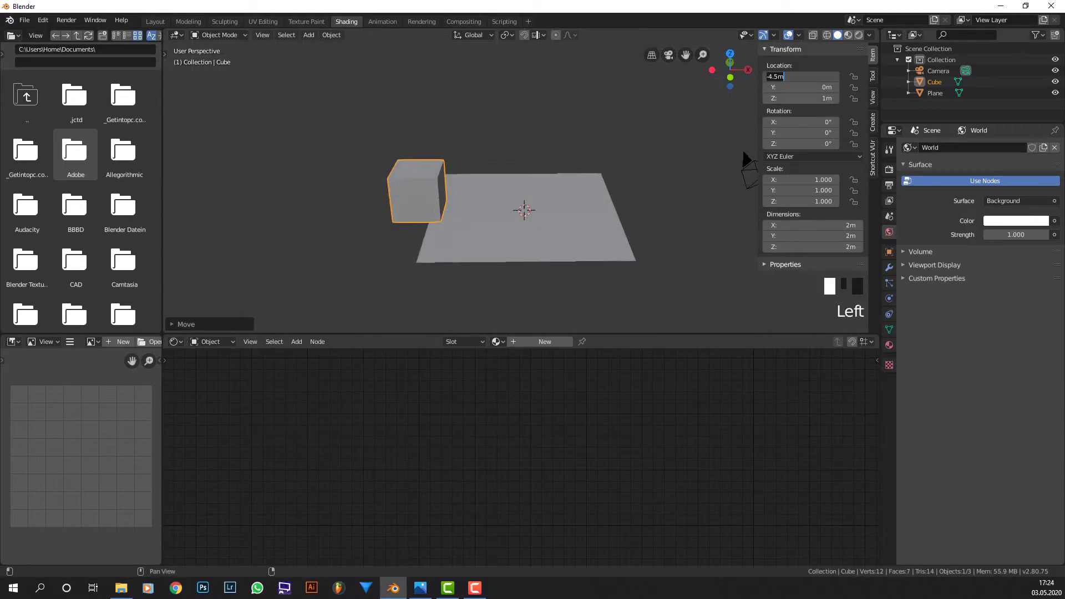
type("-5")
key("Return")
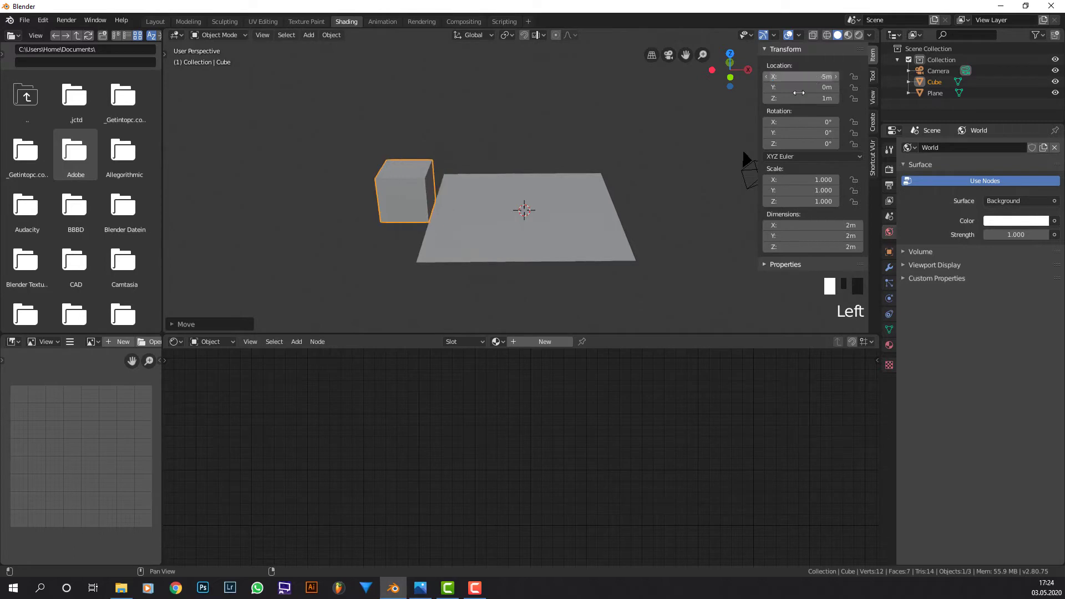
middle_click_drag(483, 168, 637, 165)
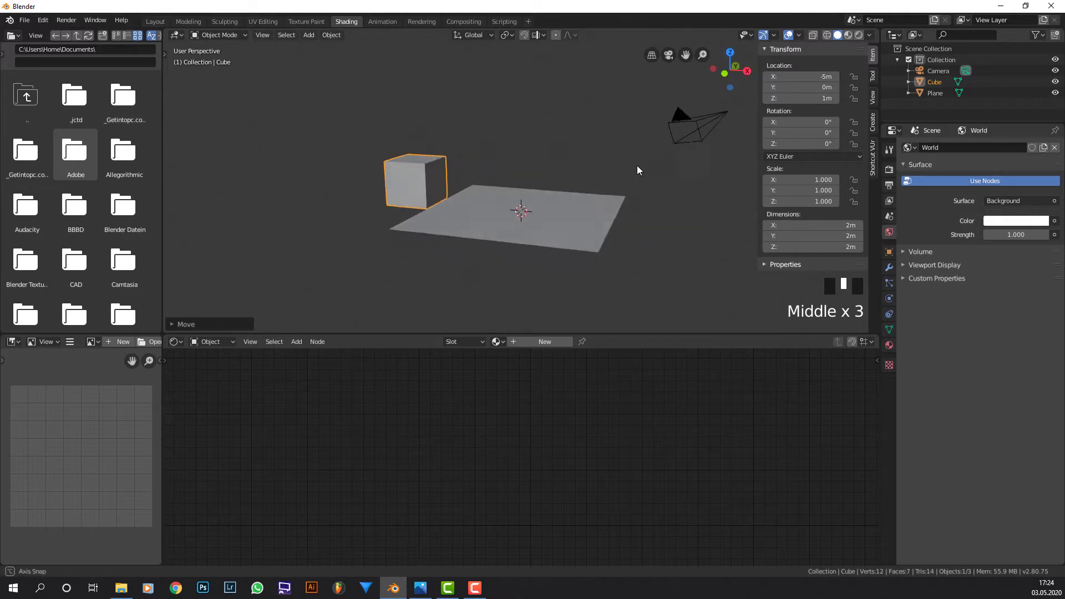
Step: Scale the cube beside the plane by 0.5 on all axes in Object Mode
scroll(444, 164, "up", 2)
middle_click_drag(444, 164, 544, 196, "shift")
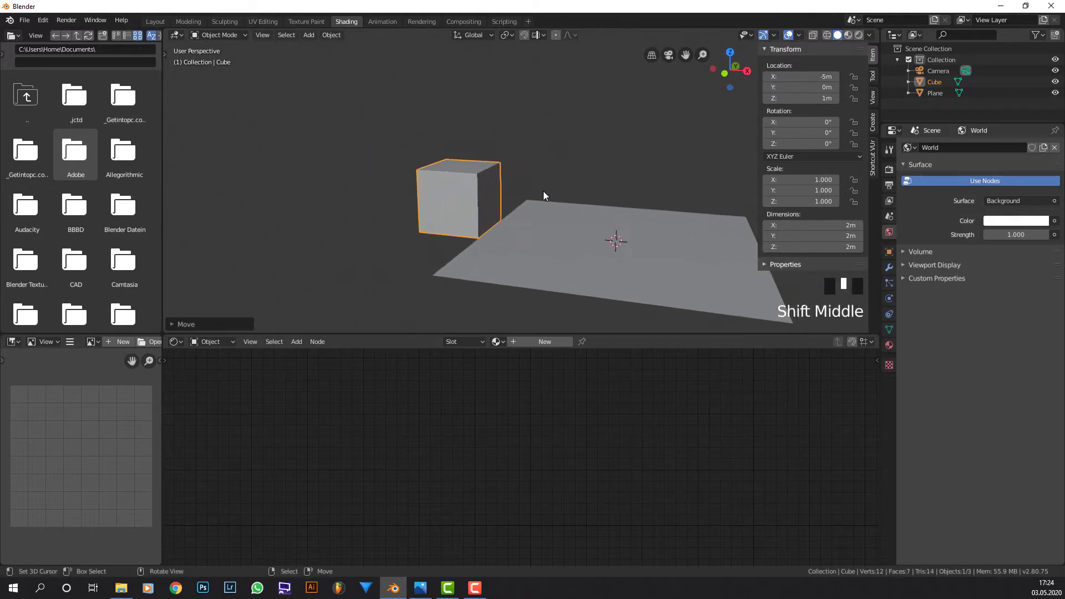
key("Tab")
right_click(491, 228)
key("Tab")
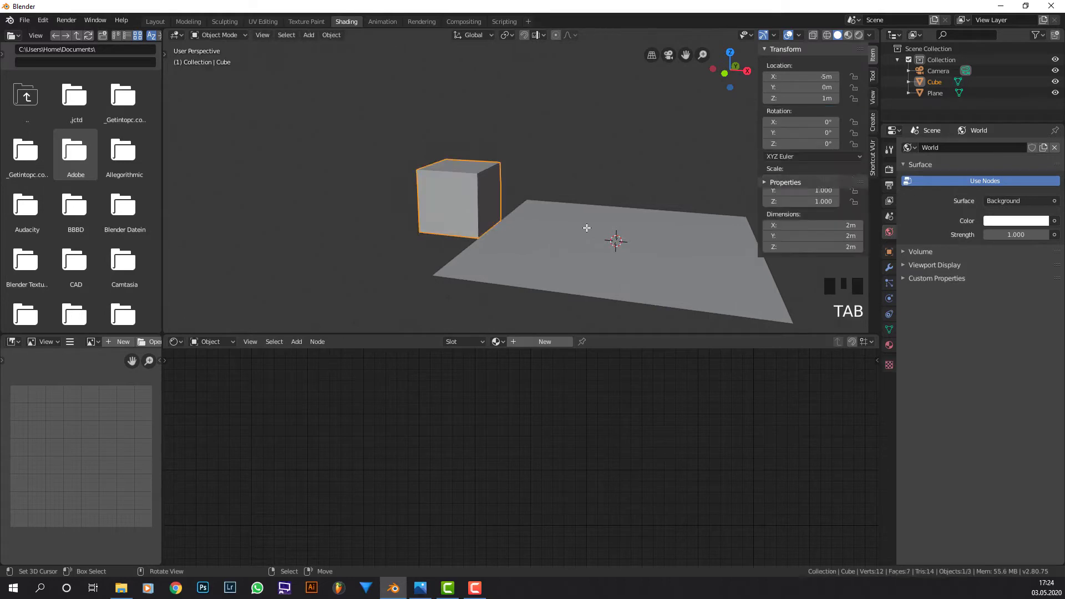
key("s")
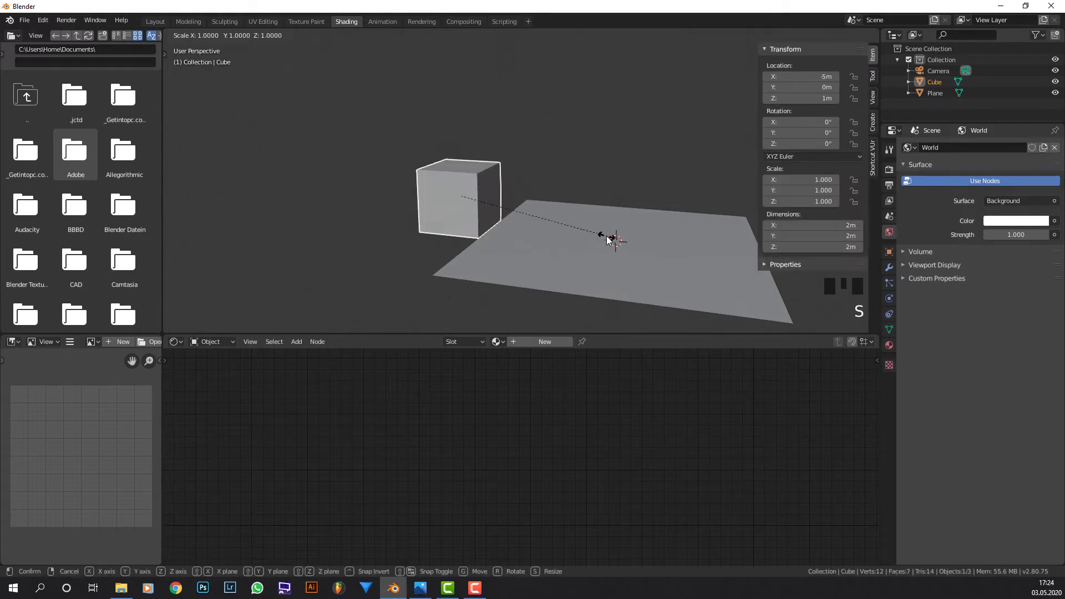
type(".5")
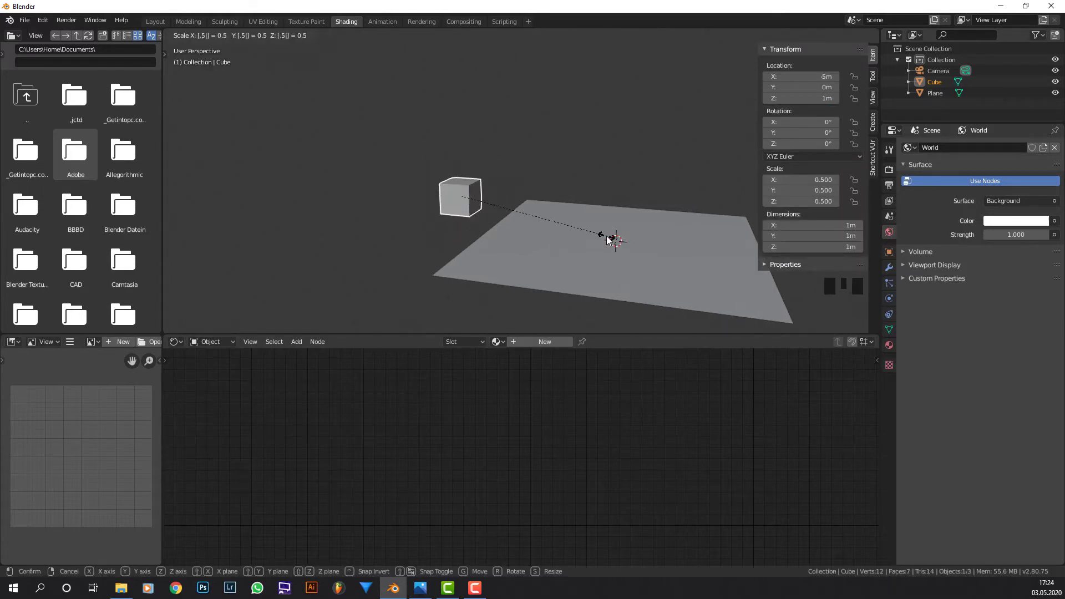
key("Return")
middle_click_drag(579, 222, 714, 185)
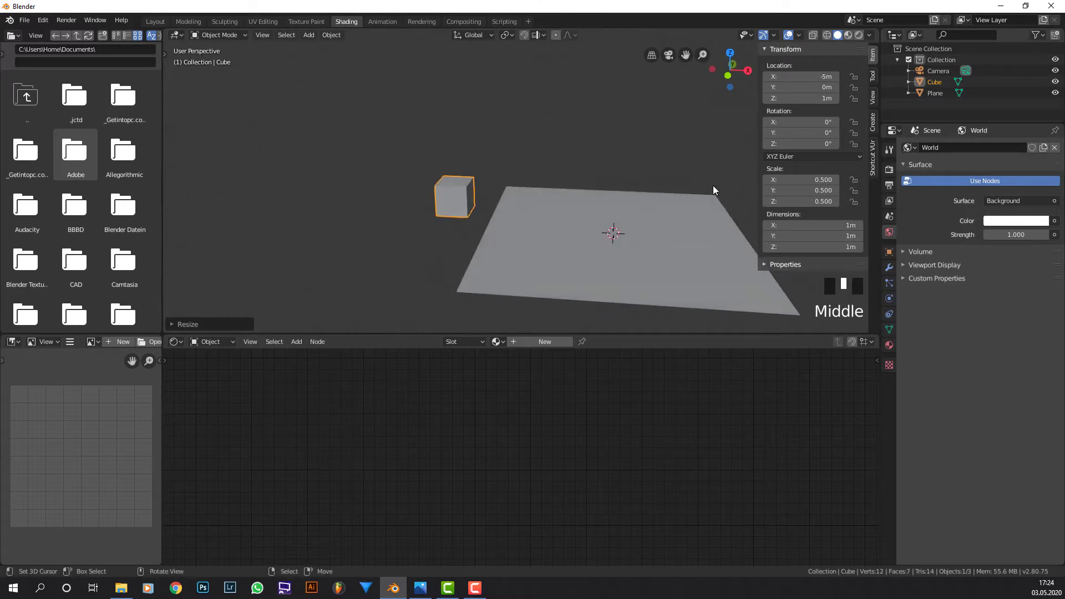
Step: Move the cube in front view to an X location of -4.5 m and a Z location of 1.5 m
middle_click_drag(588, 190, 584, 205)
key("KP_1")
key("KP_1")
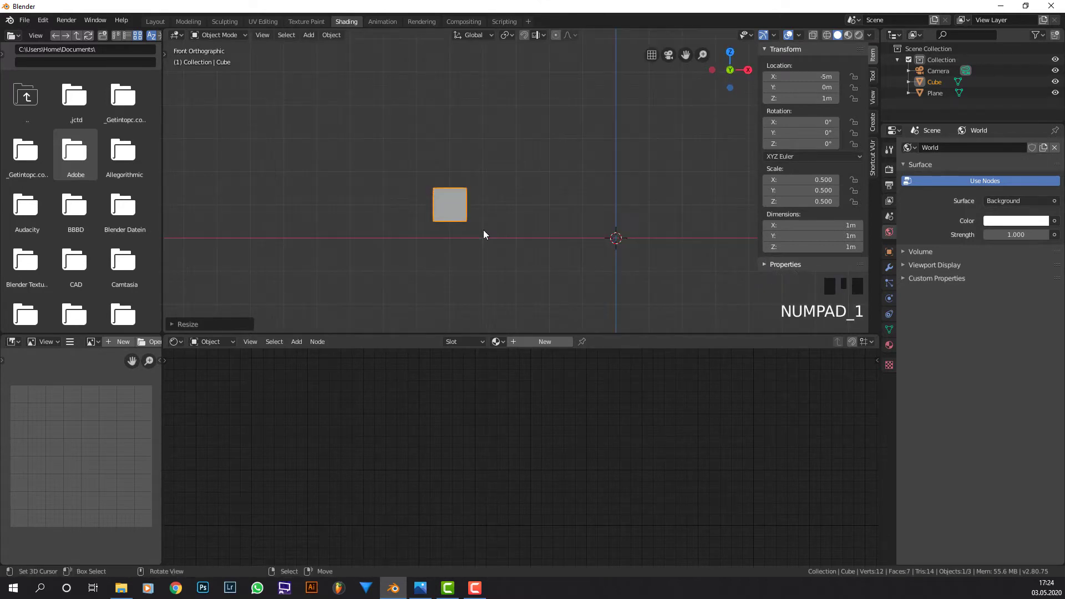
key("g")
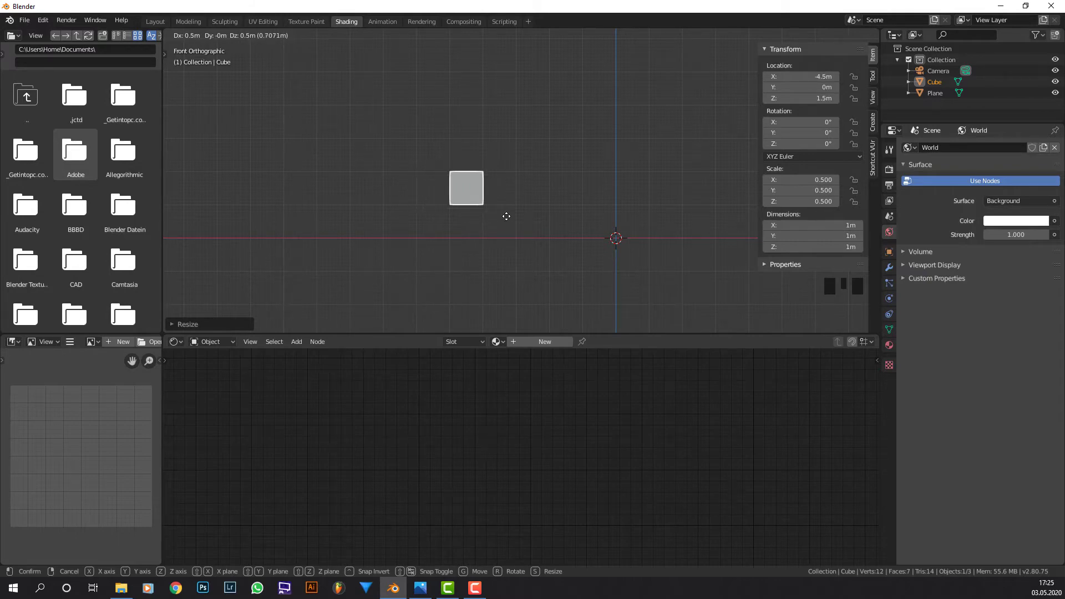
left_click(507, 217)
middle_click_drag(507, 216, 506, 235)
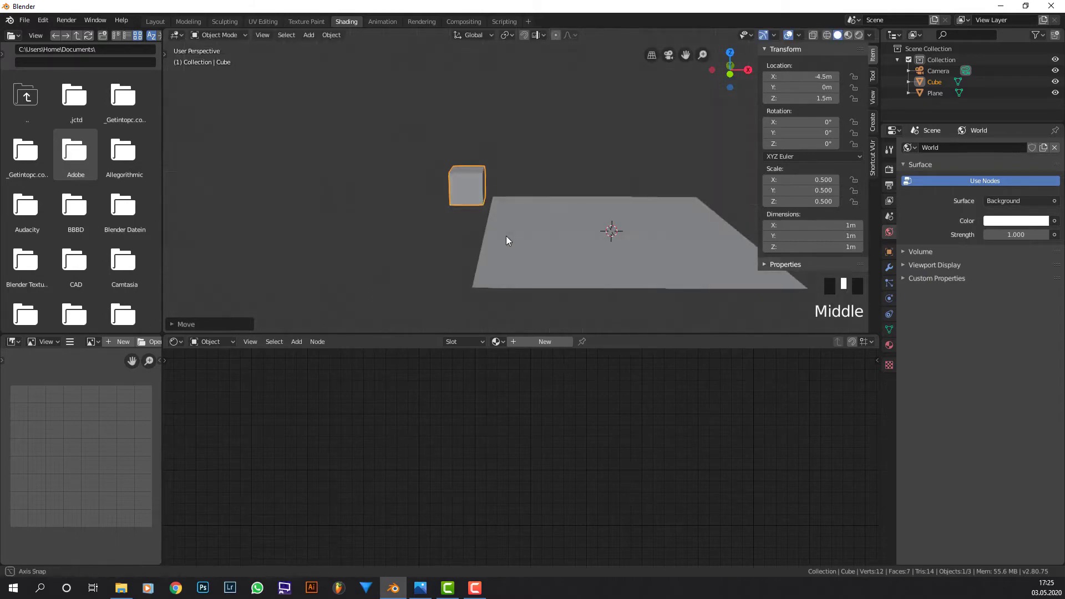
Step: Lower the cube along the Z axis to a Z location of 0.5 m so it rests at floor level
key("KP_1")
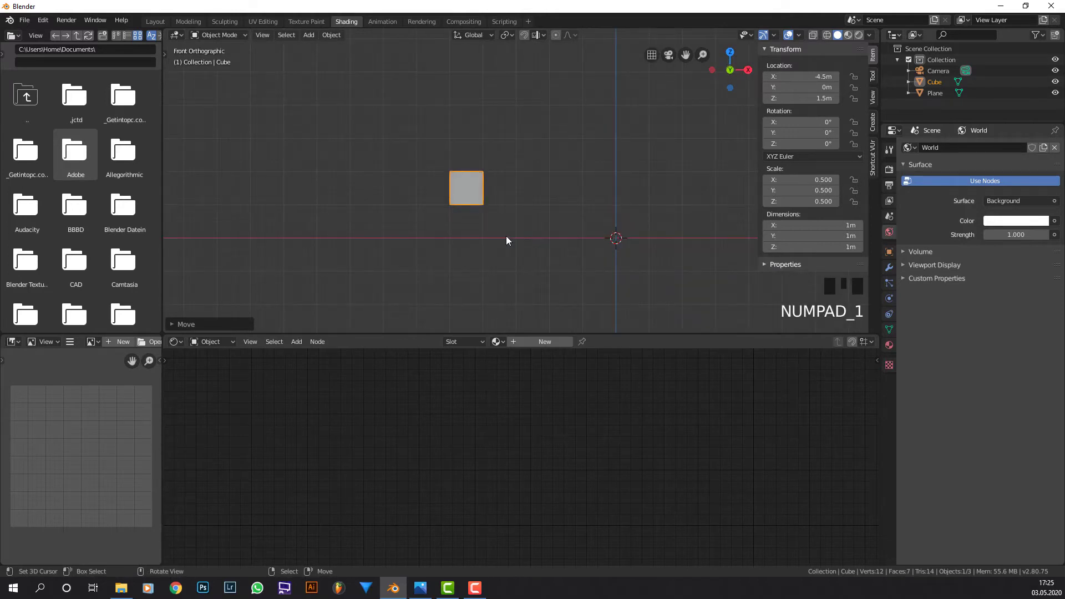
key("g")
key("z")
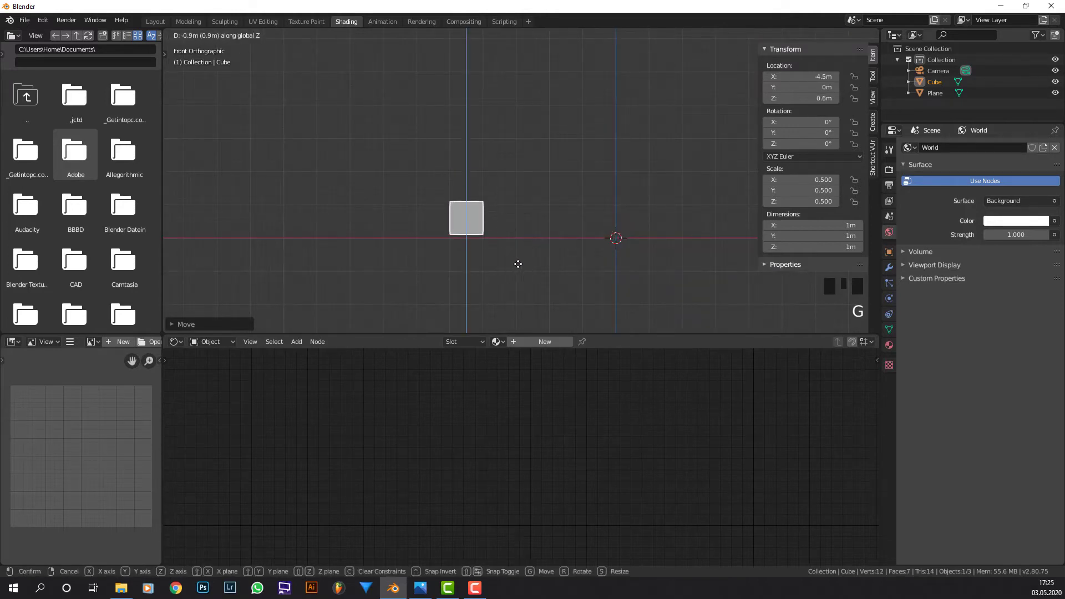
left_click(519, 268)
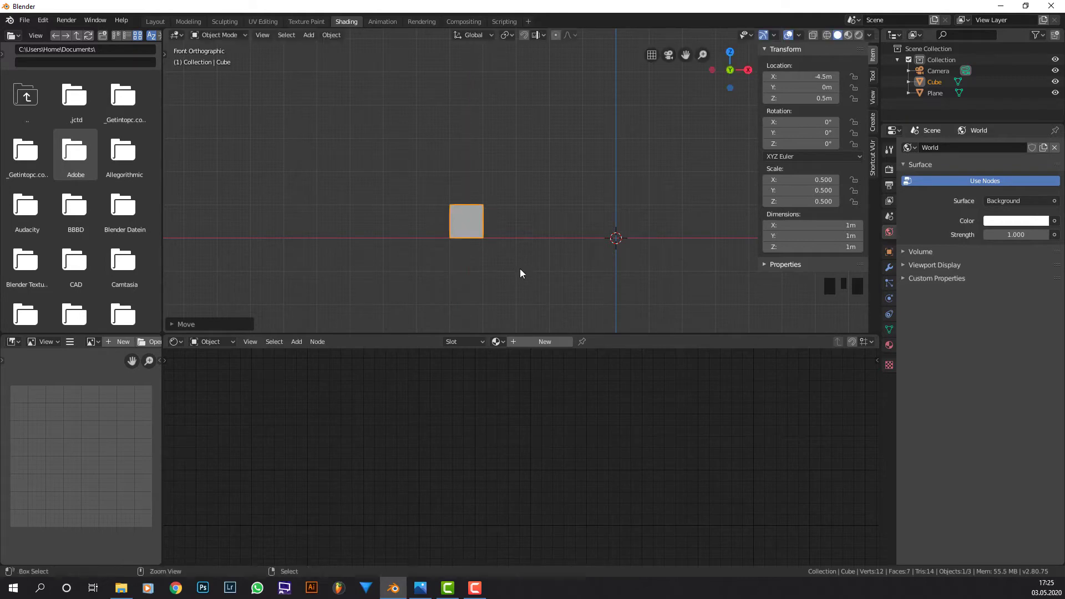
Step: Move the cube along the Y axis in side view to -4.5 m, at the corner of the floor plane
middle_click_drag(551, 244, 528, 222)
key("KP_3")
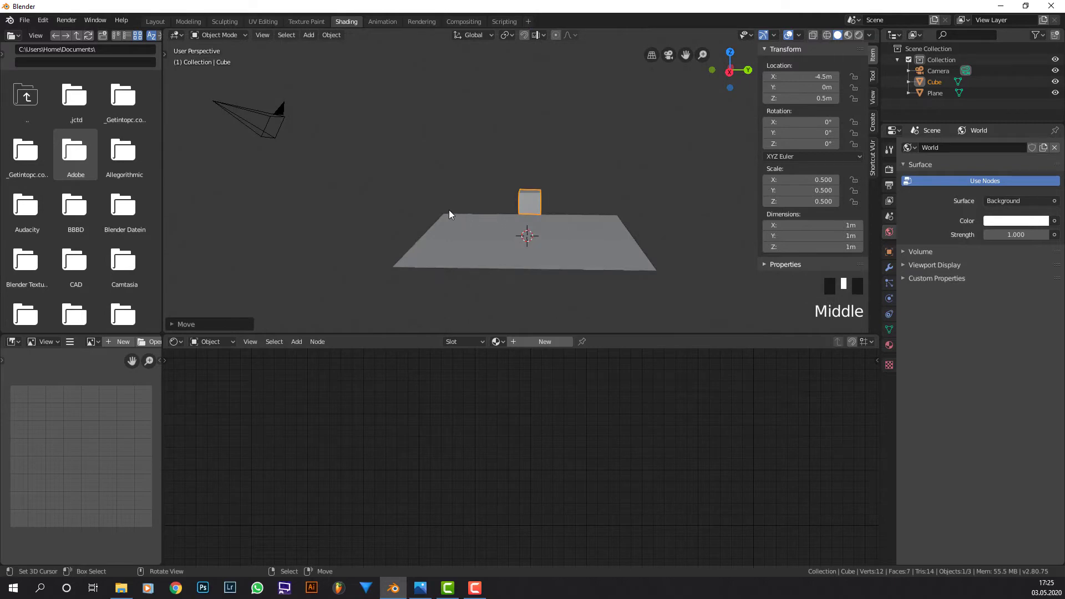
key("KP_3")
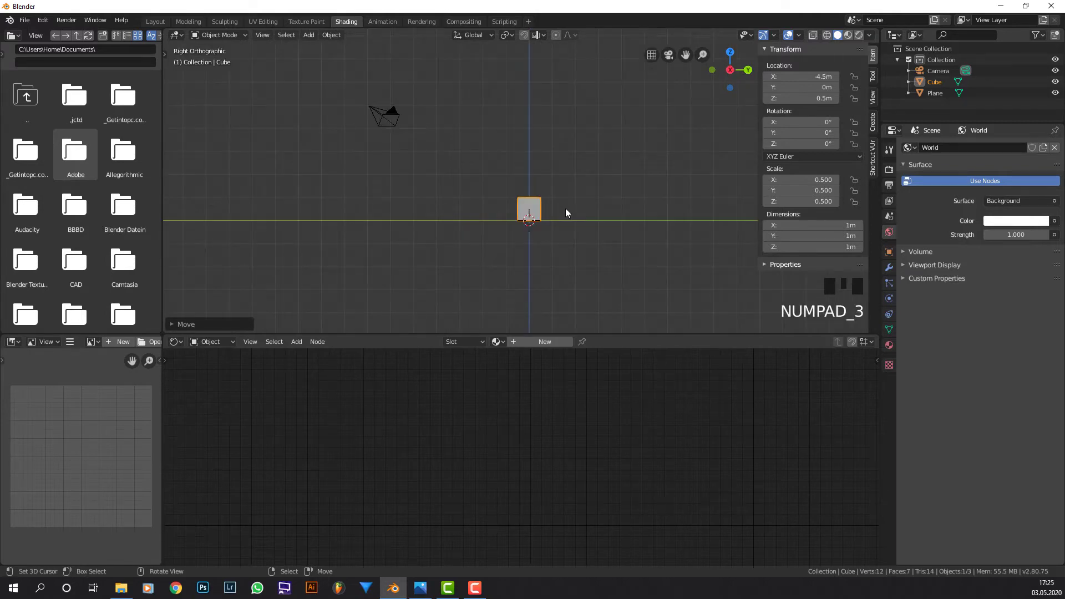
key("g")
key("x")
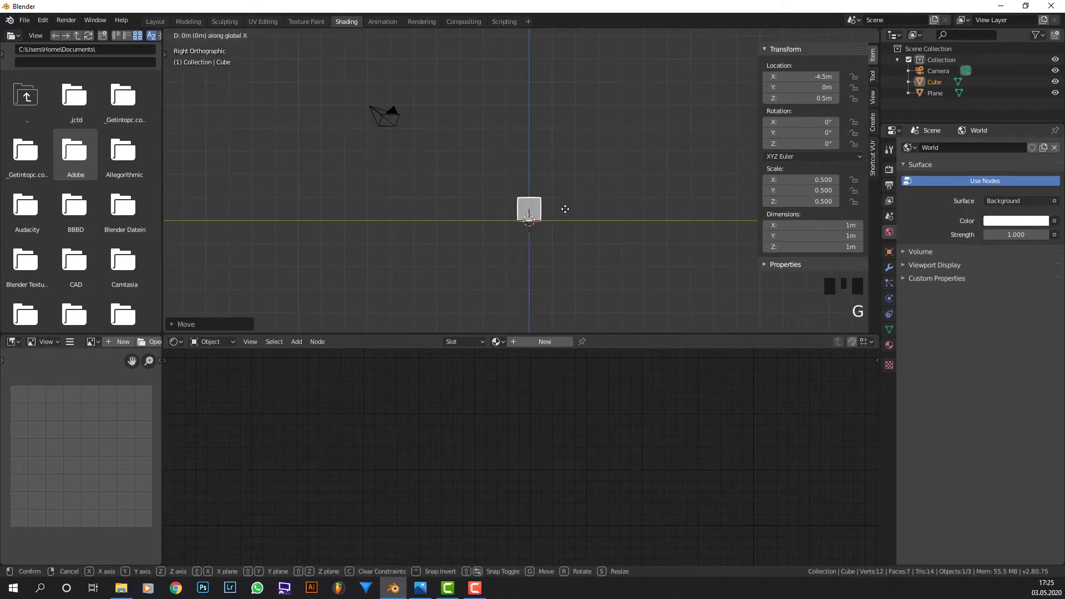
key("y")
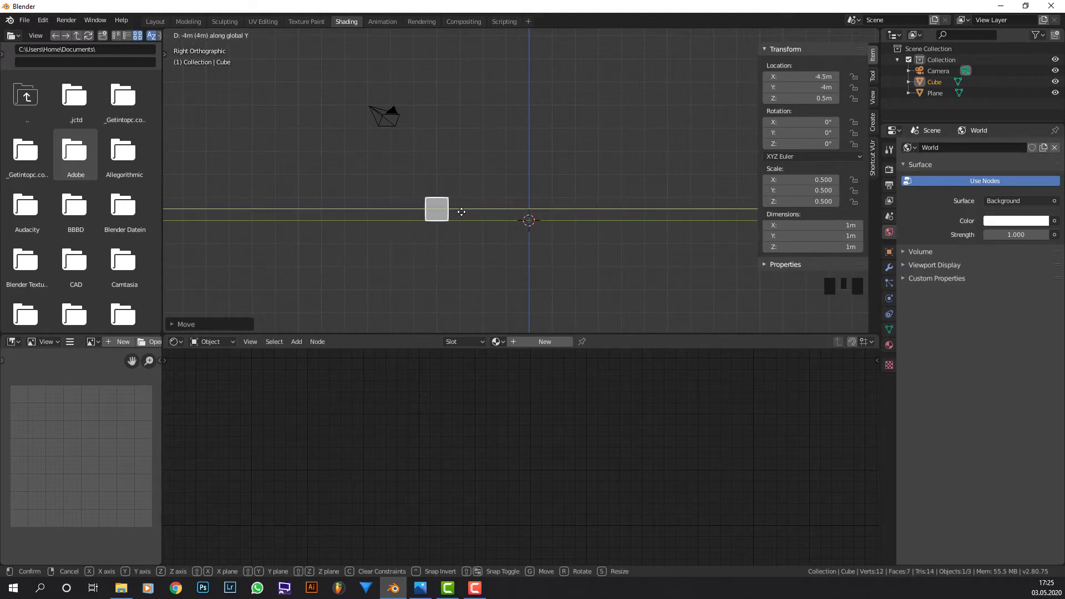
left_click(452, 212)
middle_click_drag(452, 212, 487, 243)
scroll(488, 243, "up", 2)
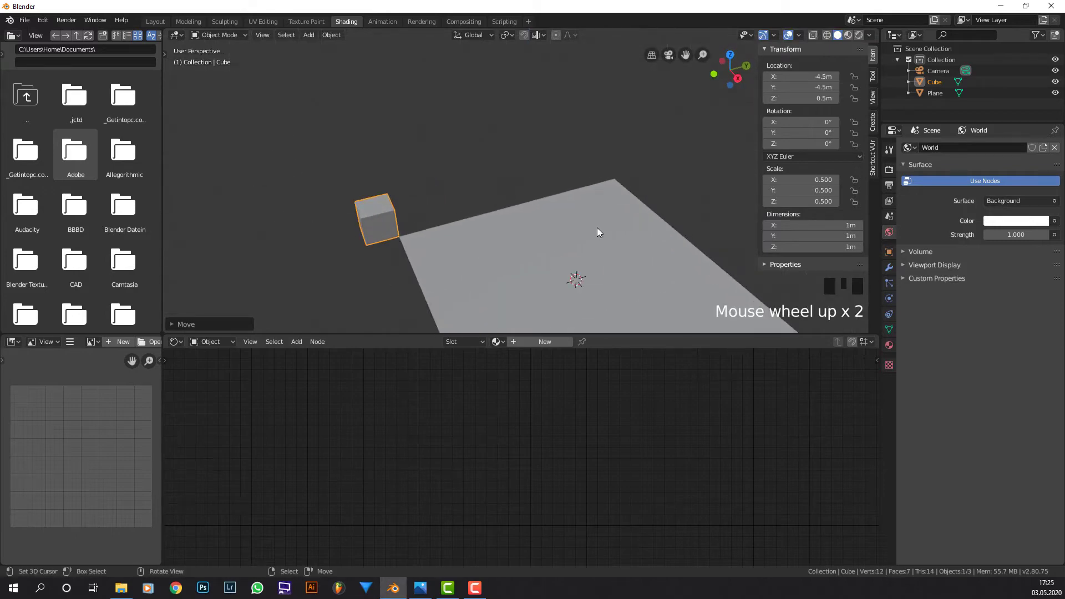
middle_click_drag(598, 228, 756, 231)
Step: Create a new material for the cube, add the oak_log.png image texture and link its Color to Base Color
left_click(543, 343)
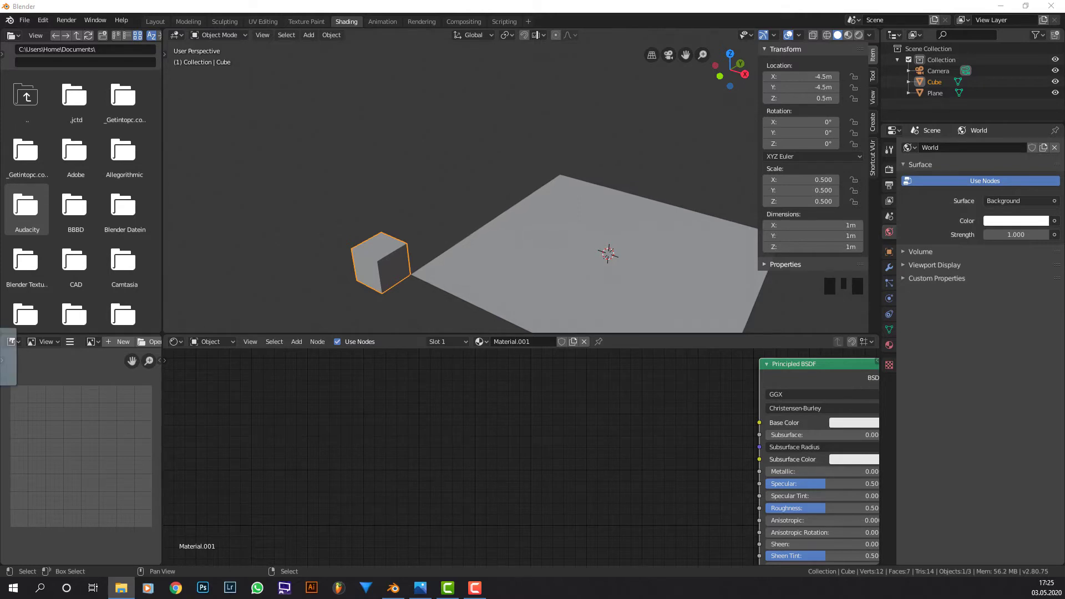
left_click_drag(368, 566, 519, 442)
left_click_drag(590, 438, 759, 421)
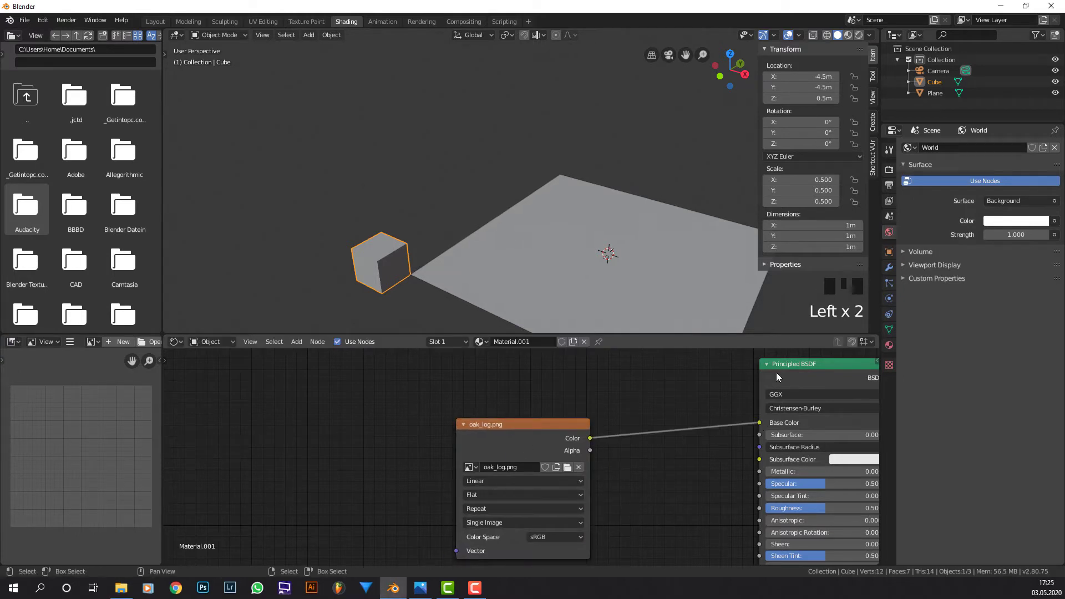
Step: Show the viewport in material preview and set the oak_log.png texture's interpolation to Closest
left_click(848, 35)
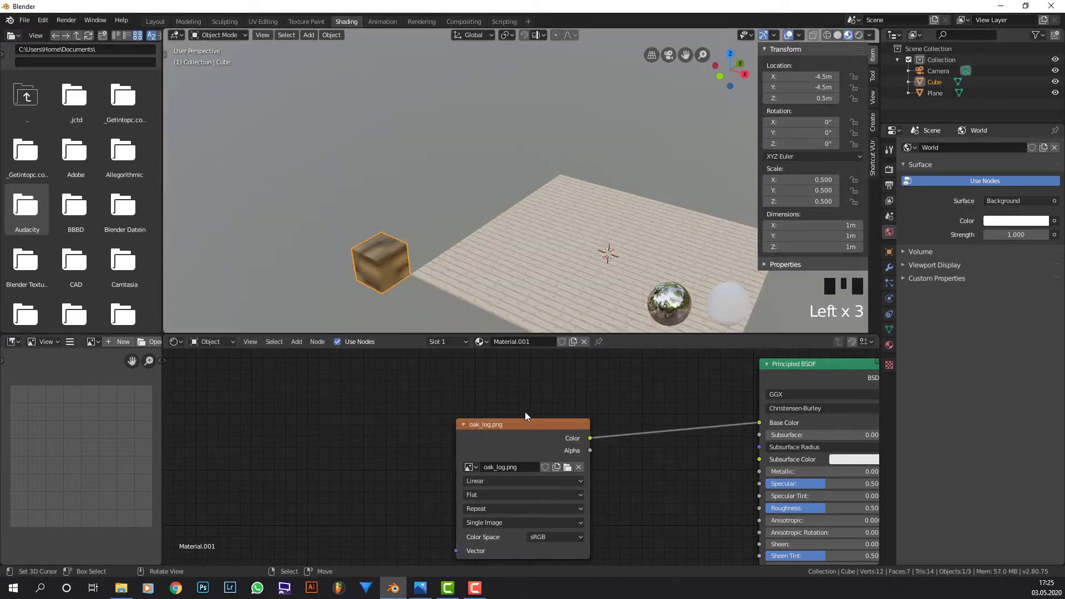
middle_click_drag(559, 433, 545, 393)
left_click(521, 442)
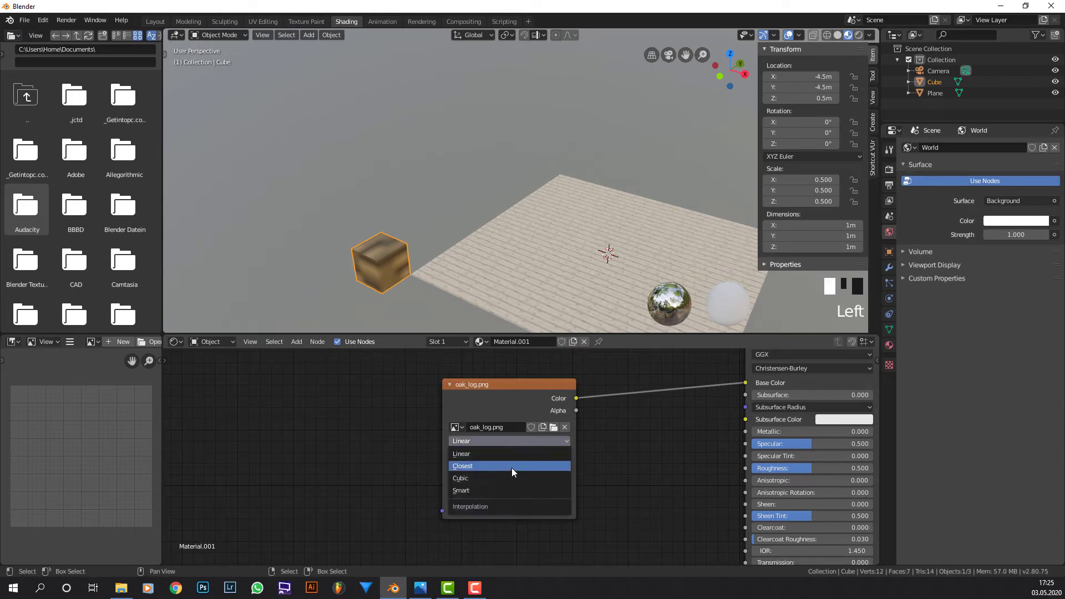
left_click(504, 467)
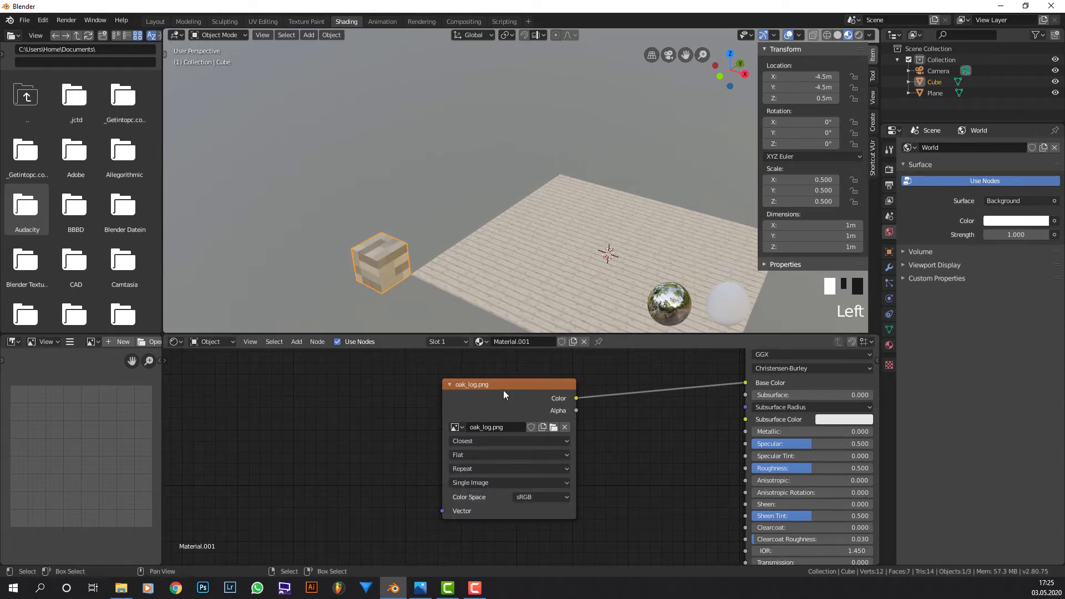
left_click(477, 399)
Step: Select the cube's whole mesh in Edit Mode, unwrap its UVs and return to Object Mode
key("Tab")
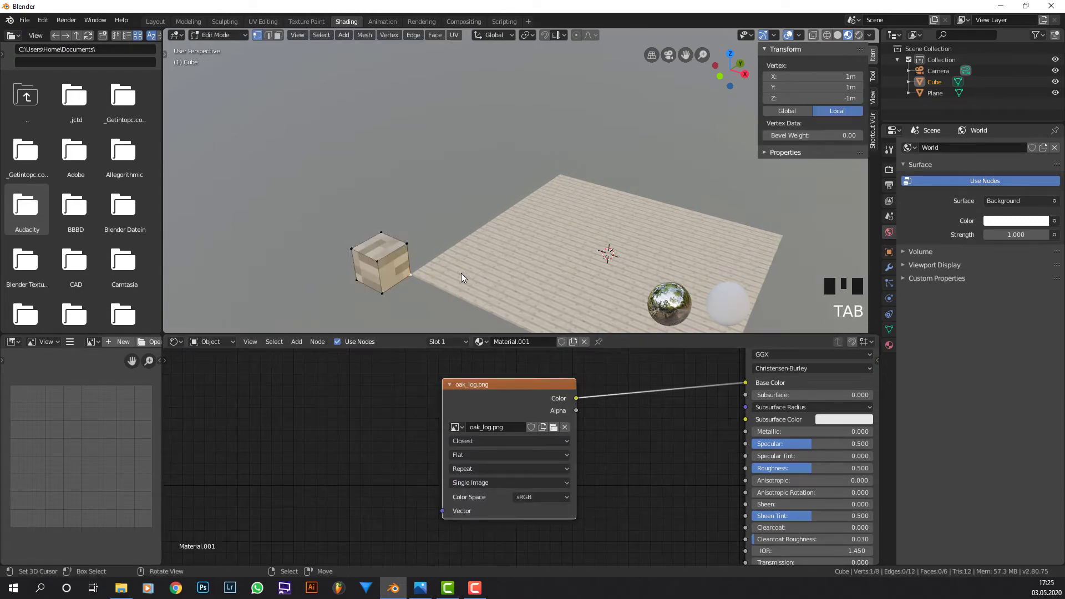
key("u")
left_click(461, 273)
key("a")
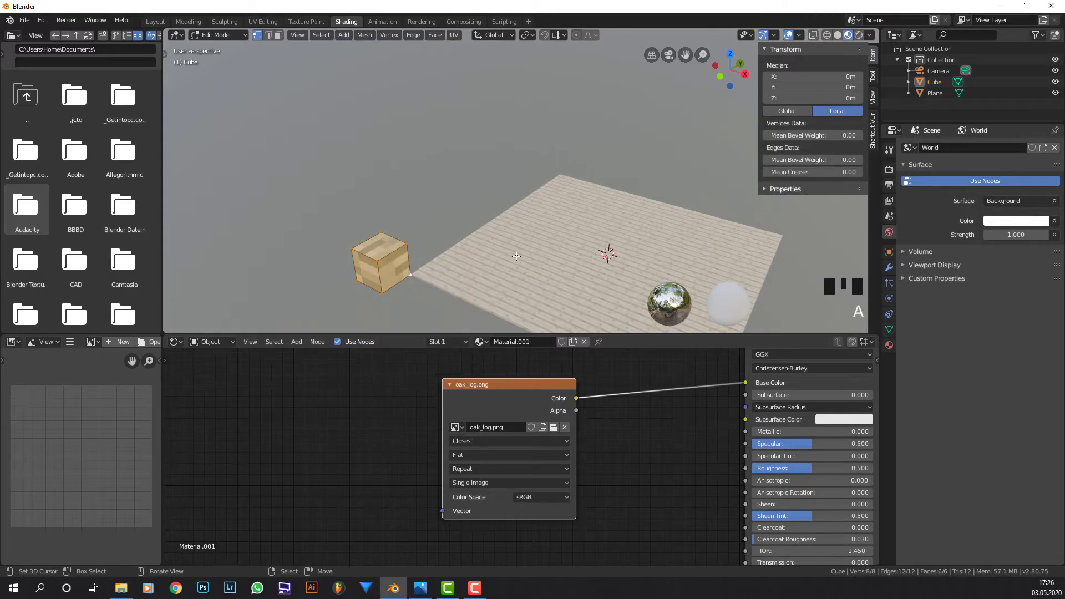
key("u")
left_click(516, 255)
key("Tab")
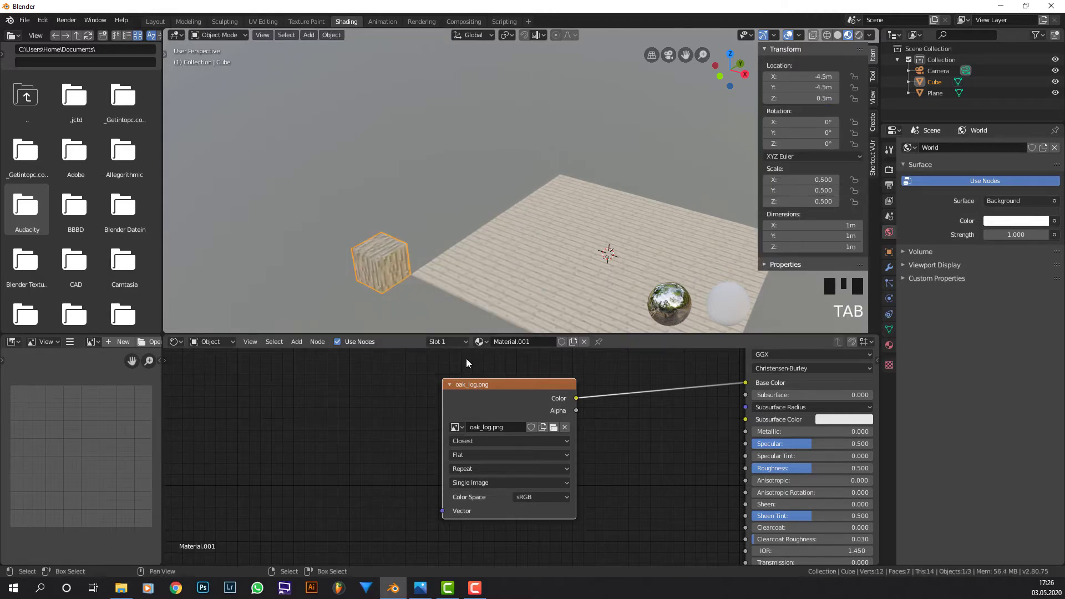
Step: Add an Array modifier to the oak log cube with a relative offset of 0 in X and 1 in Y
middle_click_drag(466, 358, 464, 327)
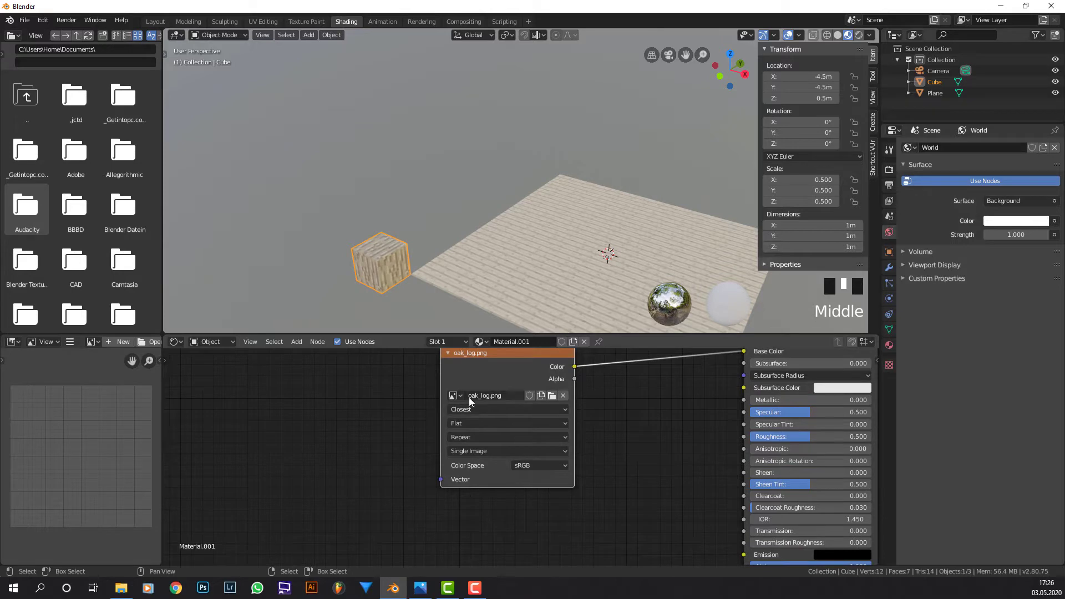
middle_click_drag(470, 399, 433, 434)
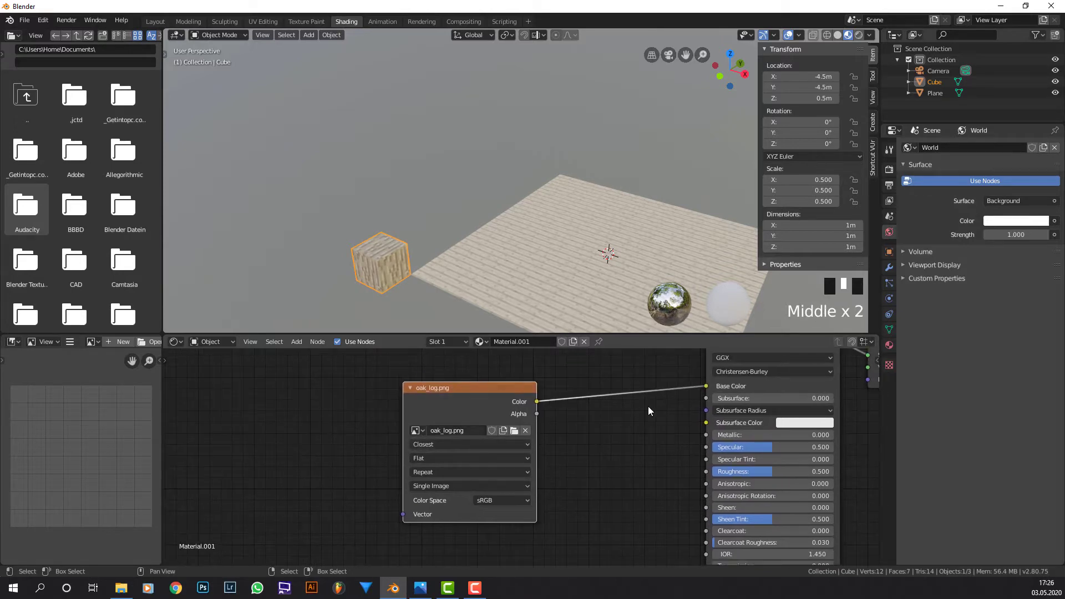
left_click(890, 268)
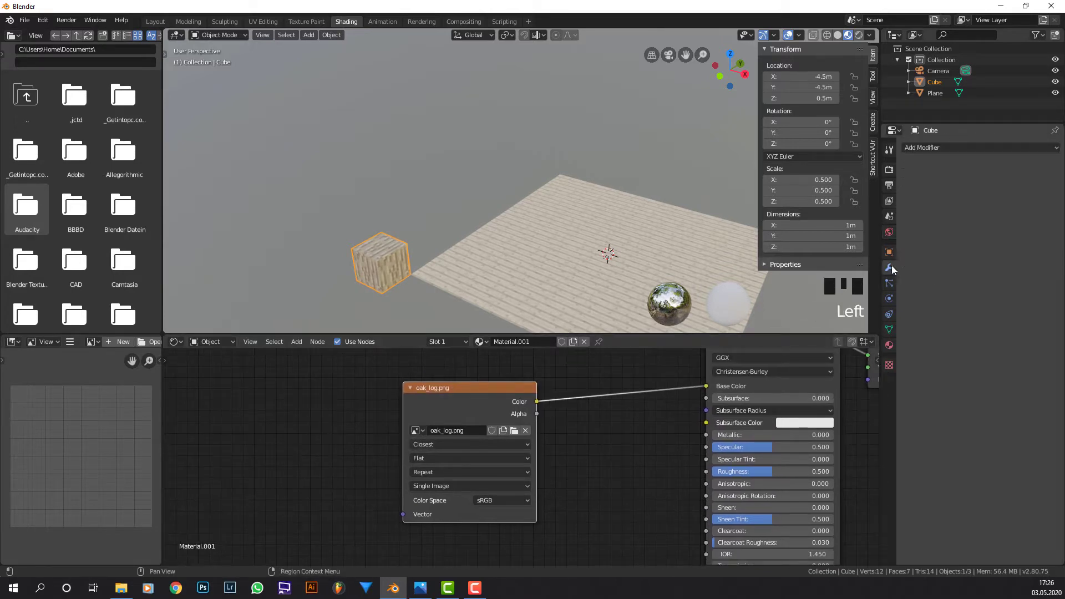
left_click(944, 143)
left_click(827, 173)
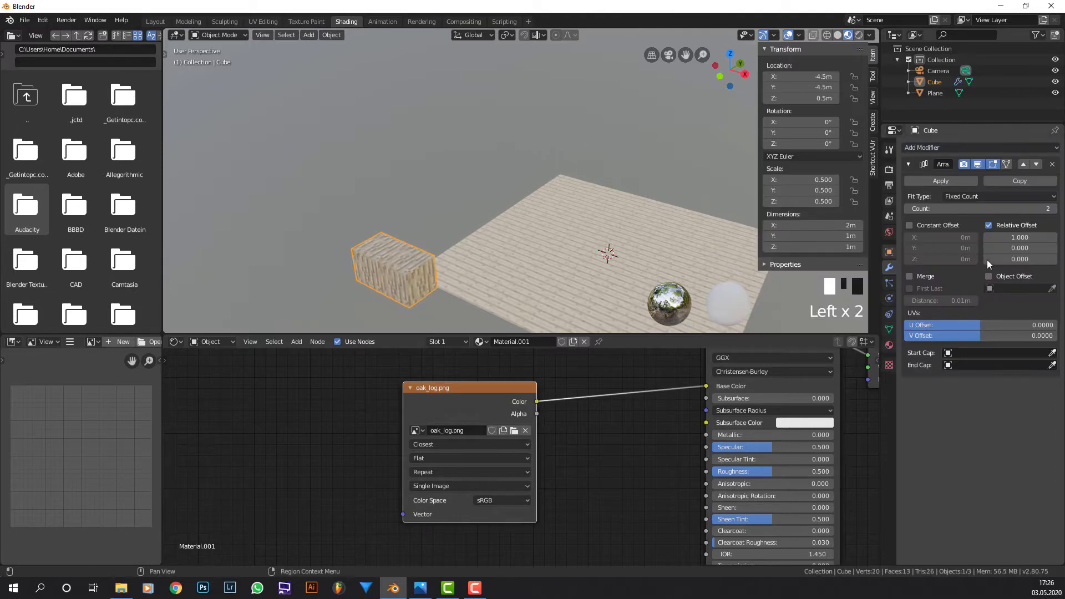
left_click(996, 248)
type("1")
key("Return")
left_click(1020, 237)
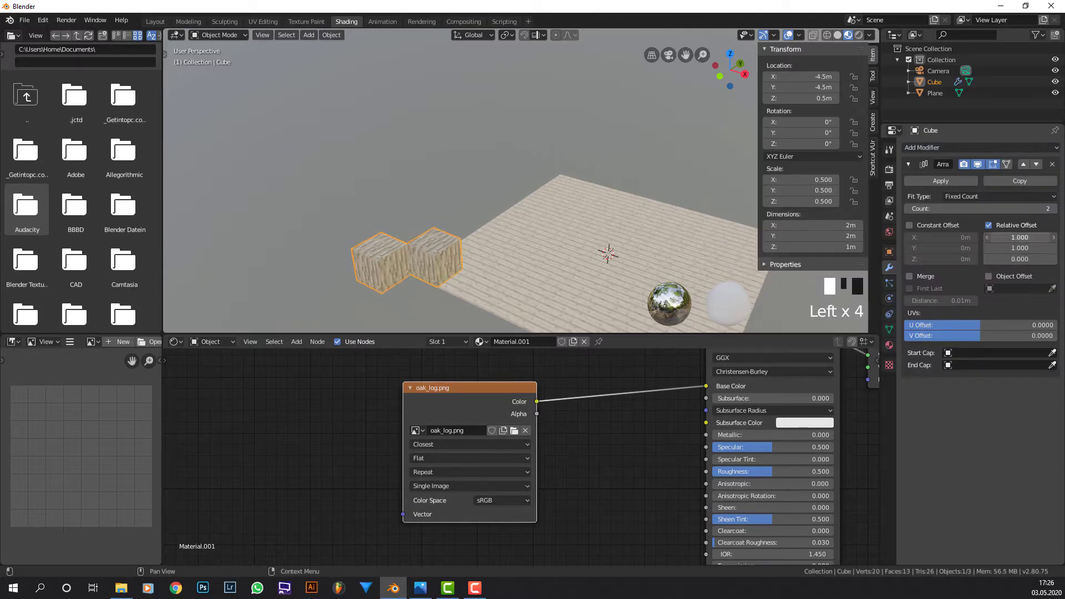
type("0")
key("Return")
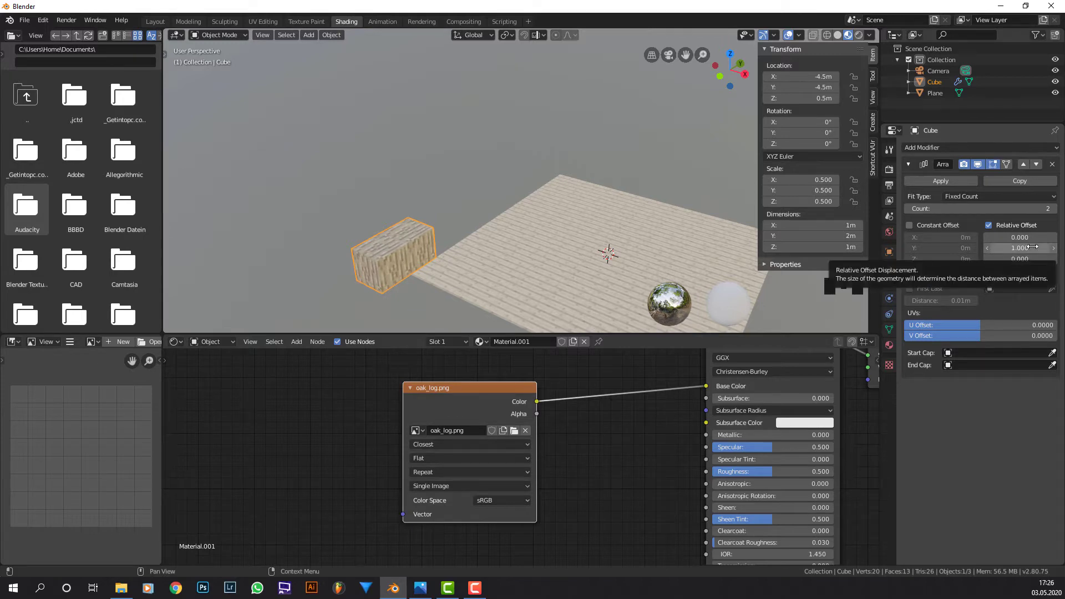
Step: Raise the cube's Array count to 9 so the logs run along the floor's edge
left_click(1053, 208)
left_click(1053, 208)
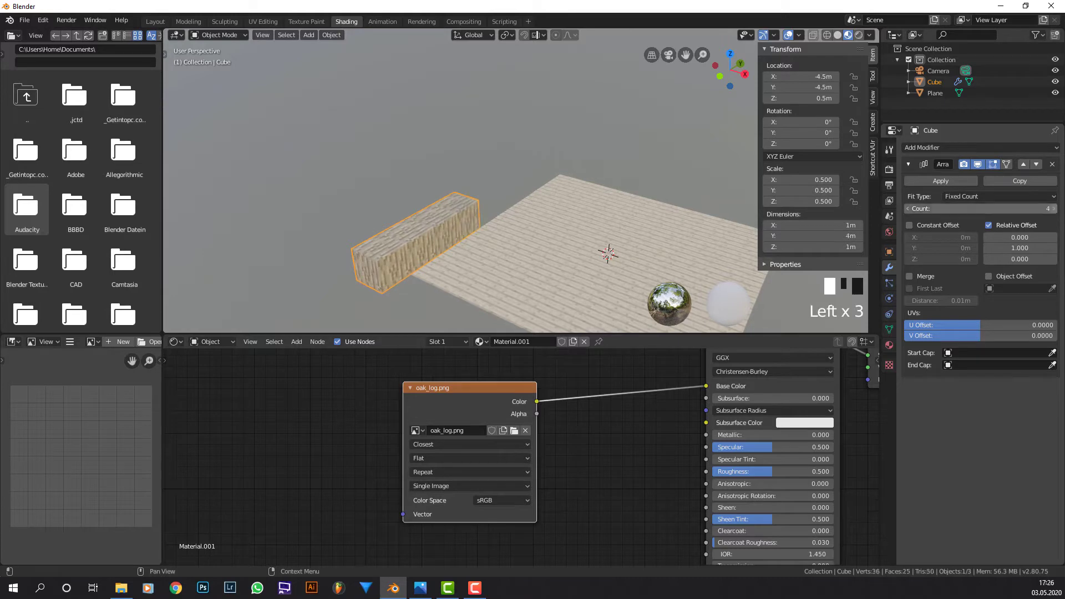
left_click(1052, 208)
left_click(1053, 209)
left_click(1052, 208)
left_click(1053, 209)
left_click(1053, 208)
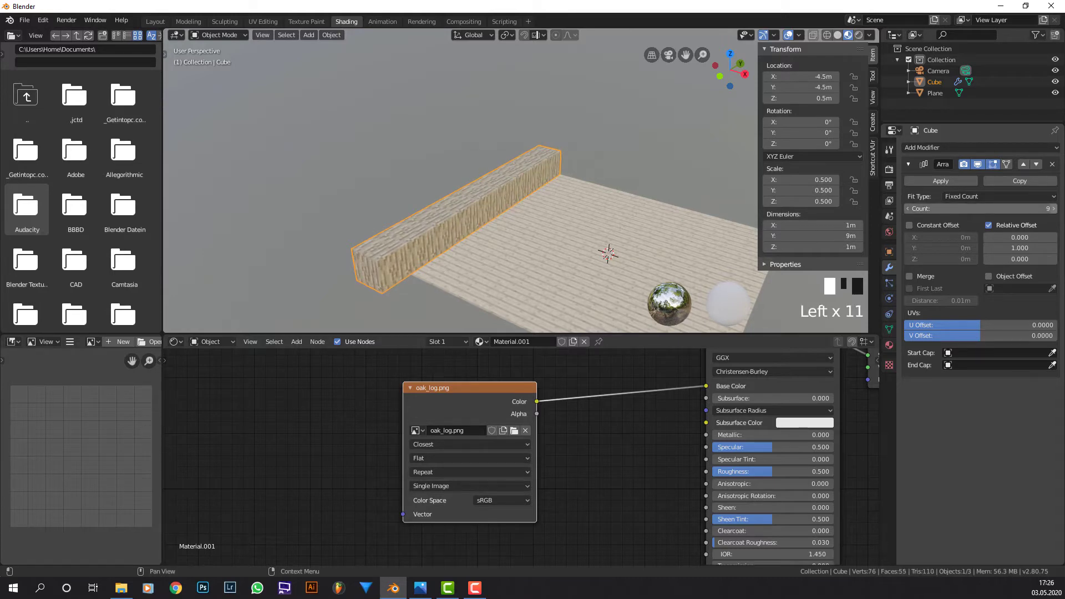
left_click(933, 148)
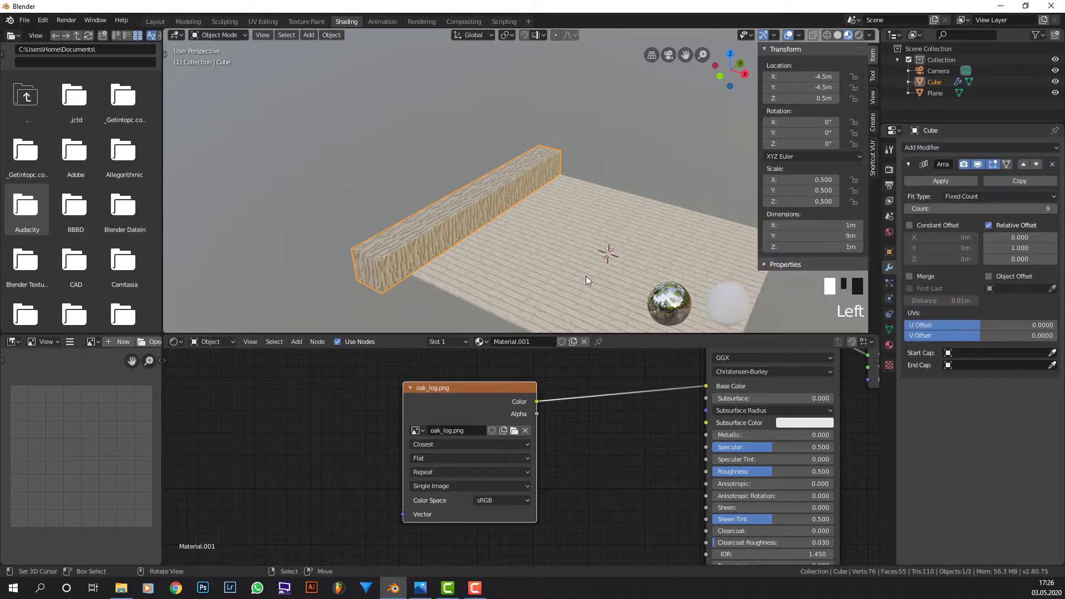
Step: Select the oak plank floor plane and snap the 3D cursor to it
middle_click_drag(678, 242, 693, 232)
scroll(644, 232, "down", 1)
right_click(624, 233)
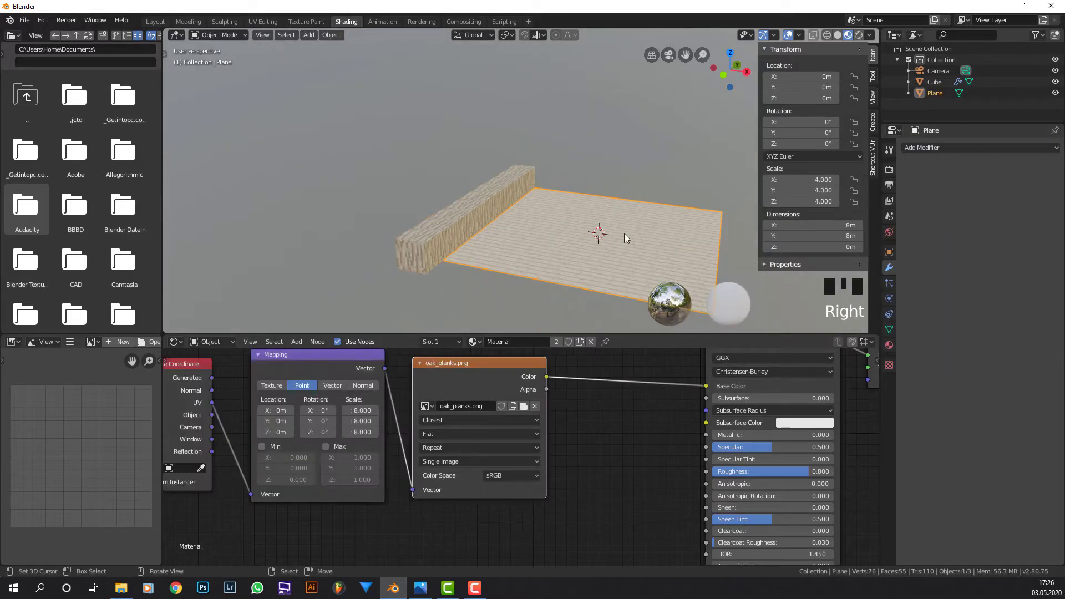
key("shift+s")
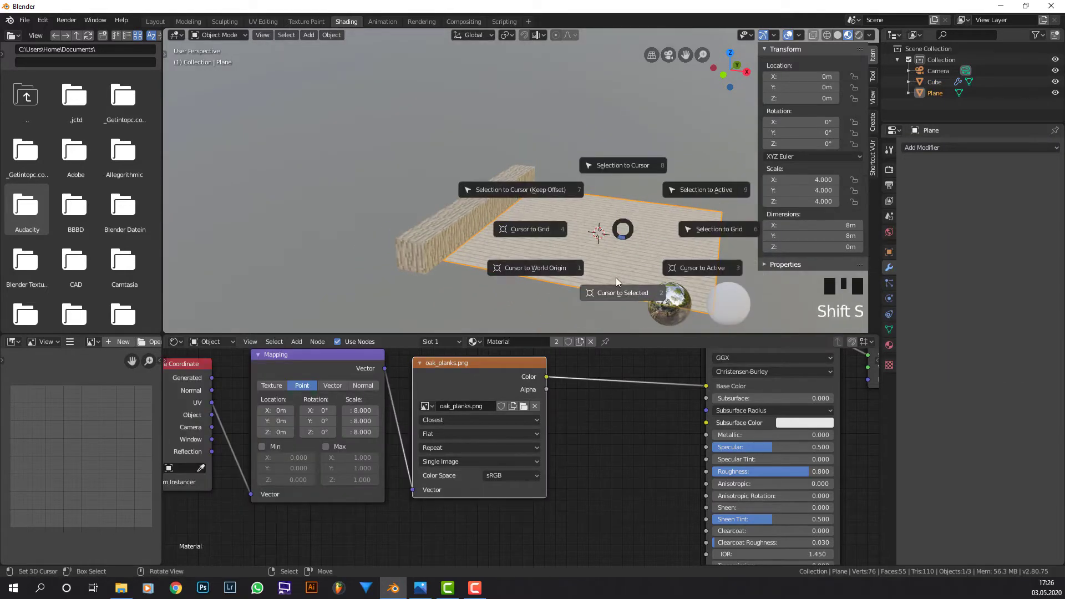
left_click(616, 280)
middle_click_drag(582, 232, 584, 260)
scroll(602, 249, "up", 3)
key("Tab")
scroll(553, 248, "down", 2)
key("Tab")
middle_click(577, 275)
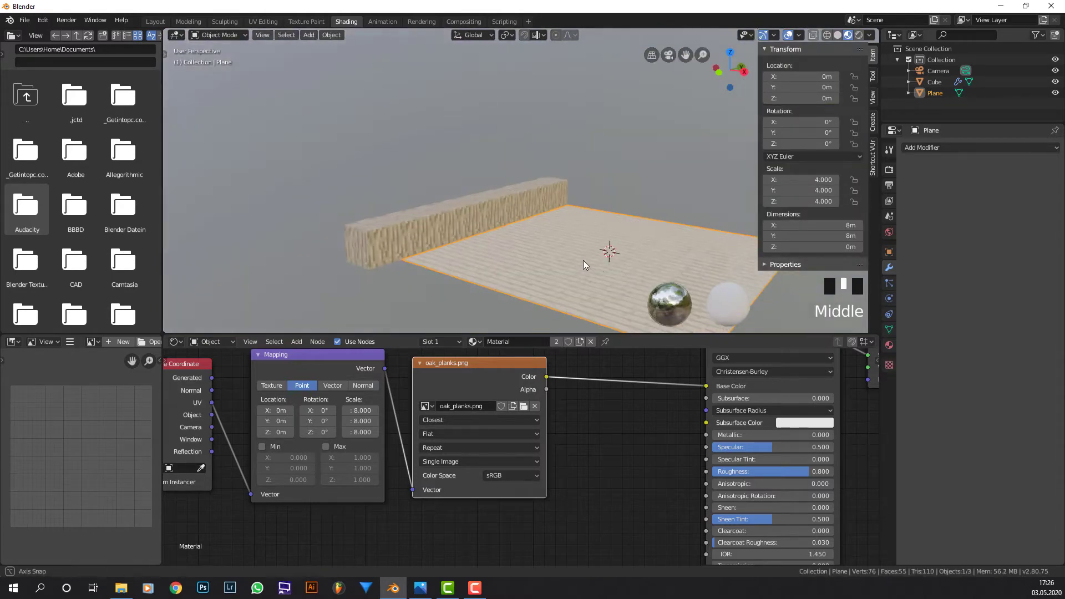
Step: Select the row of oak logs and collapse its Array modifier settings
right_click(451, 214)
middle_click_drag(450, 215, 508, 231)
scroll(508, 231, "down", 1)
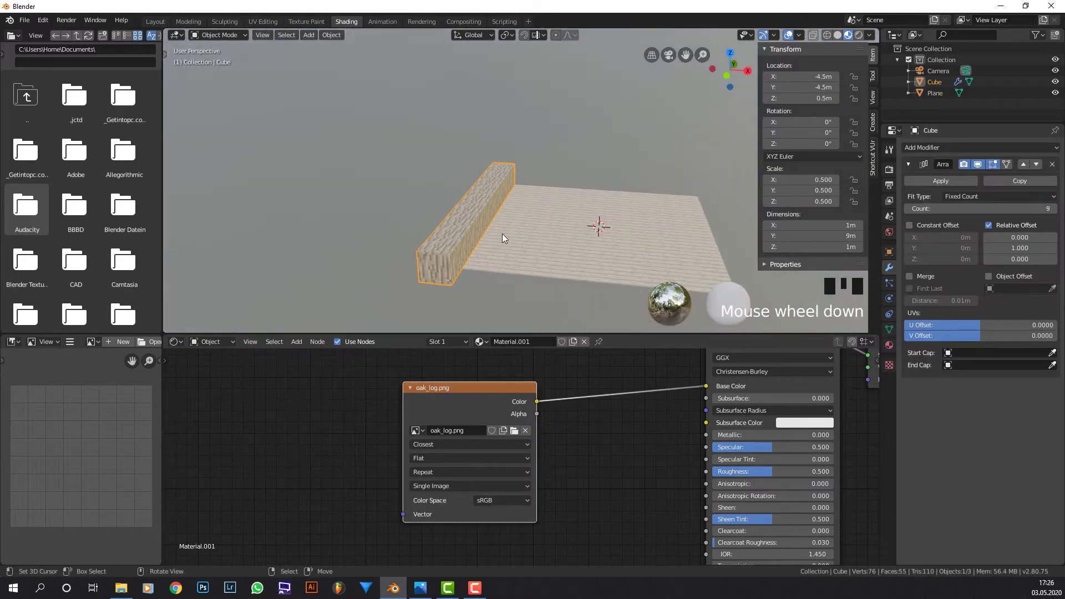
left_click(910, 164)
left_click(925, 147)
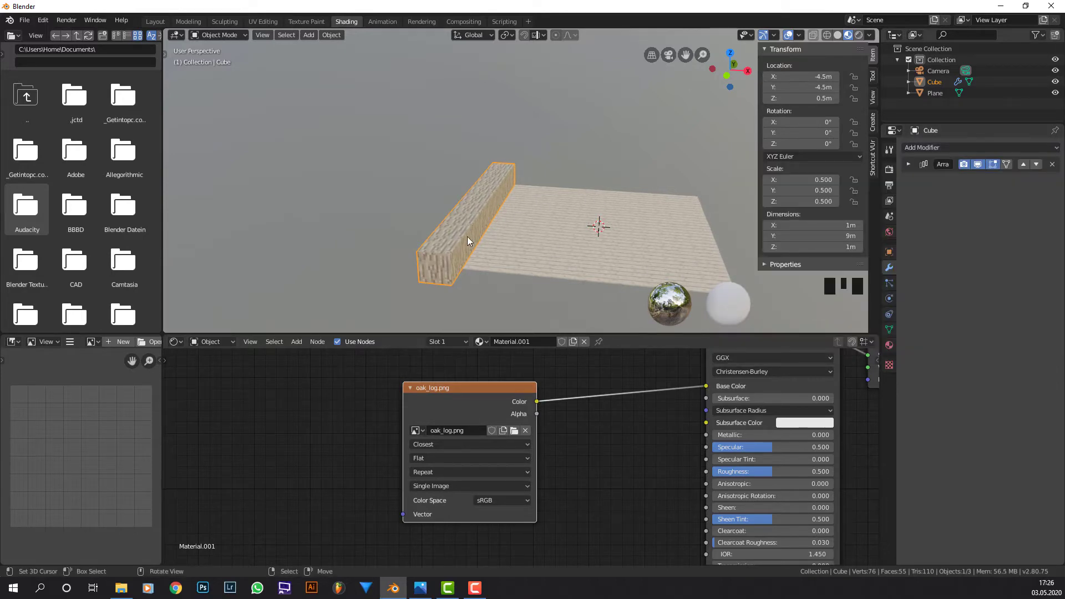
left_click(938, 147)
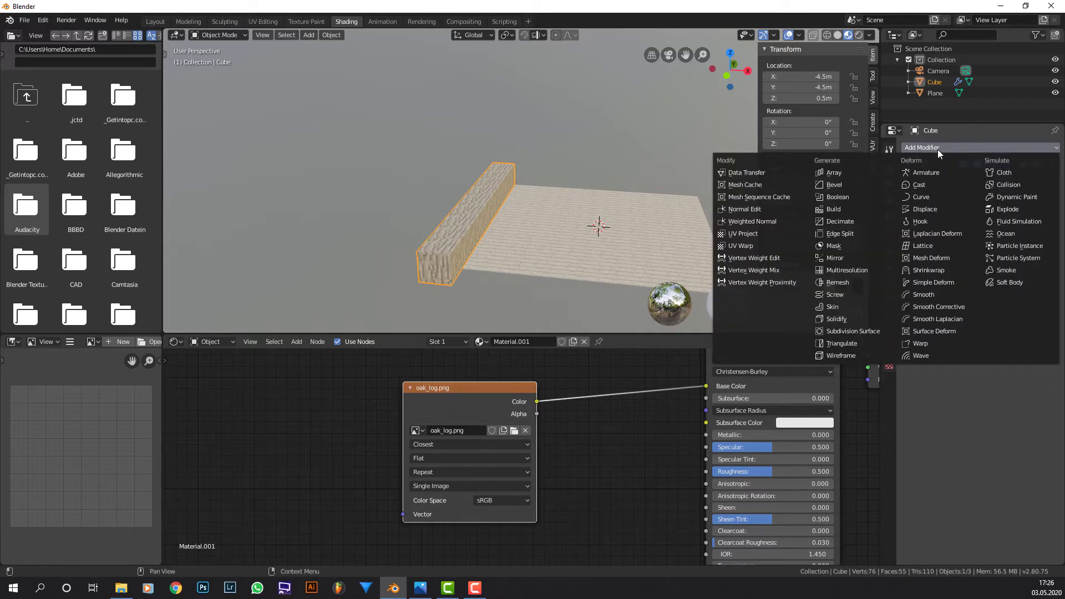
left_click(834, 173)
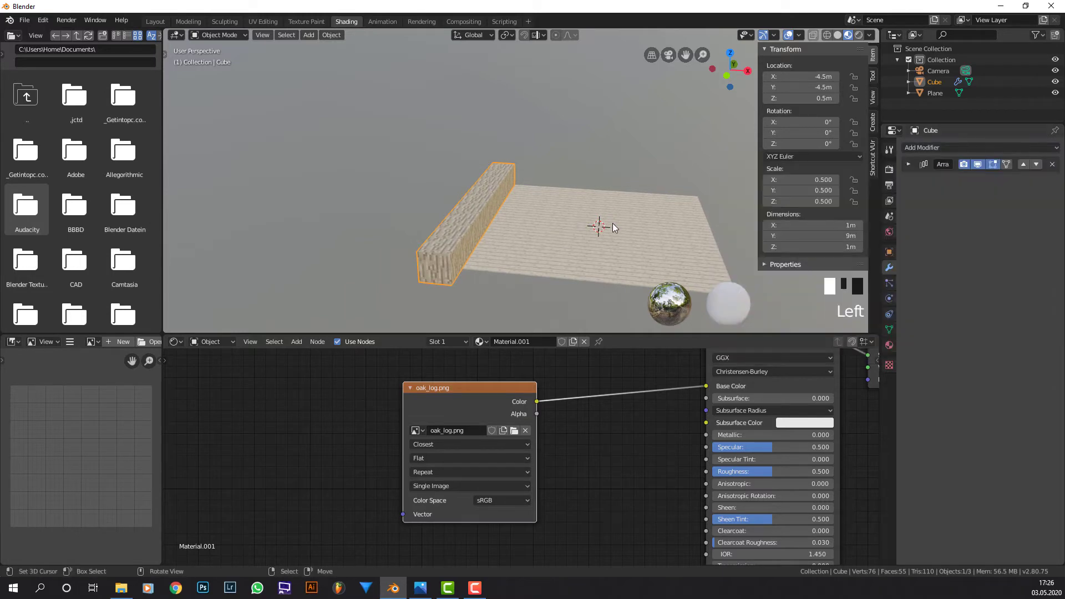
Step: Add a Mirror modifier to the oak log row, mirroring across X with the floor Plane as the mirror object
left_click(934, 146)
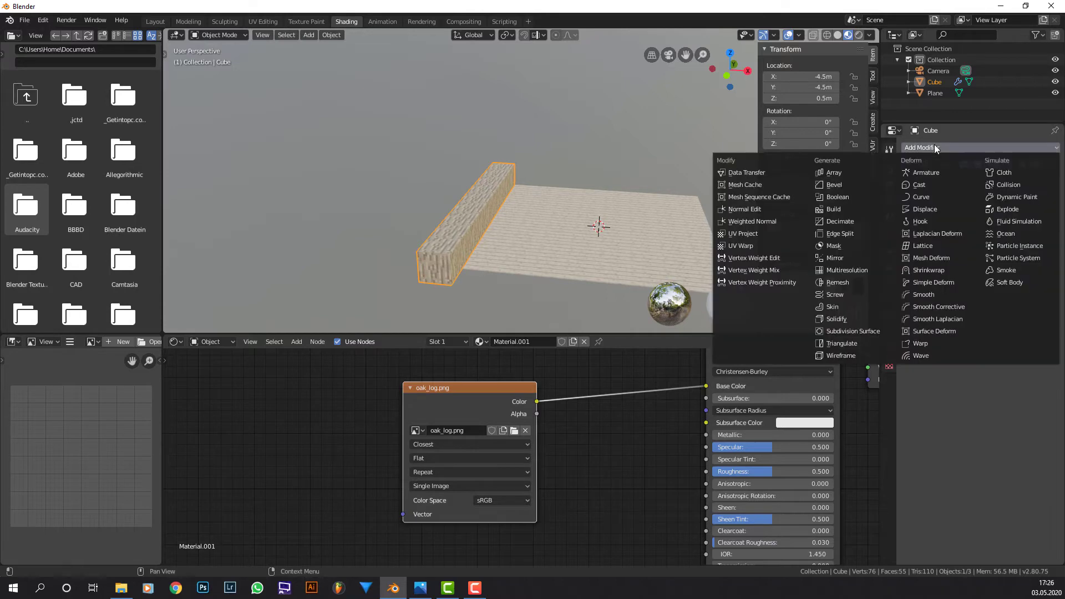
left_click(861, 258)
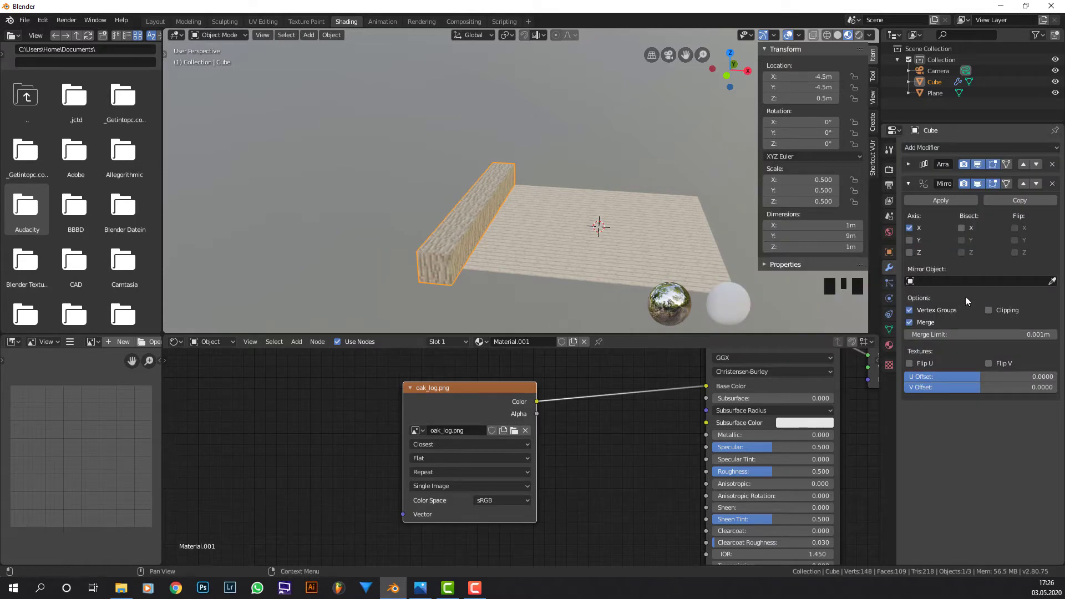
left_click(910, 240)
left_click(910, 240)
left_click(957, 282)
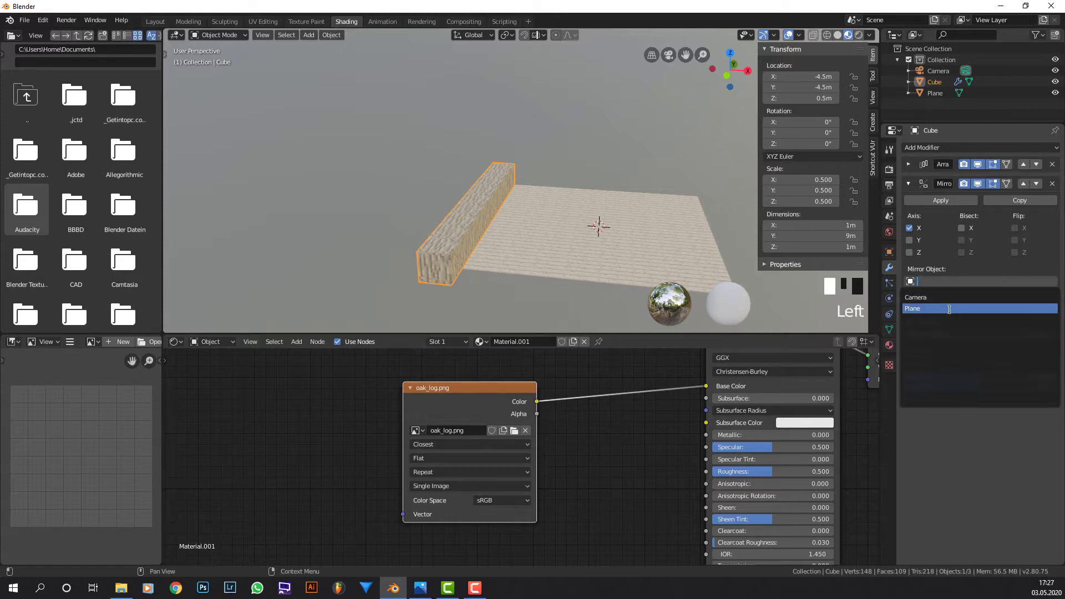
left_click(944, 308)
middle_click_drag(699, 226, 642, 200)
middle_click_drag(604, 248, 622, 260)
middle_click_drag(664, 199, 559, 214)
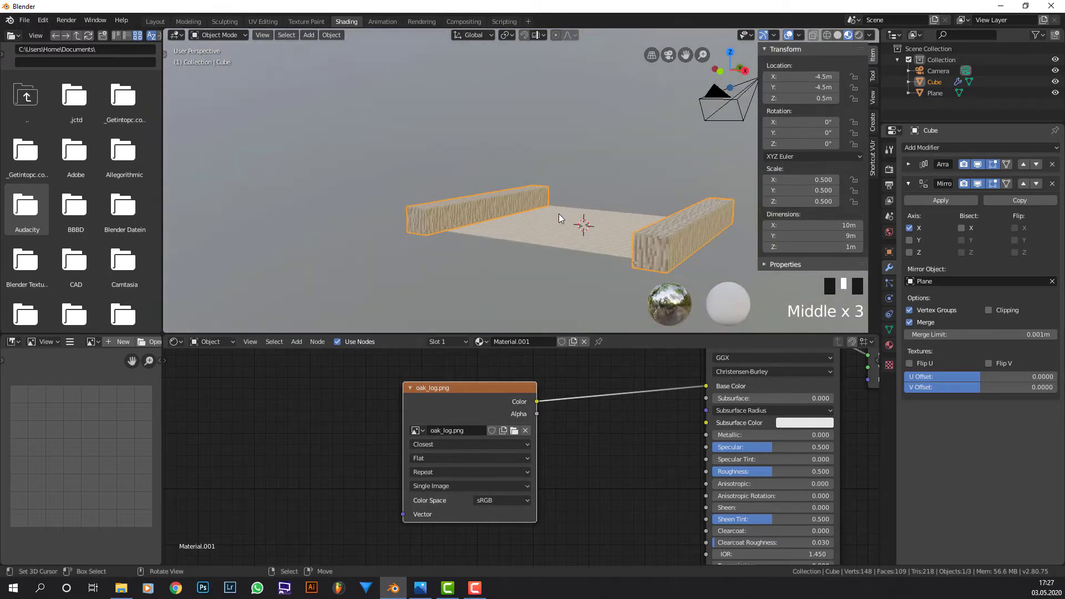
scroll(508, 214, "up", 1)
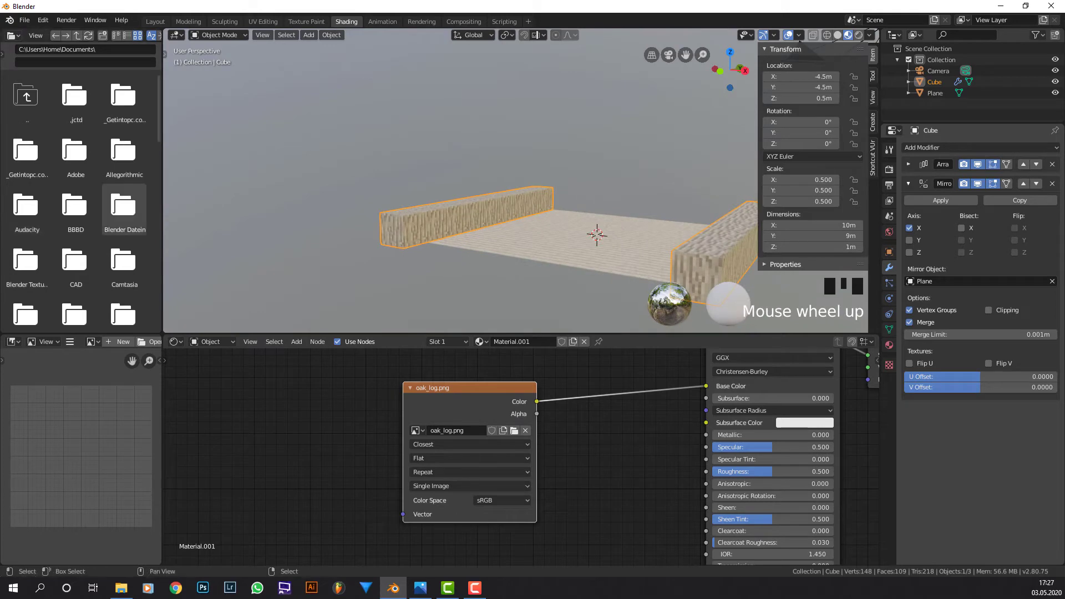
Step: Duplicate the mirrored log rows and move the copy up 1 m along Z so it sits on top of them
key("alt+Tab")
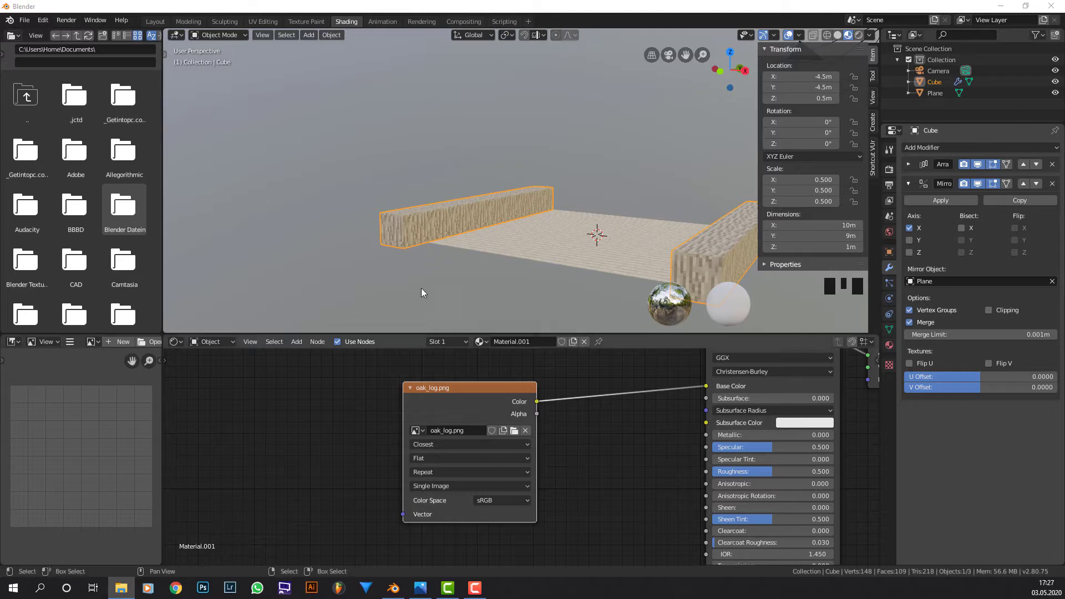
middle_click(428, 236)
key("shift+d")
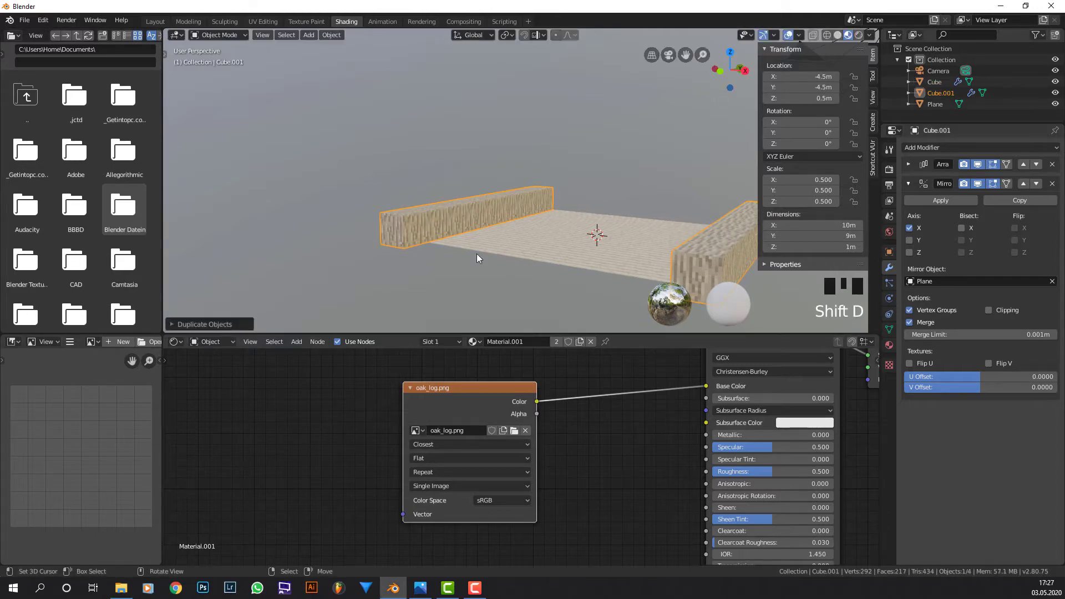
key("g")
key("z")
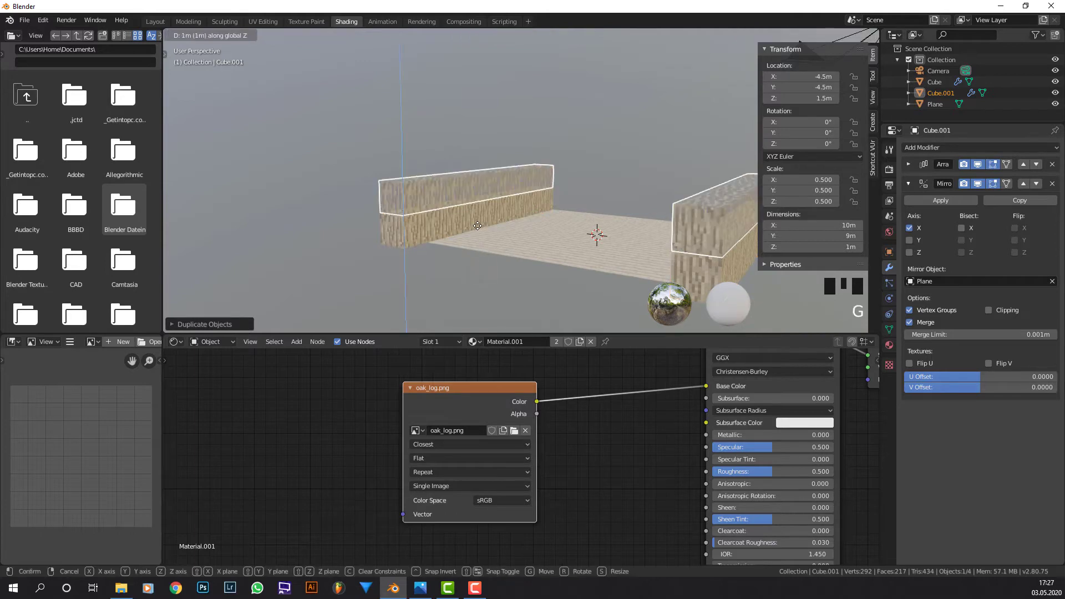
left_click(478, 221)
middle_click_drag(507, 215, 516, 215)
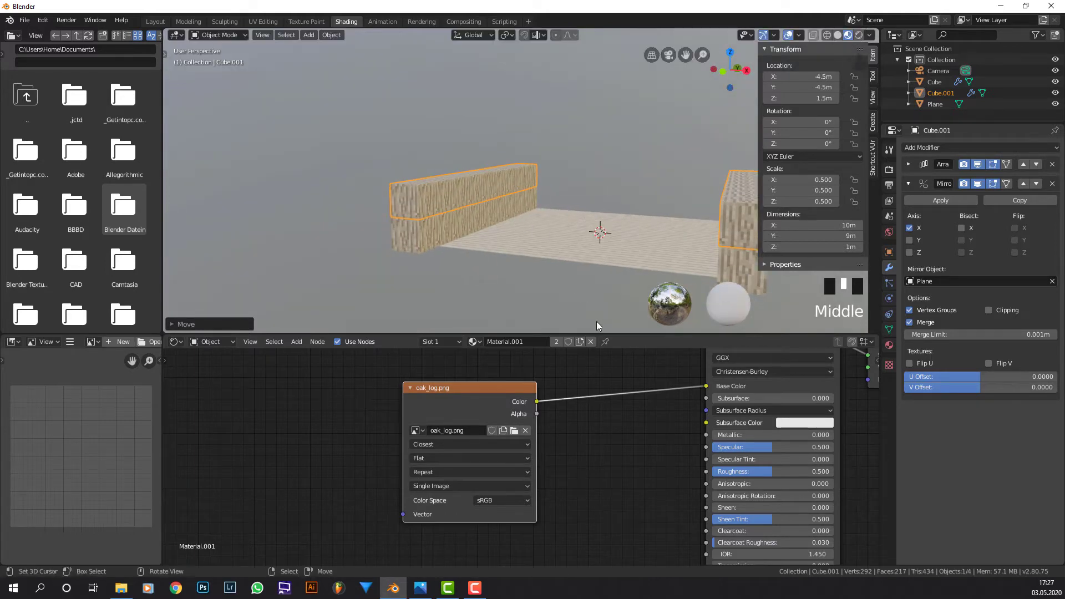
Step: Give the duplicated upper rows their own copy of the material and delete its oak_log.png texture node
left_click(566, 341)
left_click(495, 390)
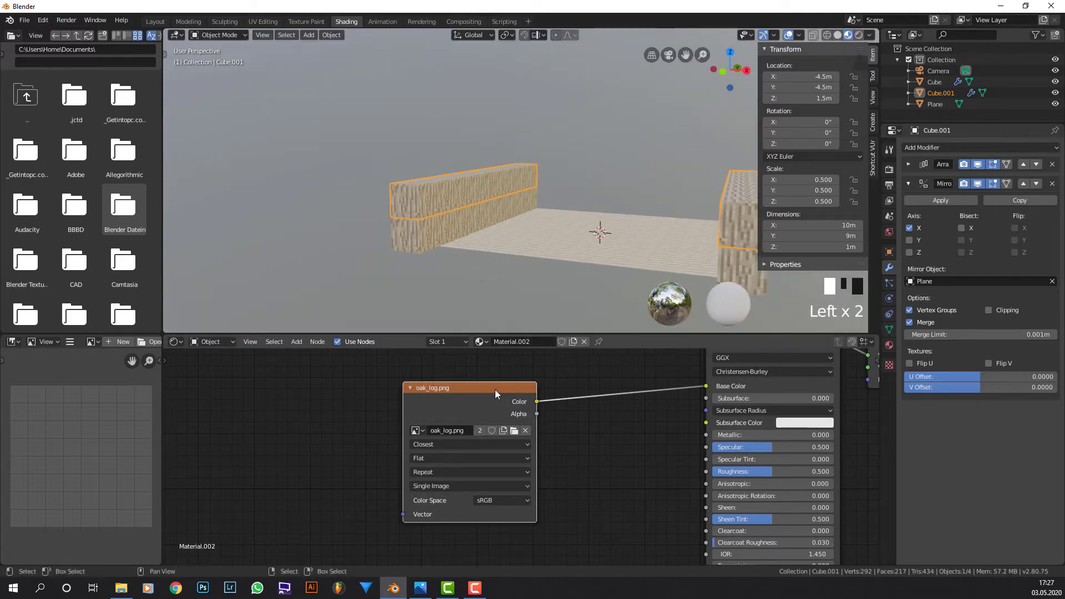
key("x")
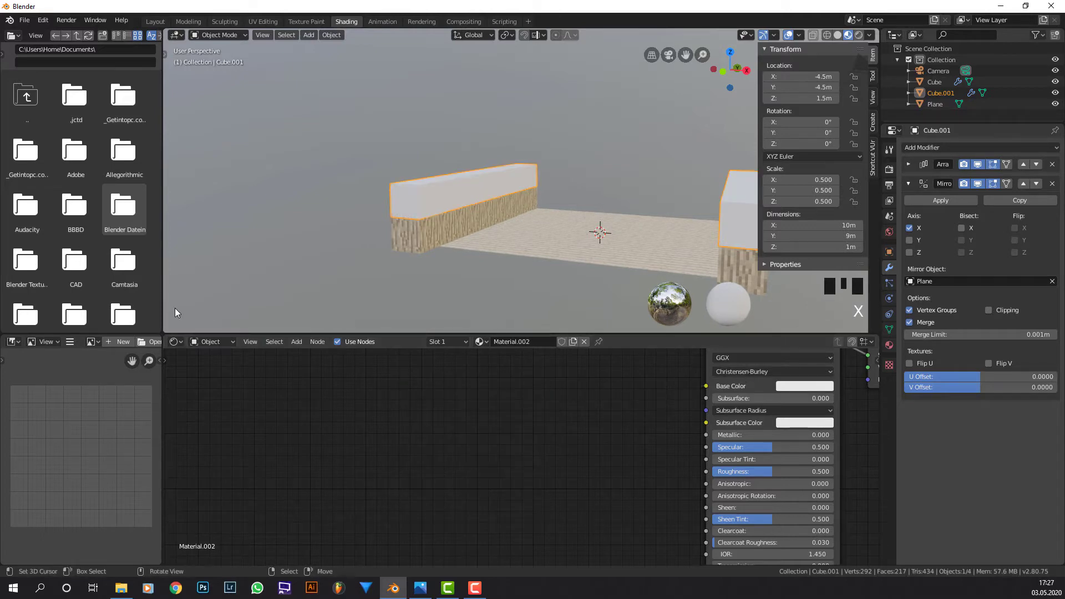
Step: Add the stone_bricks.png texture to the upper rows' material, connect its Color to Base Color and set its interpolation to Closest
key("super+e")
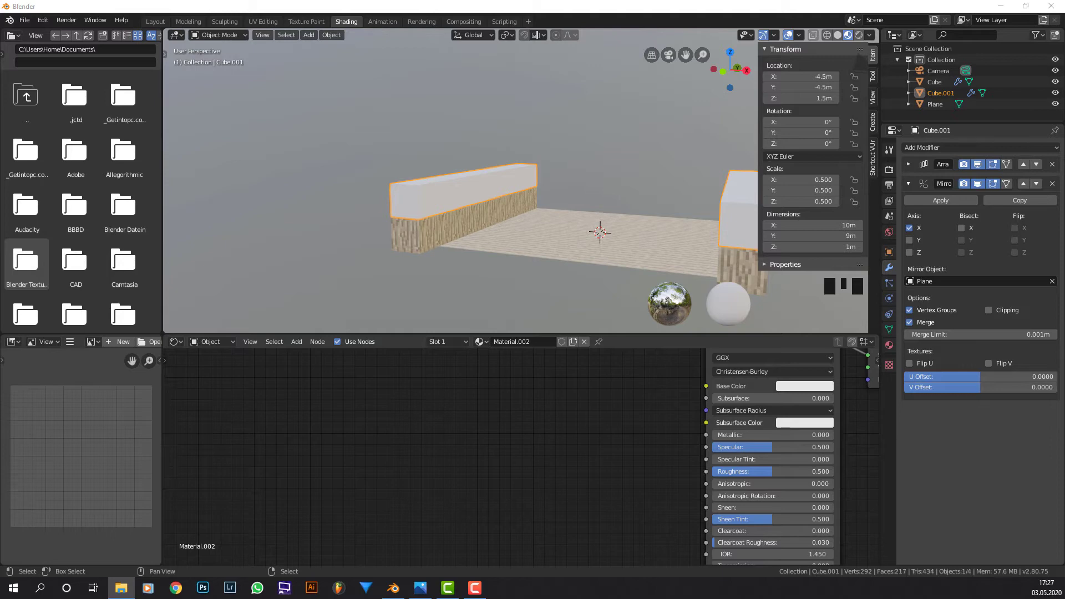
left_click_drag(375, 549, 706, 386)
left_click_drag(416, 452, 435, 392)
left_click(426, 432)
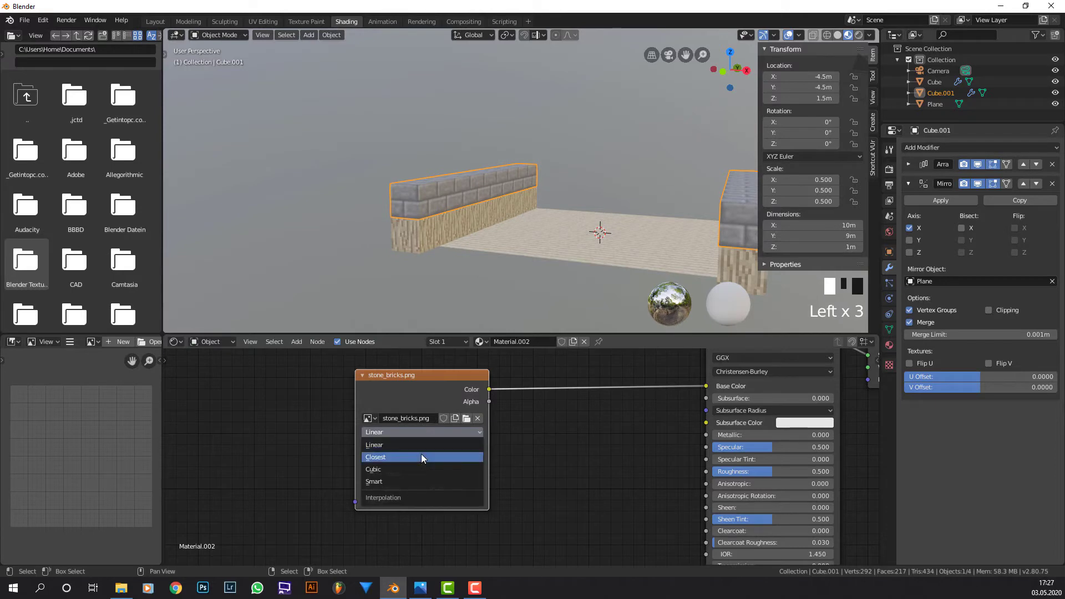
left_click(421, 457)
scroll(481, 279, "up", 3)
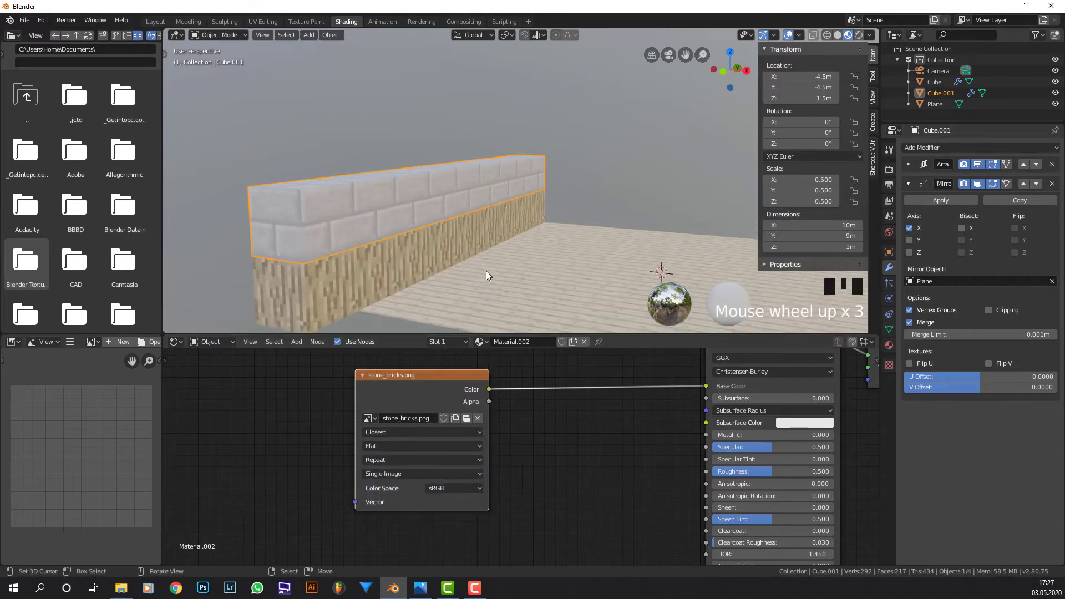
middle_click_drag(486, 271, 482, 276)
Step: Add a second Array modifier to the stone brick rows with a relative offset of 0 in X and 1 in Z
left_click(914, 165)
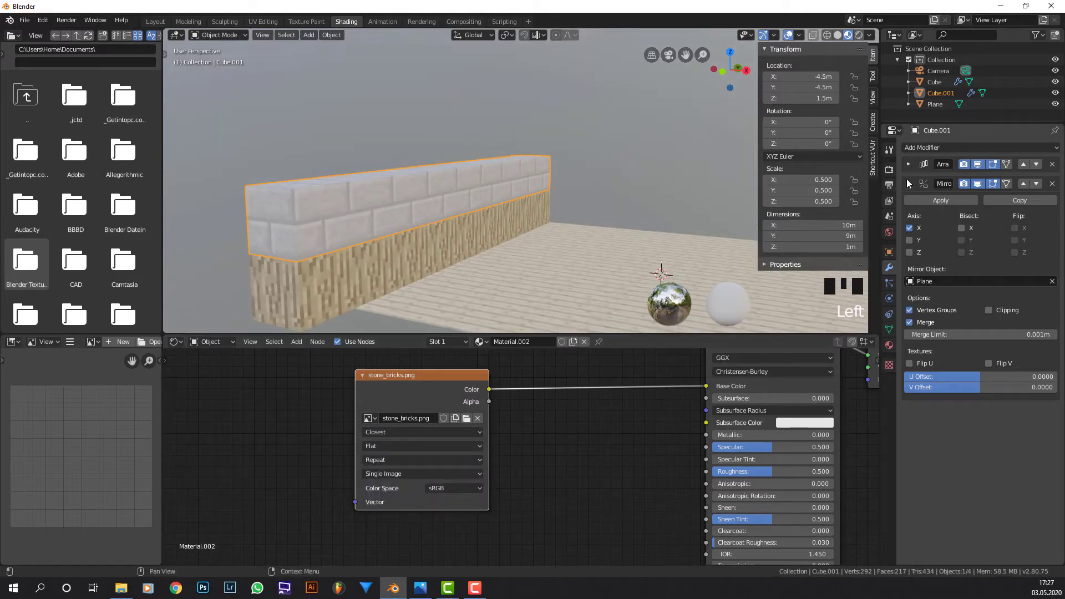
left_click(909, 184)
left_click(912, 147)
left_click(851, 173)
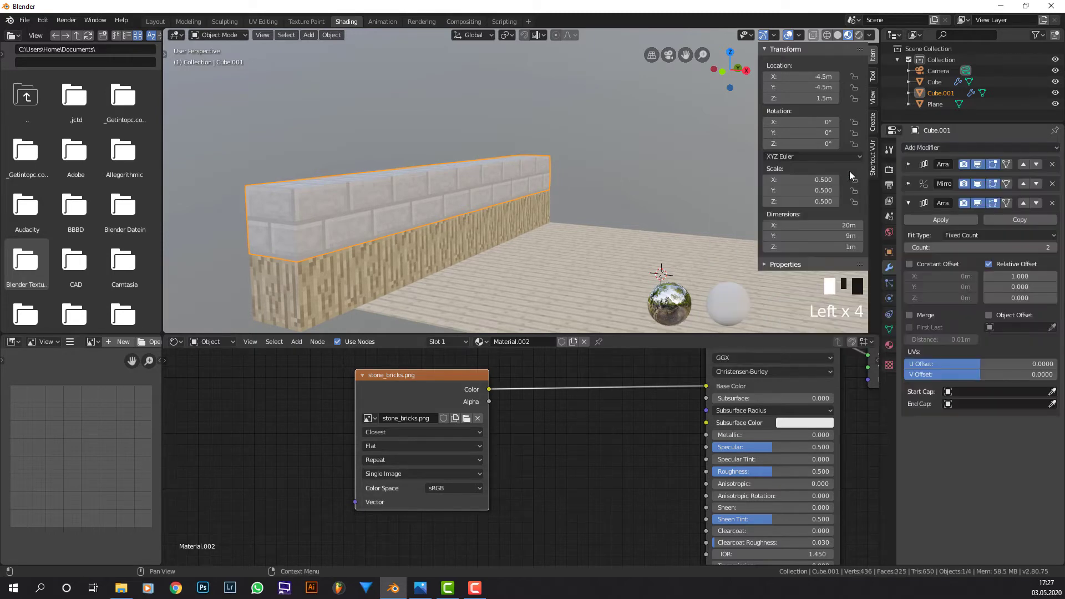
left_click(1022, 269)
left_click(1023, 273)
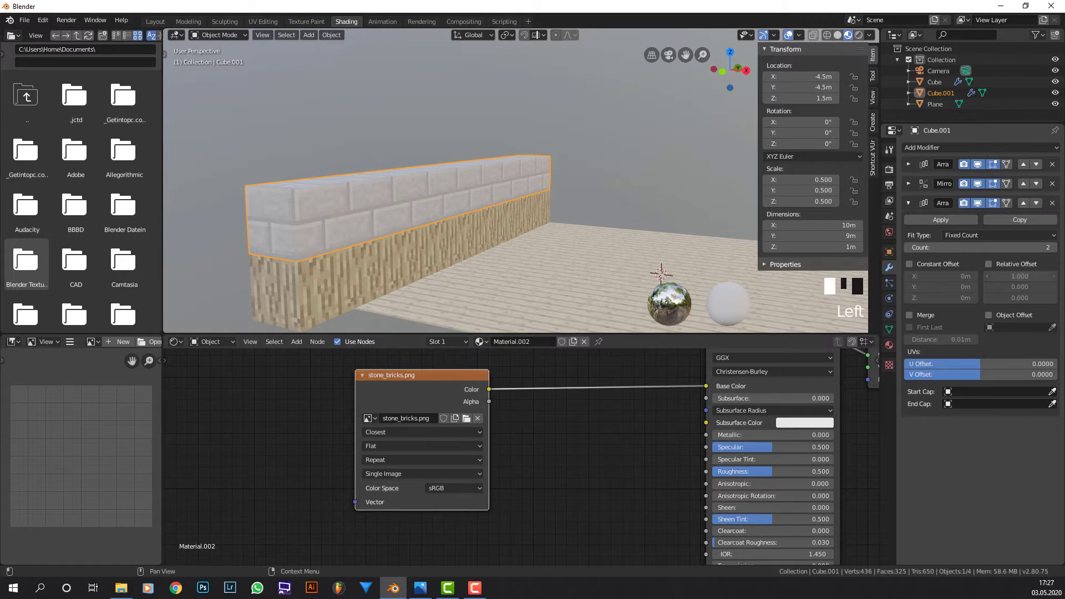
left_click(1006, 266)
left_click(1020, 276)
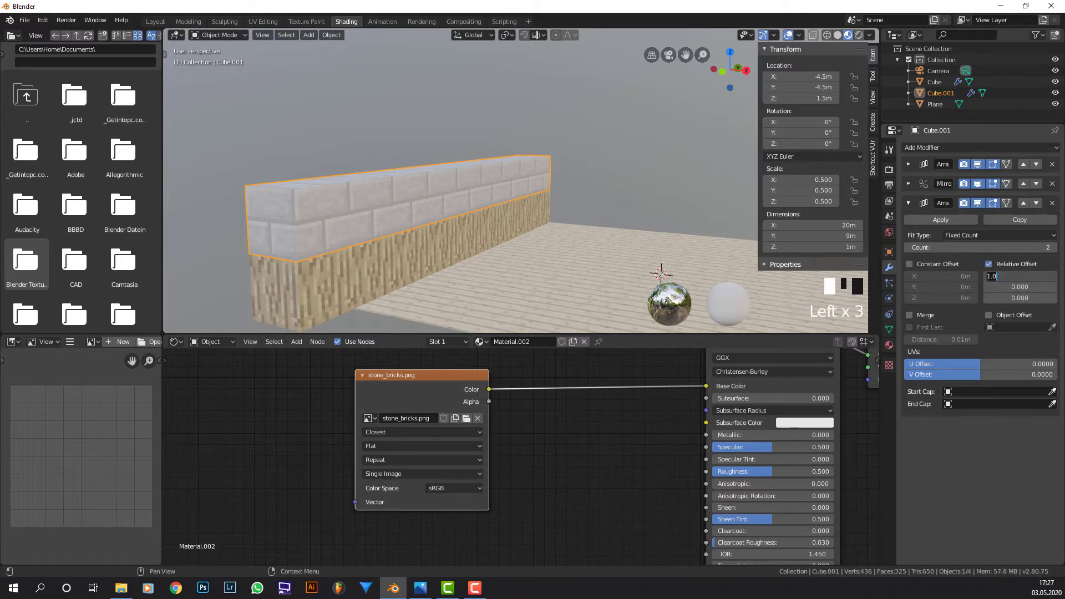
left_click_drag(1009, 298, 1021, 298)
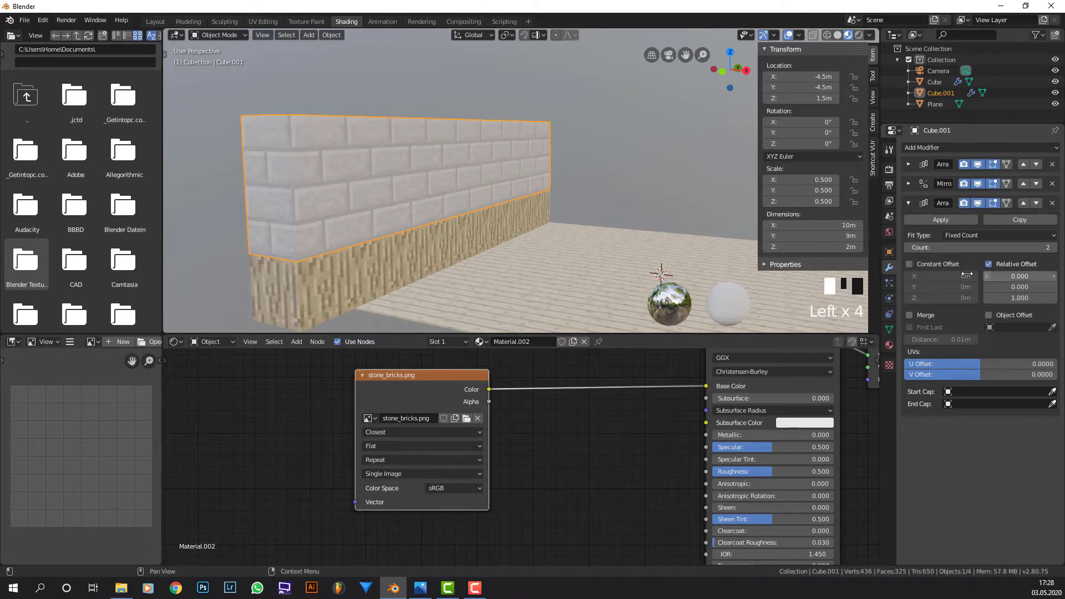
Step: Raise the vertical Array count of the stone brick walls to 3
scroll(601, 245, "down", 2)
middle_click_drag(677, 242, 640, 232)
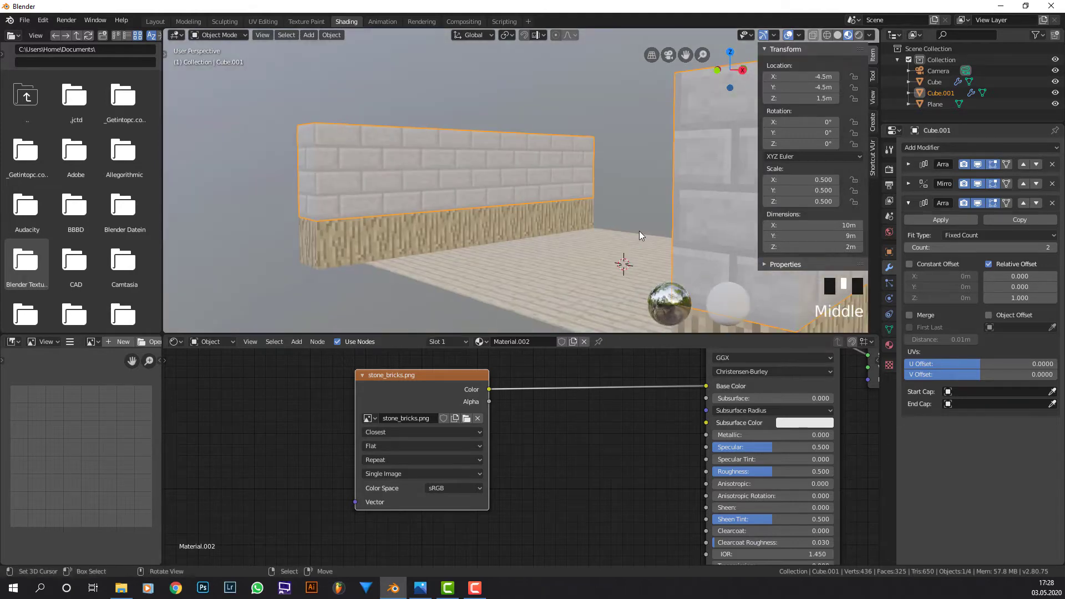
left_click(1054, 248)
middle_click_drag(705, 225, 631, 232)
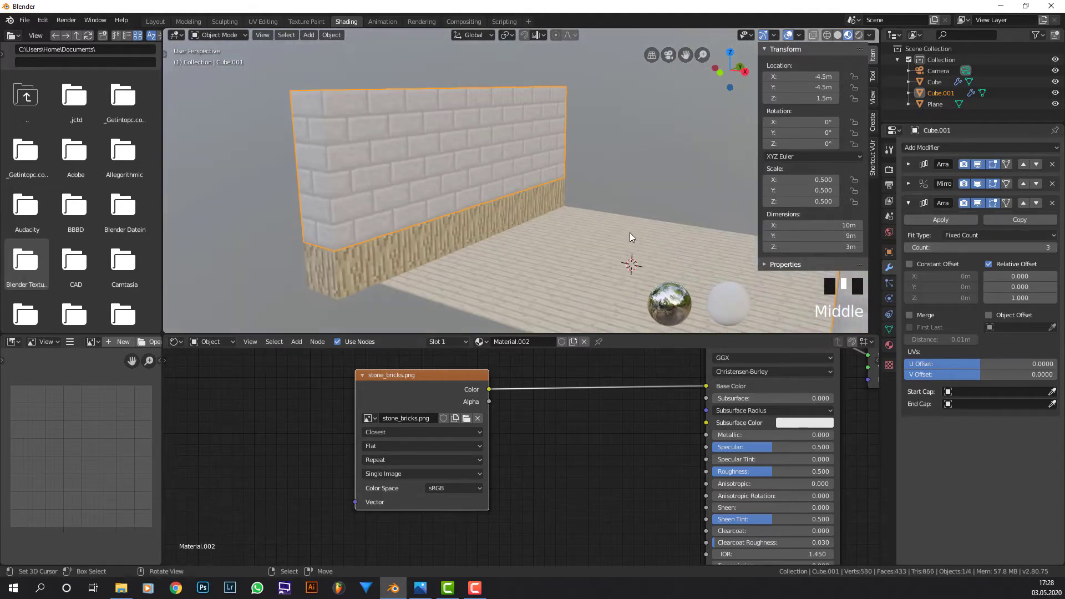
Step: Duplicate the oak plank floor plane and move the copy up 4 m along Z as the ceiling
scroll(622, 238, "down", 2)
right_click(616, 243)
scroll(618, 242, "down", 2)
key("shift+d")
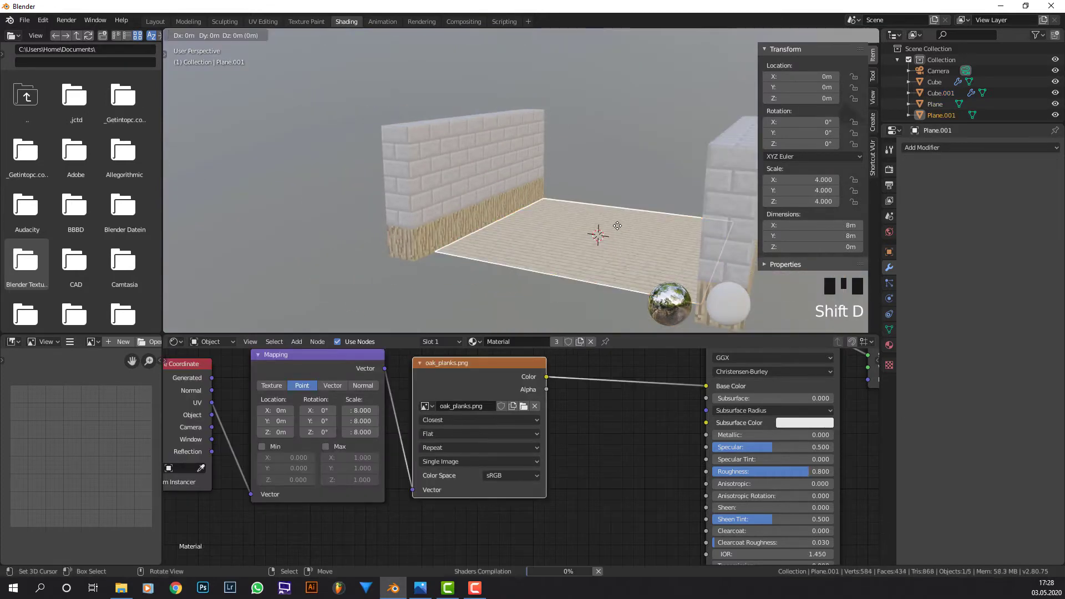
right_click(617, 225)
key("g")
key("z")
key("3")
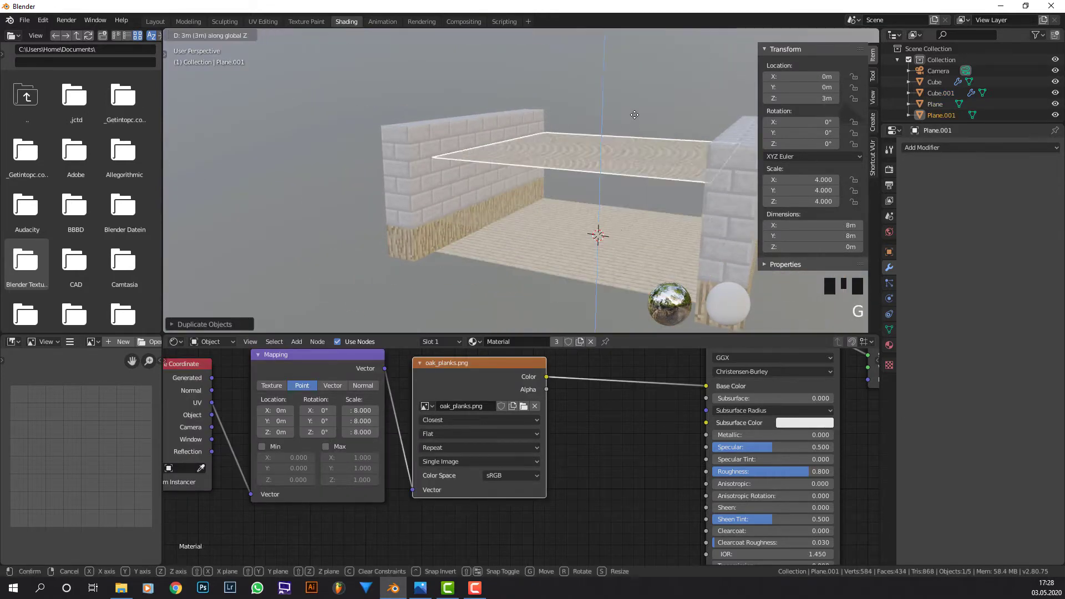
key("BackSpace")
key("4")
key("Return")
Step: Rotate the ceiling plane 180° around the Y axis so it faces down into the room
mouse_move(594, 233)
middle_mouse_down()
mouse_move(601, 257)
mouse_move(620, 218)
mouse_move(580, 206)
mouse_move(555, 222)
mouse_move(585, 212)
mouse_move(564, 182)
mouse_move(571, 211)
mouse_move(596, 234)
middle_mouse_up()
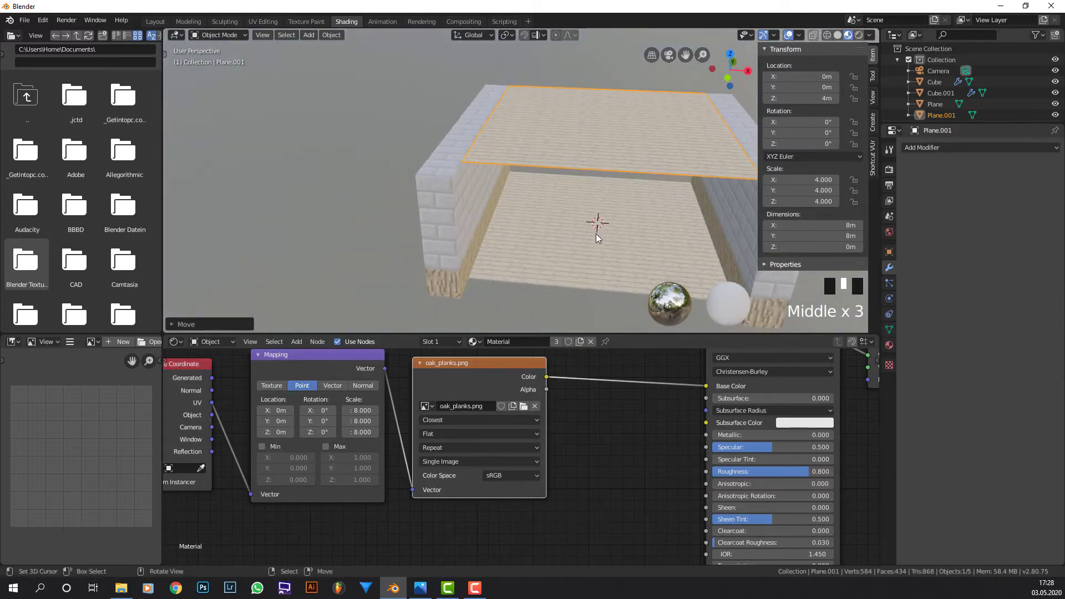
type("ry")
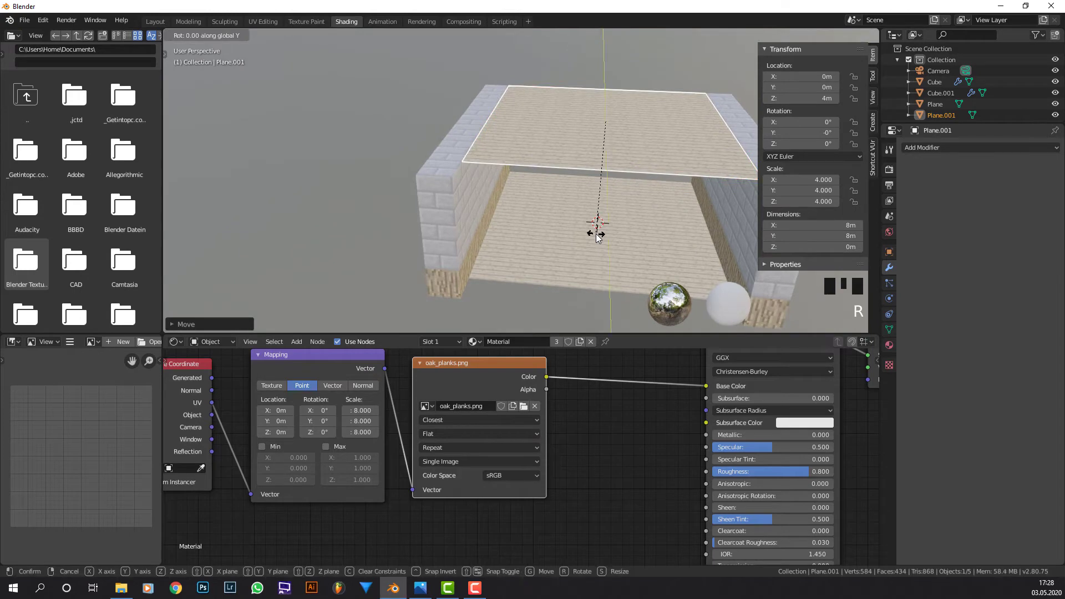
type("180")
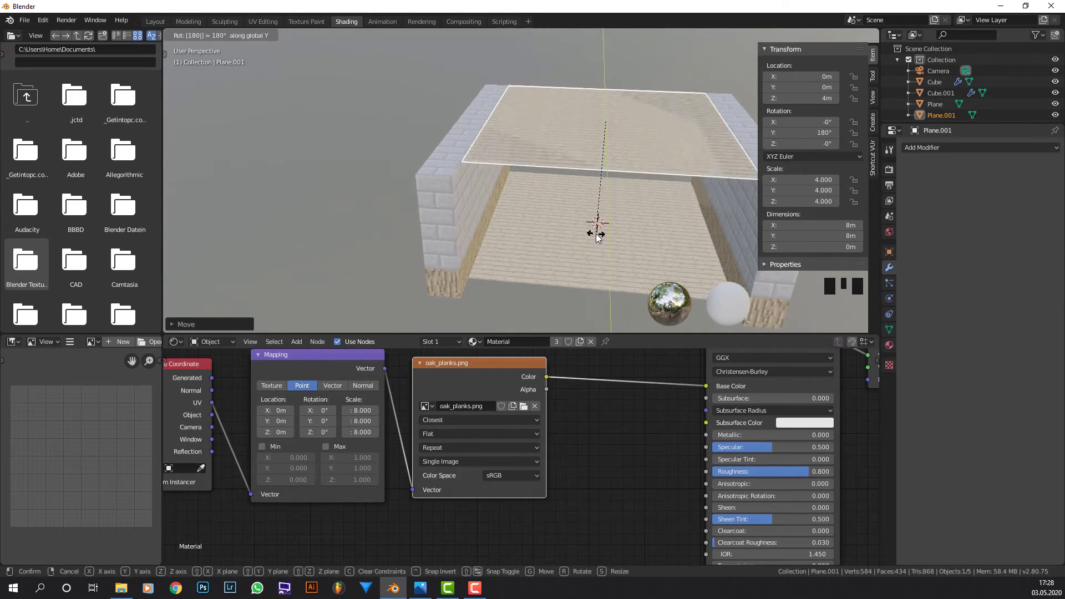
key("Return")
middle_click_drag(595, 232, 576, 145)
mouse_move(598, 102)
middle_mouse_down()
mouse_move(589, 217)
mouse_move(595, 150)
mouse_move(585, 114)
middle_mouse_up()
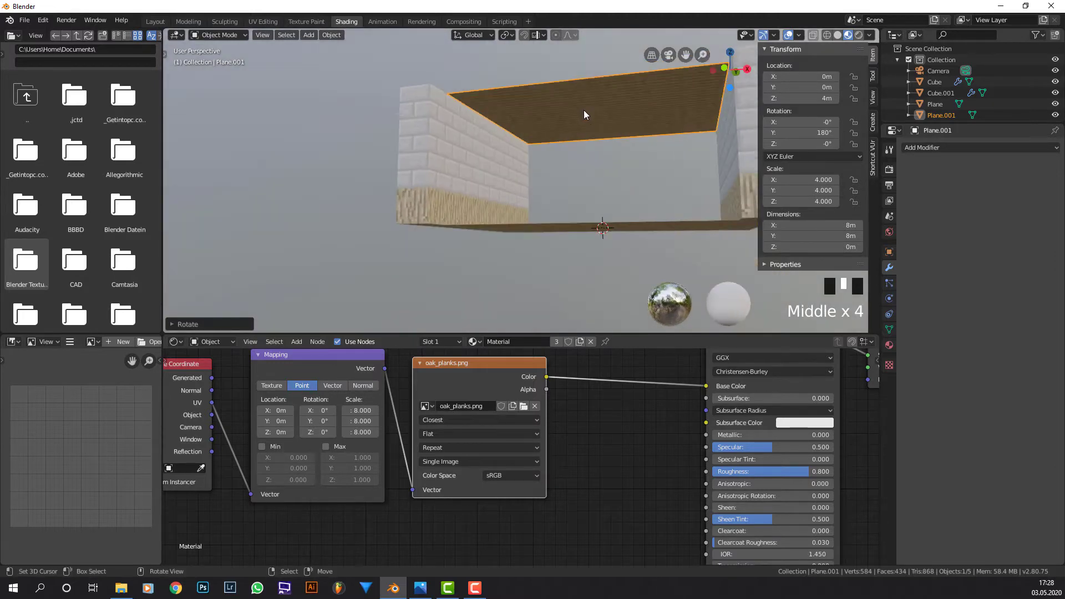
Step: Add a new cube at the centre of the floor and scale it to 0.5
middle_click_drag(586, 187, 530, 178)
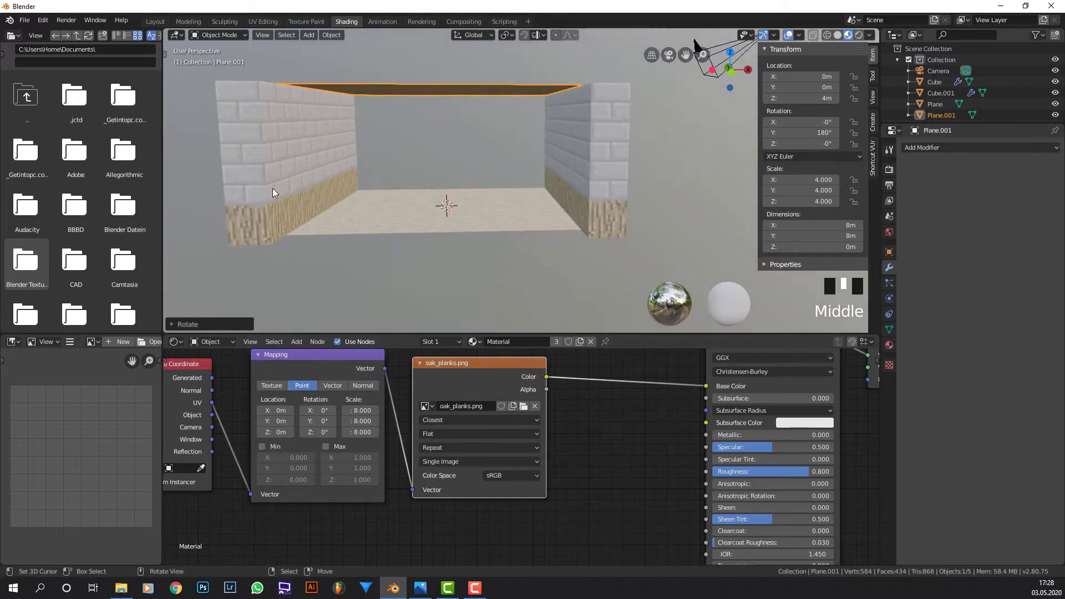
middle_click_drag(461, 214, 472, 206)
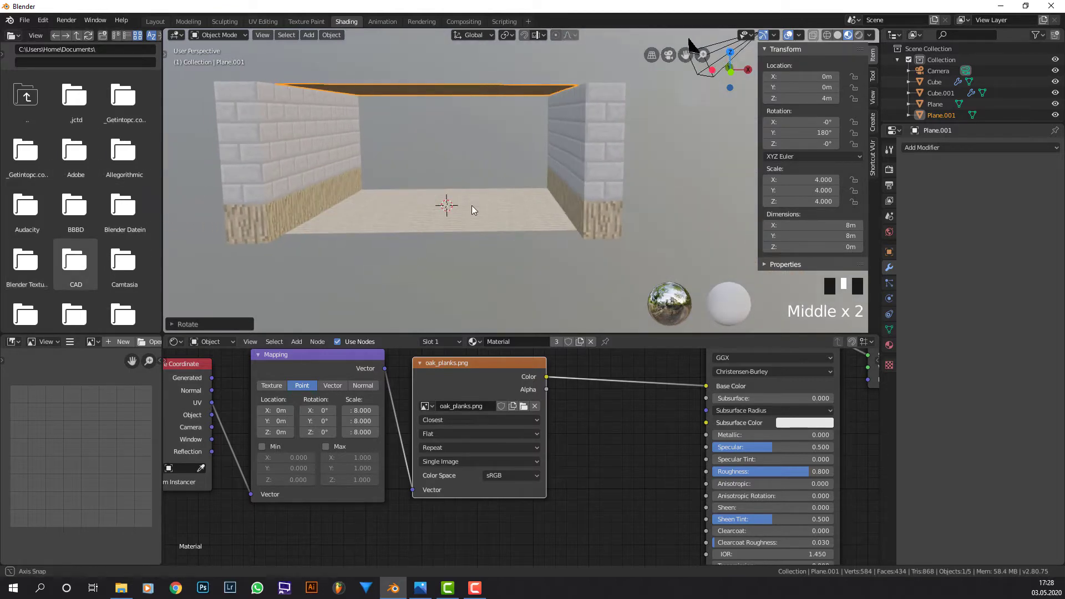
key("shift+a")
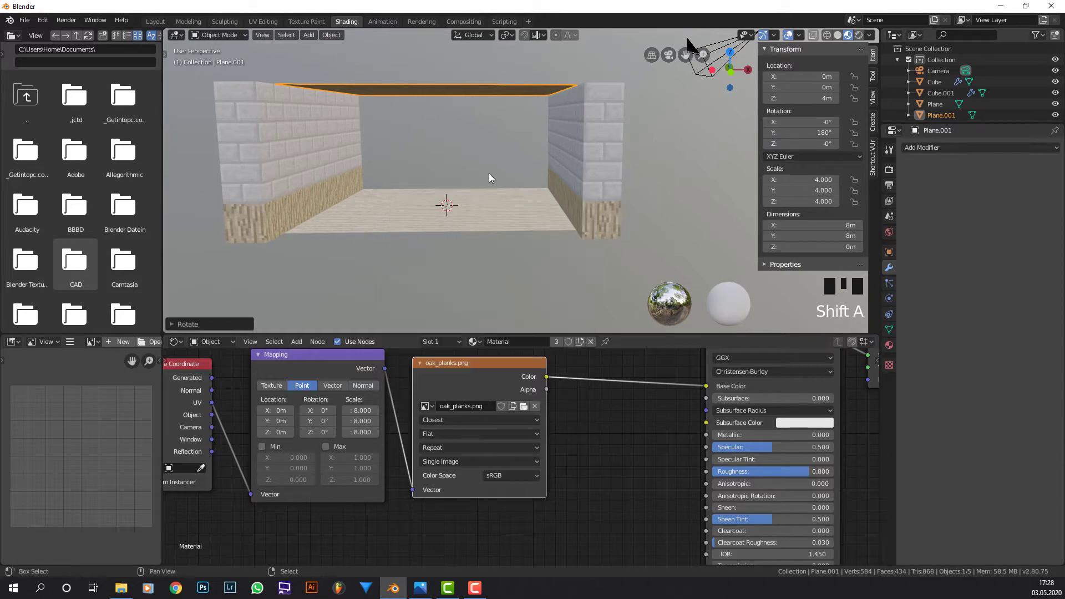
key("shift+a")
mouse_move(499, 172)
left_click(541, 183)
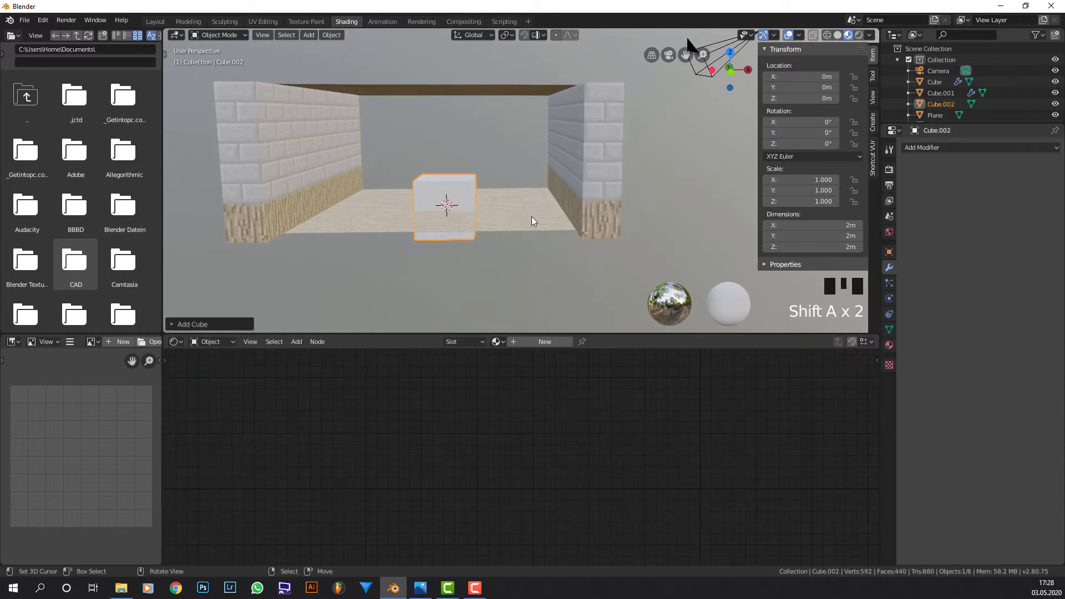
type("s.5")
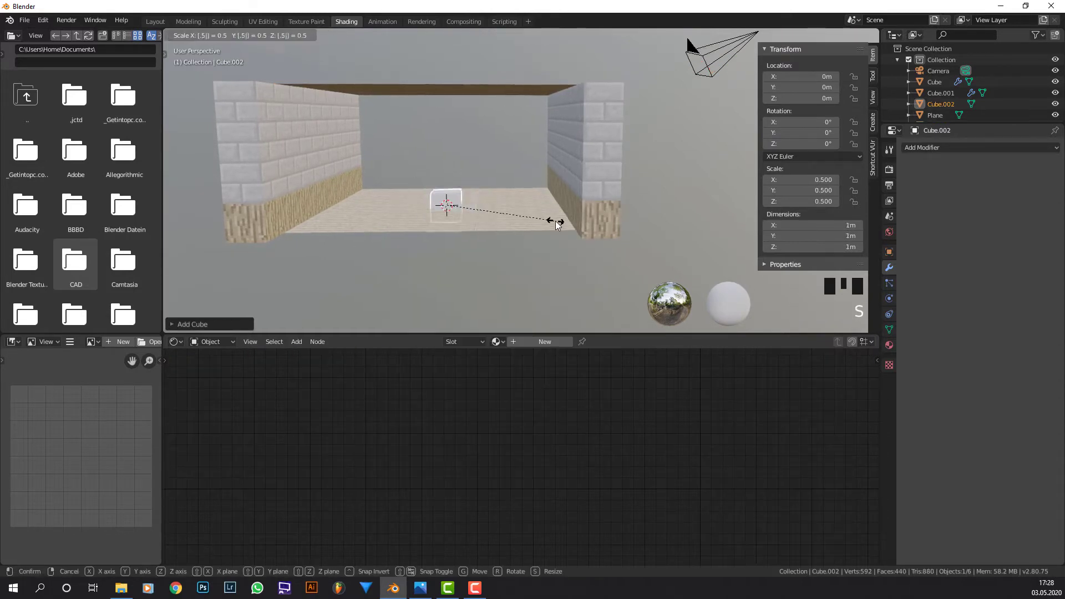
key("Return")
Step: Move the new cube up 0.5 m along Z so it rests on the plank floor
mouse_move(531, 221)
middle_mouse_down()
mouse_move(480, 202)
mouse_move(501, 190)
mouse_move(507, 230)
mouse_move(528, 238)
middle_mouse_up()
scroll(501, 199, "up", 3)
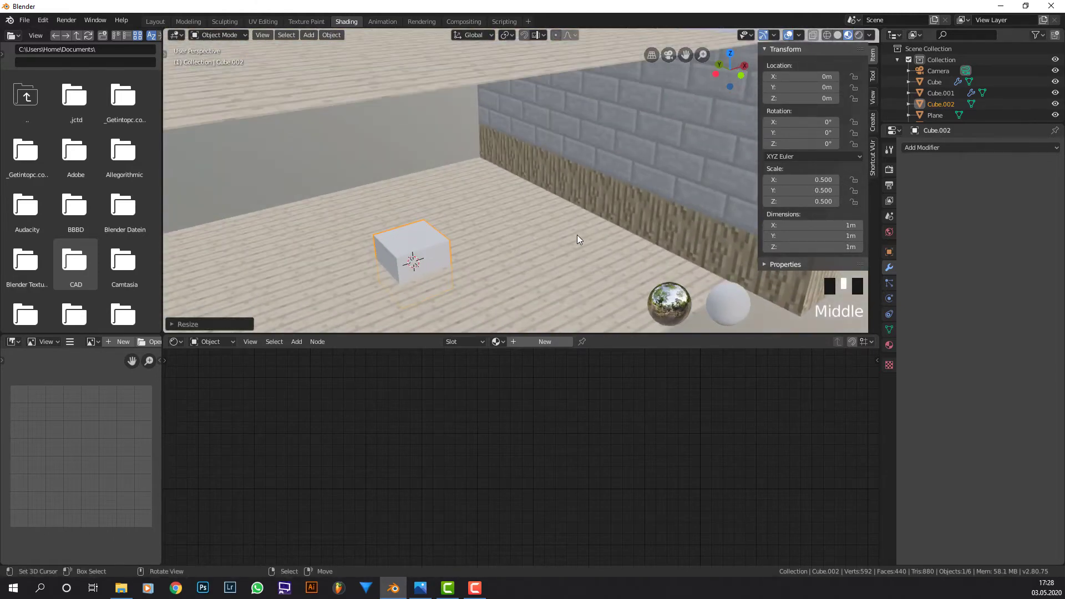
key("g")
key("z")
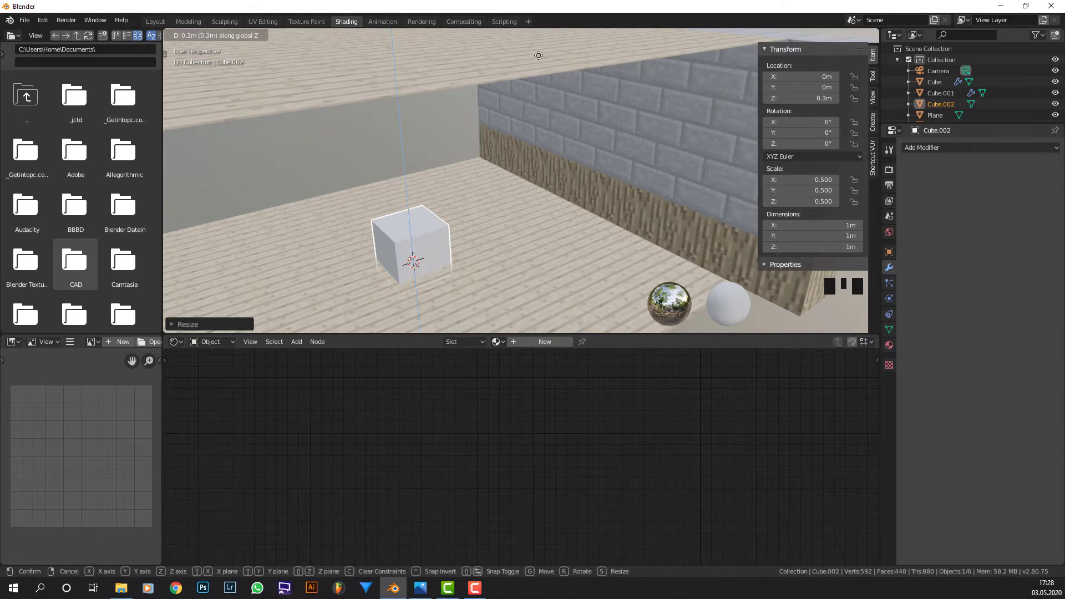
left_click(531, 319)
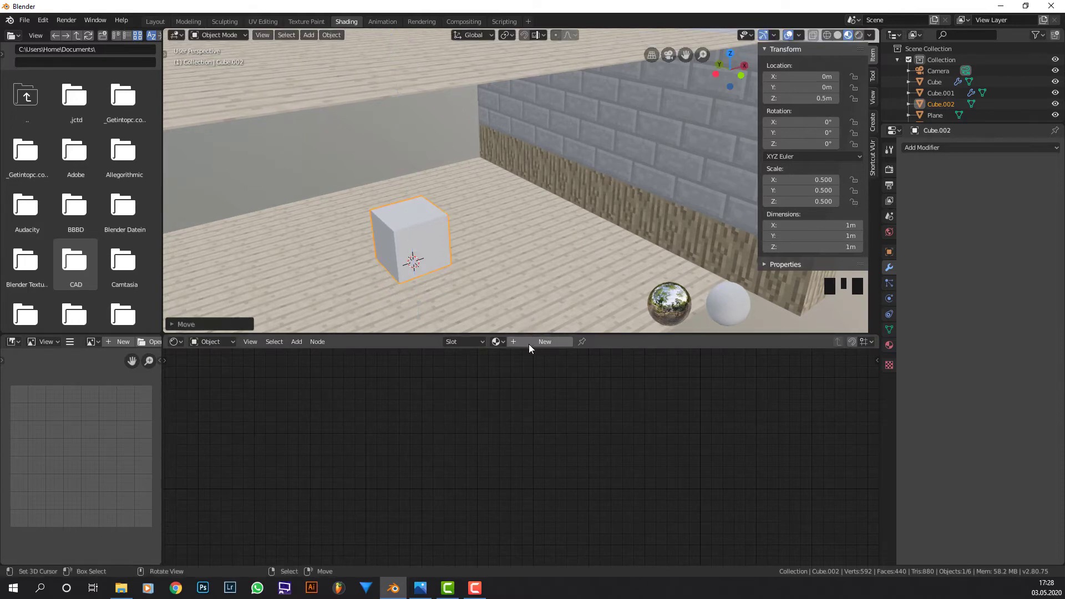
Step: Move the new cube up 3 m along Z so it hangs directly beneath the ceiling
mouse_move(511, 235)
middle_mouse_down()
mouse_move(488, 211)
mouse_move(445, 265)
mouse_move(475, 230)
mouse_move(508, 274)
mouse_move(505, 254)
middle_mouse_up()
key("g")
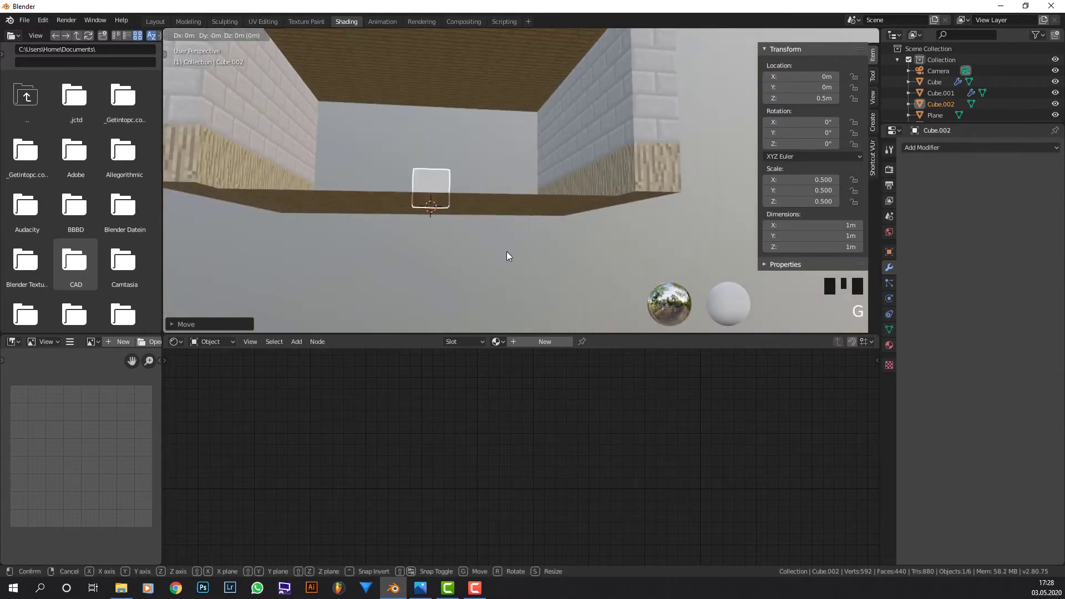
key("z")
left_click(510, 134)
middle_click_drag(514, 131, 534, 177)
key("KP_1")
Step: Create a new material for the hanging cube
left_click(544, 342)
middle_click_drag(628, 401, 548, 446)
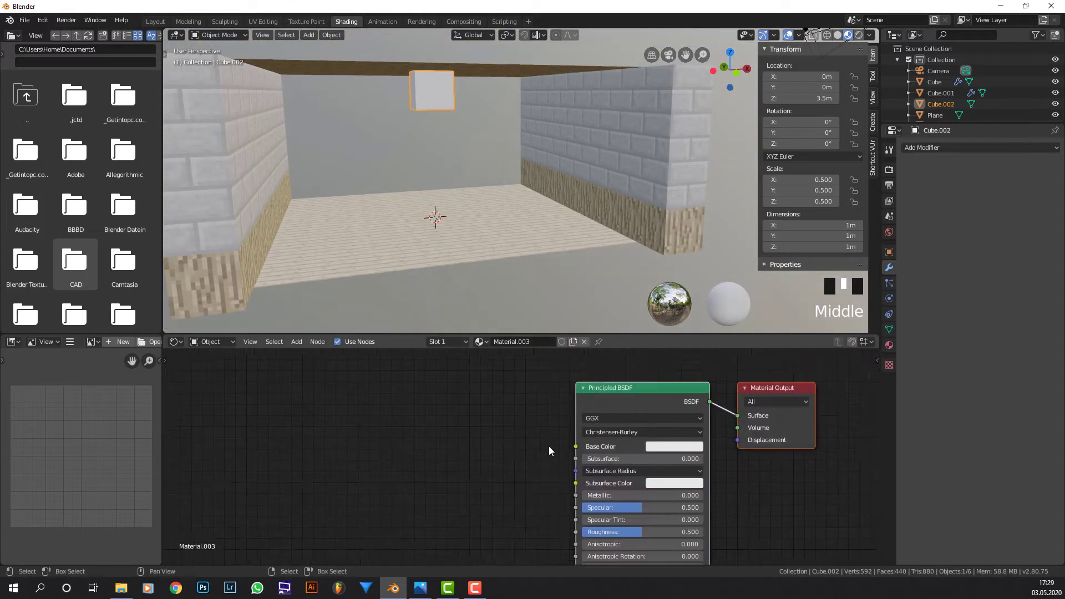
scroll(548, 446, "down", 1)
left_click(627, 407)
key("x")
key("shift+a")
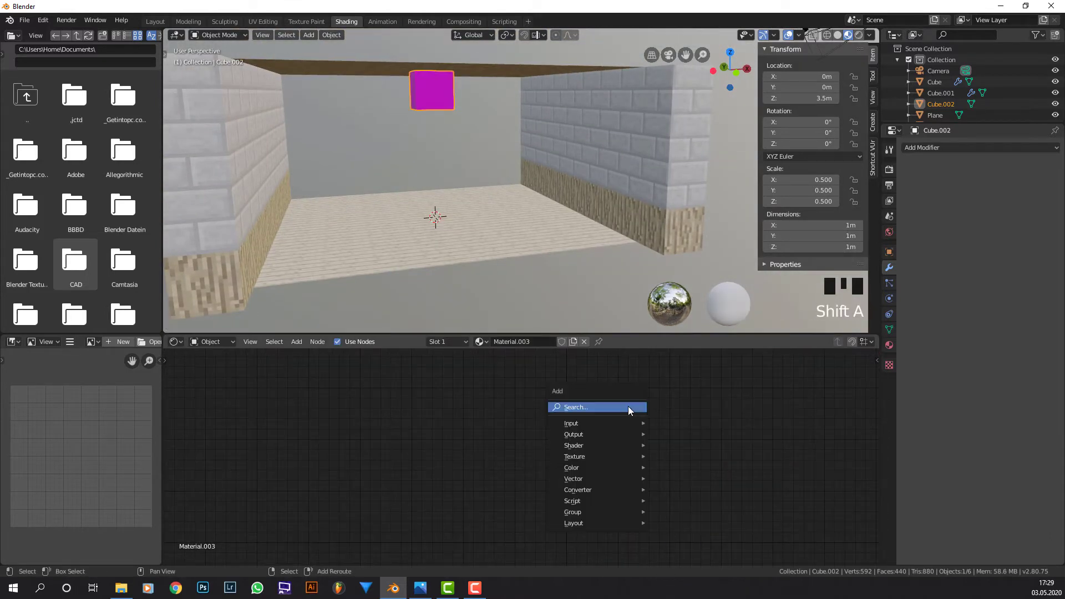
left_click(551, 414)
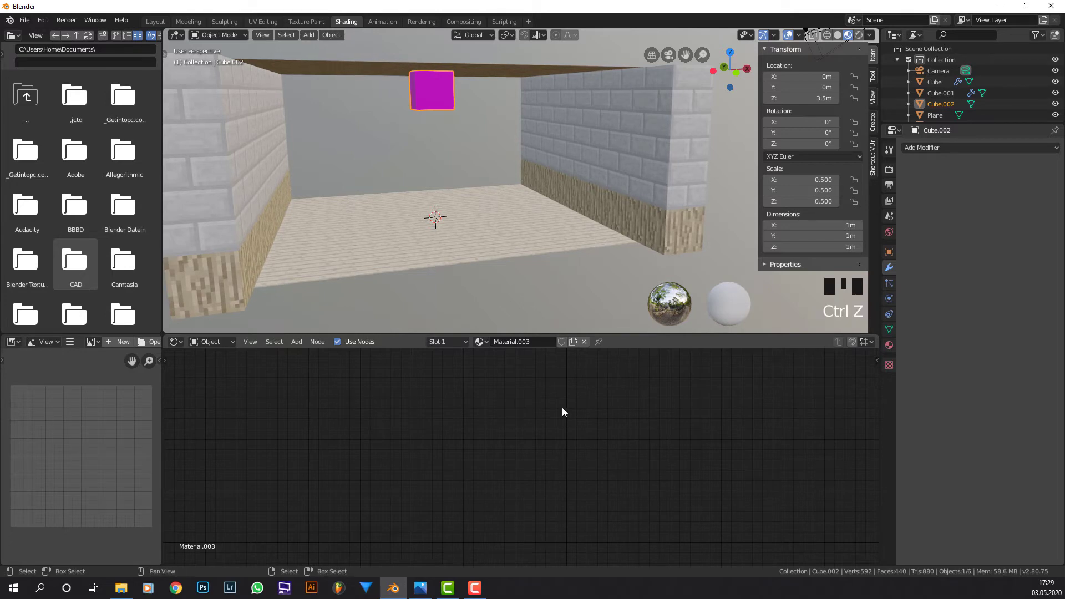
key("ctrl+z")
Step: Replace the cube material's Principled BSDF with the glowstone.png image texture, linking its Color to the Material Output's Surface
left_click(595, 385)
left_click(654, 397)
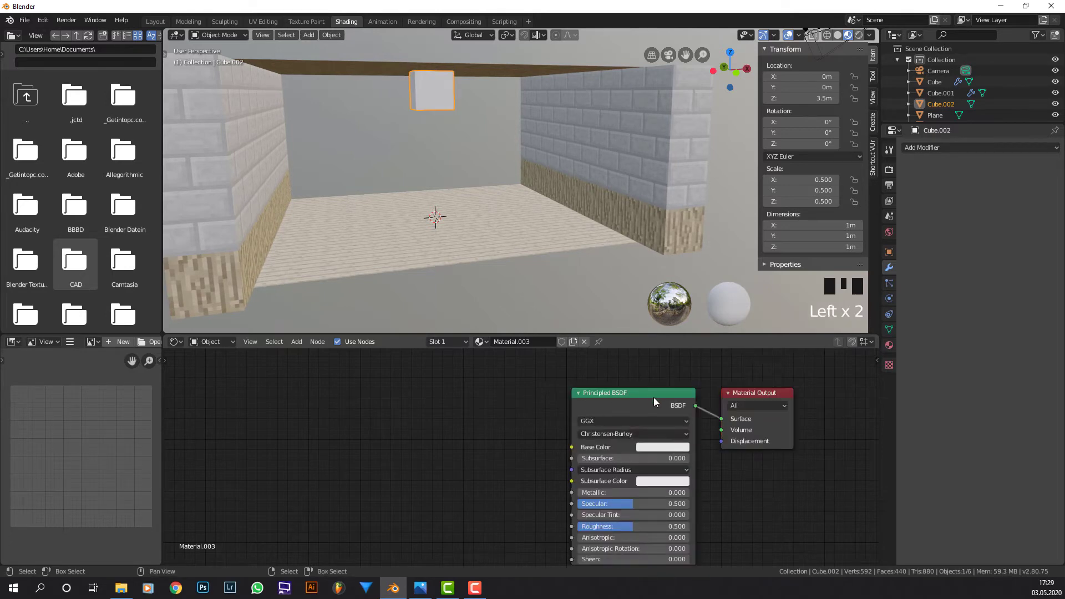
left_click(653, 398)
key("x")
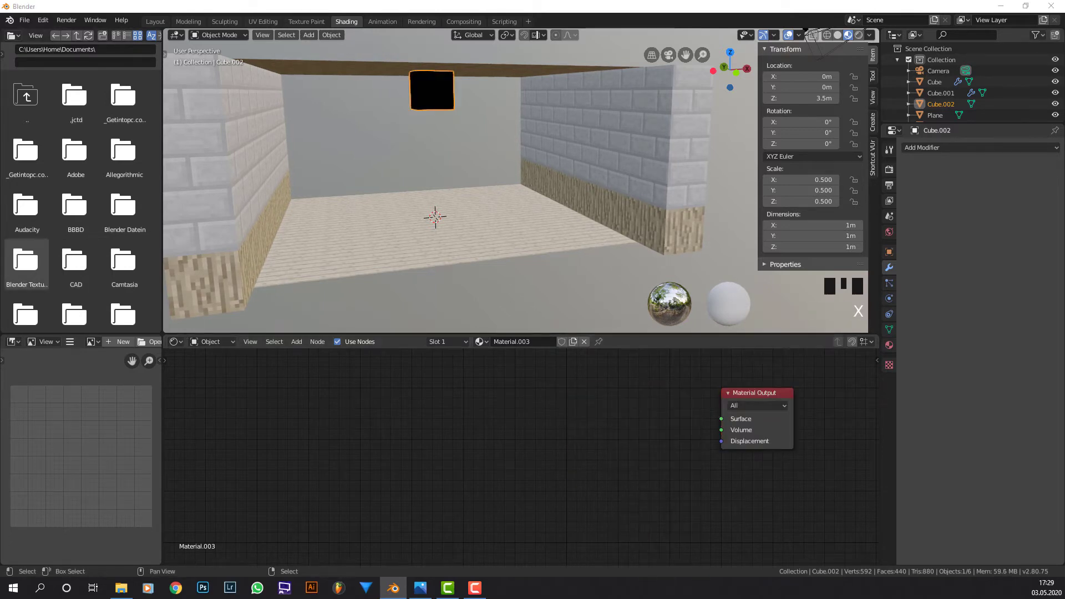
key("ctrl+v")
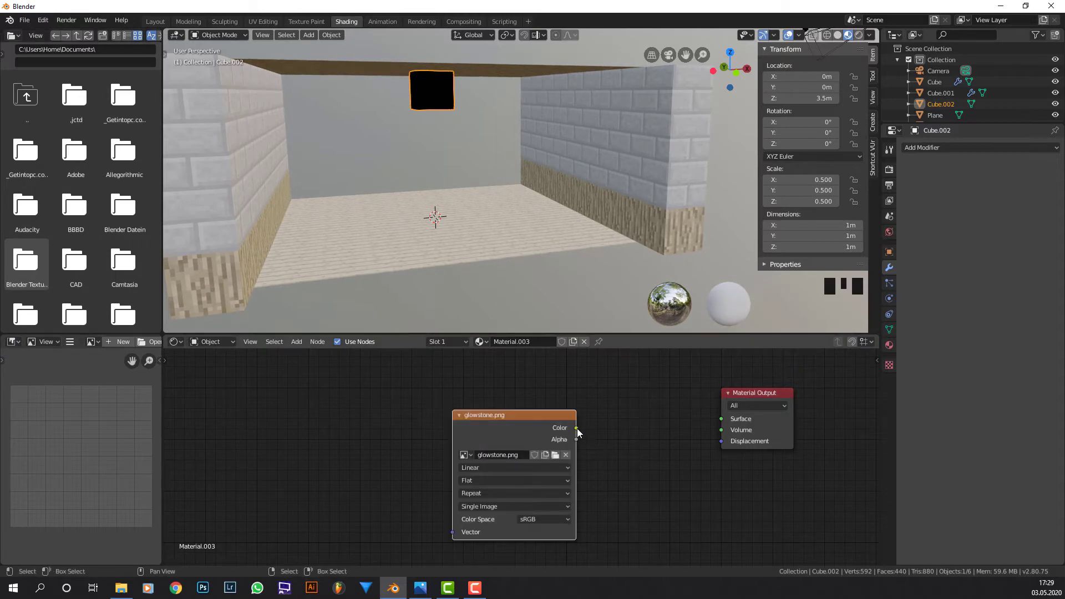
left_click_drag(578, 428, 721, 419)
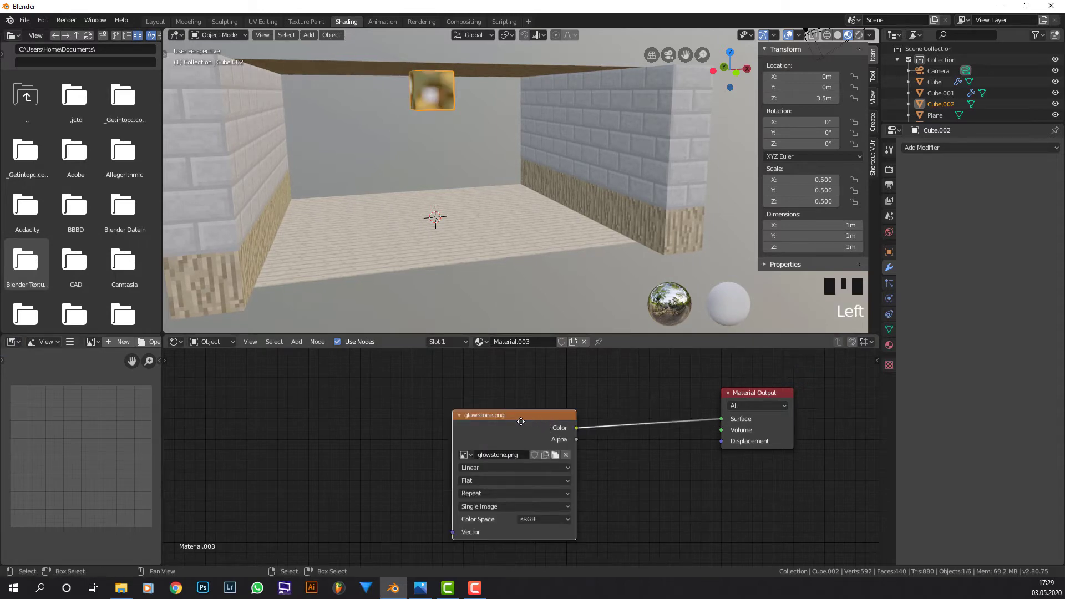
Step: Move the glowstone texture node away from the Material Output and set its interpolation to Closest
left_click_drag(521, 422, 448, 424)
left_click(447, 471)
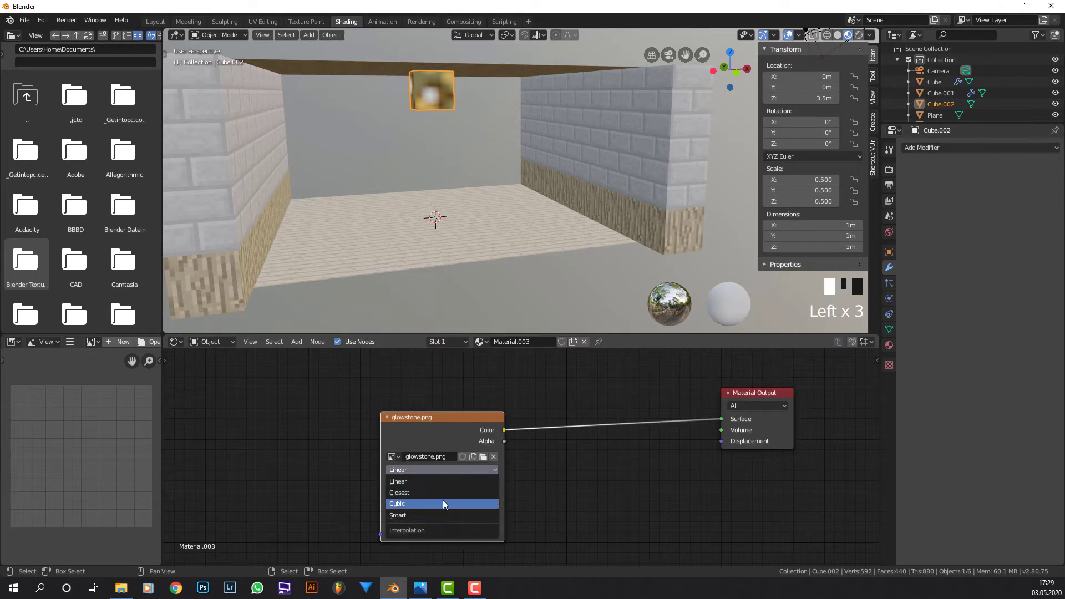
left_click(445, 493)
Step: Unwrap the hanging cube's UVs so each face displays the full glowstone texture
key("Tab")
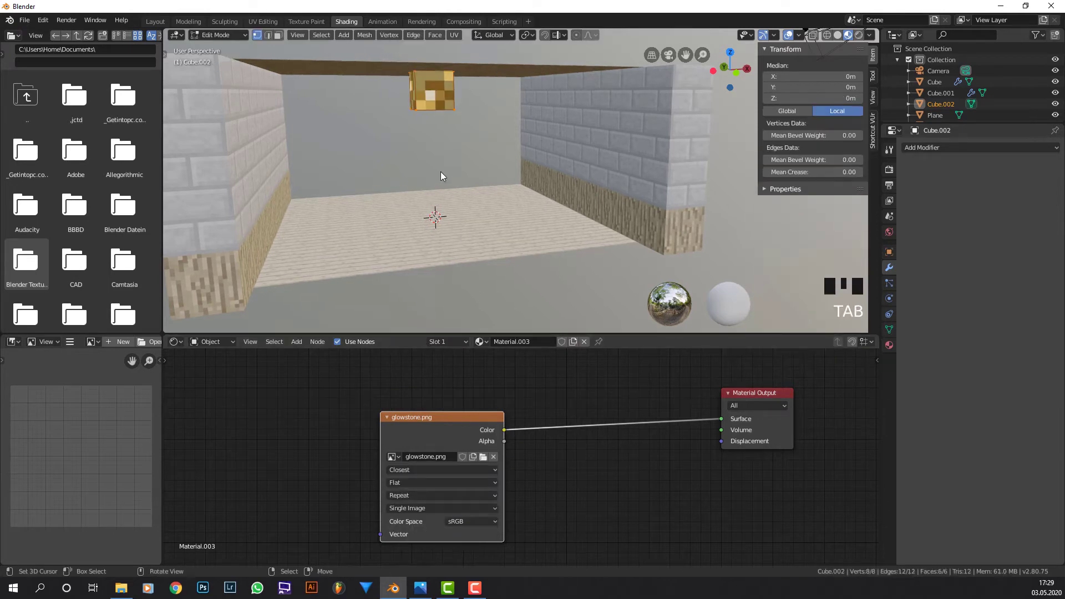
key("u")
left_click(440, 174)
key("Tab")
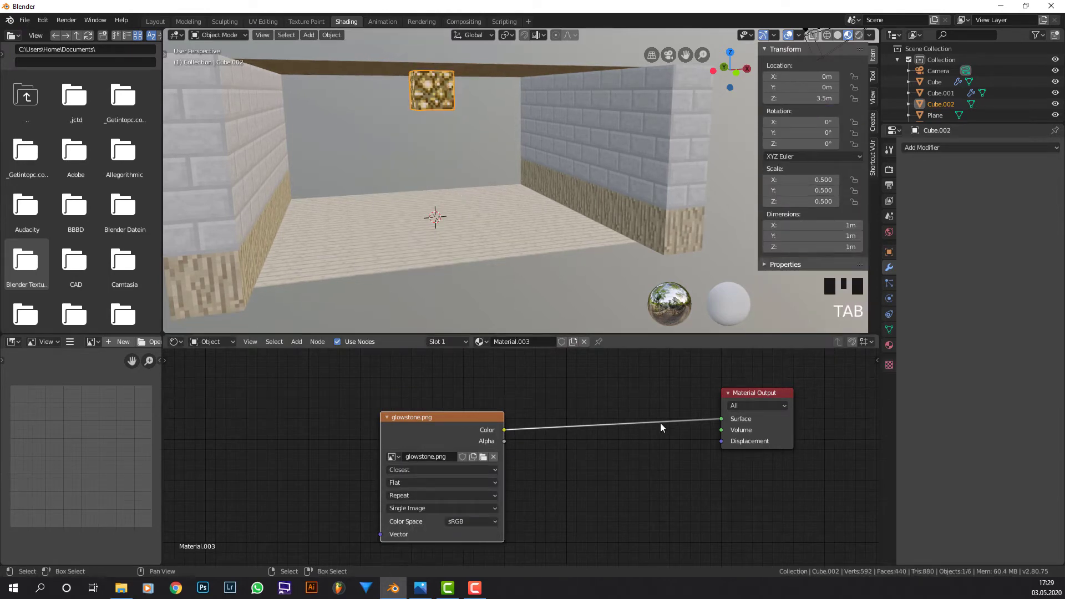
Step: Insert an Emission node between the glowstone texture and the Material Output, with a strength of 10
key("shift+a")
left_click(644, 410)
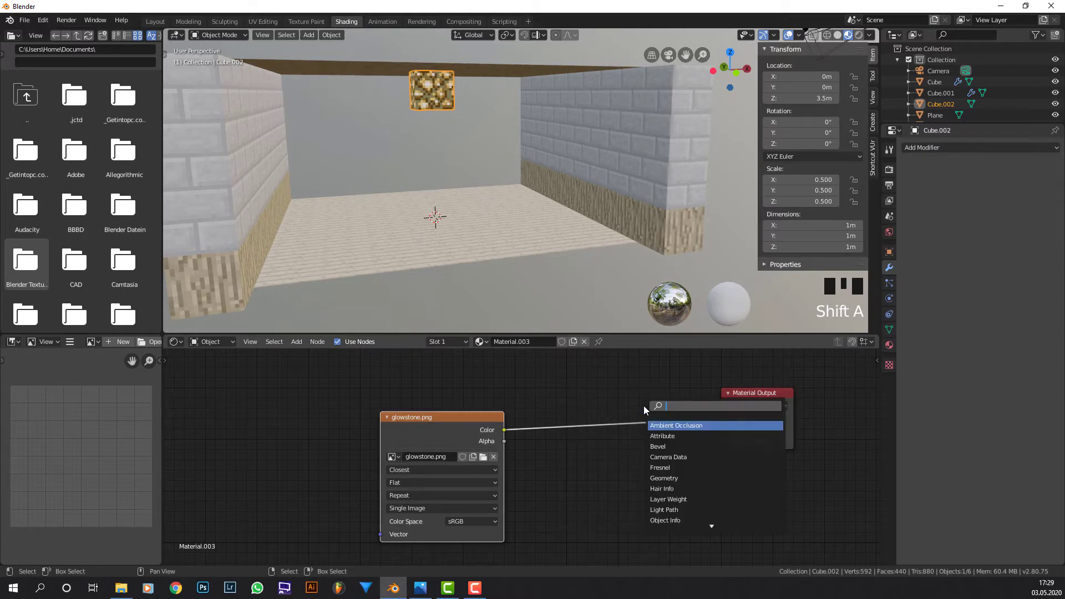
type("emis")
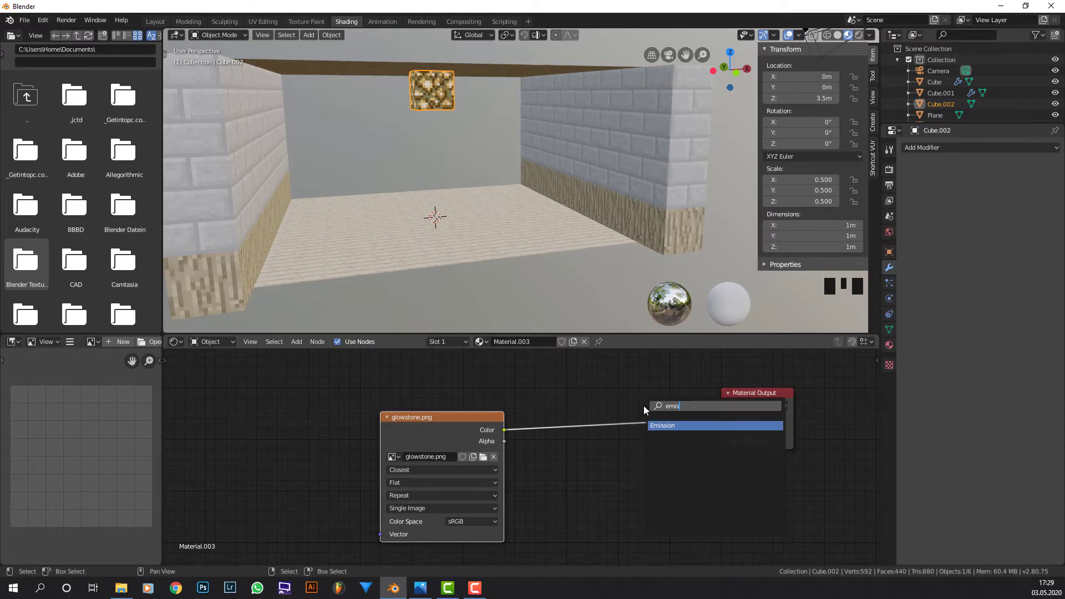
key("Return")
left_click(589, 419)
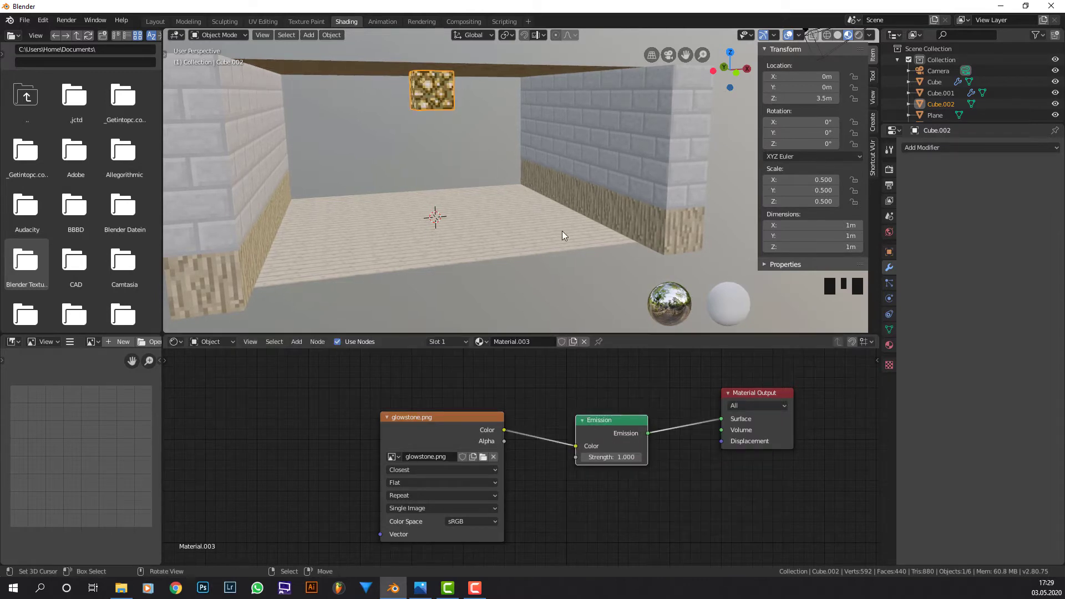
left_click(612, 457)
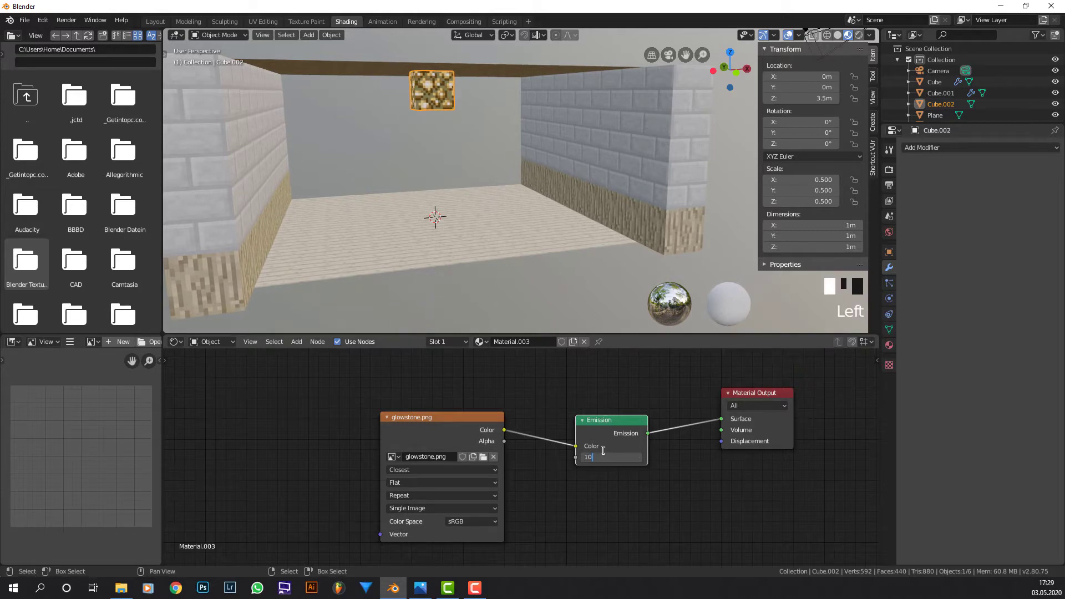
type("10")
key("Return")
Step: Switch the viewport to rendered shading and set the render engine to Cycles
left_click(889, 232)
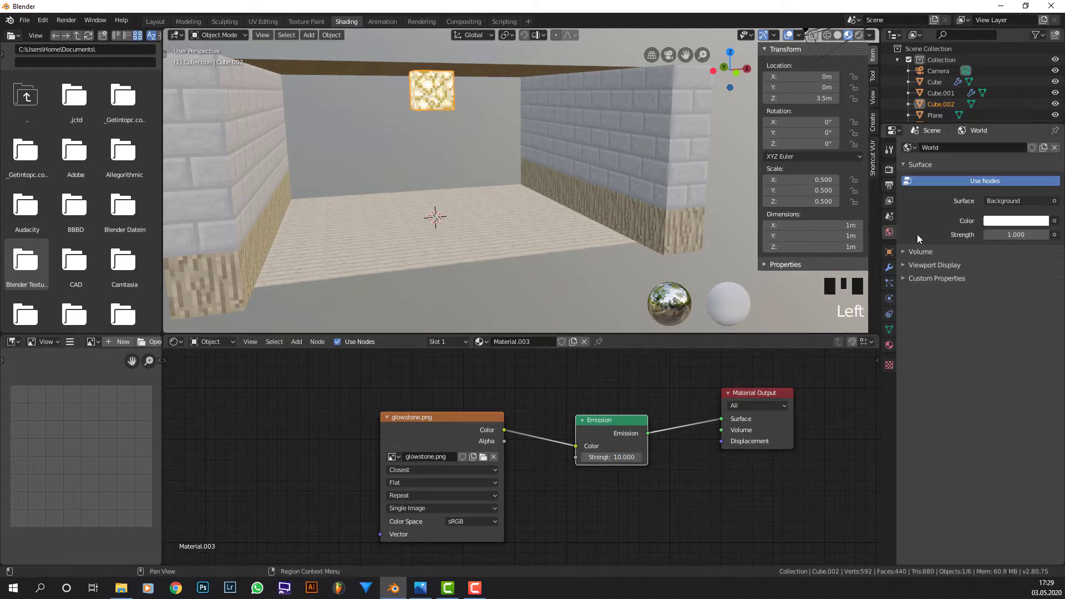
left_click(861, 35)
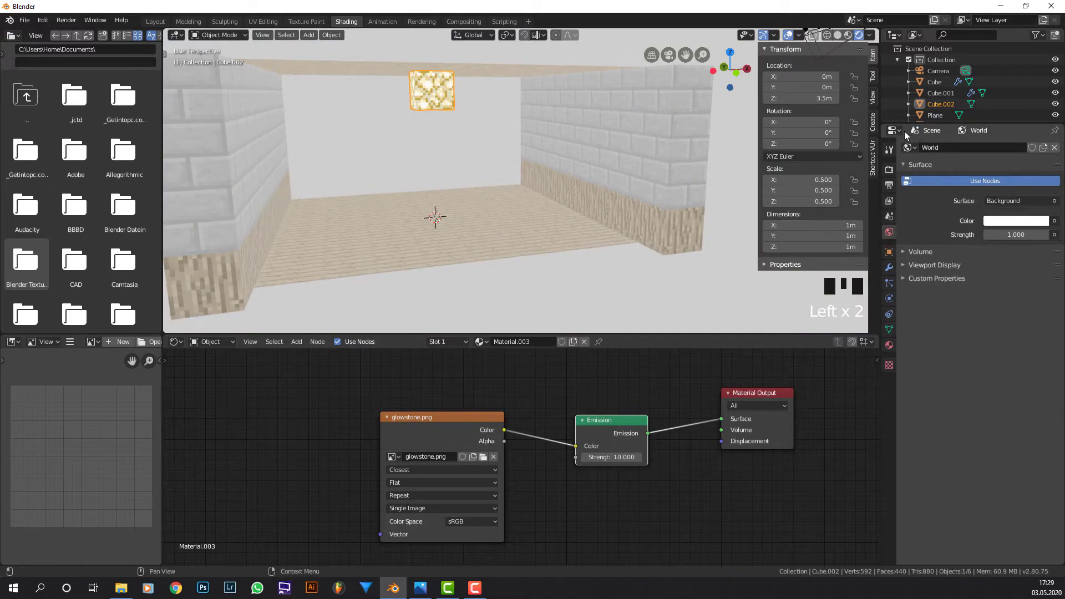
left_click(889, 170)
left_click(1014, 148)
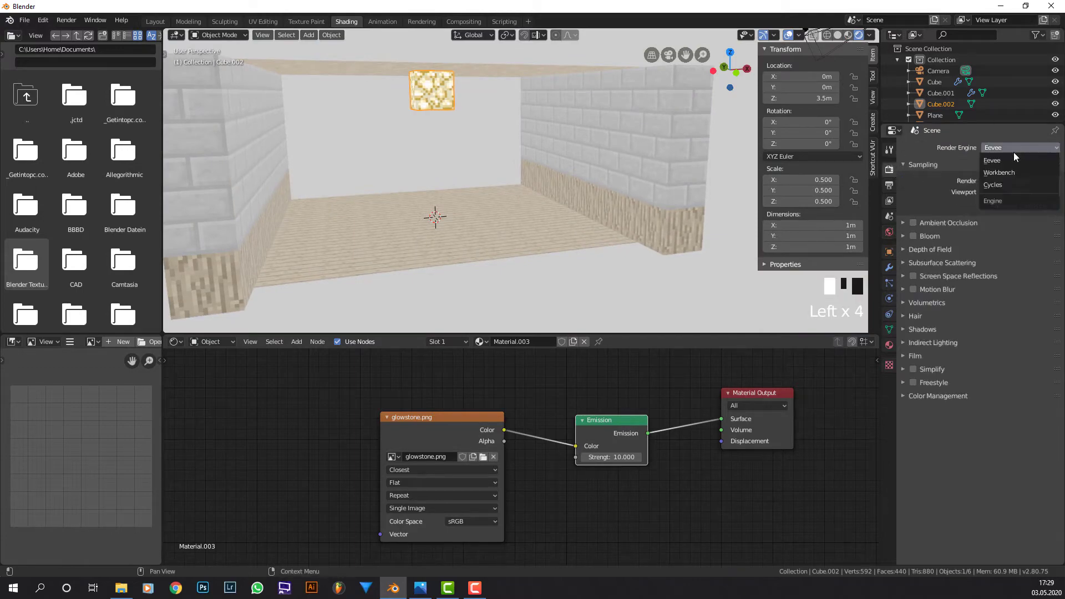
left_click(1007, 186)
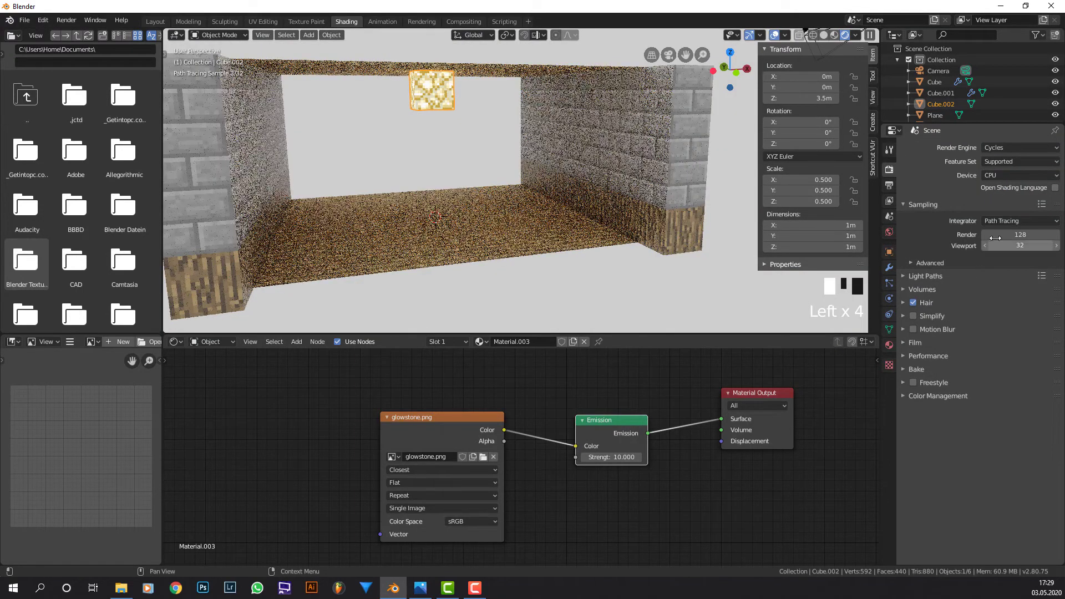
Step: Set the world background strength to 0 so only the glowstone cube lights the room
left_click(890, 234)
left_click_drag(1037, 226, 1023, 229)
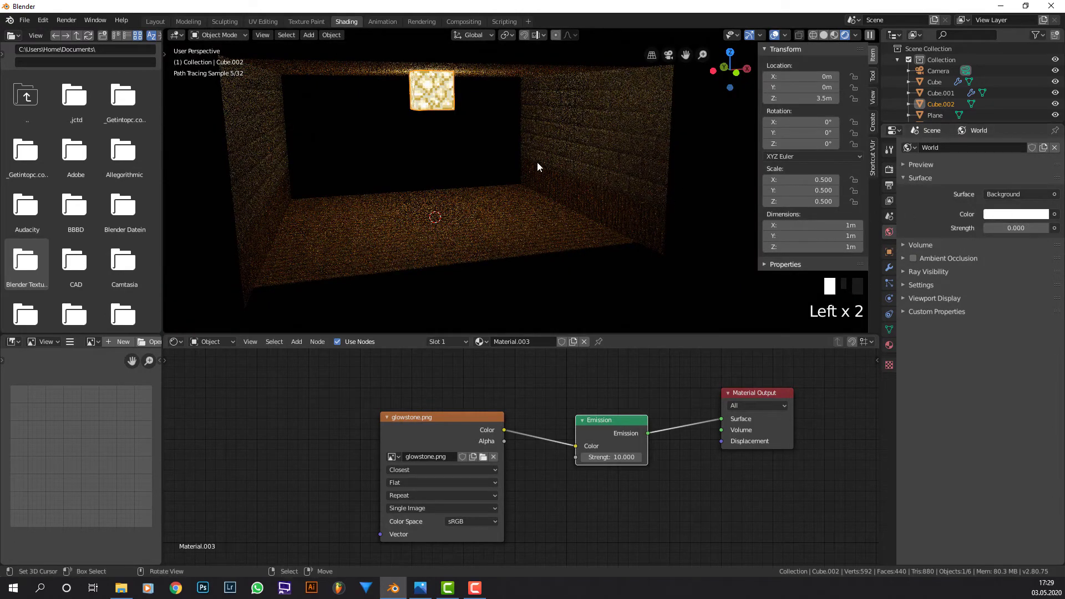
middle_click_drag(535, 163, 494, 155)
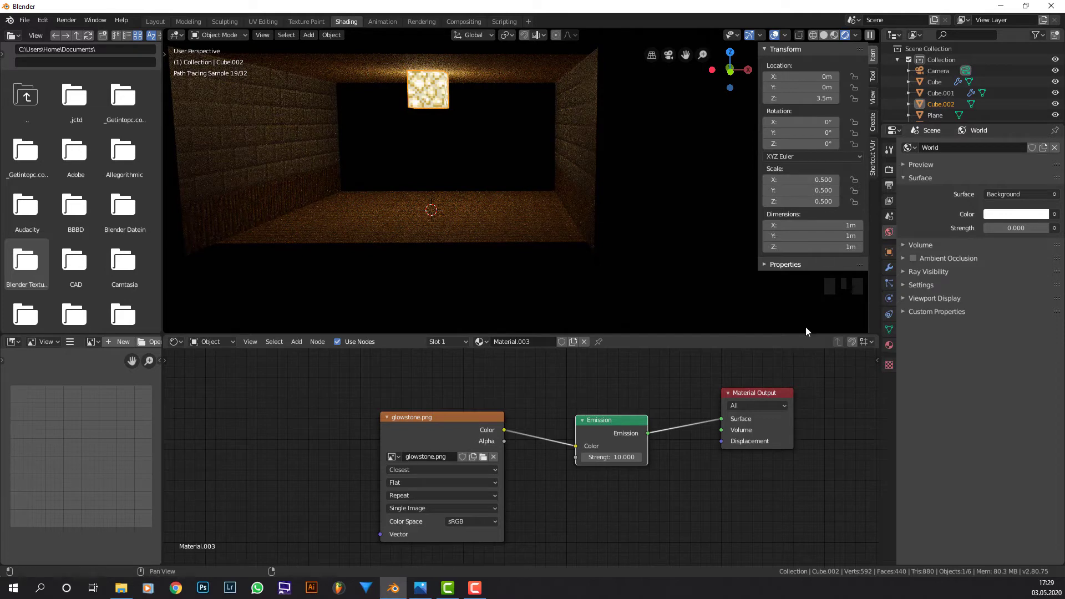
Step: Set the glowstone material's Emission strength to 20
left_click(616, 458)
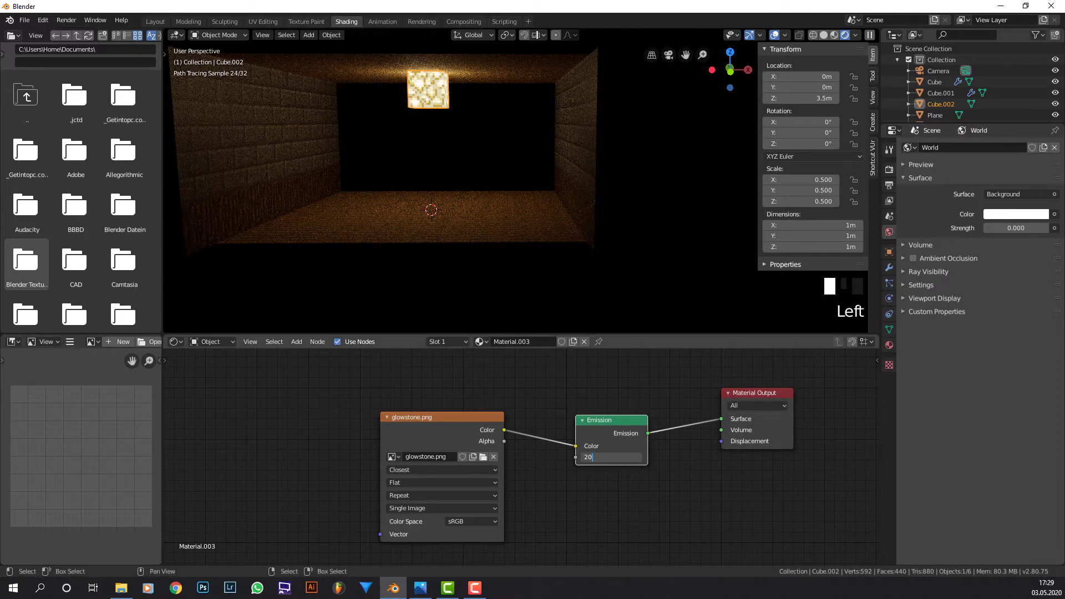
type("20")
key("Return")
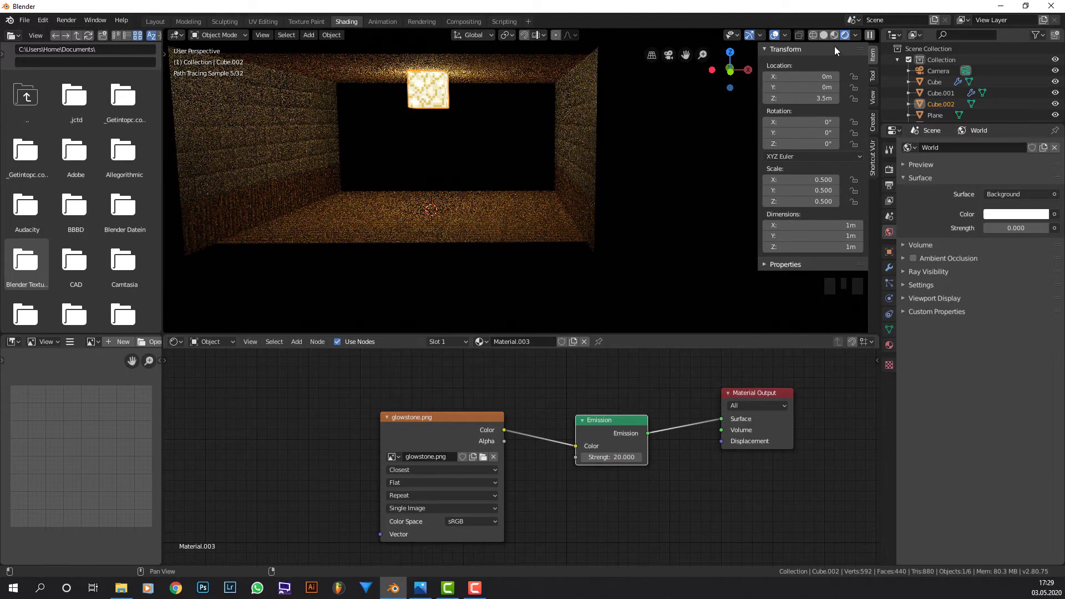
Step: Return to solid shading and move the glowstone cube 3.5 m in the negative Y direction, to the room's front edge
left_click(824, 35)
middle_click_drag(575, 131, 583, 128)
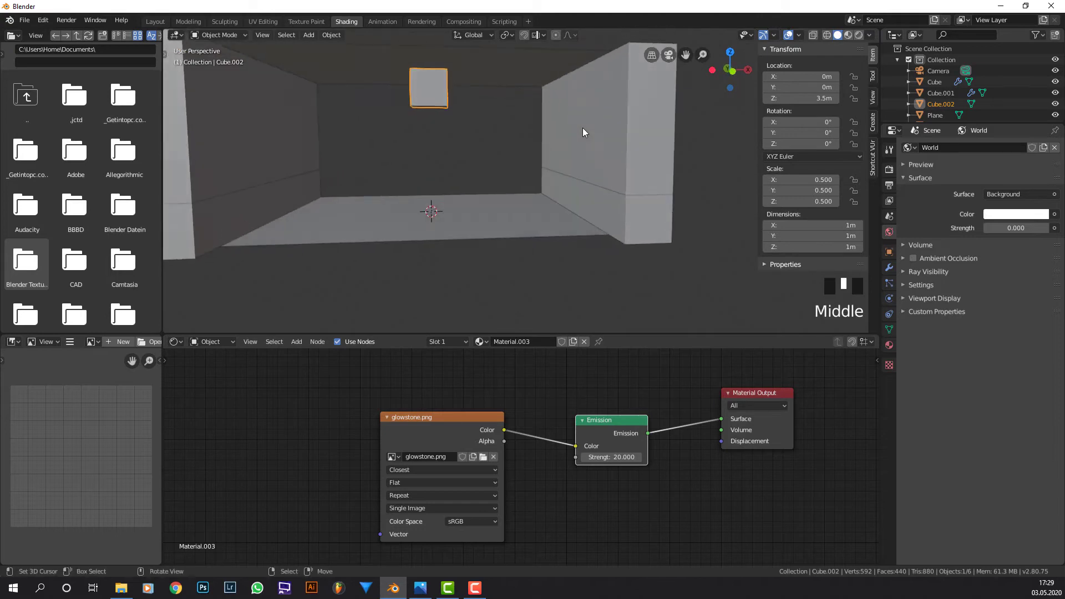
key("KP_1")
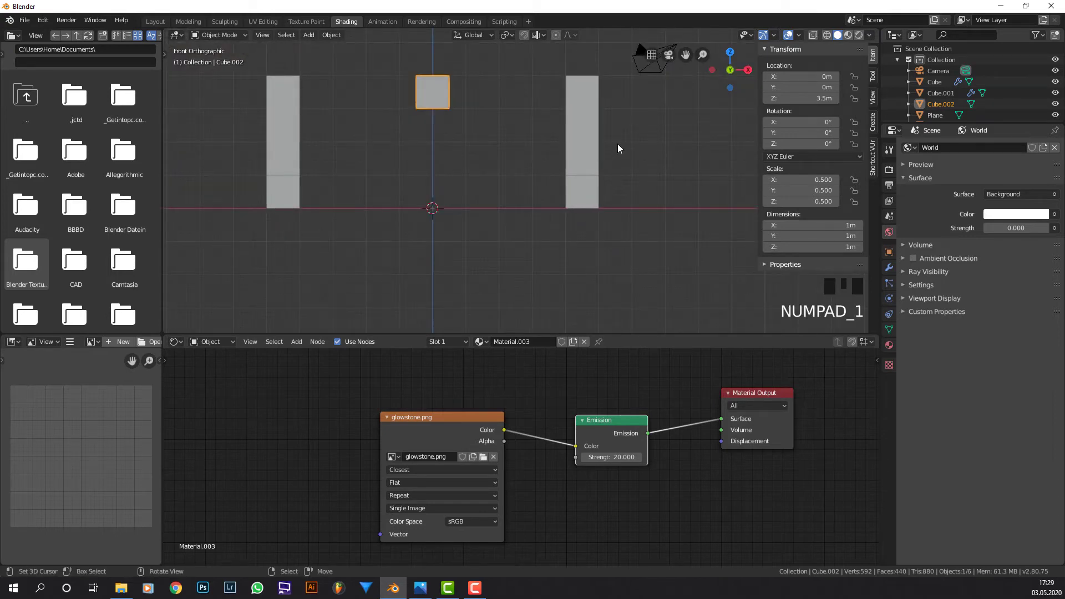
key("KP_7")
key("g")
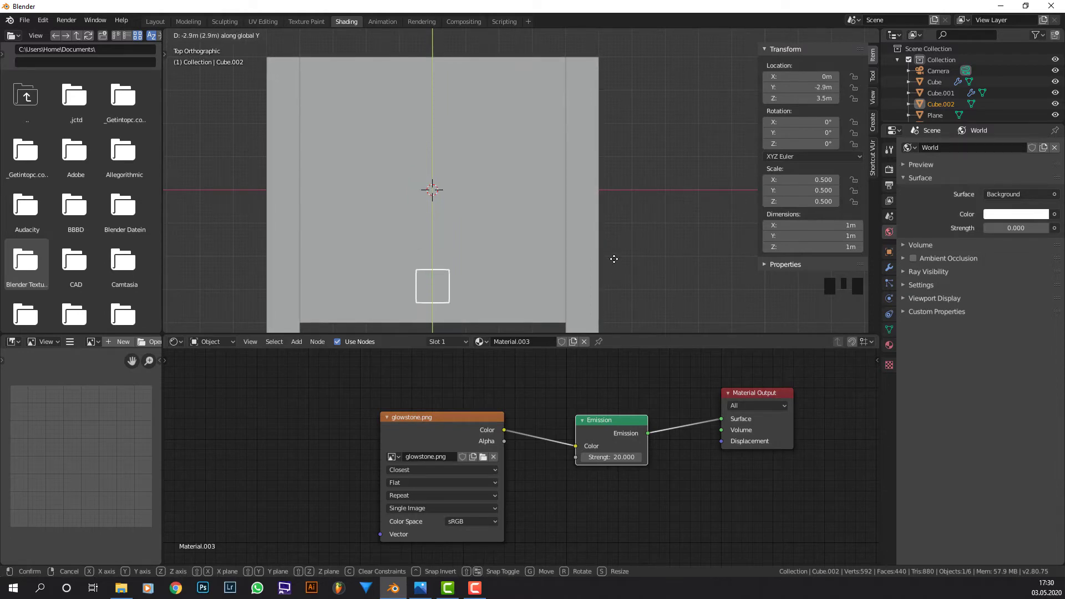
left_click(612, 279)
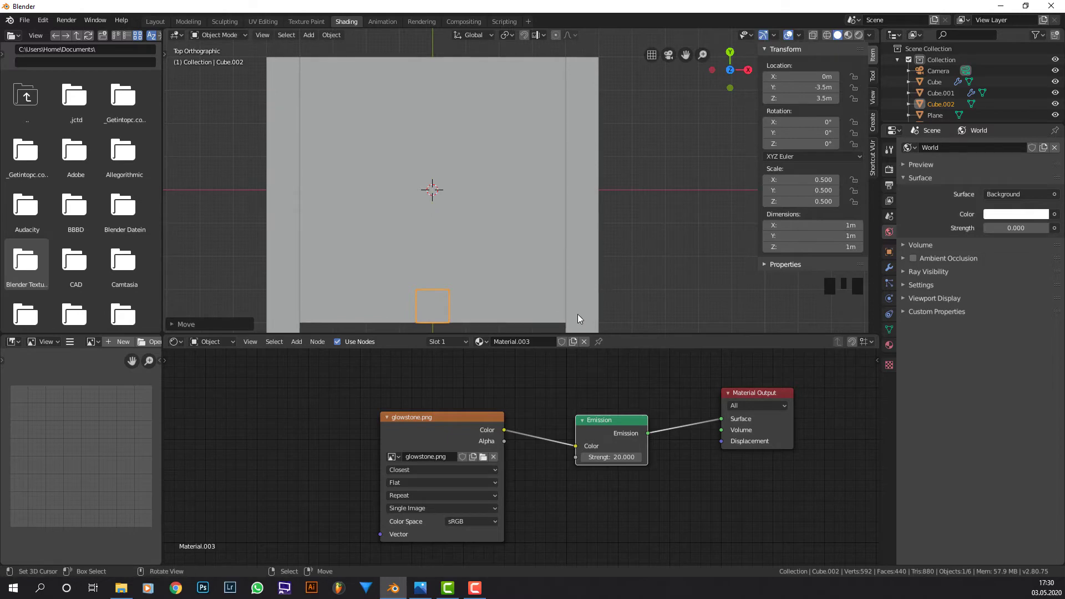
Step: Add a Mirror modifier to the glowstone cube, using Plane as the mirror object and only the Y axis
middle_click_drag(577, 314, 471, 207)
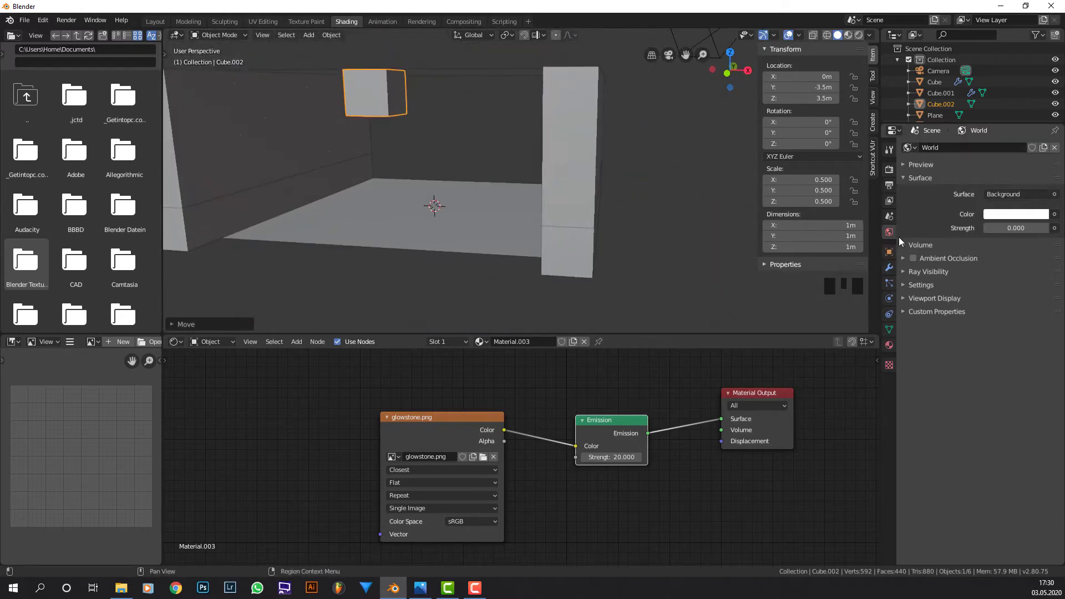
left_click(890, 267)
left_click(967, 147)
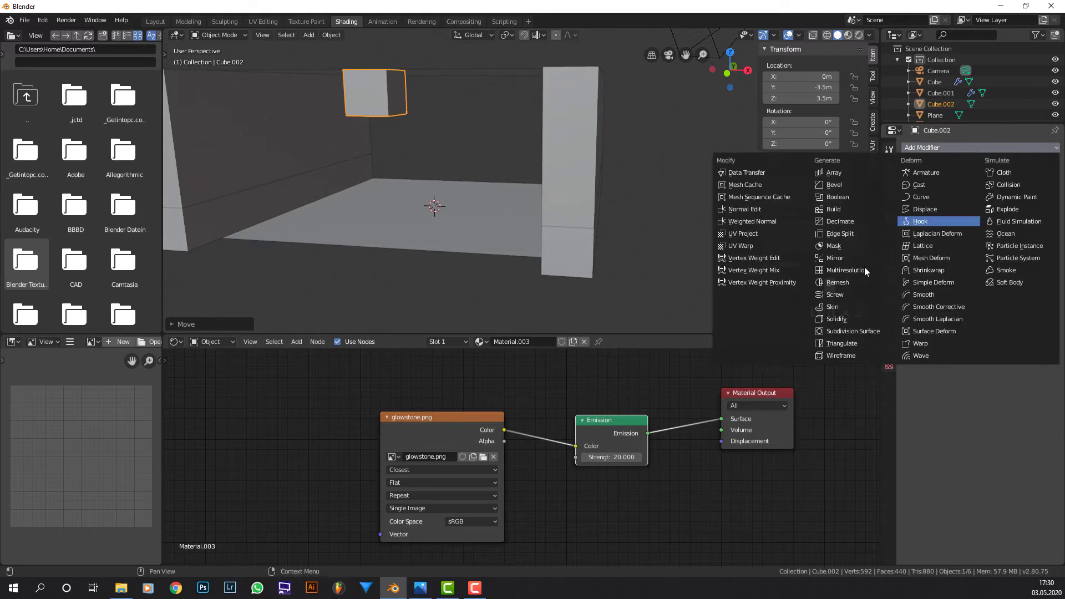
left_click(858, 259)
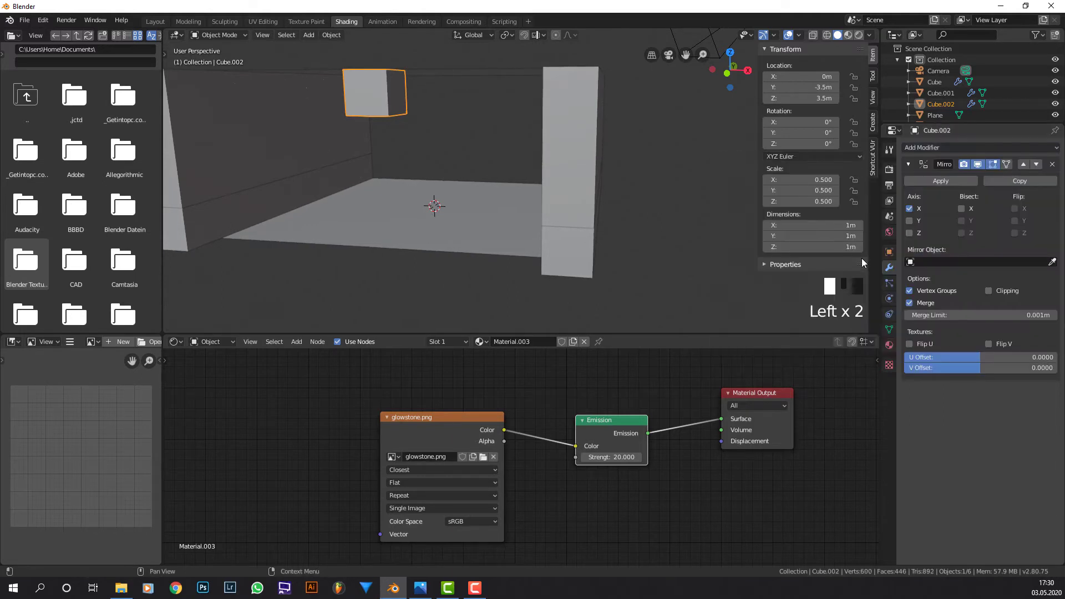
left_click(980, 261)
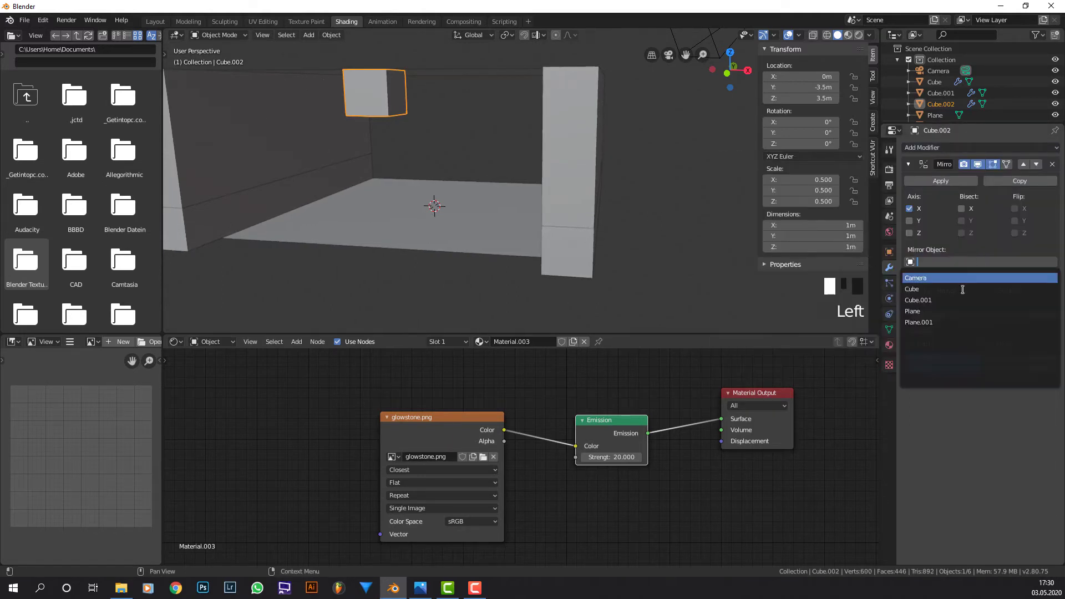
left_click(943, 311)
mouse_move(645, 210)
middle_mouse_down()
mouse_move(743, 210)
mouse_move(627, 200)
middle_mouse_up()
left_click(910, 220)
Step: Preview the room's lighting in rendered shading with viewport overlays hidden, and return to solid shading
left_click(859, 37)
mouse_move(710, 126)
middle_mouse_down()
mouse_move(639, 155)
mouse_move(658, 160)
middle_mouse_up()
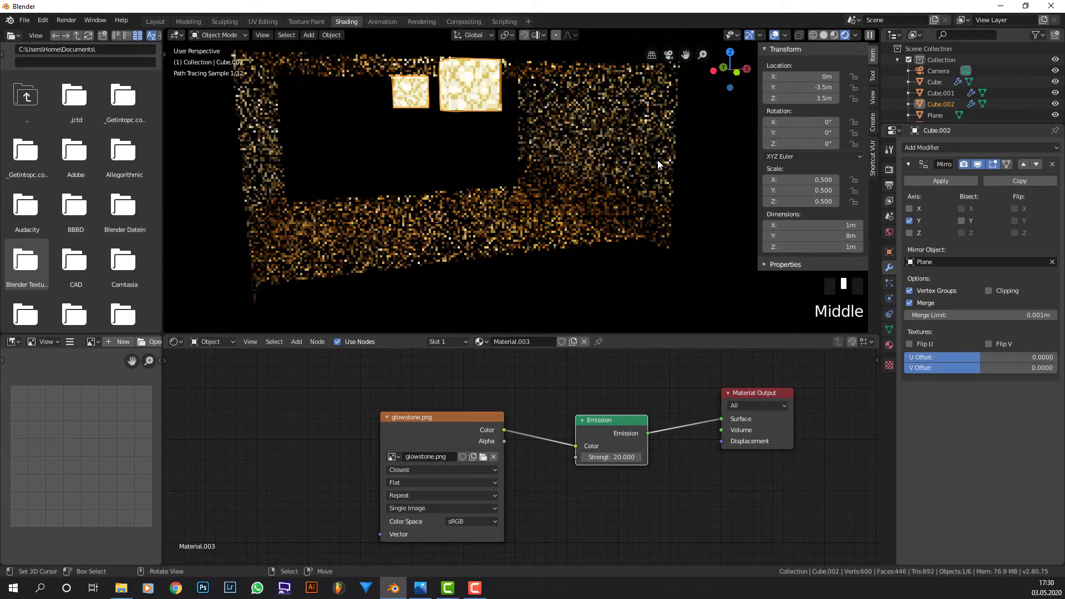
left_click(775, 35)
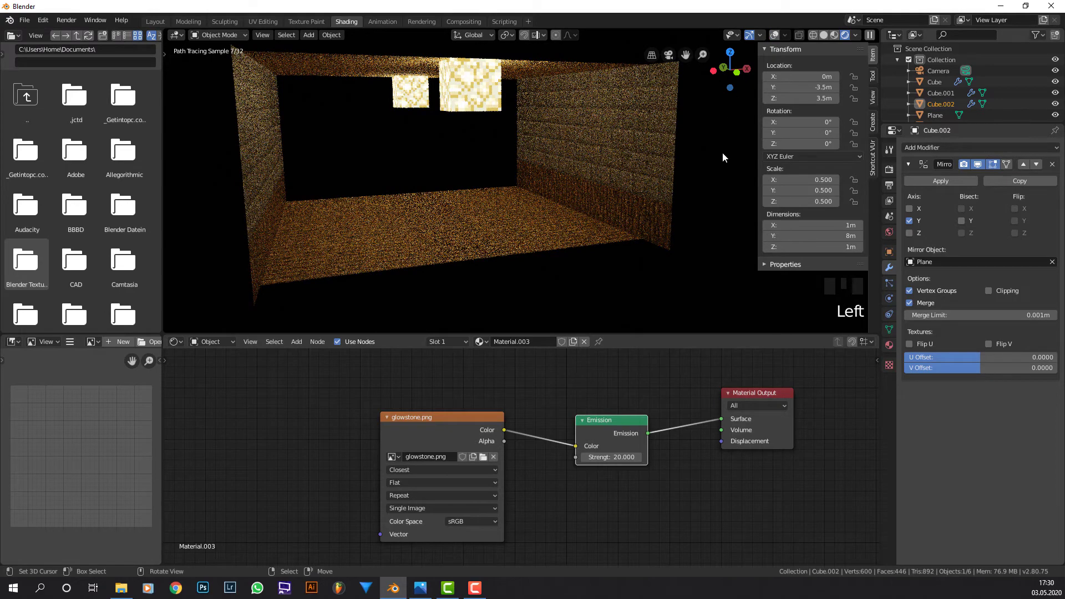
middle_click_drag(725, 153, 722, 154)
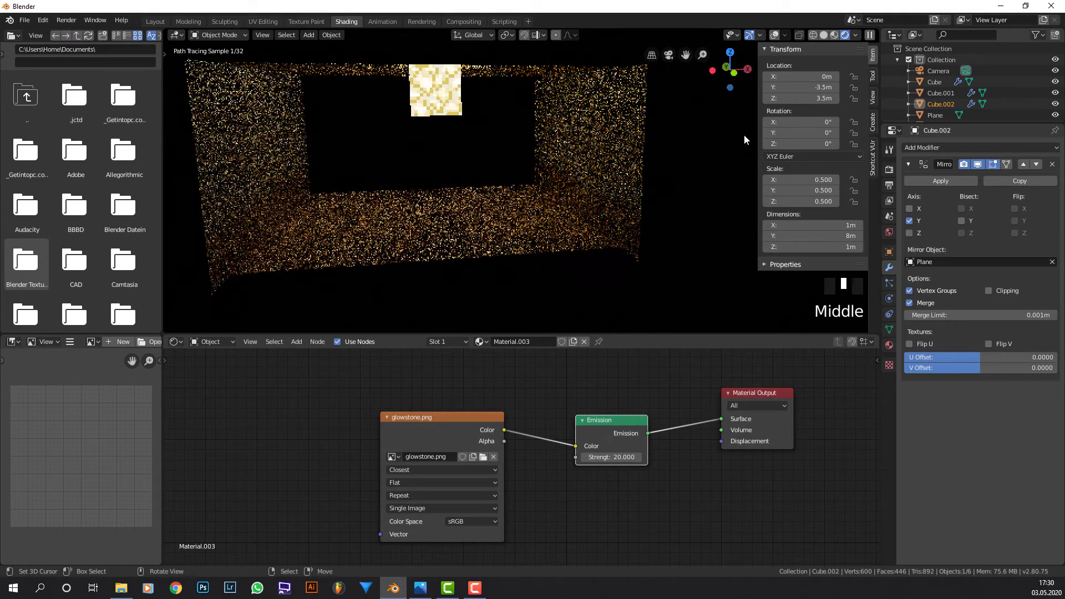
left_click(824, 35)
mouse_move(677, 145)
middle_mouse_down()
mouse_move(655, 162)
mouse_move(678, 155)
middle_mouse_up()
middle_click_drag(590, 155, 527, 168)
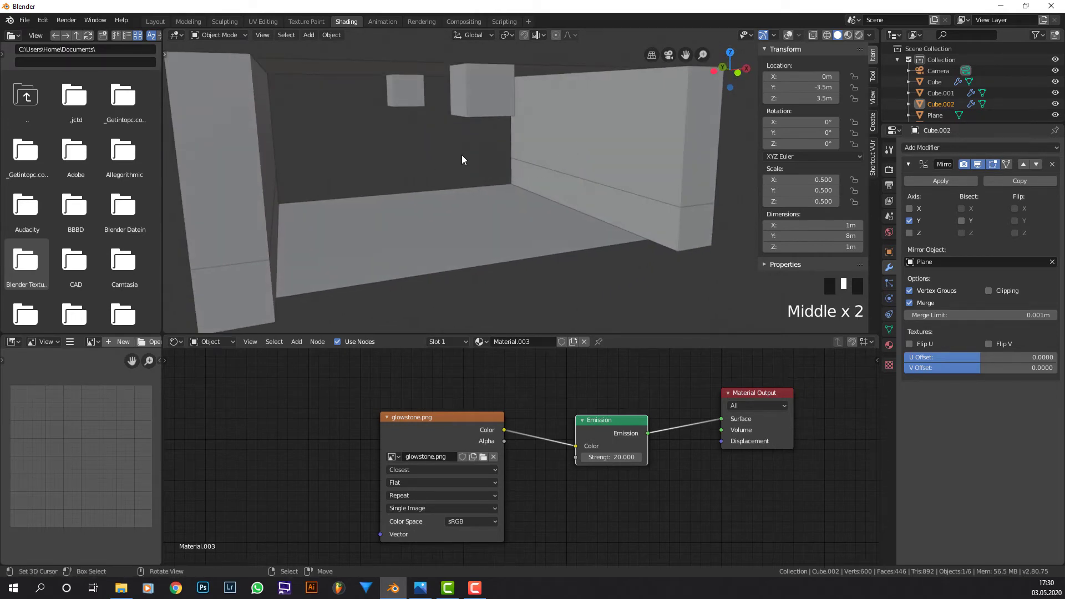
middle_click_drag(461, 159, 427, 197)
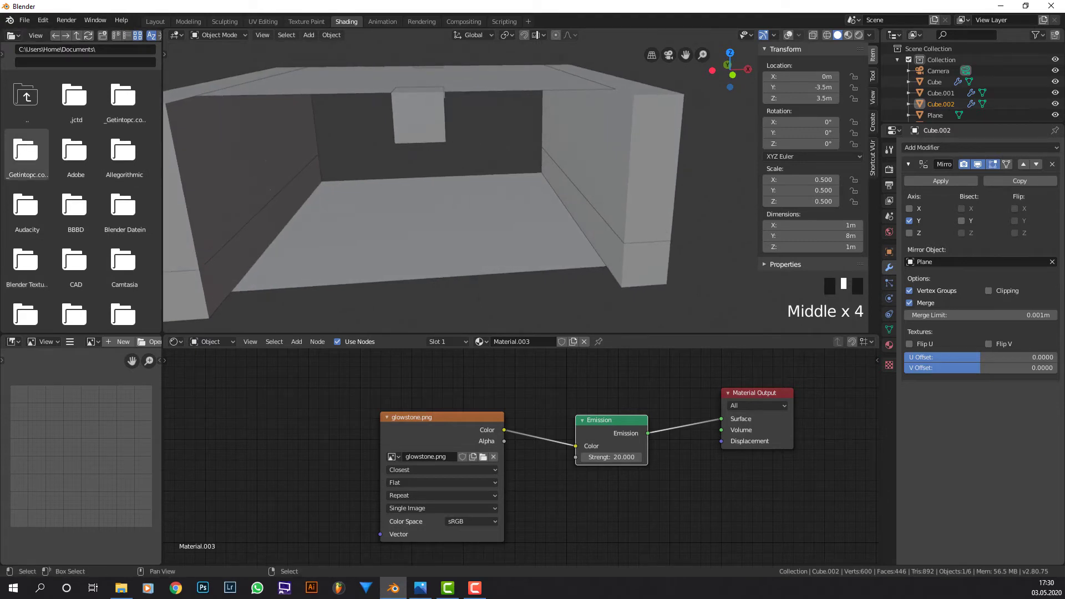
key("alt+Tab")
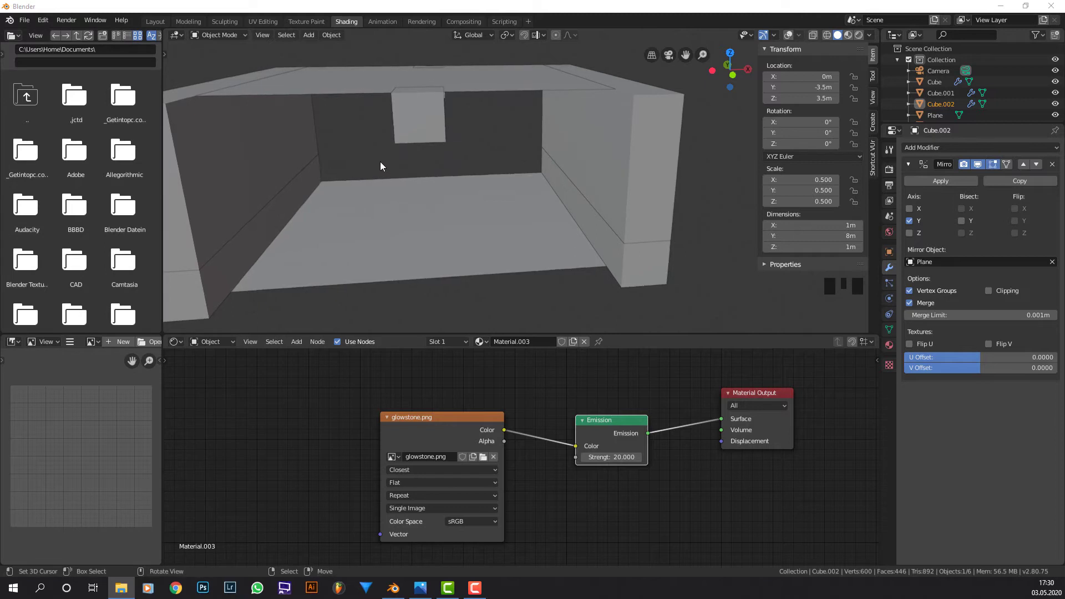
middle_click_drag(383, 162, 441, 170)
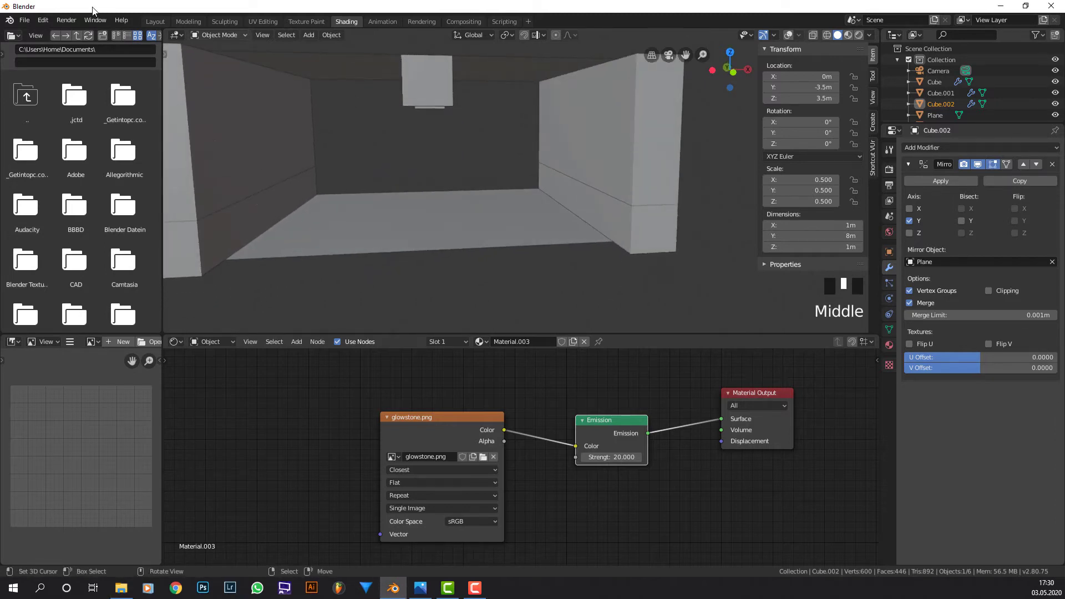
Step: Start a new General file and discard the unsaved changes to the room scene
left_click(25, 20)
mouse_move(45, 32)
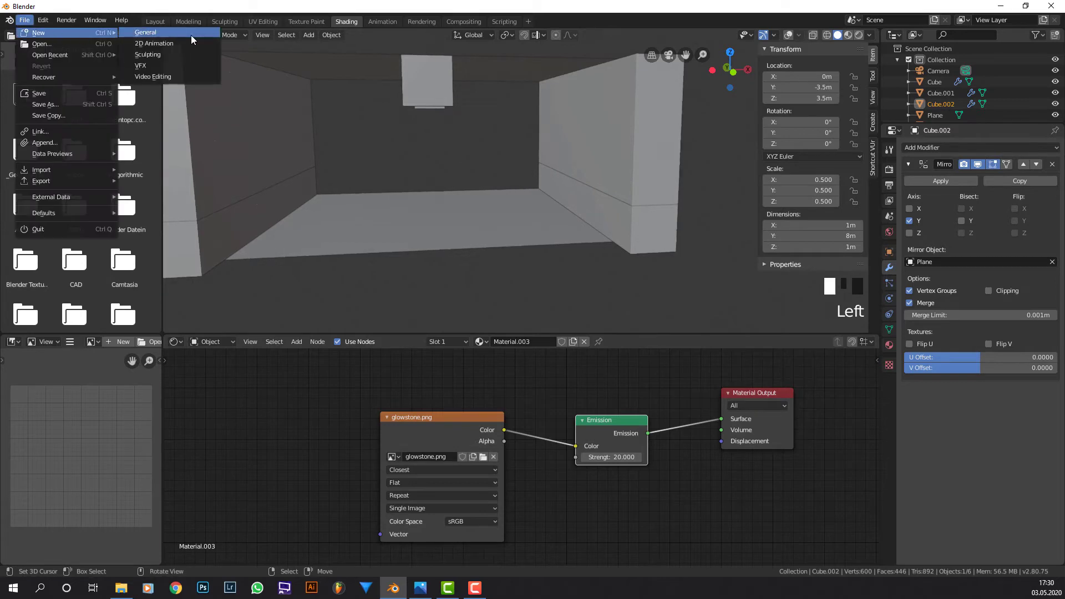
left_click(191, 35)
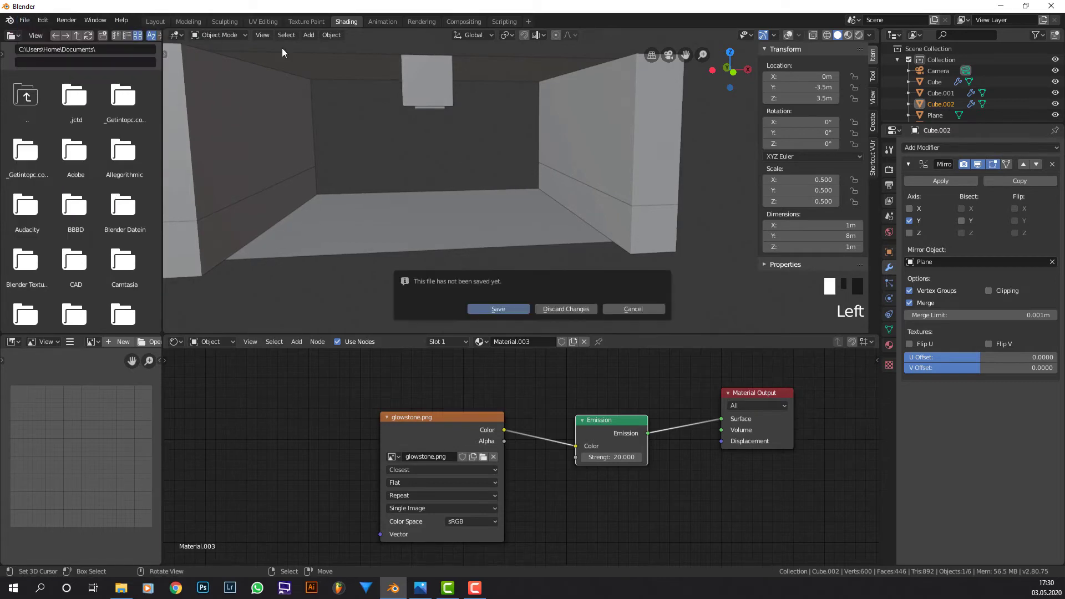
left_click(560, 309)
Step: Delete the default cube and add a plane at the origin
middle_click_drag(487, 243, 489, 240)
key("x")
left_click(489, 240)
key("shift+a")
mouse_move(489, 240)
left_click(524, 242)
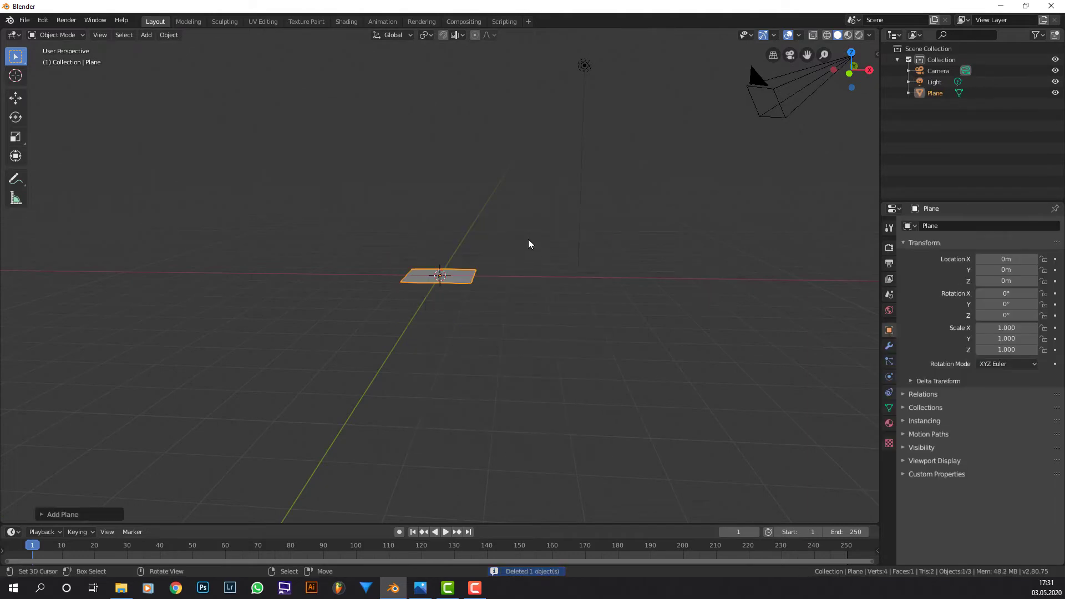
Step: Rotate the plane 90° about the X axis so it stands upright
key("r")
key("y")
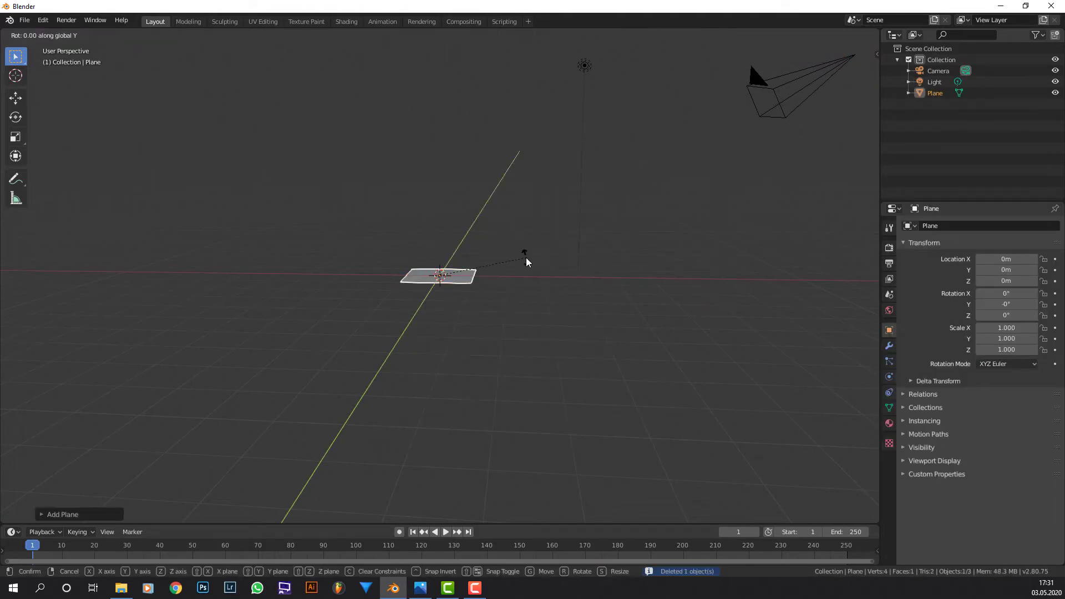
key("x")
key("9")
key("0")
key("Return")
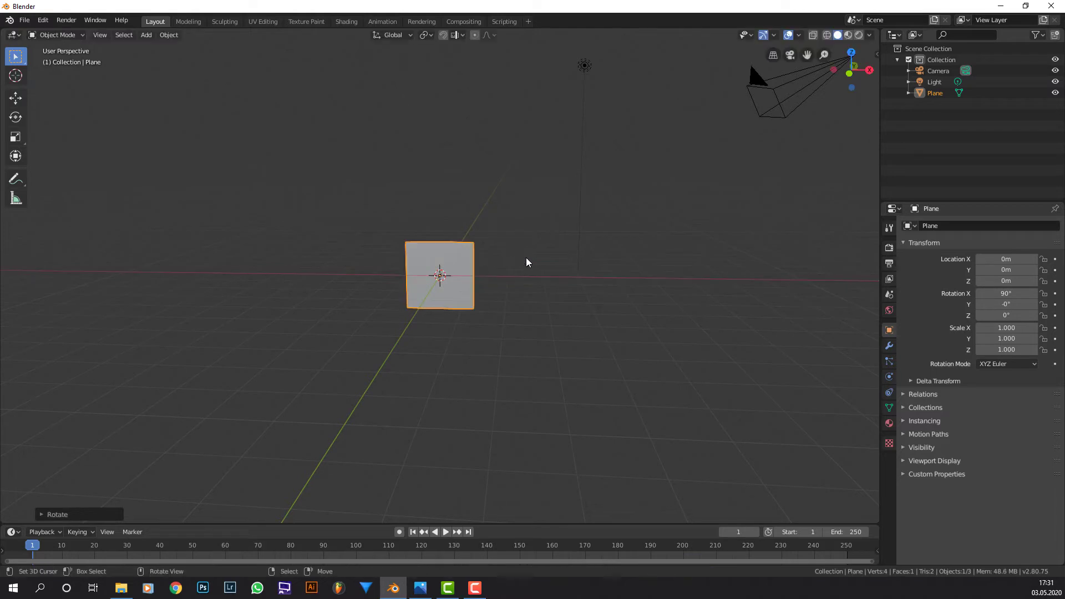
Step: Scale the upright plane by 0.5 along the X axis to give it door proportions
key("s")
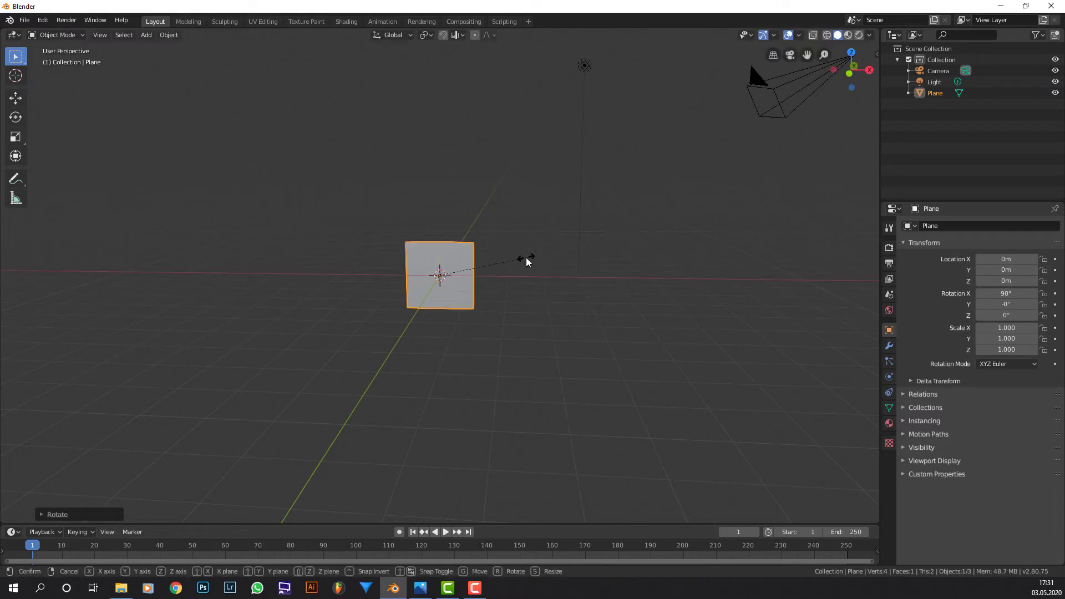
key("x")
key("period")
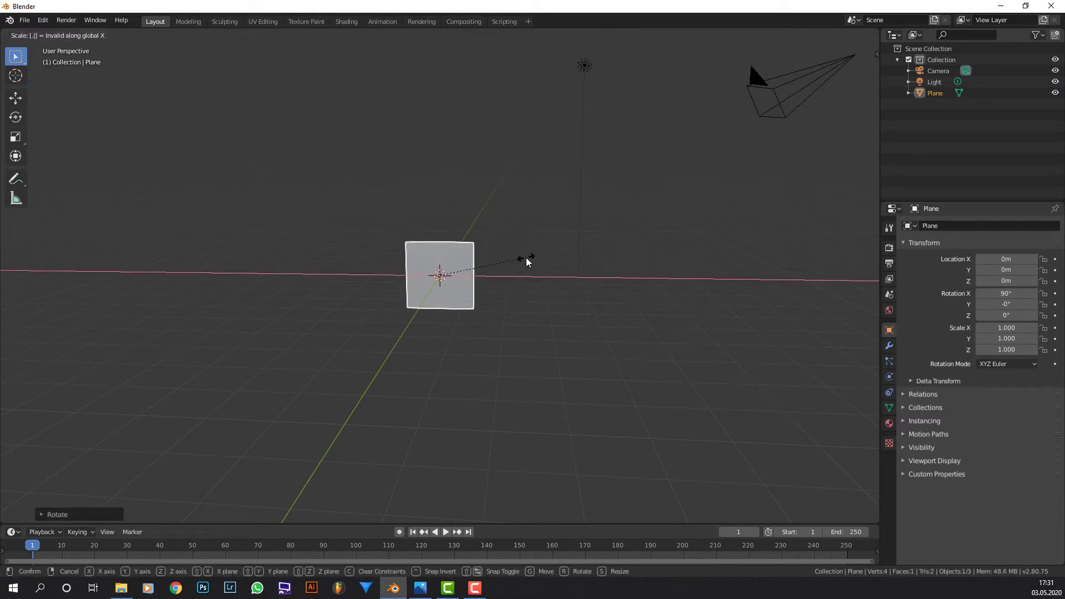
key("5")
key("Return")
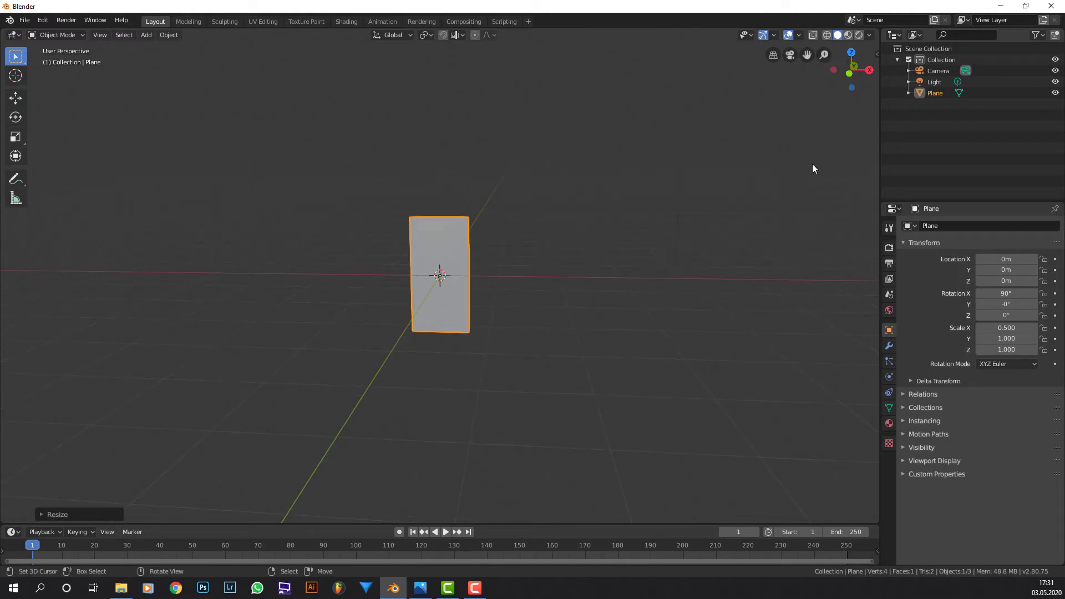
Step: Start the Shortcut VUr add-on and display the plane's transform values and dimensions
key("n")
left_click(872, 158)
left_click(841, 50)
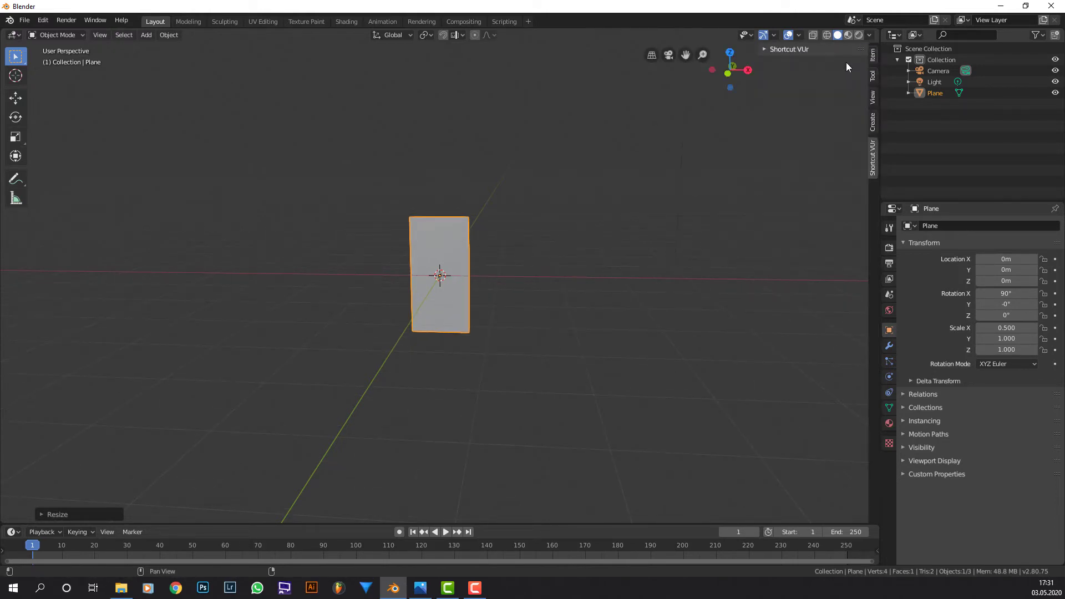
left_click(810, 50)
left_click(828, 66)
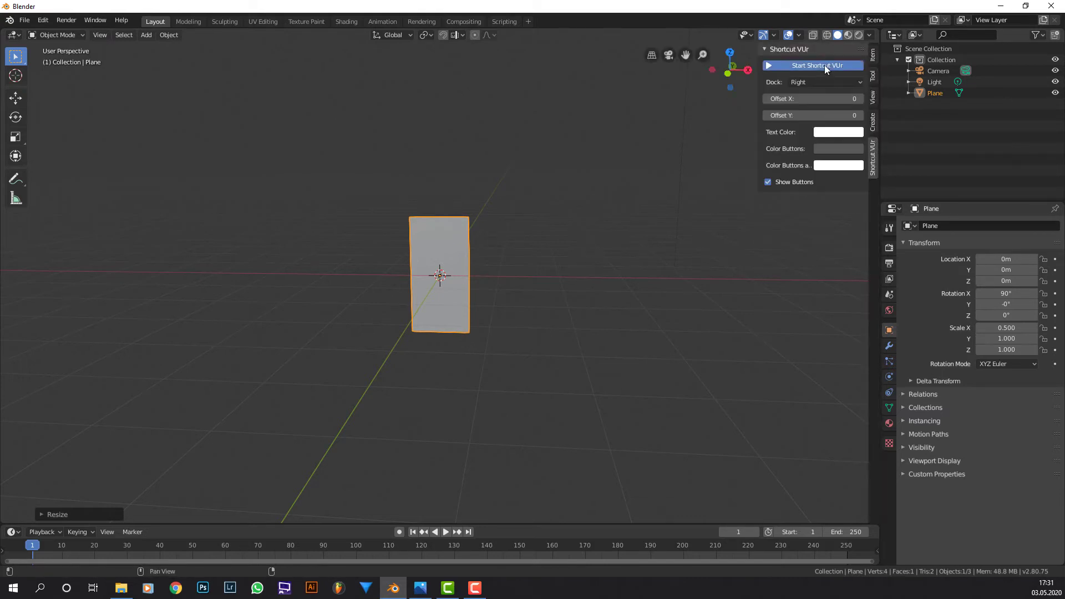
left_click(873, 54)
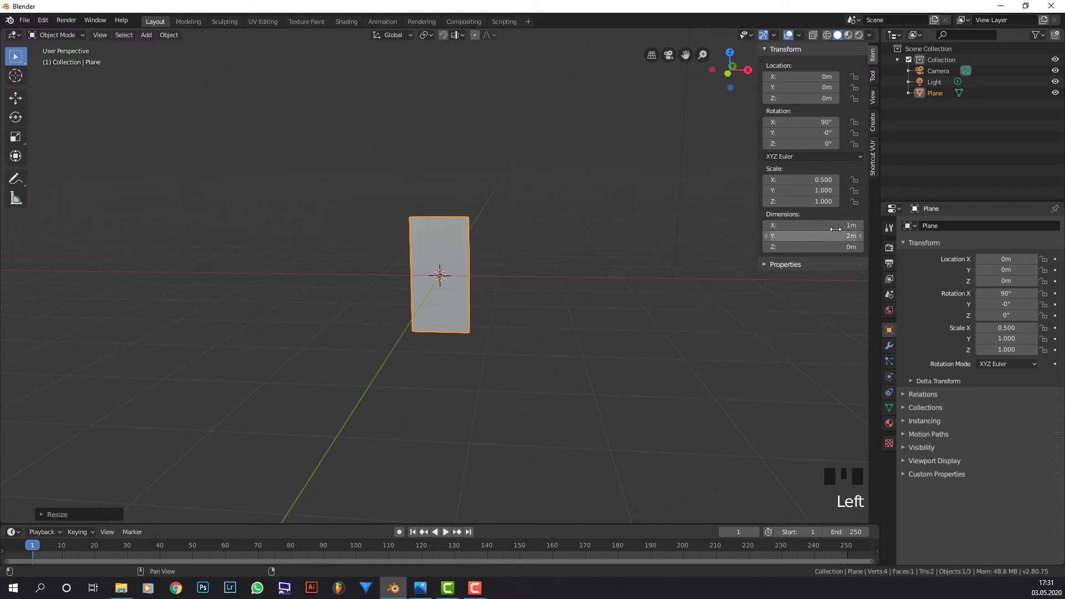
Step: Apply the plane's rotation and scale
middle_click_drag(531, 211, 545, 196)
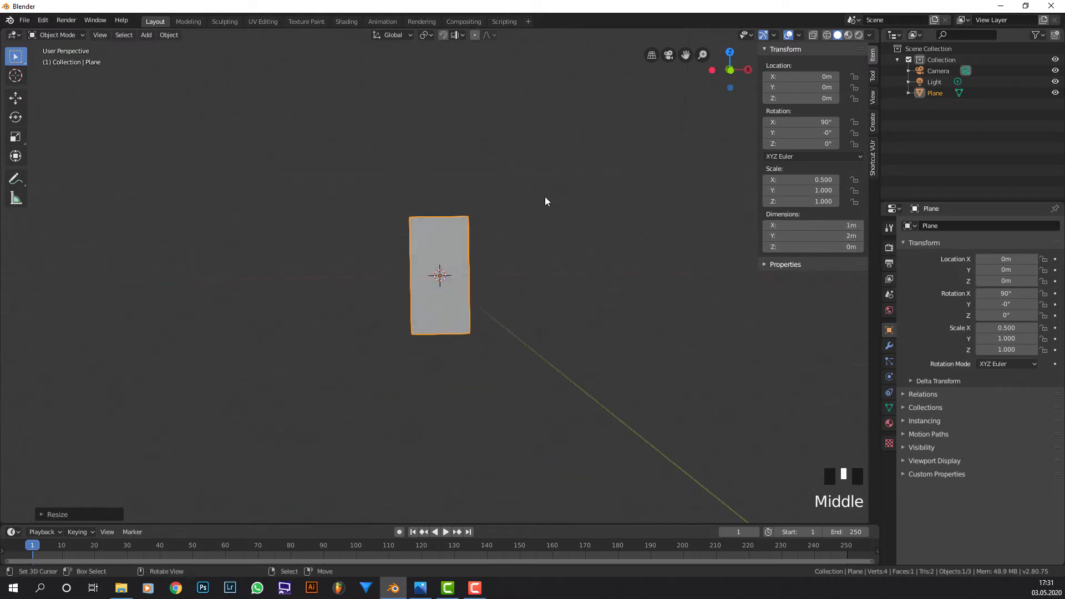
scroll(545, 196, "up", 2)
key("ctrl+a")
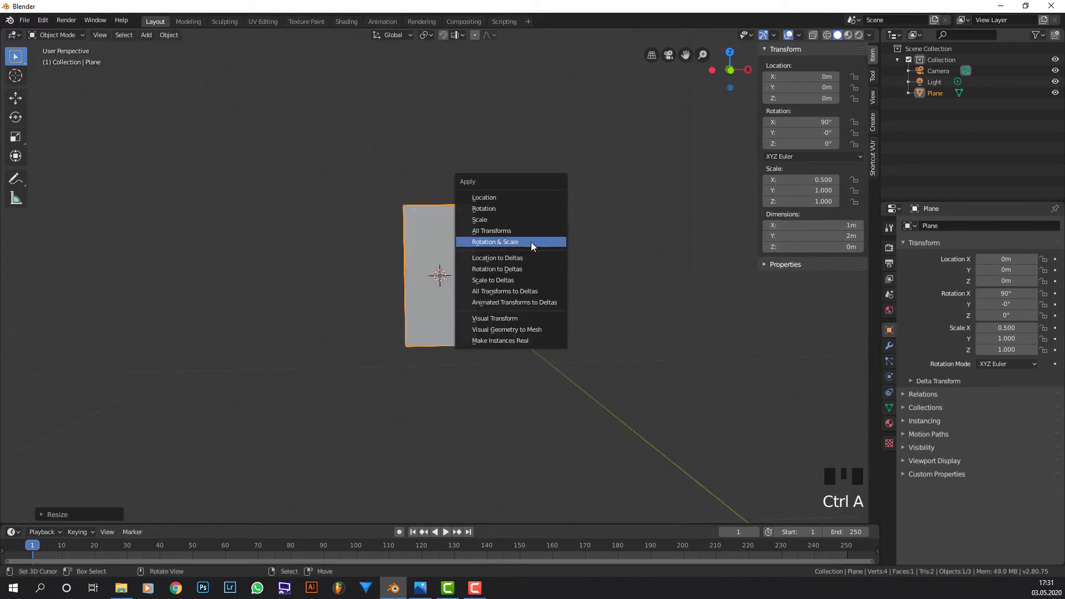
left_click(531, 241)
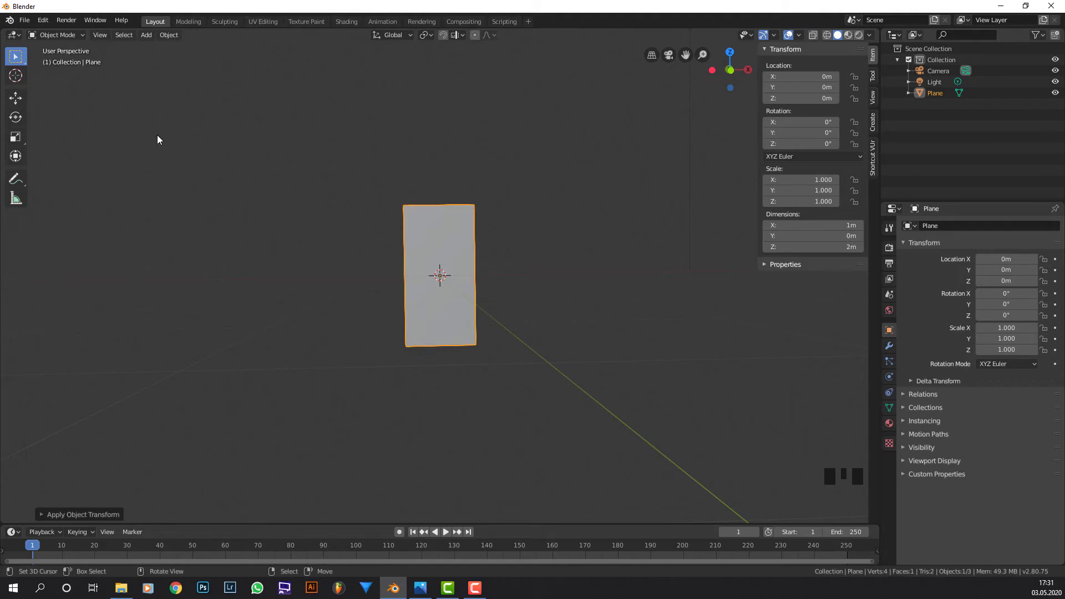
Step: Bring up the block textures folder in File Explorer and shrink its window to clear Blender's viewport
left_click(121, 588)
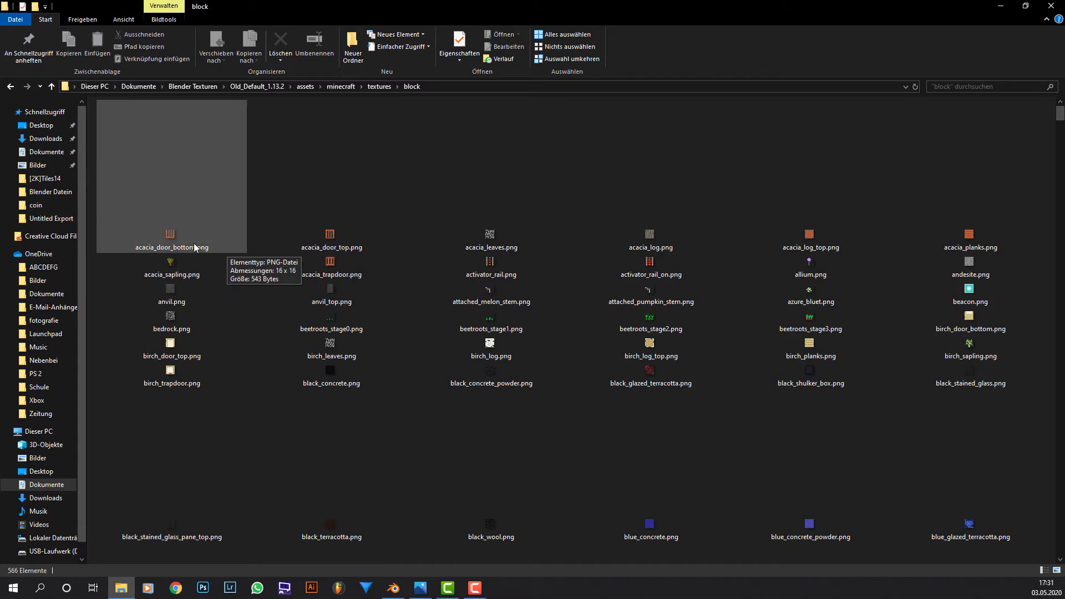
key("super+Down")
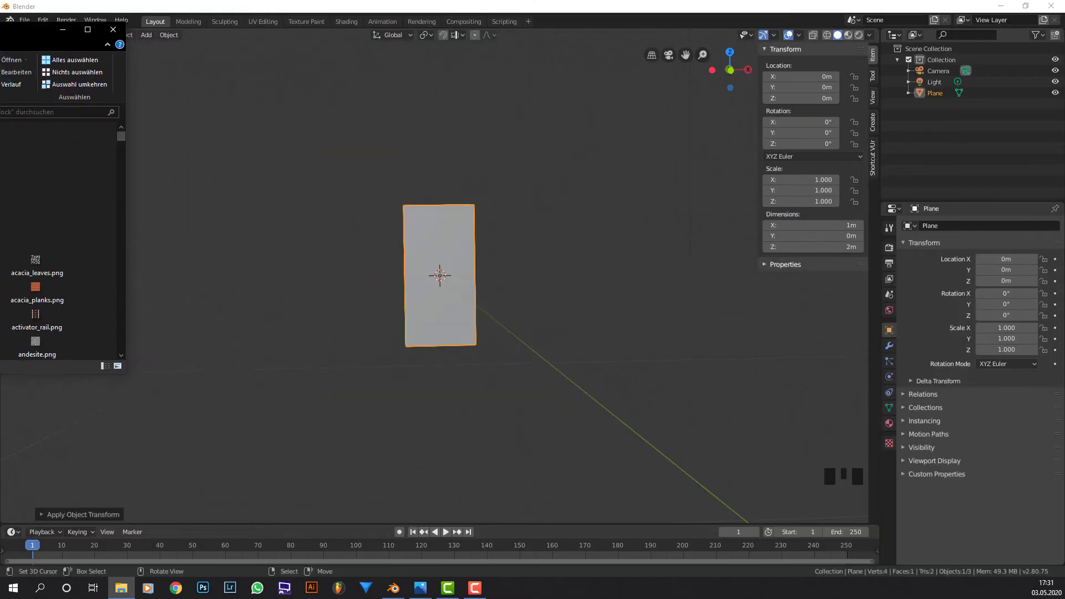
key("super+Down")
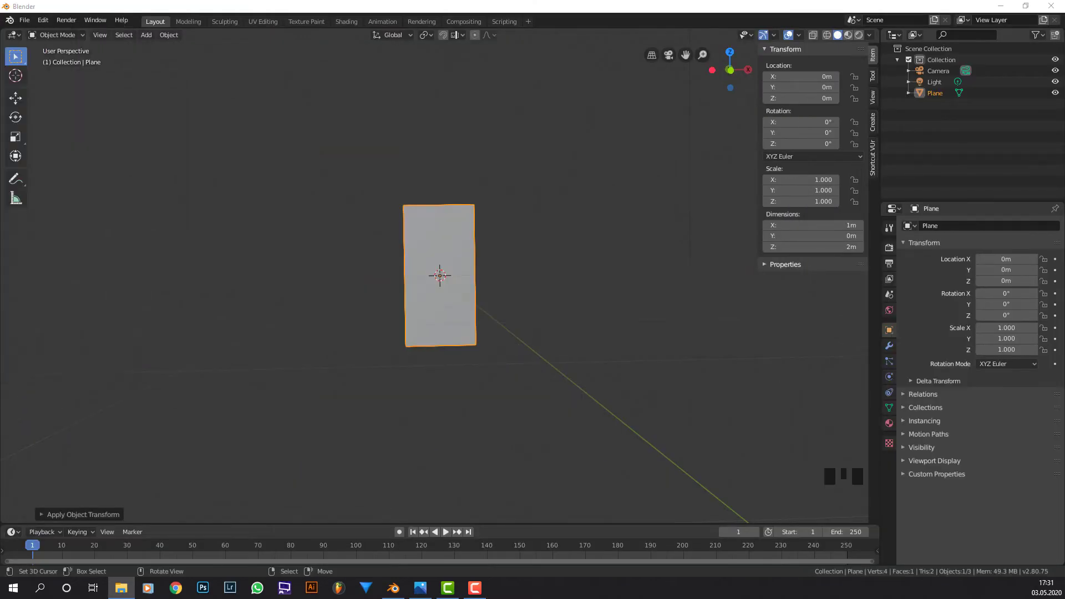
Step: In Edit Mode, add a horizontal loop cut exactly through the middle of the door plane
right_click(475, 254)
key("Tab")
key("ctrl+r")
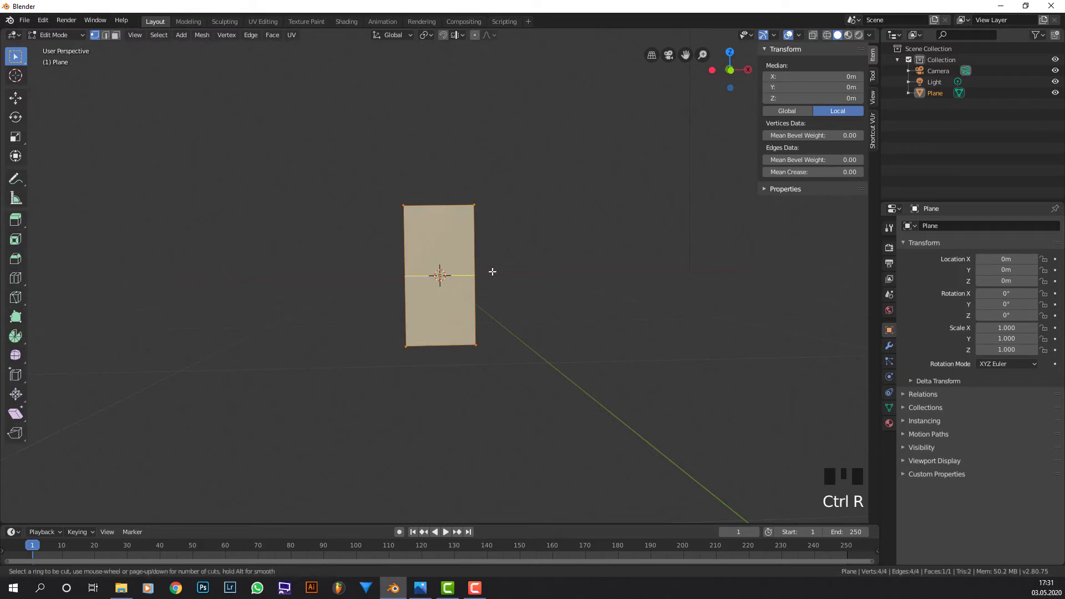
left_click(489, 249)
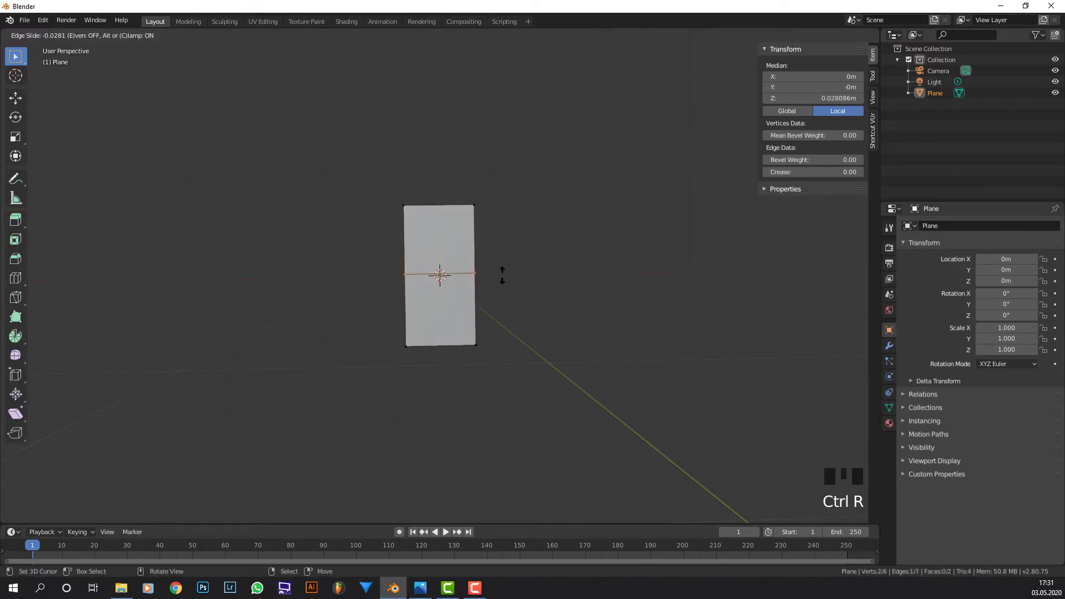
right_click(510, 278)
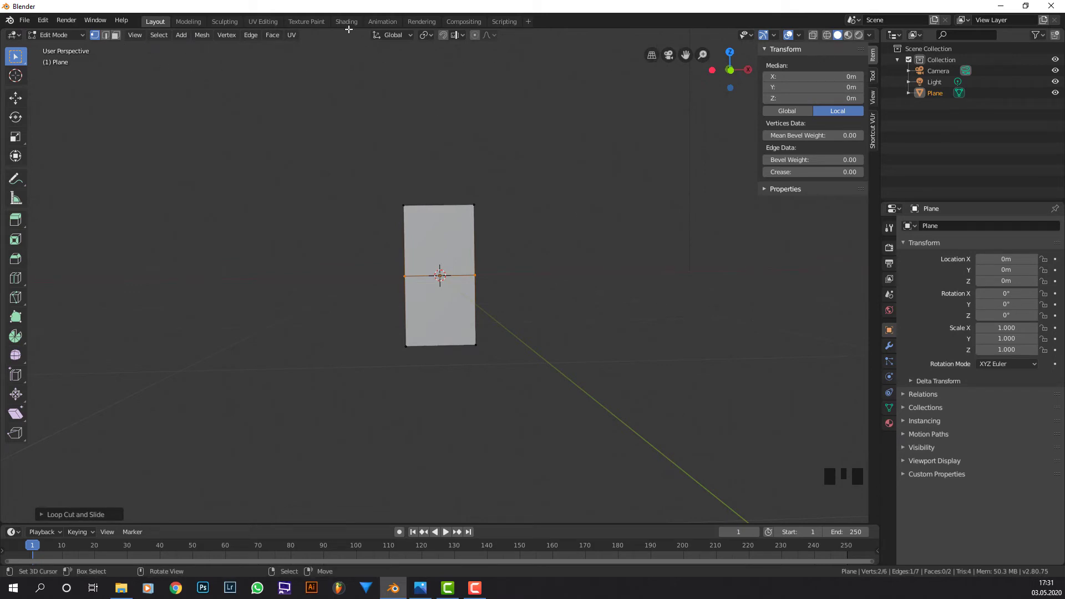
Step: Switch to the Shading workspace and assign the existing Material to the door plane, returning to Object Mode
left_click(346, 21)
left_click(498, 341)
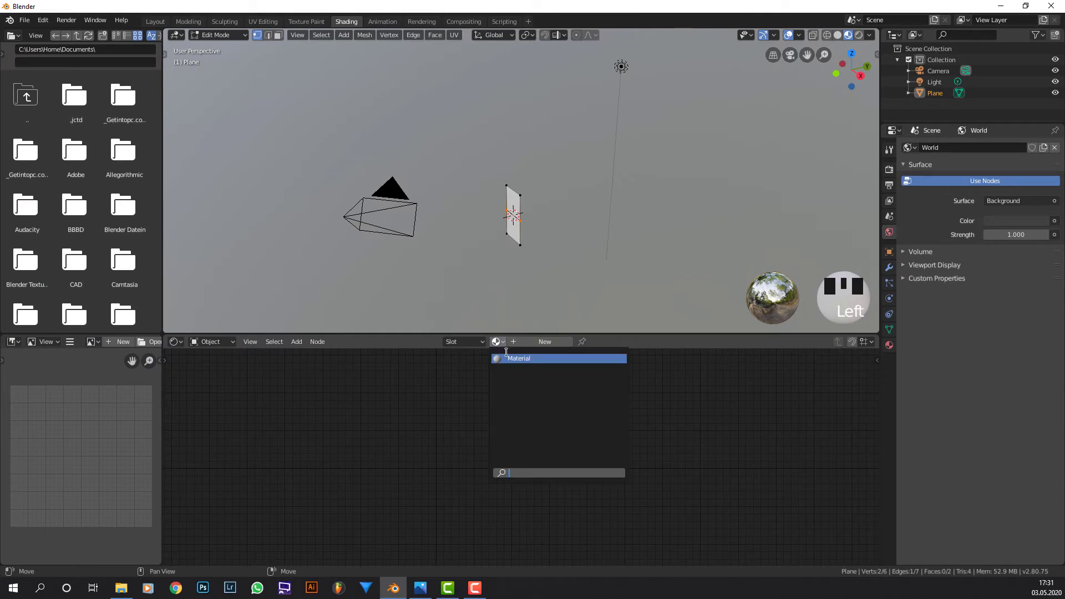
left_click(507, 359)
middle_click_drag(466, 271, 537, 266)
key("Tab")
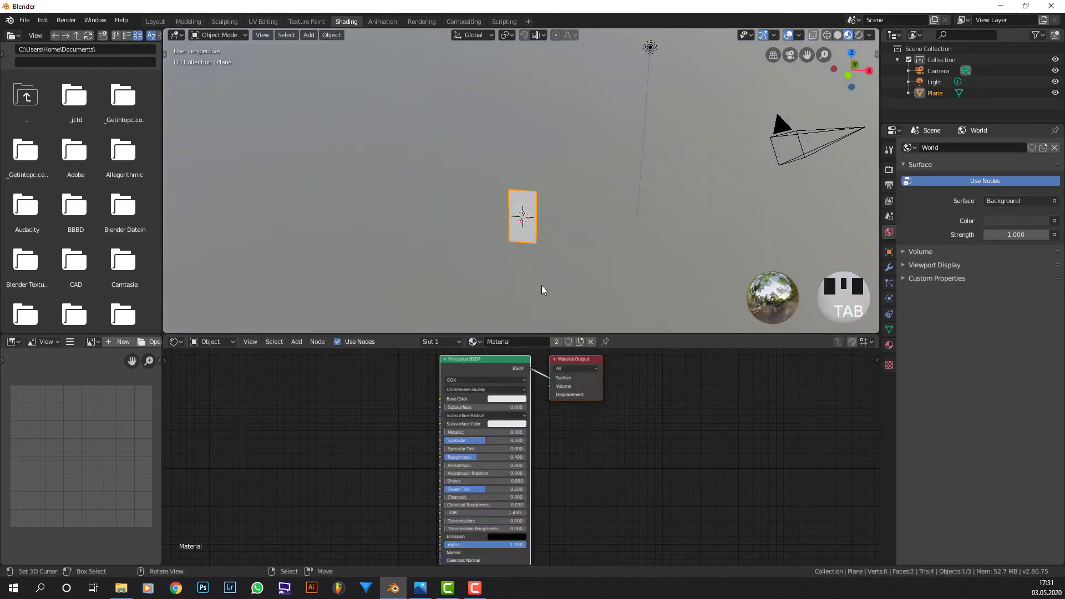
Step: Unwrap all of the door plane's geometry in Edit Mode and return to Object Mode
scroll(541, 285, "up", 3)
middle_click_drag(579, 294, 660, 217, "shift")
key("Tab")
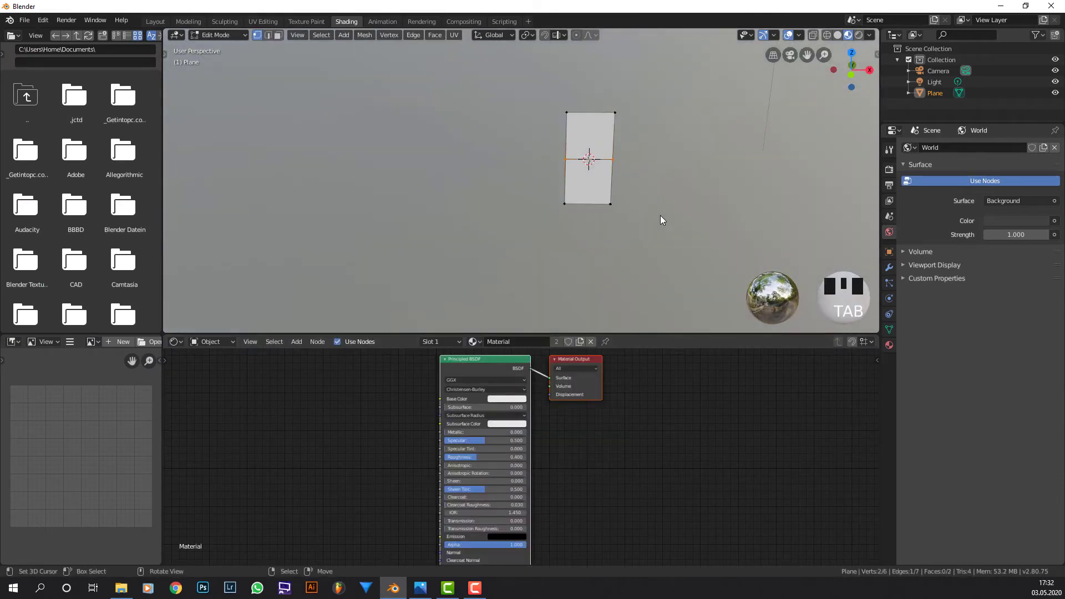
key("a")
key("u")
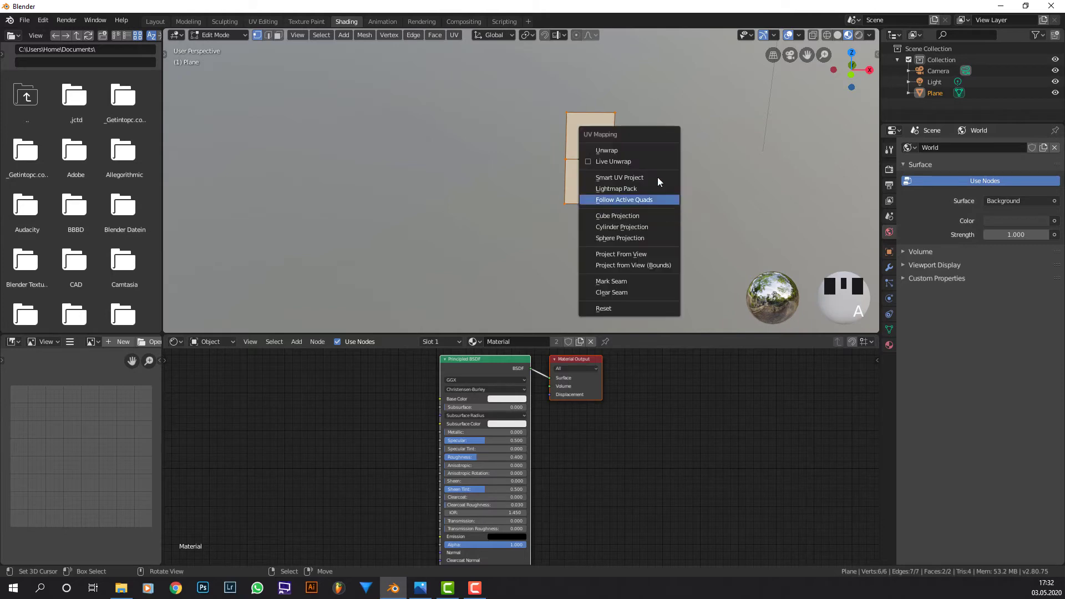
left_click(647, 150)
key("Tab")
Step: Bring acacia_door_bottom.png into the material as an image texture and connect its Color to the Principled BSDF's Base Color
middle_click_drag(716, 400, 644, 390)
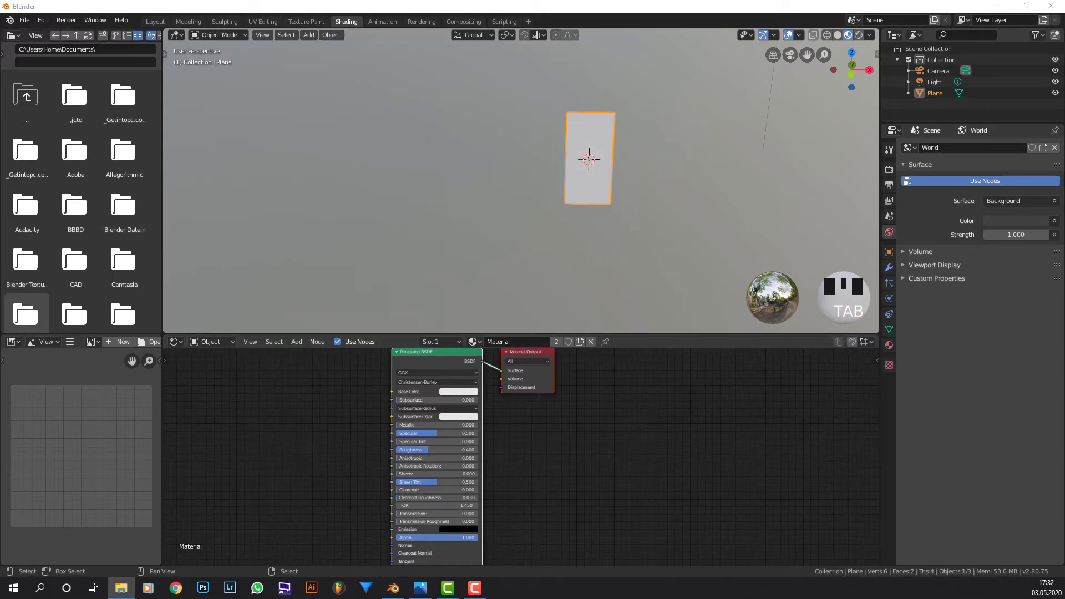
left_click_drag(129, 458, 205, 436)
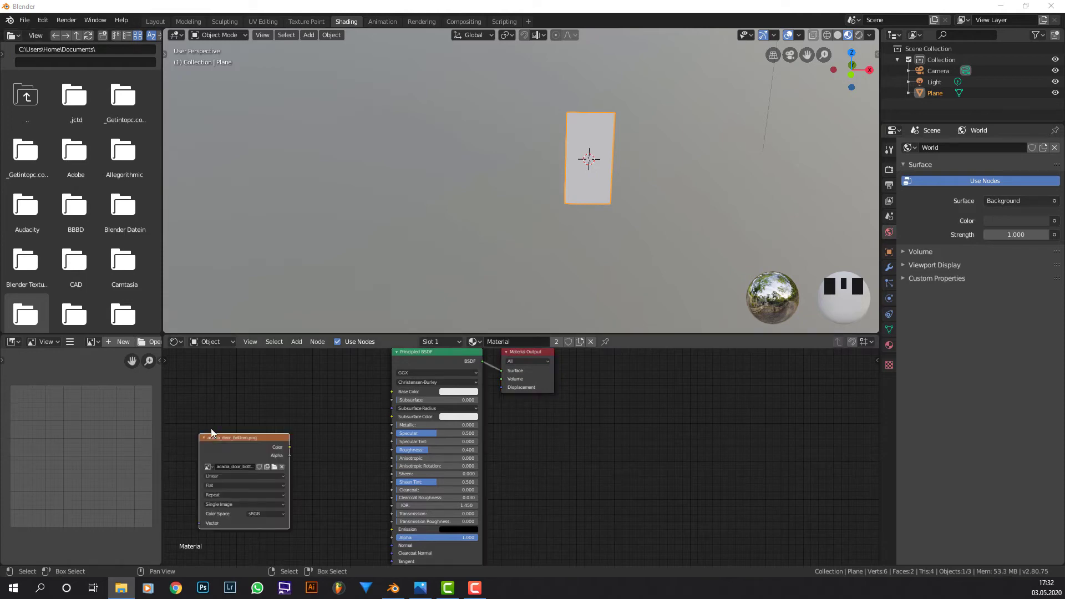
scroll(288, 449, "up", 2)
left_click_drag(269, 451, 397, 381)
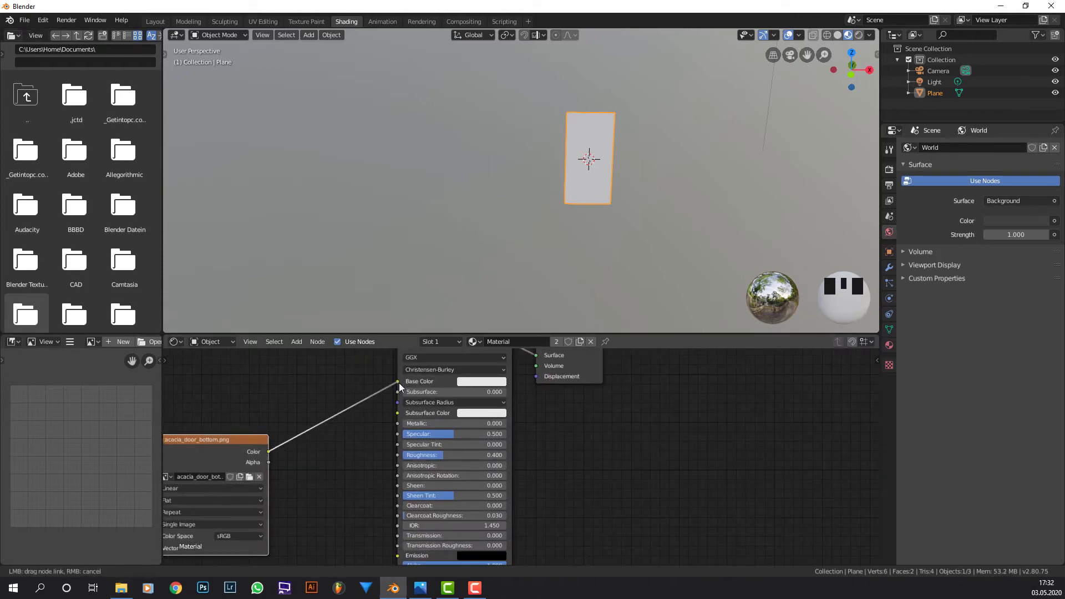
Step: Set the acacia_door_bottom.png texture's interpolation to Closest for sharp pixels
middle_click_drag(385, 391, 431, 364)
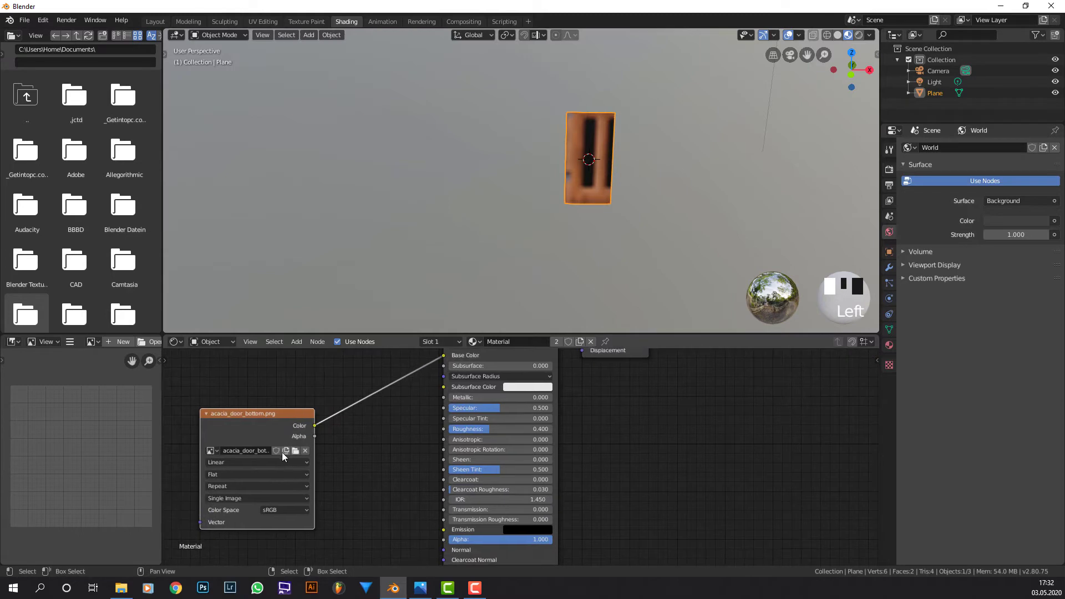
left_click(284, 462)
left_click(277, 483)
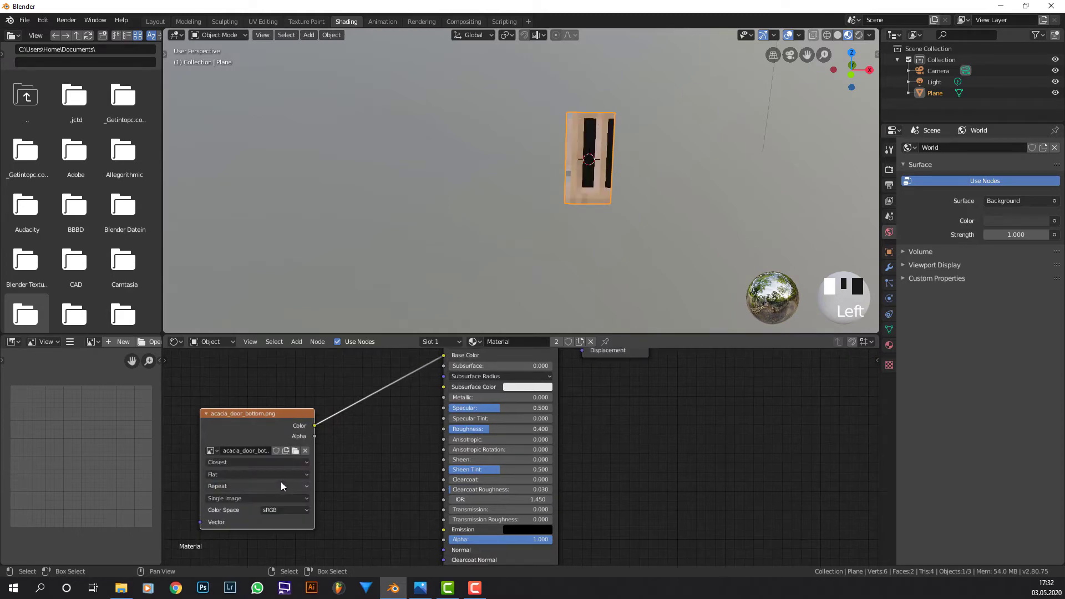
Step: Add a second material slot to the door plane and create a new material in it
middle_click_drag(609, 229, 580, 238)
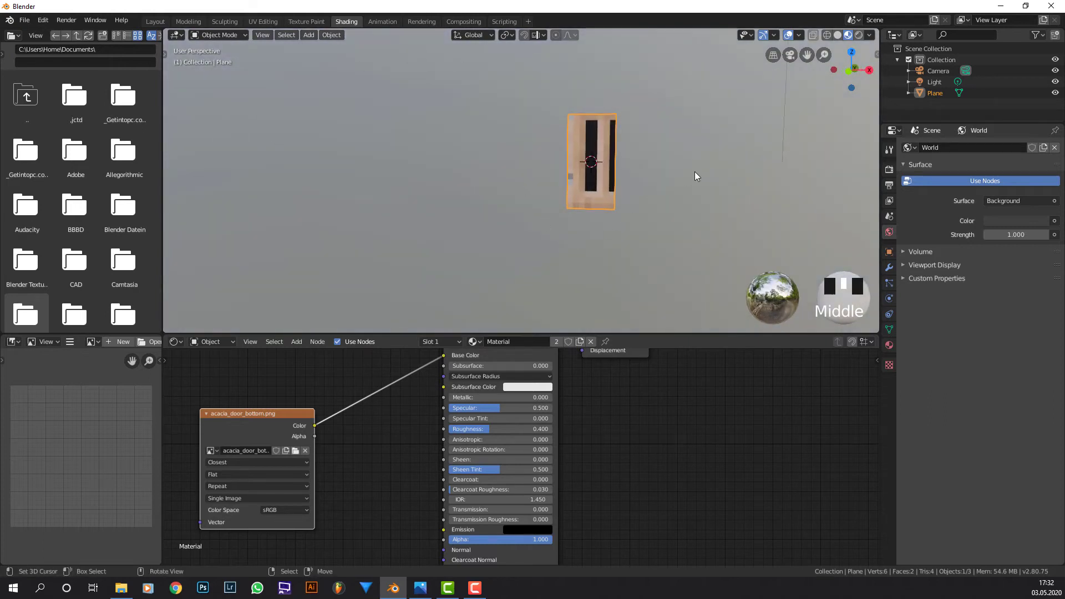
left_click(889, 345)
left_click(1056, 147)
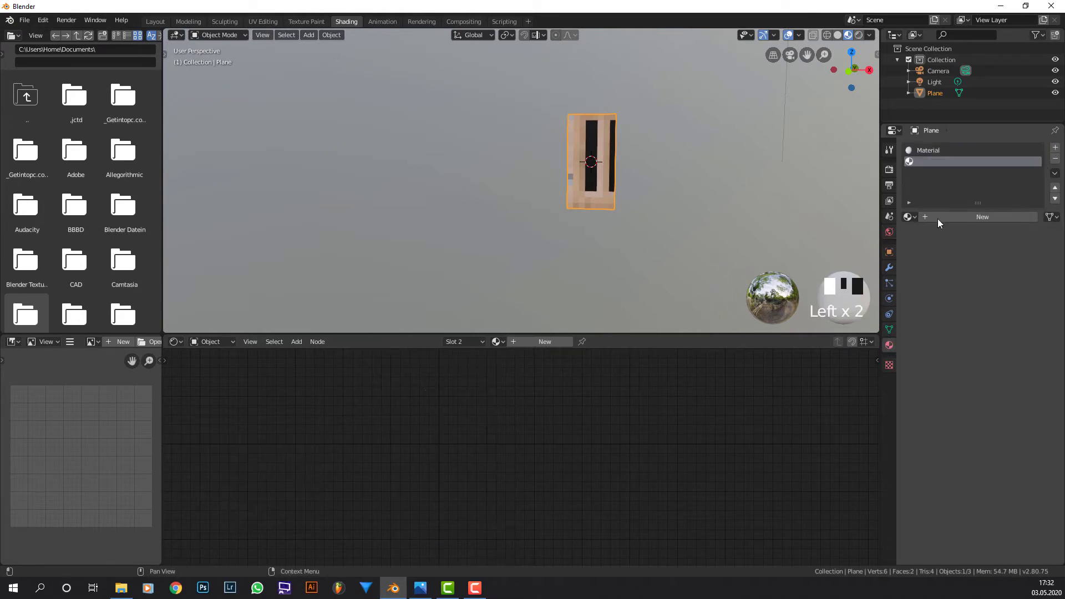
double_click(931, 217)
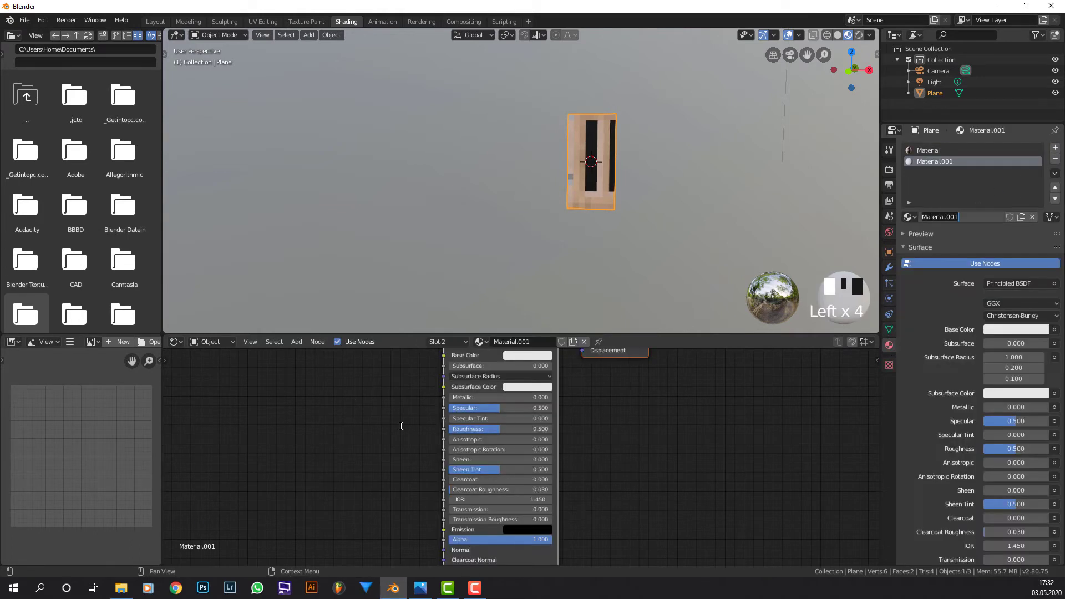
Step: Bring acacia_door_top.png into Material.001, connect its Color to Base Color, and set its interpolation to Closest
left_click_drag(0, 266, 291, 368)
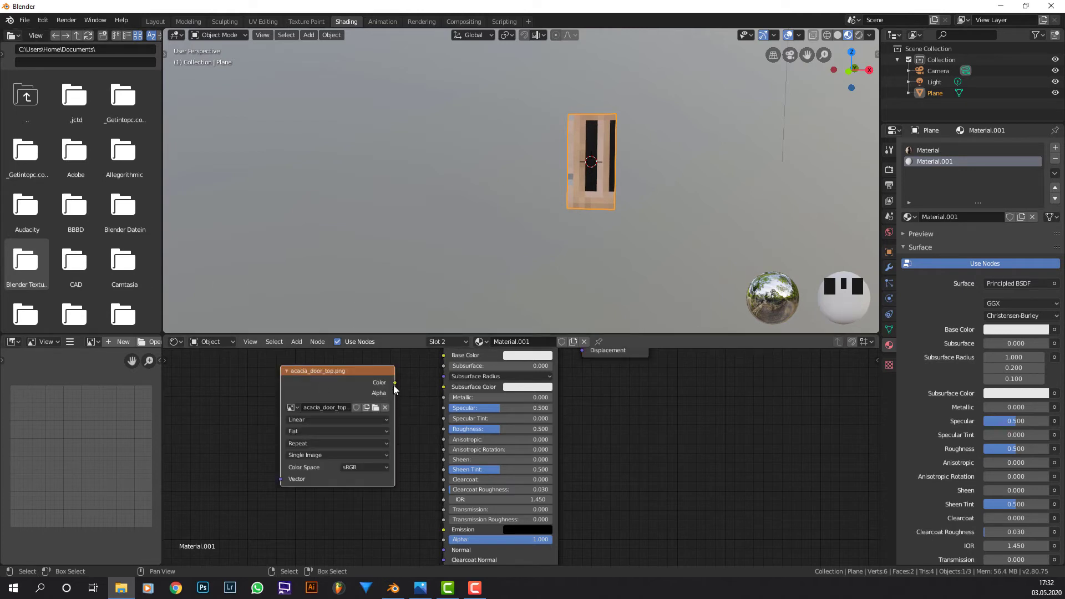
left_click_drag(394, 383, 443, 355)
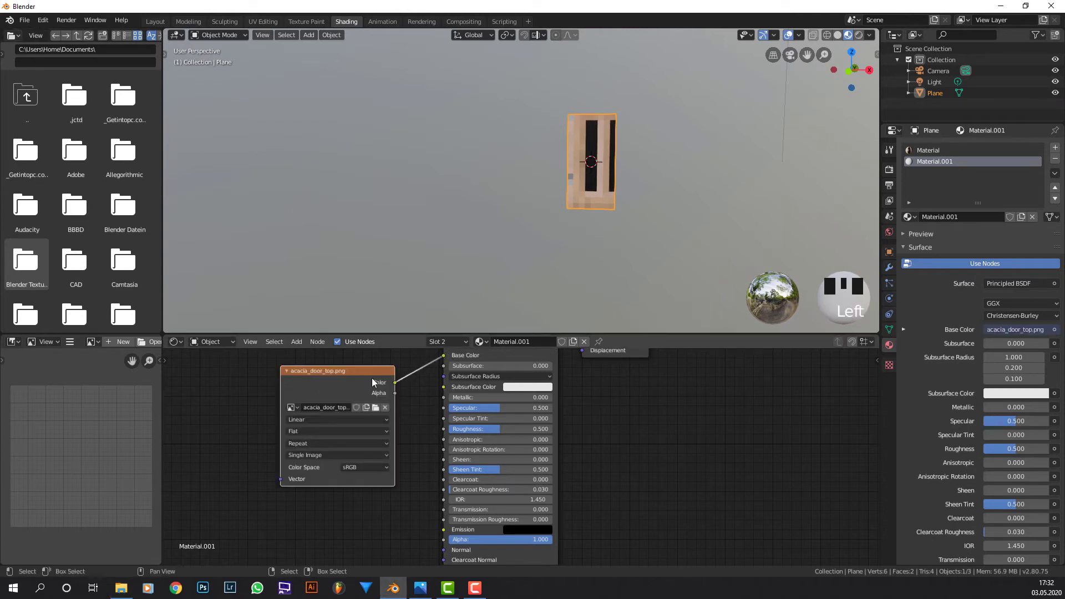
left_click(345, 420)
left_click(344, 438)
Step: Assign Material.001 to the door plane's upper face in Edit Mode and return to Object Mode
key("Tab")
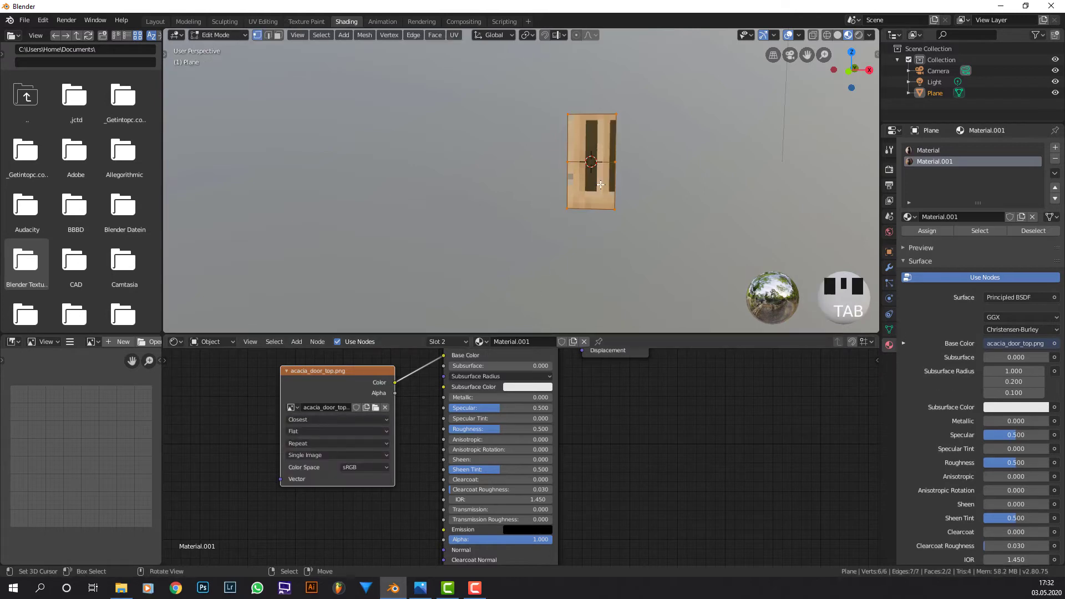
left_click(278, 35)
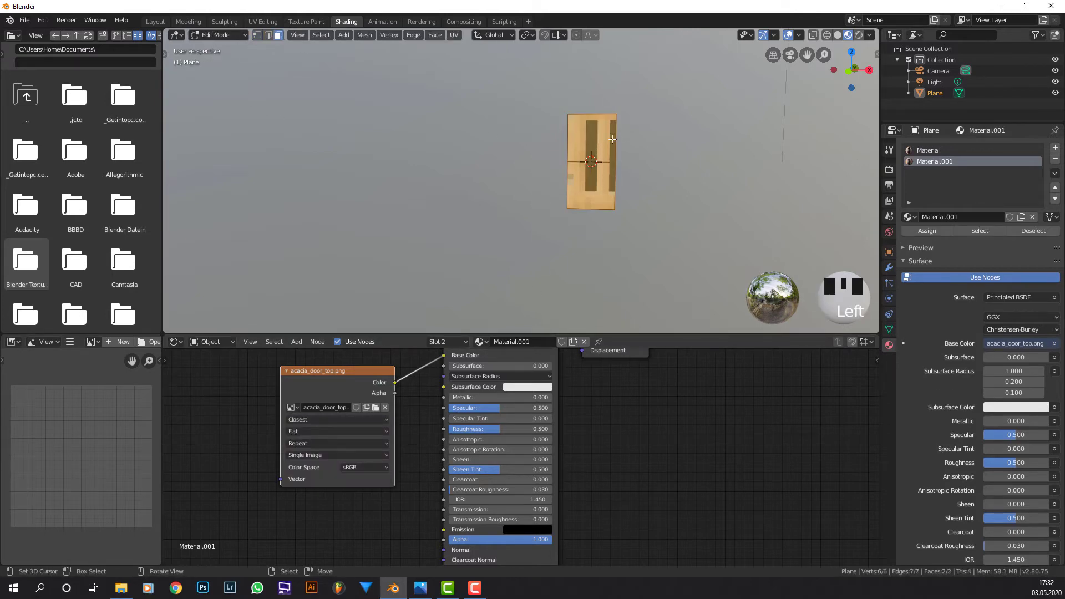
right_click(605, 139)
left_click(941, 163)
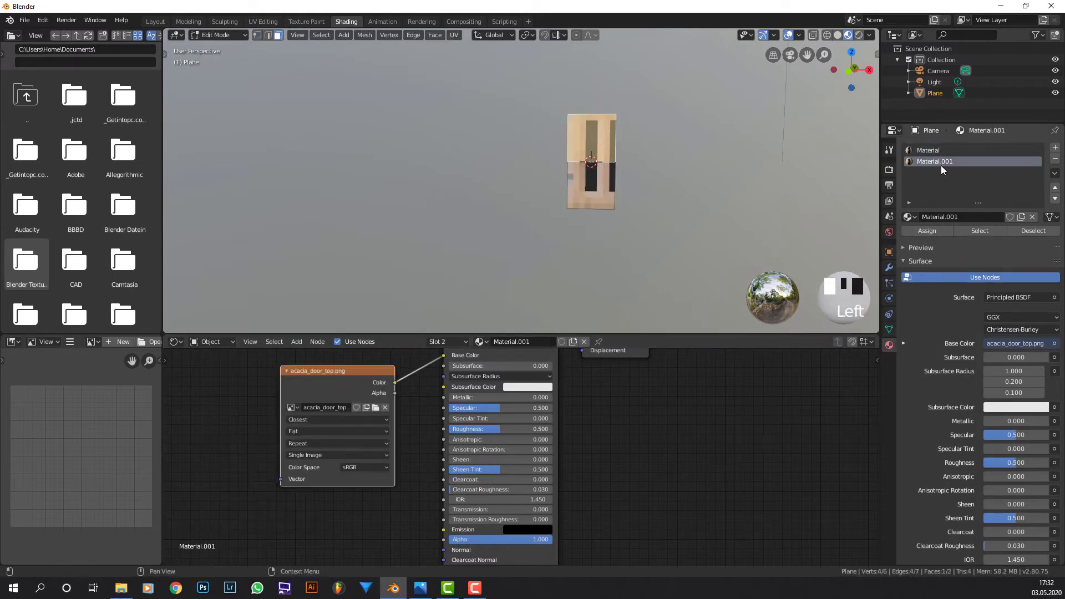
left_click(932, 232)
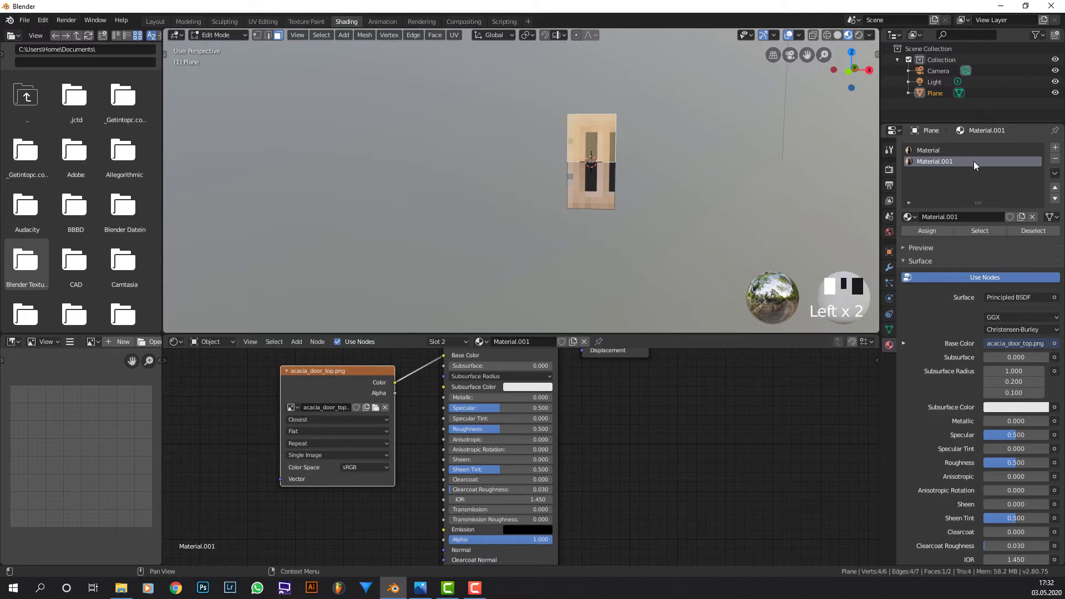
middle_click_drag(699, 195, 721, 185)
key("Tab")
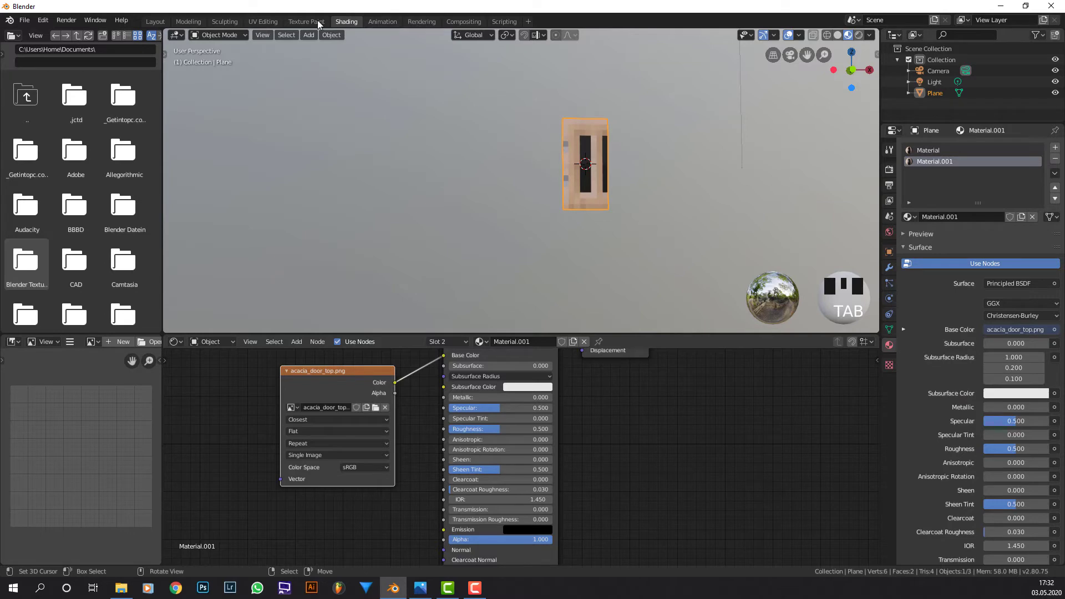
Step: In the UV Editing workspace, map the door's upper face from the front view with Project from View (Bounds)
left_click(263, 22)
middle_click_drag(499, 138, 852, 44)
scroll(852, 35, "down", 5)
left_click(849, 35)
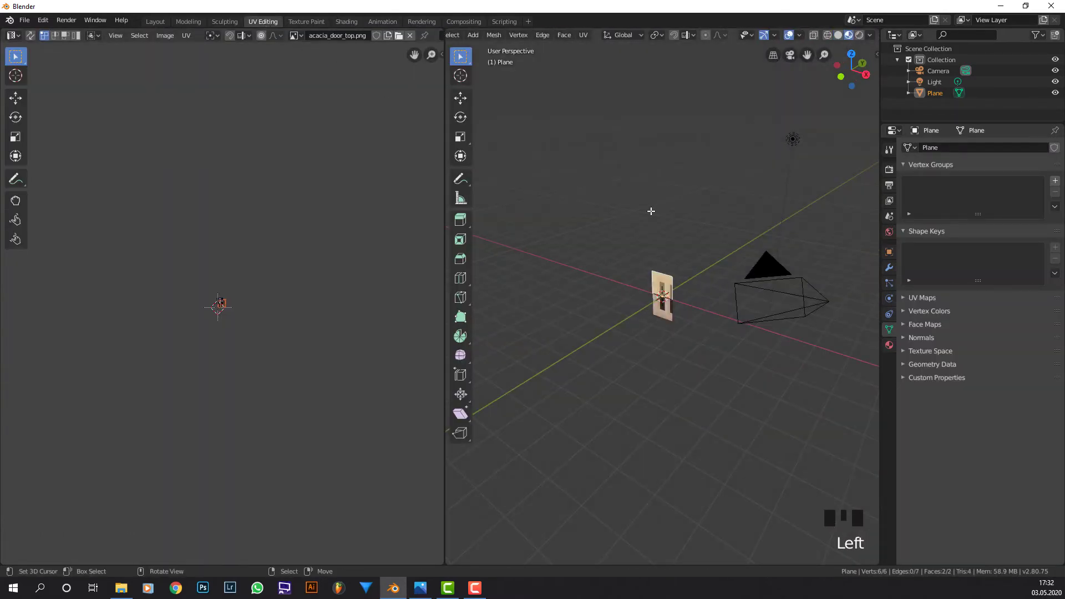
key("KP_0")
key("KP_1")
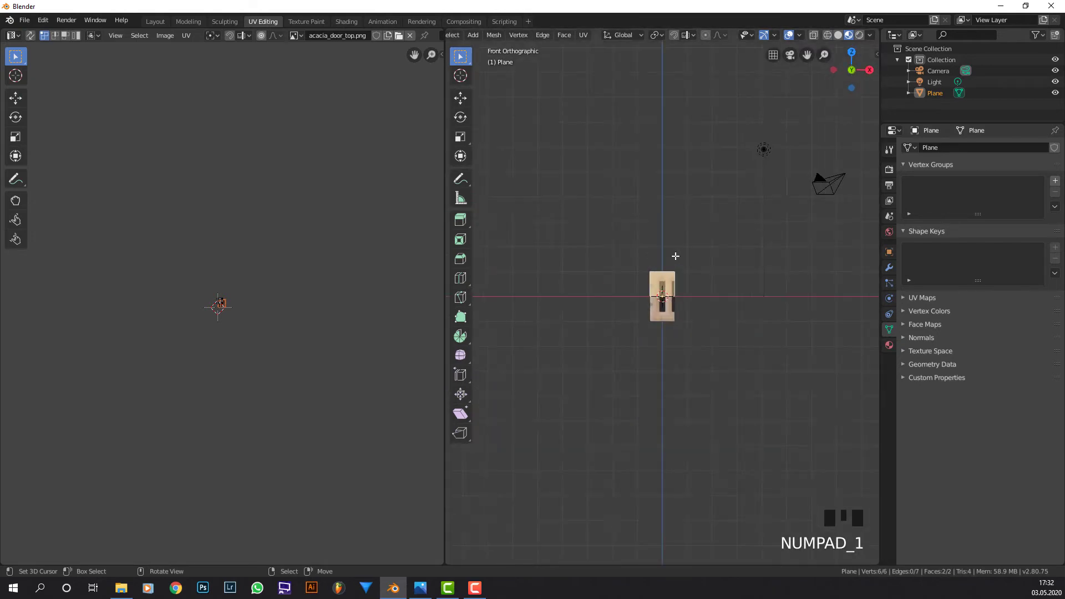
scroll(675, 255, "up", 7)
scroll(231, 324, "up", 10)
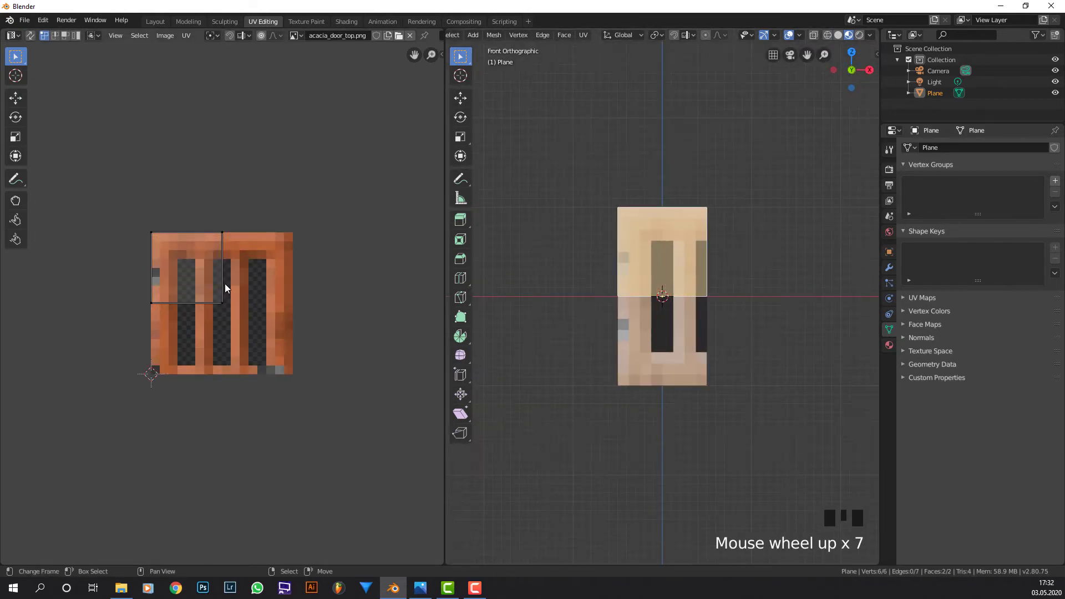
key("a")
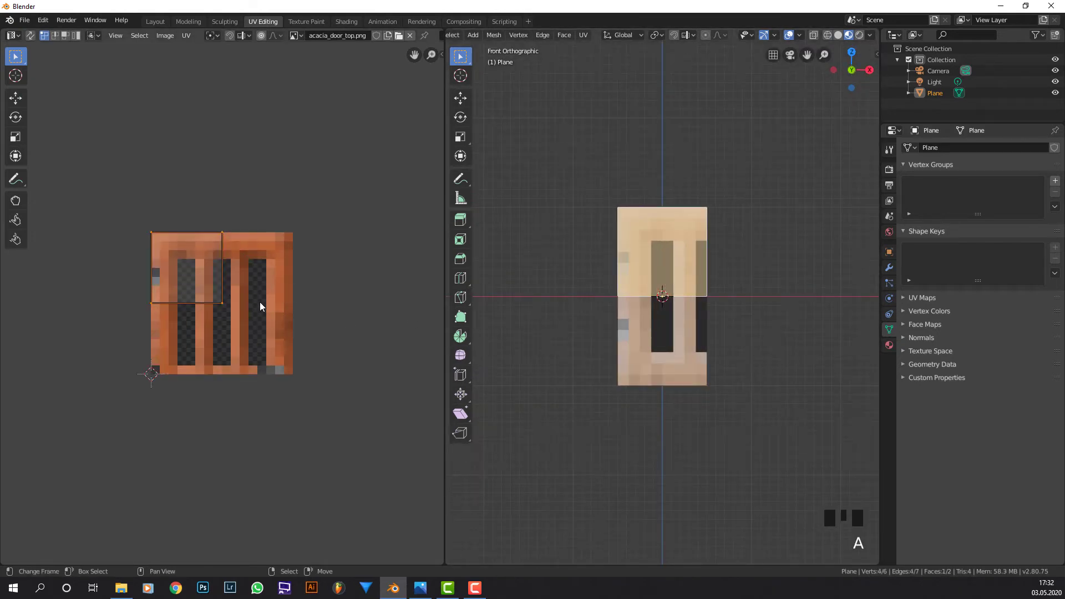
scroll(688, 383, "up", 2)
key("u")
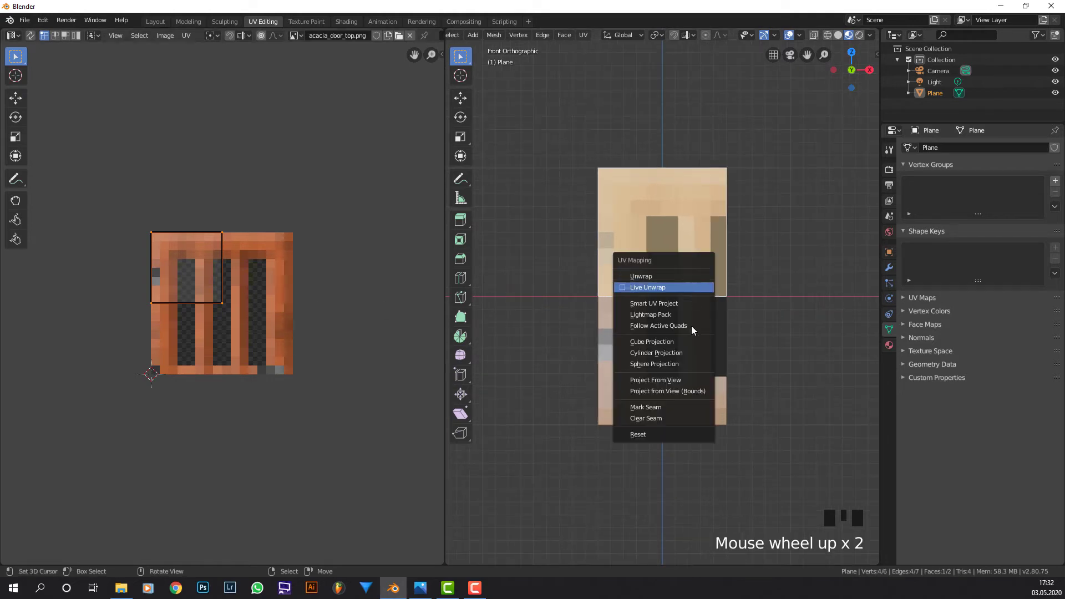
left_click(692, 392)
Step: Map the door's lower face with Project from View (Bounds) as well and return to Object Mode
key("Right")
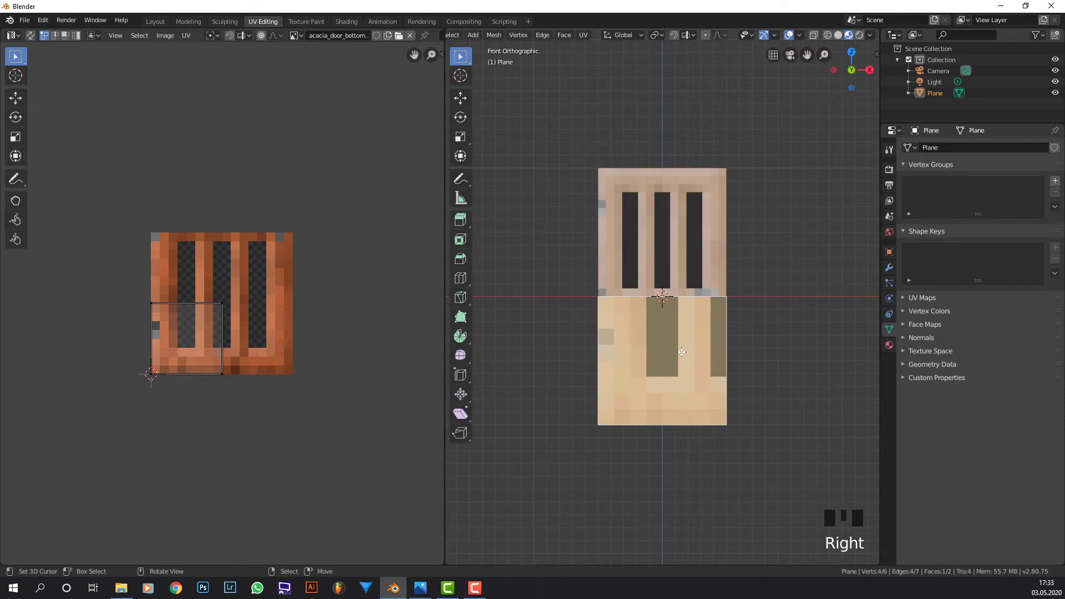
key("u")
left_click(680, 355)
key("Tab")
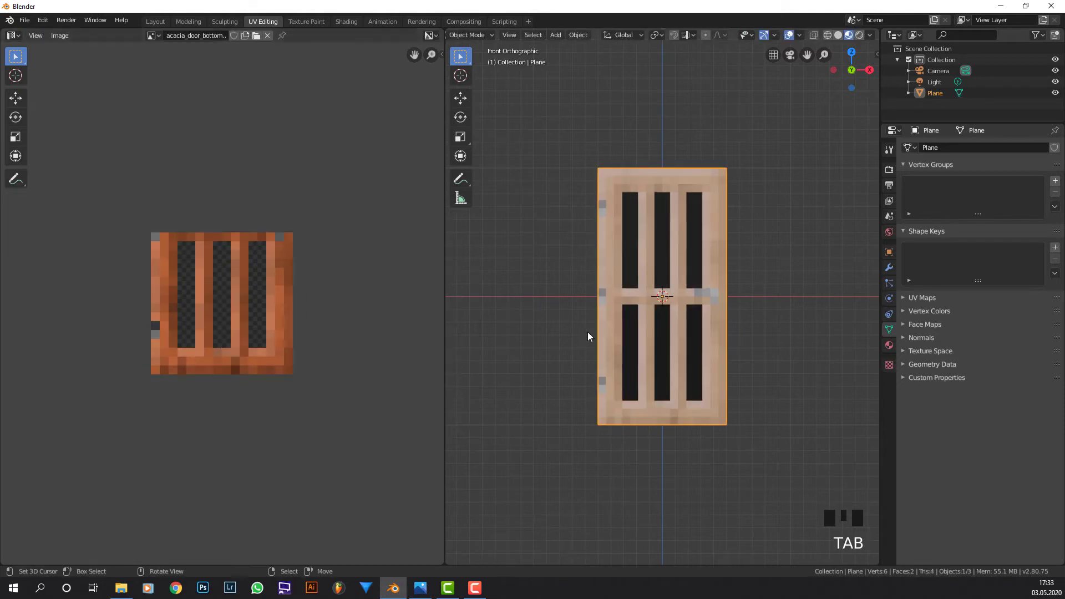
mouse_move(588, 336)
middle_mouse_down()
mouse_move(718, 316)
mouse_move(623, 328)
mouse_move(592, 320)
middle_mouse_up()
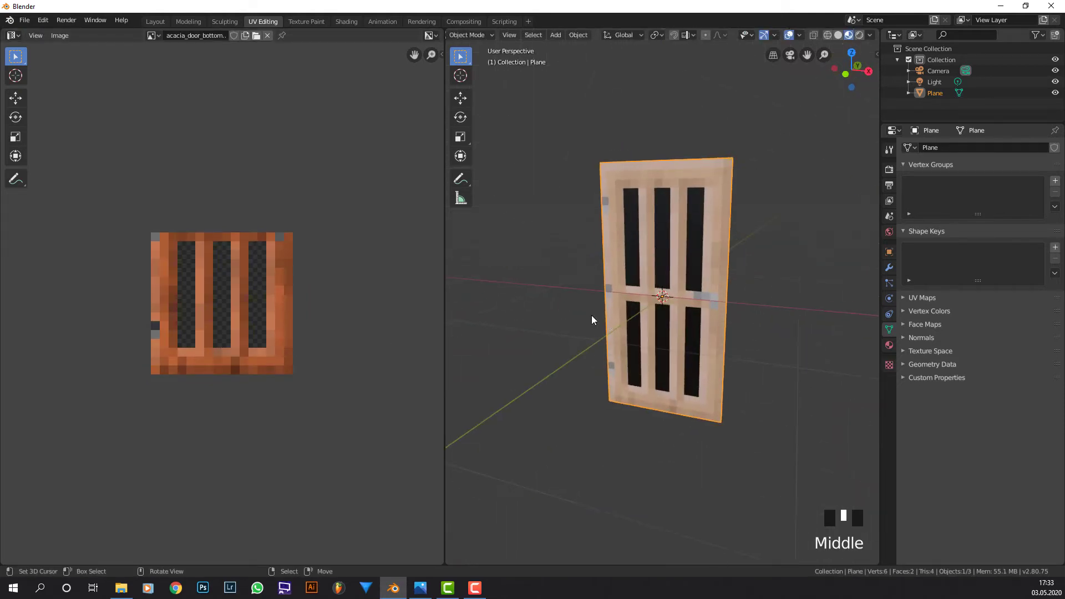
Step: Set the render engine to Cycles and show the door in rendered viewport shading in the Shading workspace
left_click(419, 23)
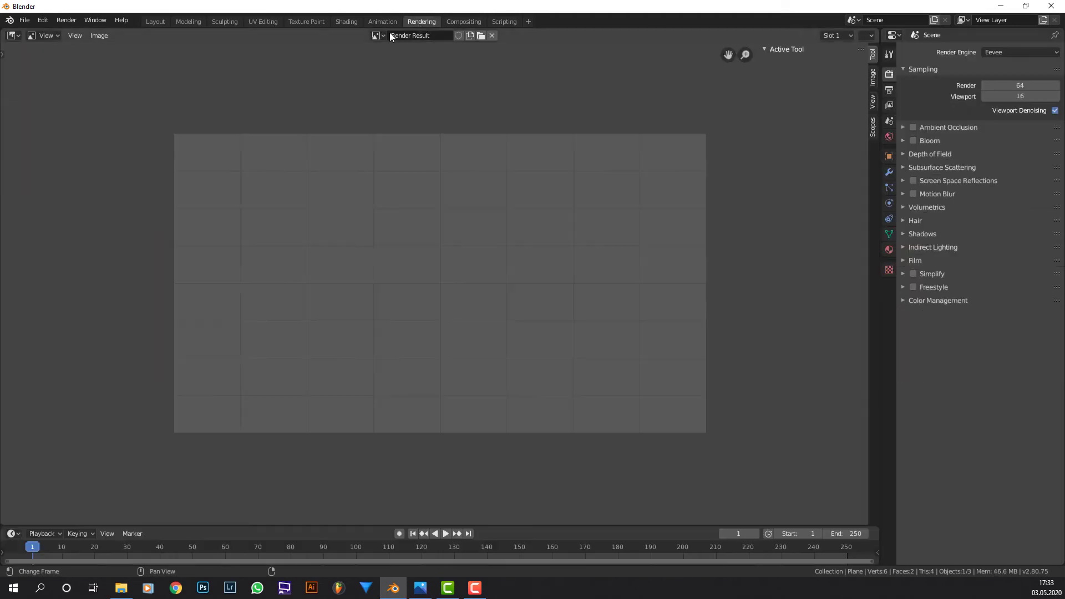
left_click(354, 25)
middle_click_drag(617, 190, 631, 203)
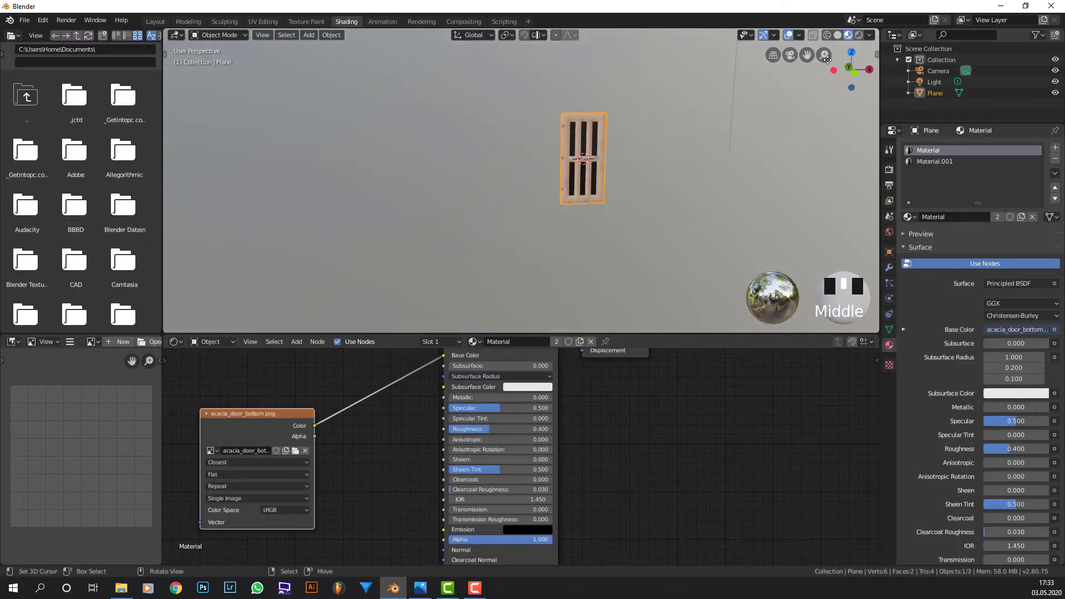
left_click(890, 169)
left_click(1004, 148)
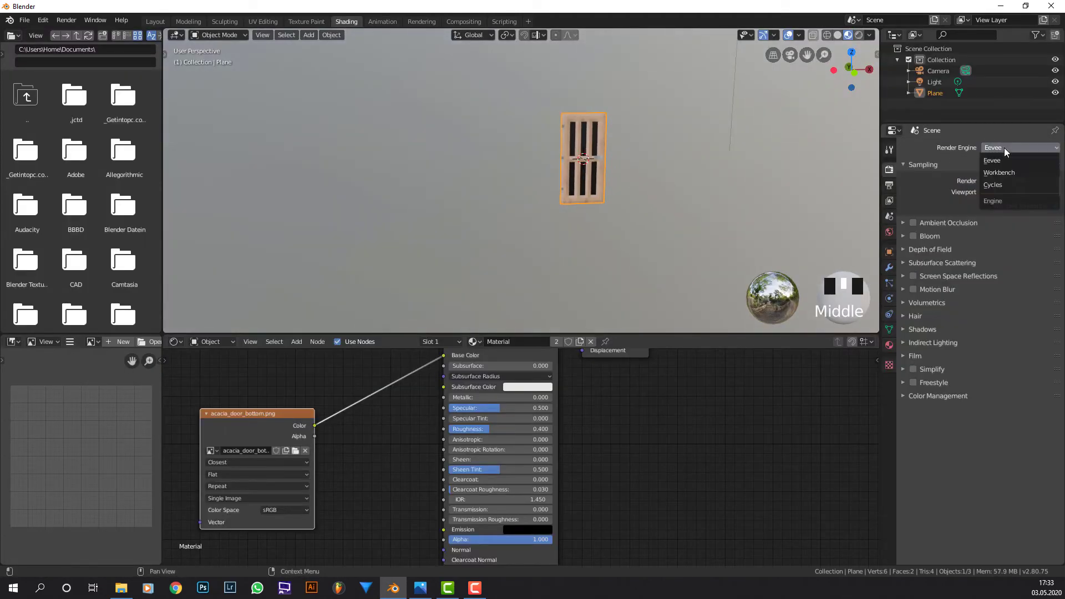
left_click(1004, 178)
left_click(859, 35)
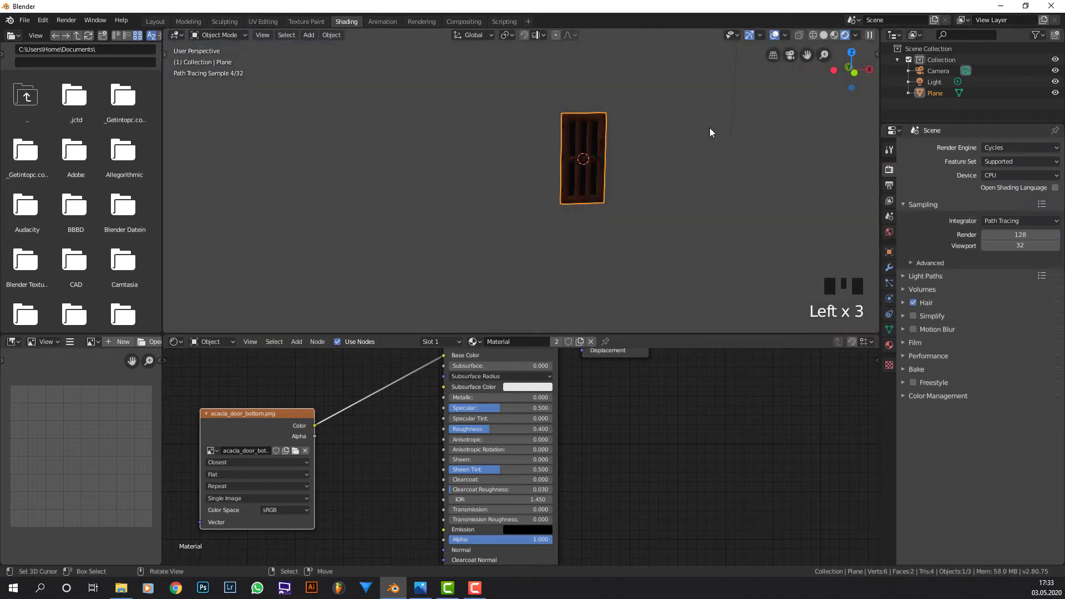
Step: Brighten the world background color to white
scroll(737, 118, "up", 5)
mouse_move(738, 118)
middle_mouse_down()
mouse_move(701, 138)
mouse_move(774, 142)
mouse_move(677, 182)
middle_mouse_up()
left_click(890, 233)
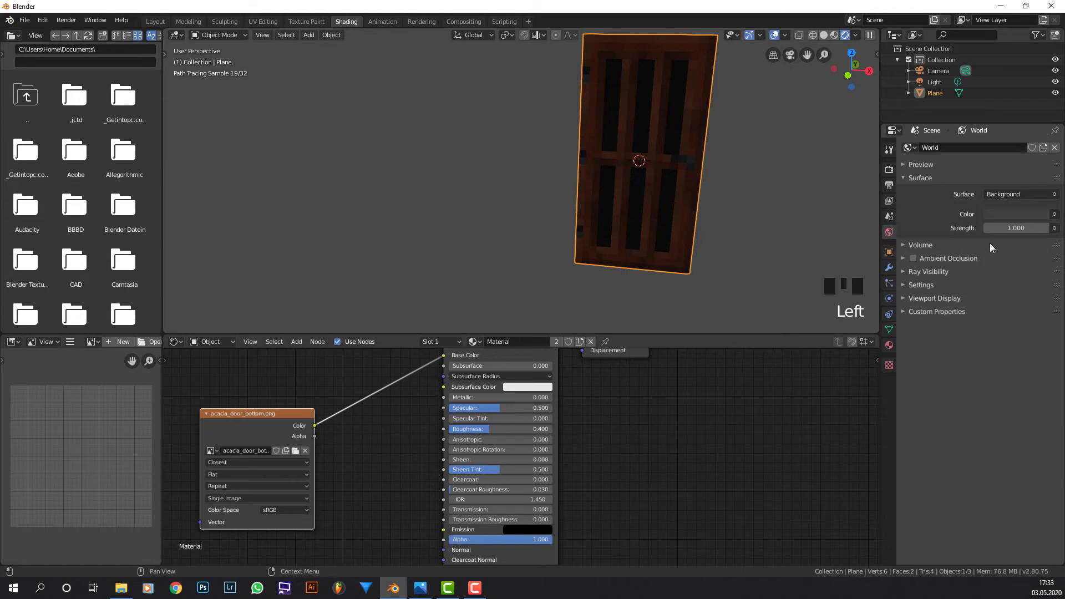
left_click(1008, 214)
scroll(993, 105, "up", 15)
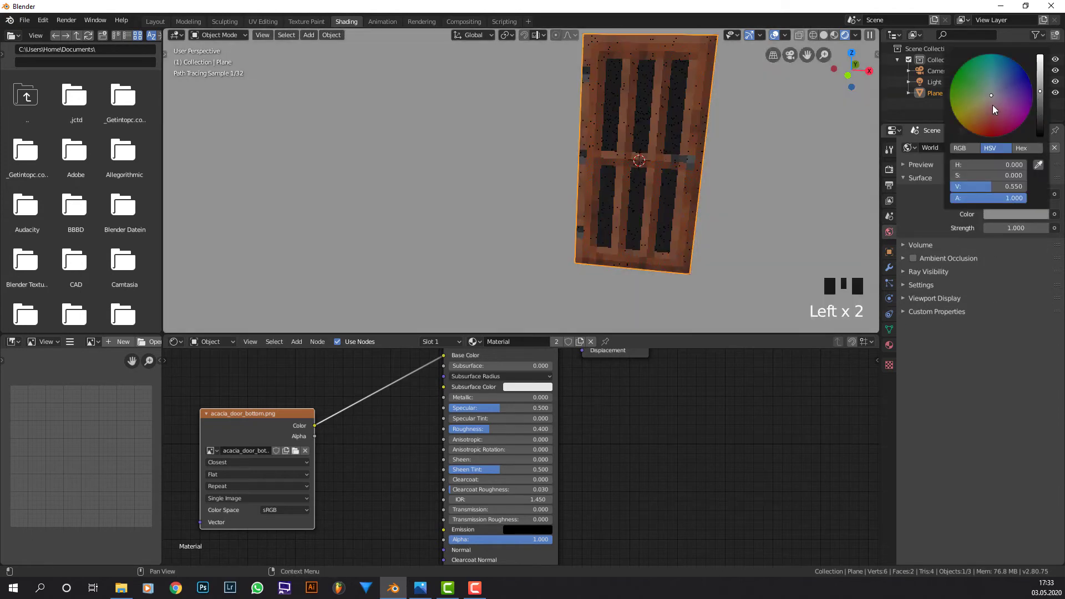
Step: Connect the acacia_door_bottom.png texture's Alpha output to the Principled BSDF's Alpha input
middle_click_drag(265, 411, 305, 408)
left_click_drag(305, 407, 291, 383)
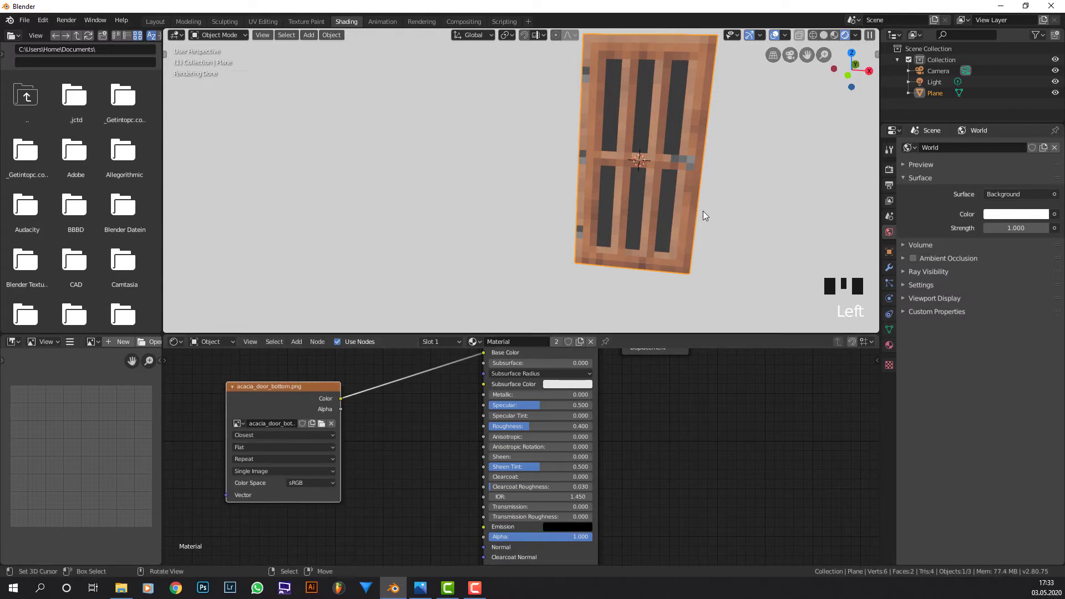
mouse_move(341, 409)
left_mouse_down()
mouse_move(407, 433)
mouse_move(406, 481)
mouse_move(348, 408)
left_mouse_up()
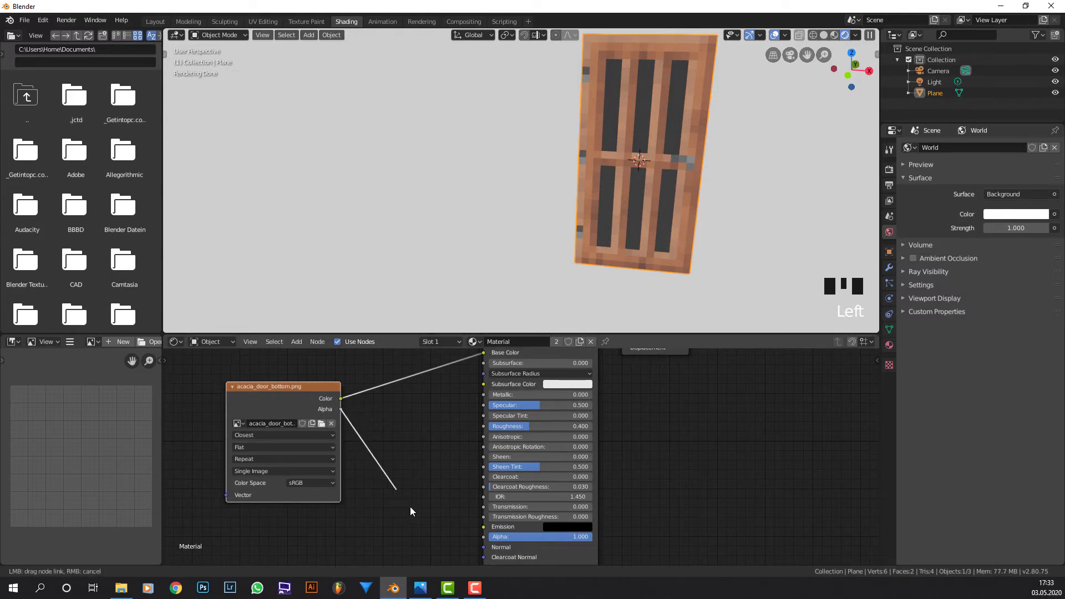
left_click_drag(410, 507, 441, 499)
middle_click_drag(441, 500, 420, 484)
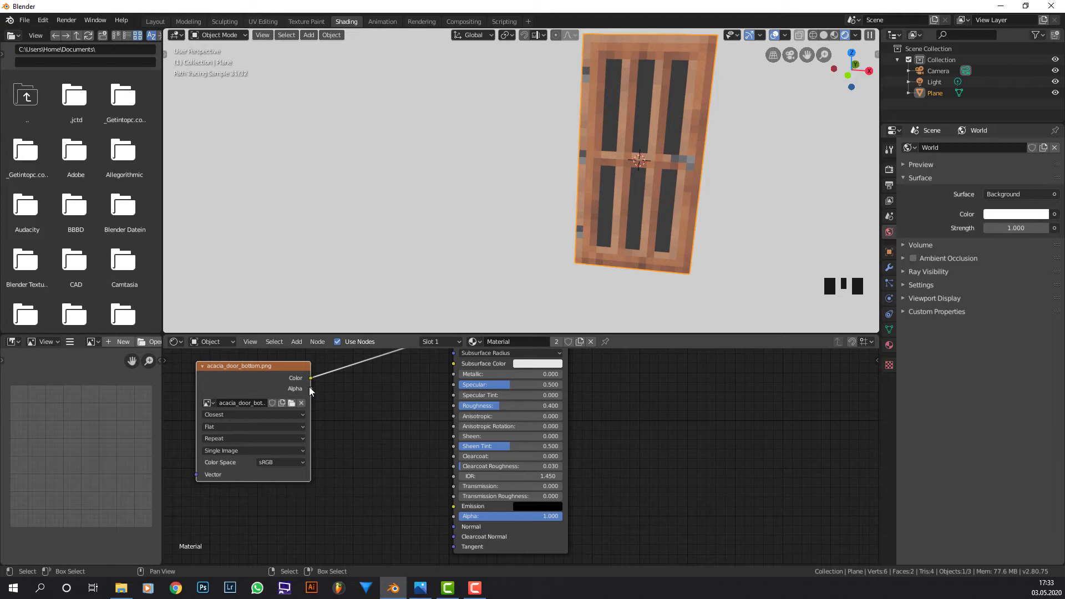
left_click_drag(310, 388, 454, 515)
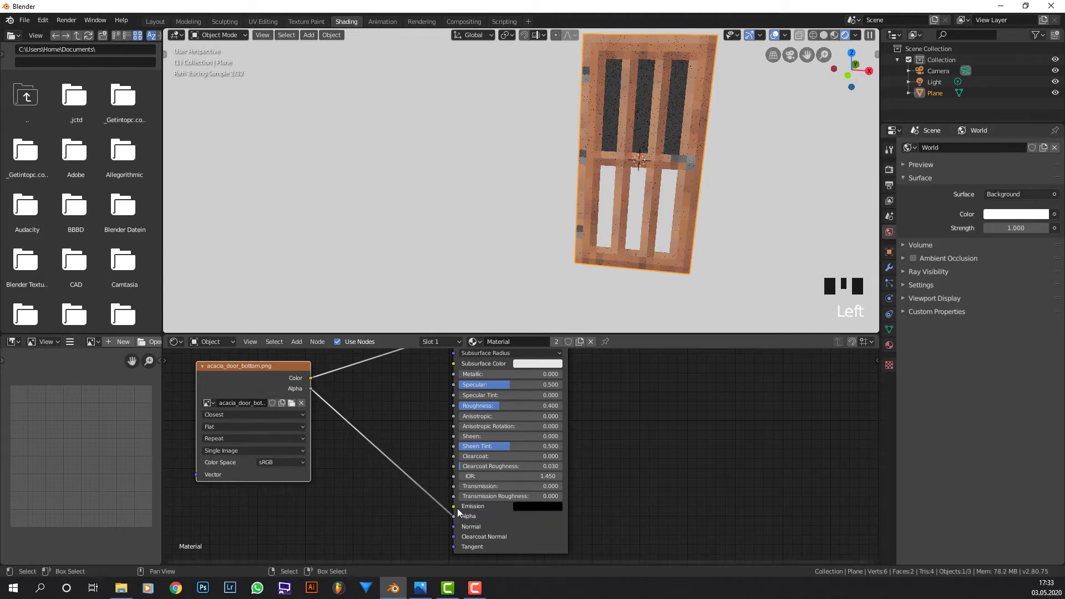
Step: In Material.001, connect the acacia_door_top.png texture's Alpha output to the Principled BSDF's Alpha input
middle_click_drag(690, 161, 678, 167)
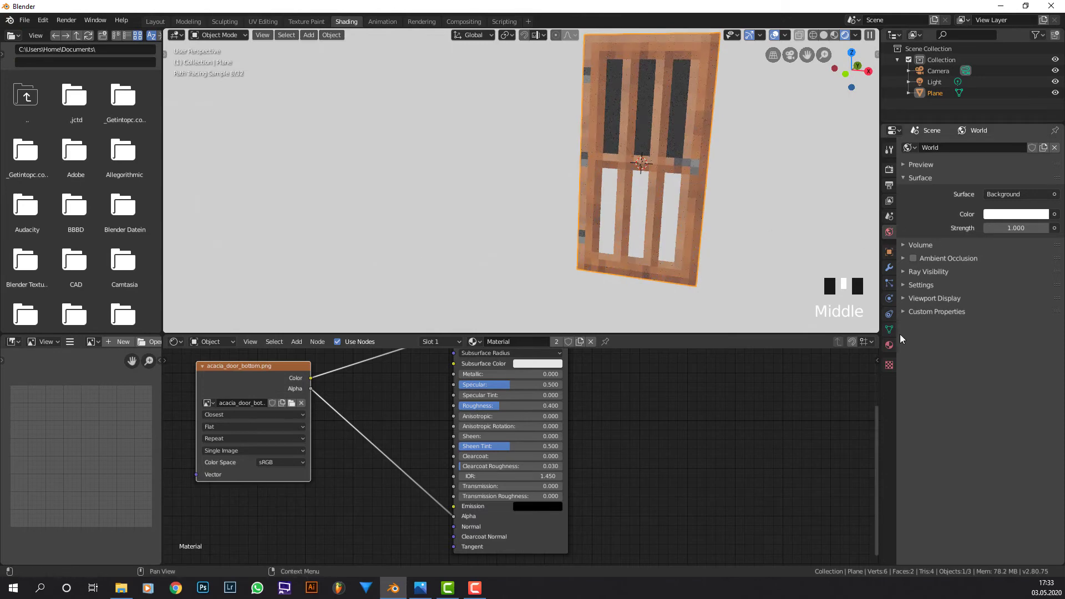
left_click(889, 345)
left_click(927, 165)
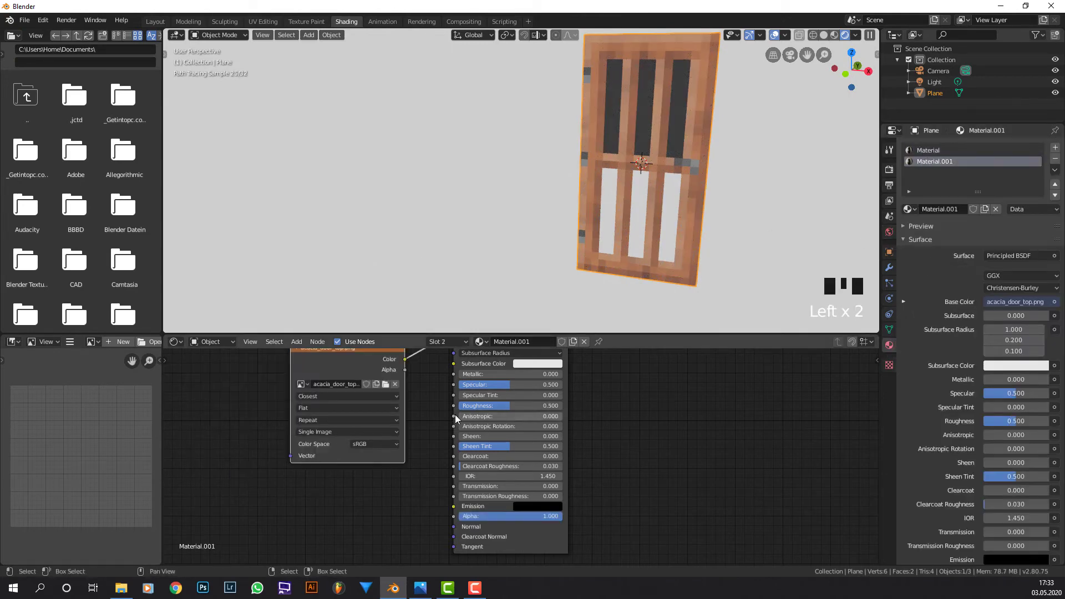
left_click_drag(409, 370, 457, 517)
middle_click_drag(650, 271, 680, 229)
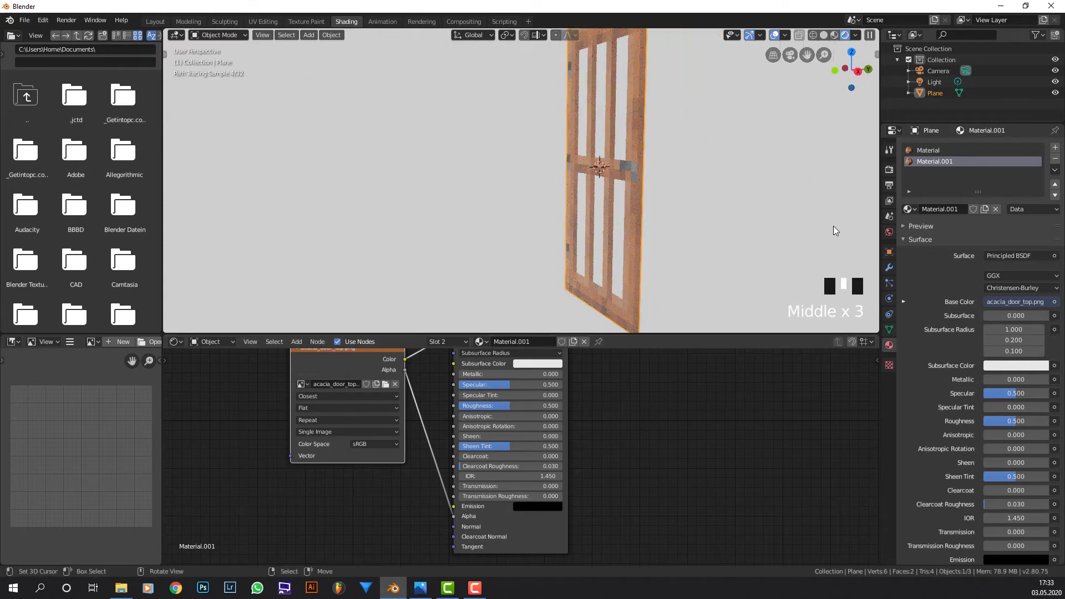
Step: Add a Solidify modifier to the door plane
left_click(890, 268)
left_click(694, 137)
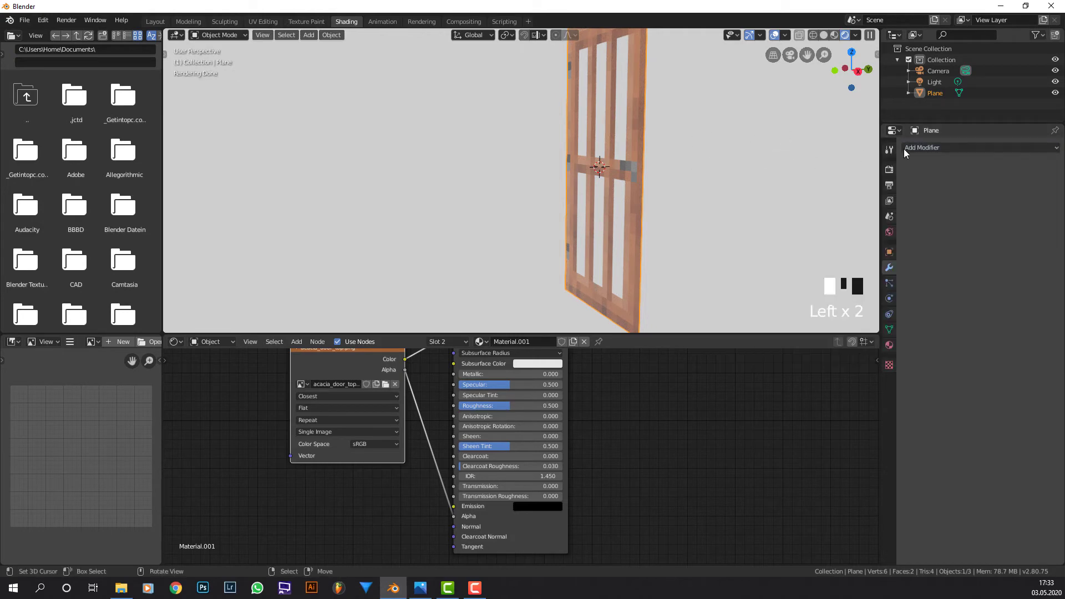
left_click(904, 149)
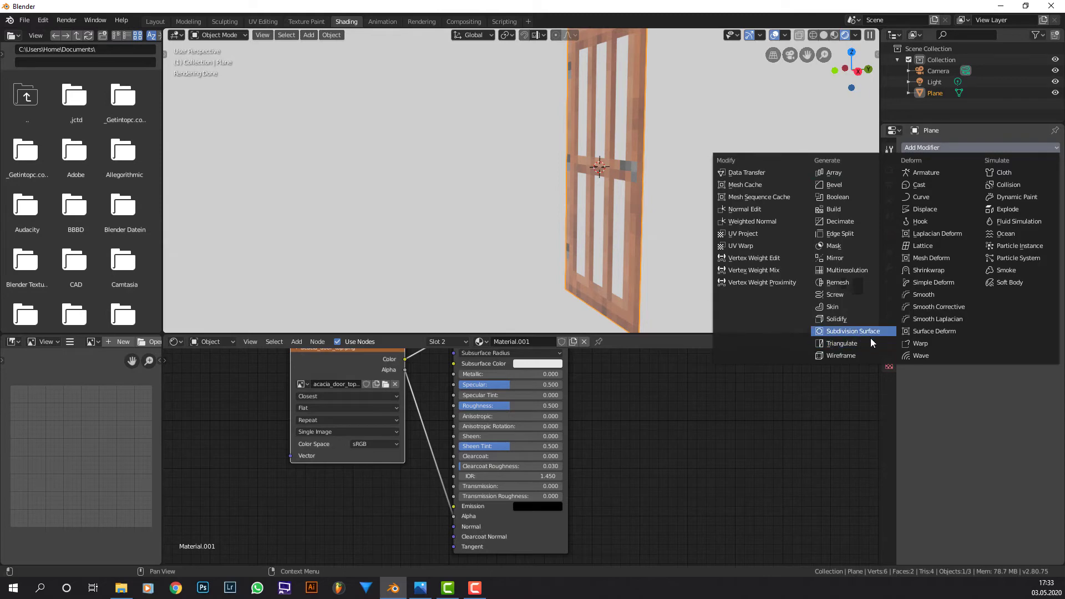
left_click(871, 319)
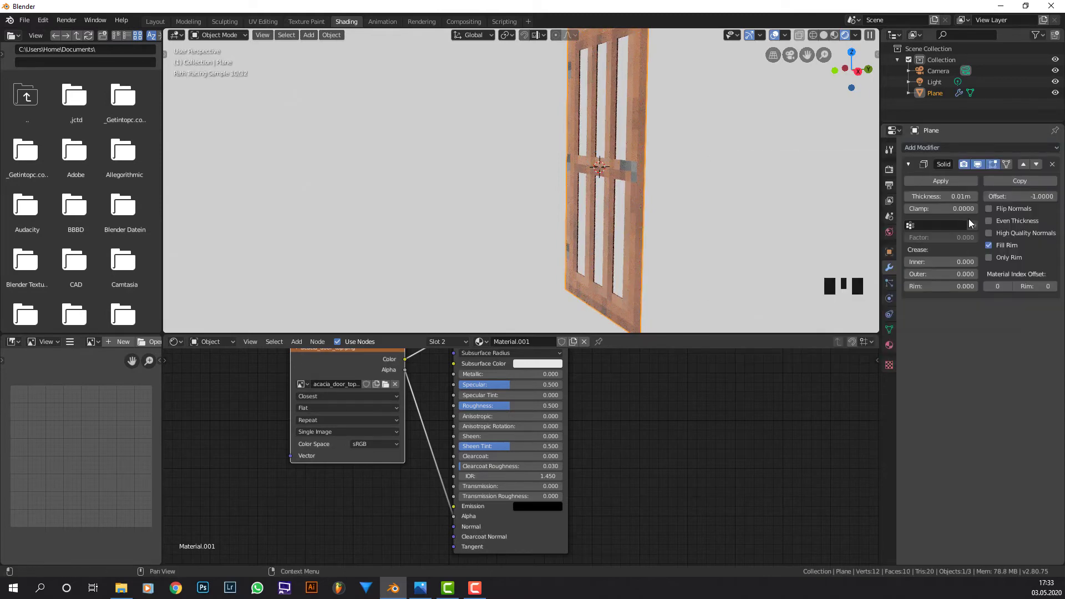
Step: Try a Solidify thickness of 0.1 m and view the door from the side
left_click(960, 196)
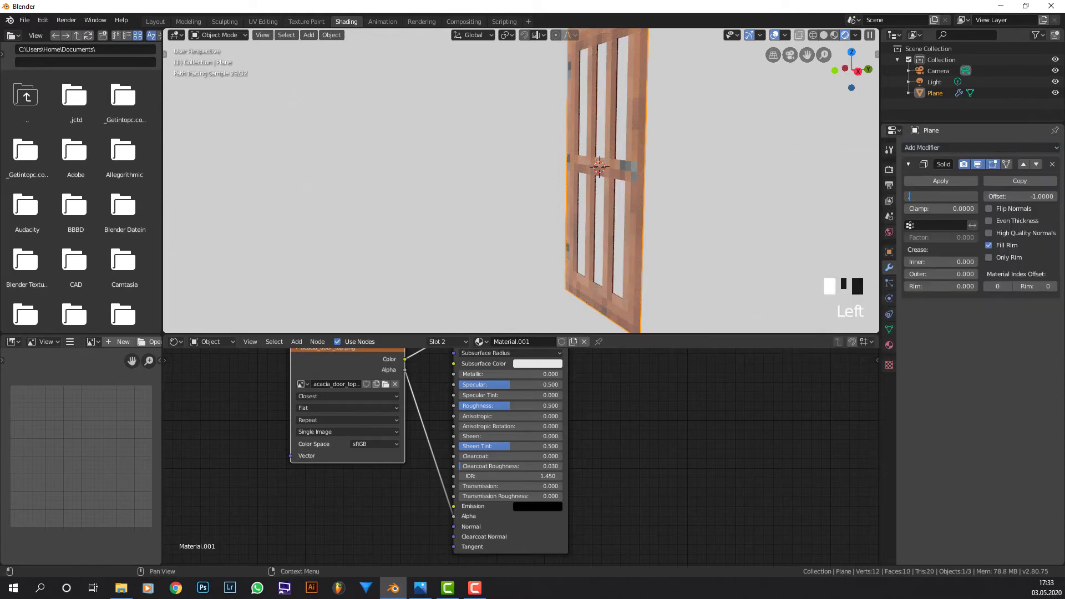
type("0.1")
key("Return")
middle_click_drag(790, 192, 767, 192)
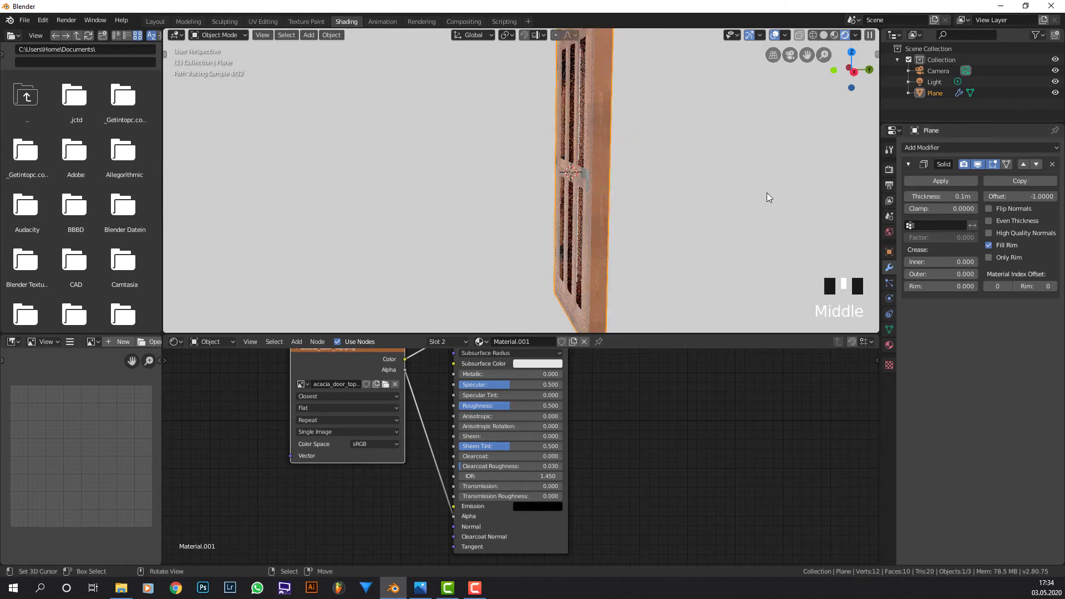
Step: Set the Solidify modifier's thickness to 0.6 m
left_click(965, 196)
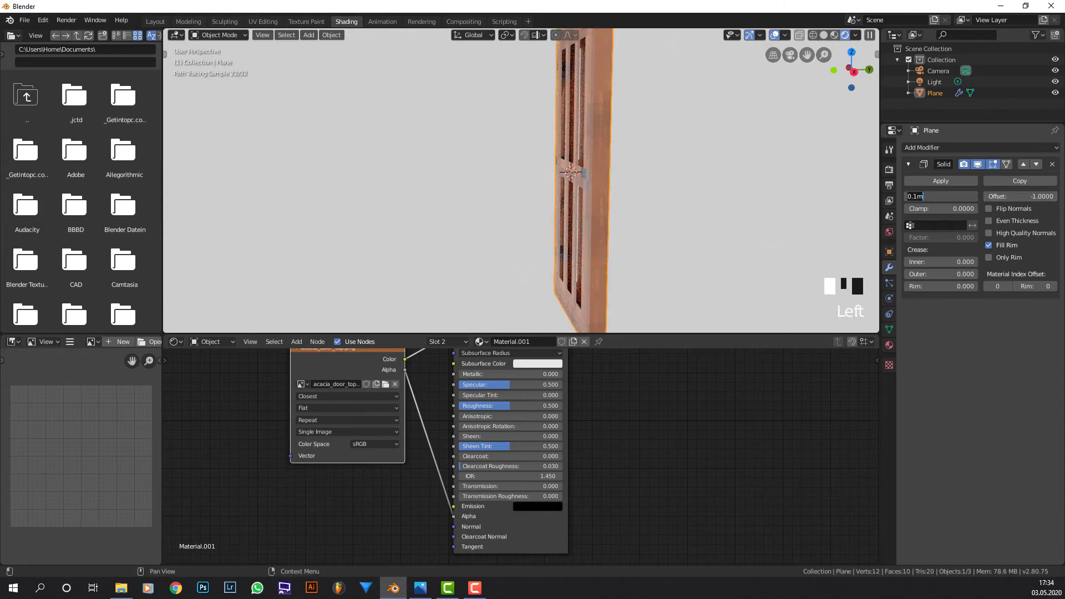
type(".6")
key("Return")
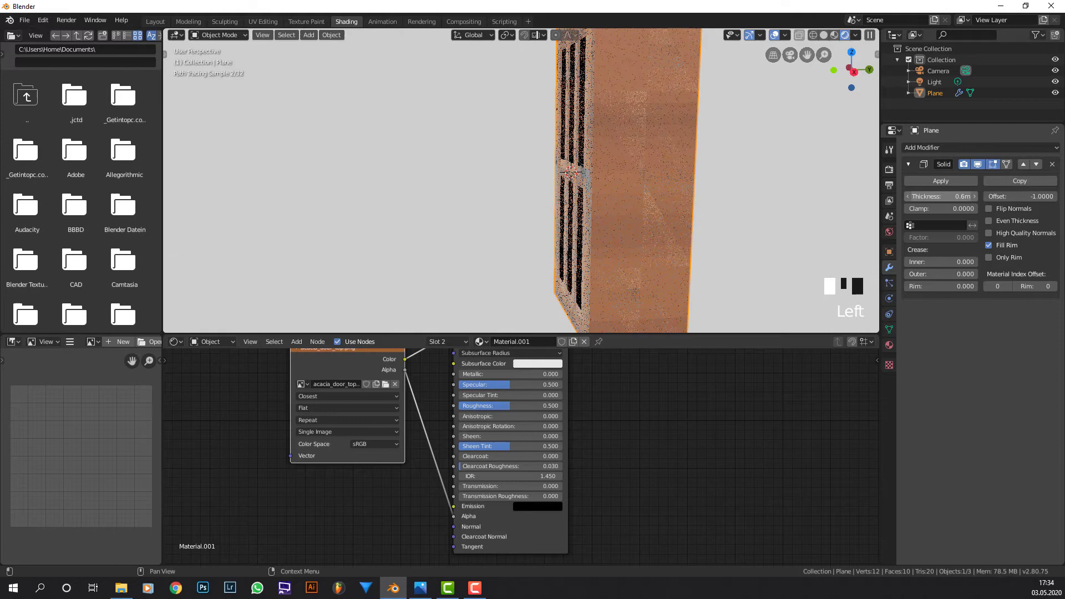
Step: Set the Solidify modifier's thickness to 0.06 m and inspect the door from the front and side
left_click(943, 197)
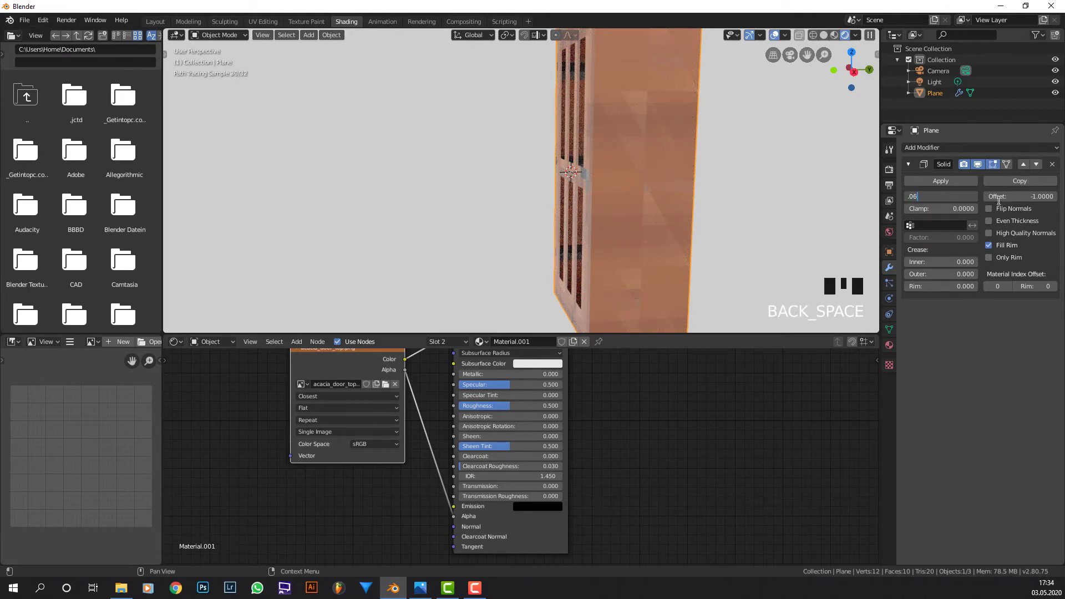
type(".06")
key("Return")
middle_click_drag(785, 196, 761, 201)
middle_click_drag(643, 198, 740, 194)
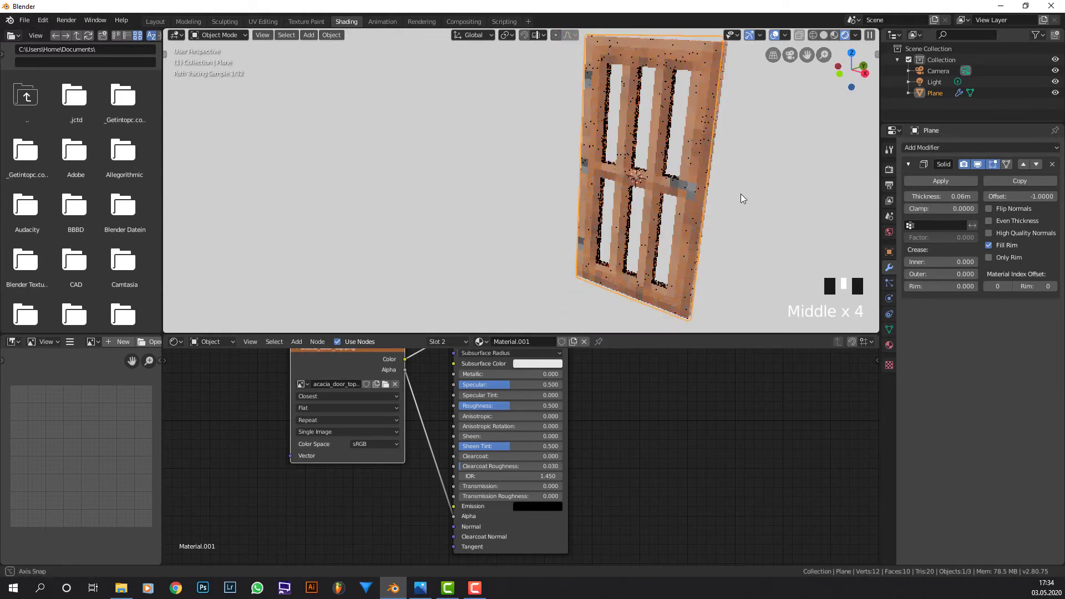
Step: Connect the acacia_door_top.png texture's Color output to the Principled BSDF's Normal input
middle_click_drag(612, 388, 657, 390)
left_click_drag(409, 370, 461, 502)
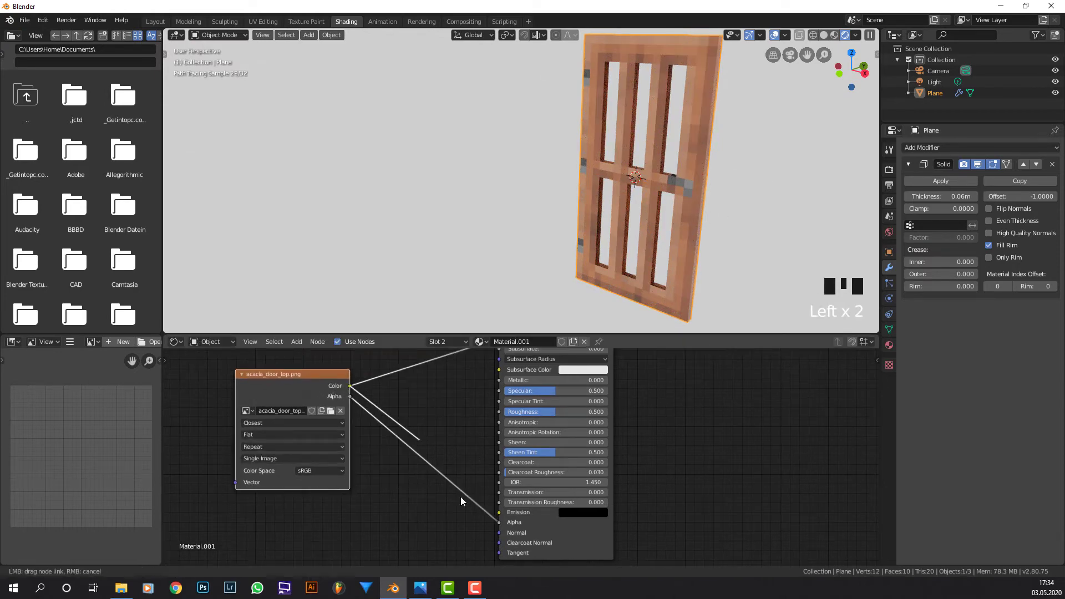
left_click_drag(498, 542, 519, 533)
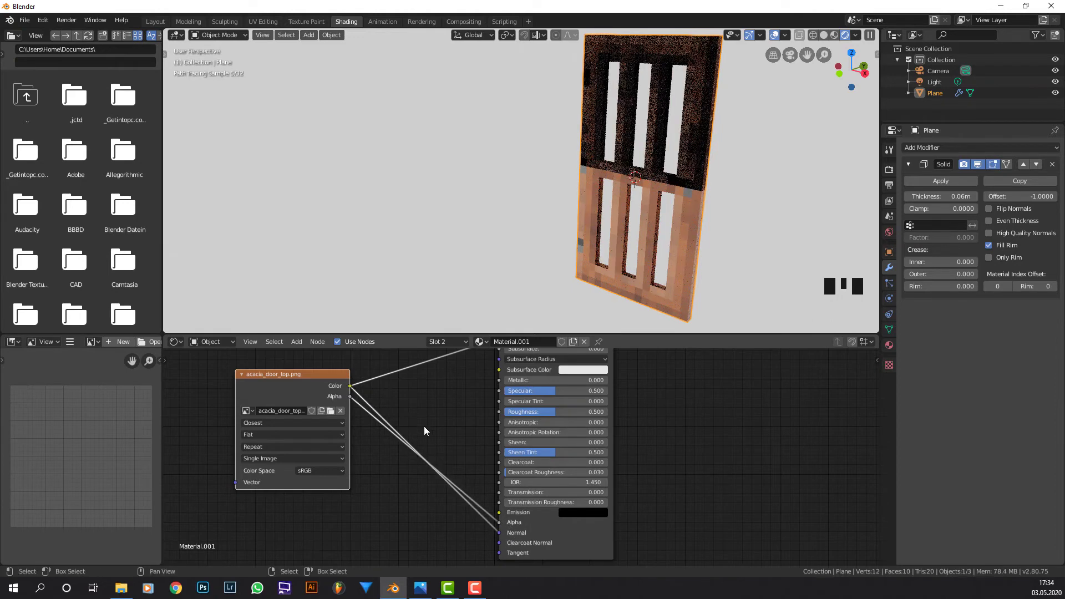
Step: Insert a Bump node on the link between the texture's Color output and the Principled BSDF's Normal input
left_click_drag(299, 373, 231, 392)
key("shift+a")
mouse_move(447, 409)
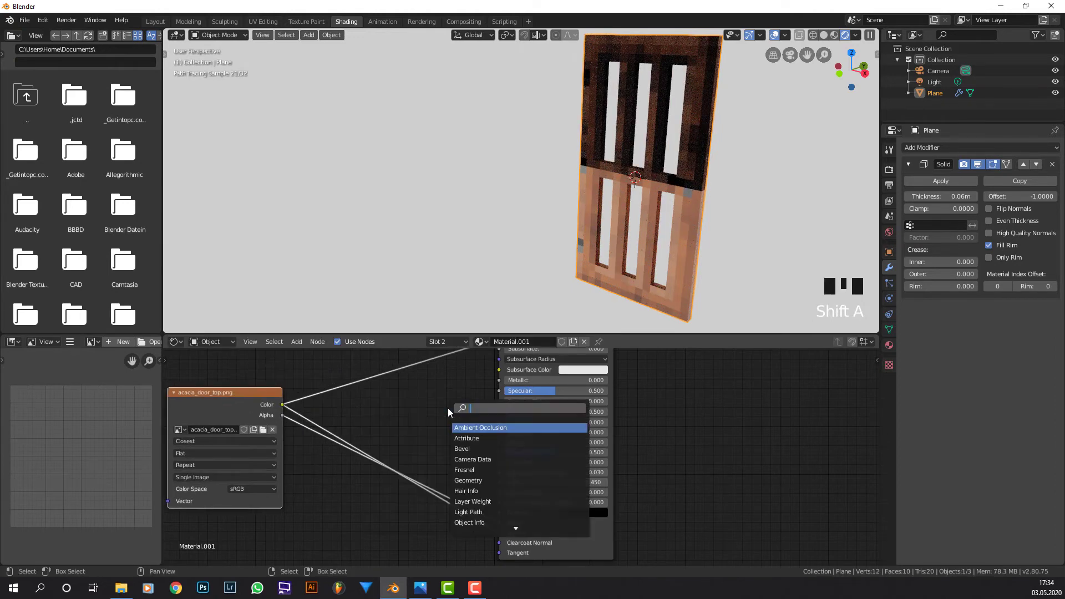
type("bump")
key("Return")
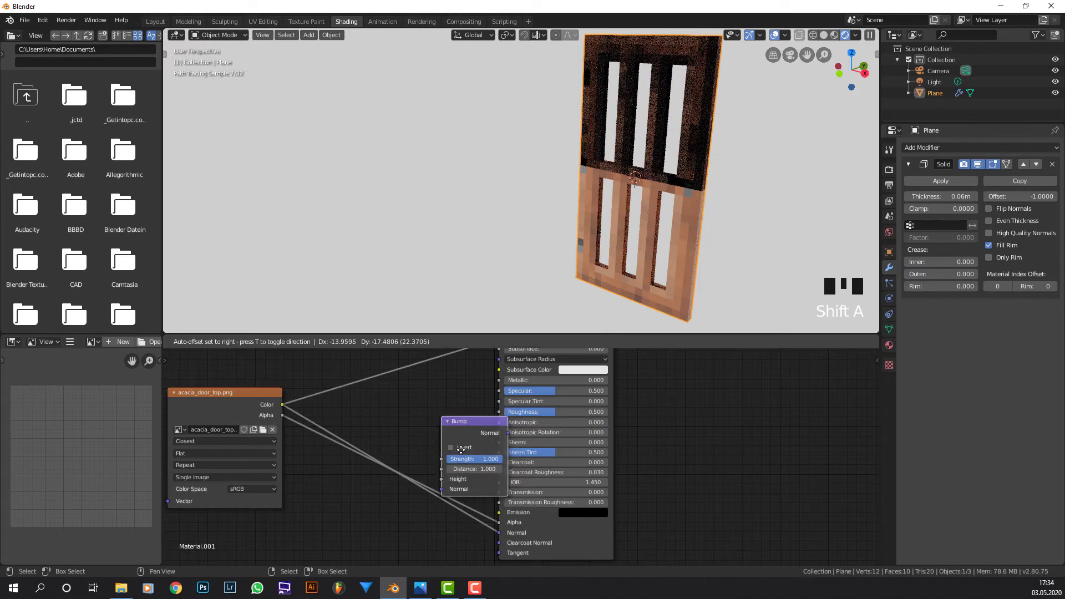
left_click(389, 511)
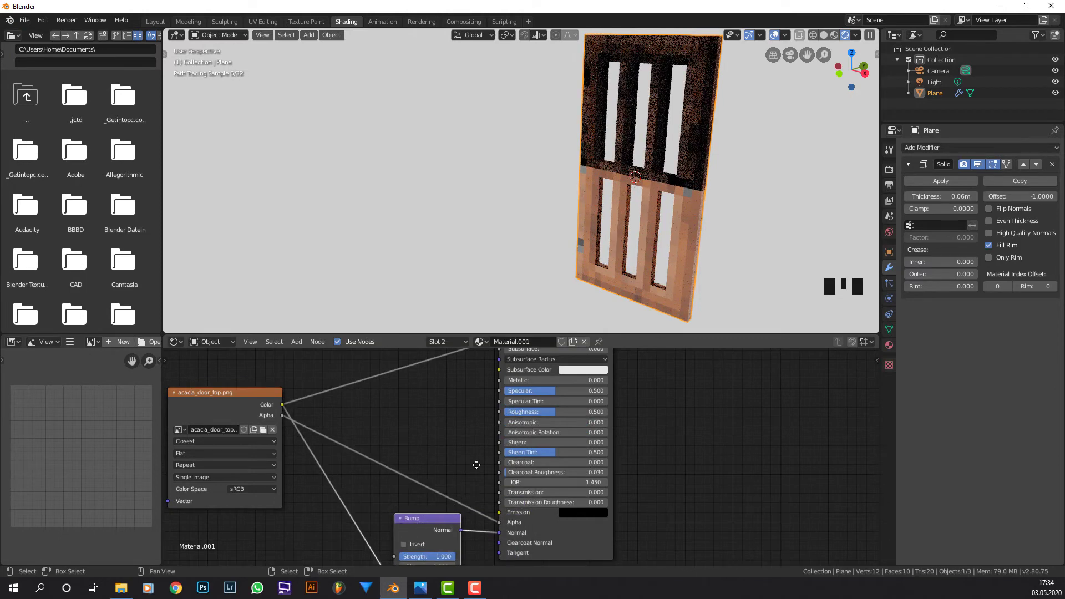
Step: Move the texture's link from the Bump node's Normal input to Height and set the Bump distance to 0.6
scroll(467, 473, "up", 1)
scroll(472, 460, "up", 2)
middle_click_drag(502, 443, 533, 432)
middle_click_drag(430, 557, 429, 522)
left_click_drag(428, 517, 428, 502)
double_click(477, 487)
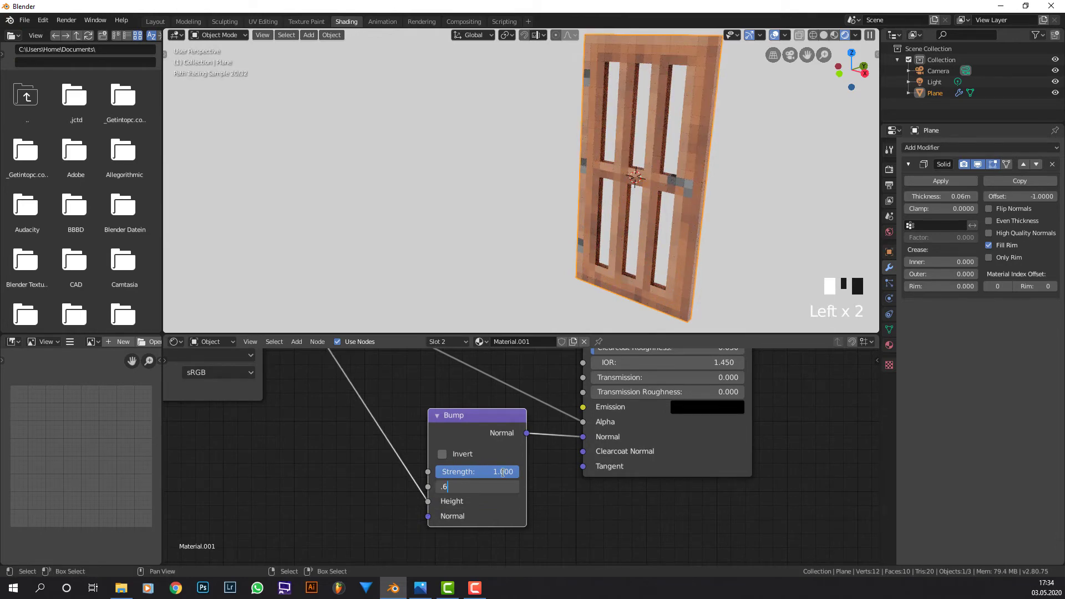
type(".6")
key("Return")
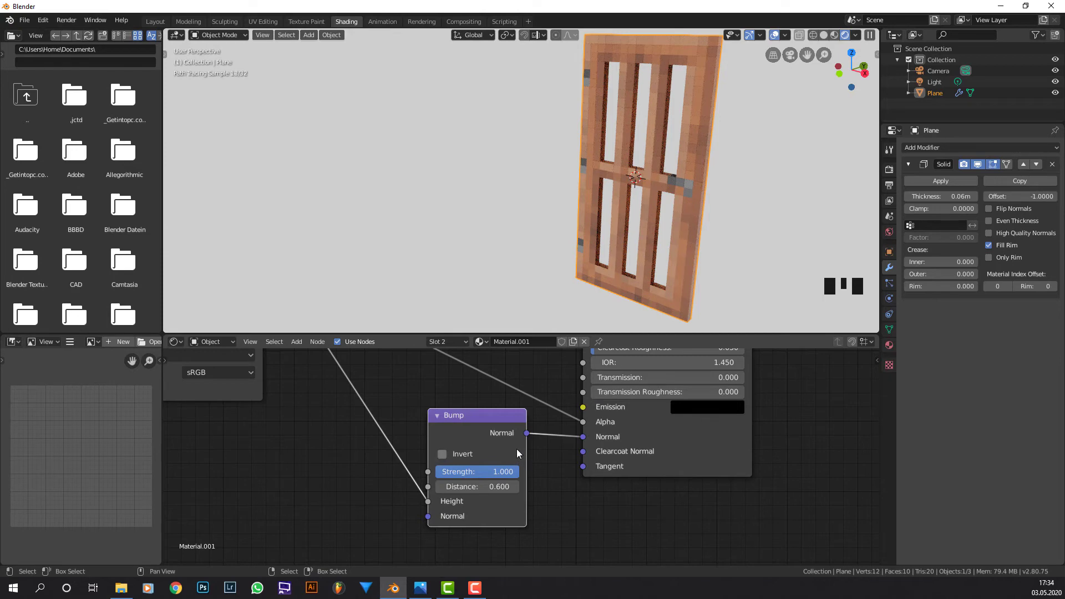
Step: Insert a ColorRamp node on the link between the texture's Color output and the Bump node's Height input
middle_click_drag(424, 384, 524, 408)
key("shift+a")
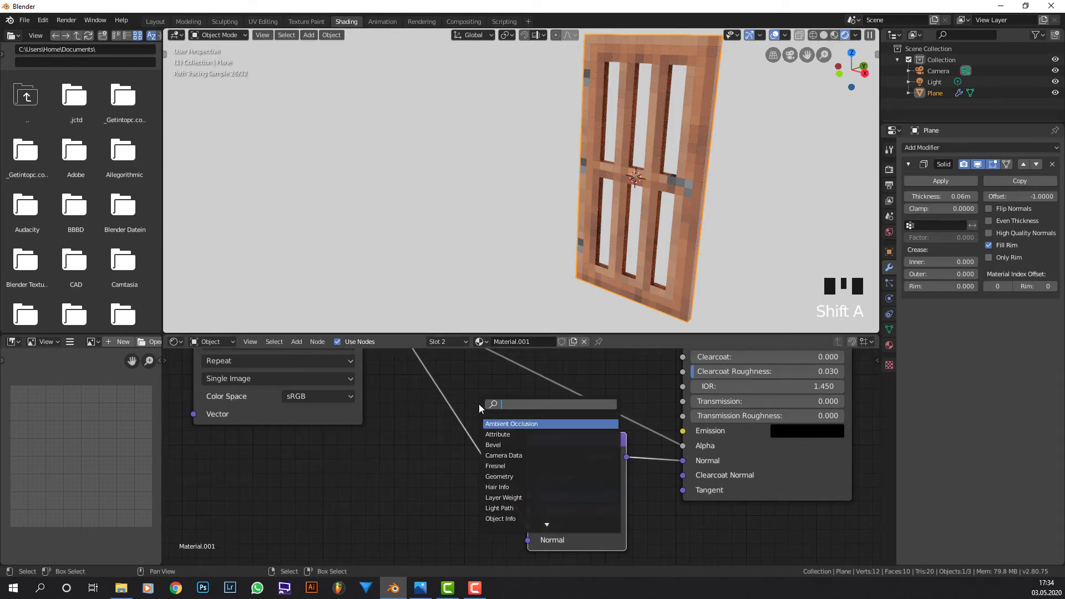
key("Escape")
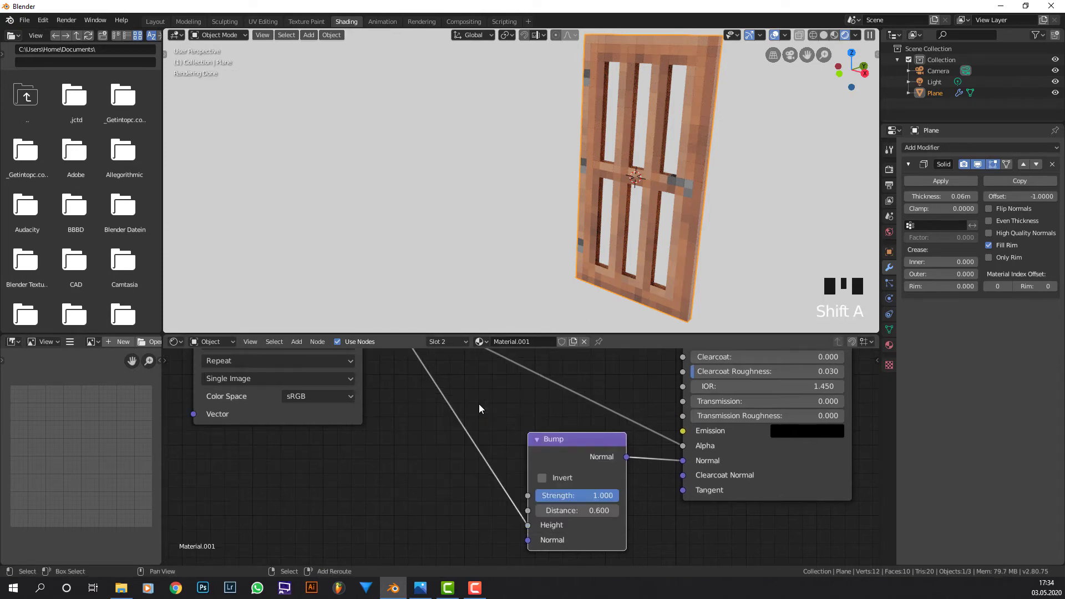
key("shift+a")
type("scolo")
key("Return")
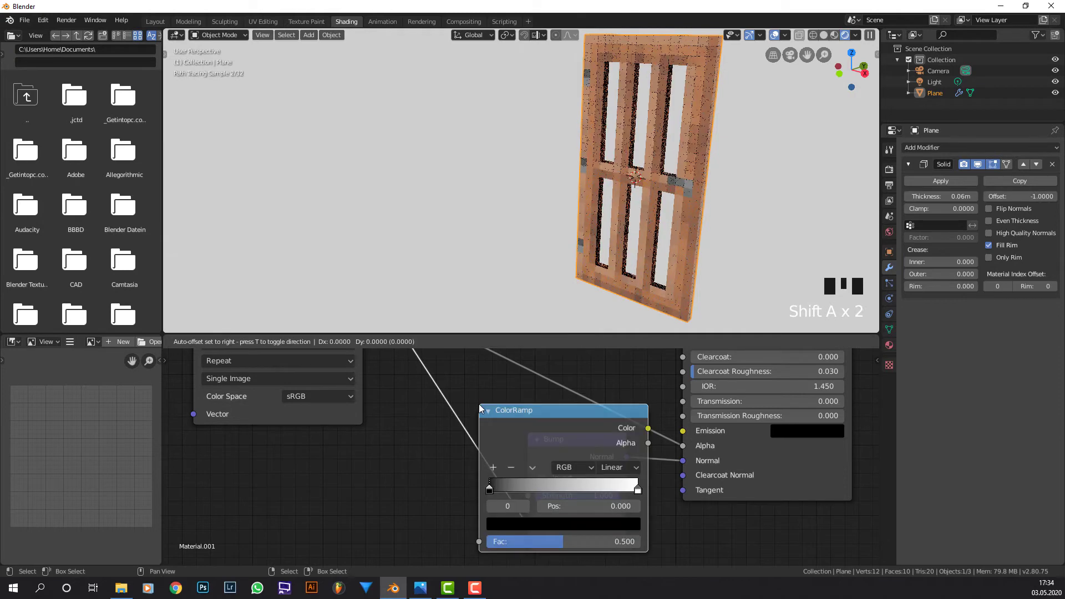
left_click(422, 407)
Step: Preview the ColorRamp output, shift its black stop to position 0.064, and restore the Principled BSDF as output
left_click(509, 434, "ctrl+shift")
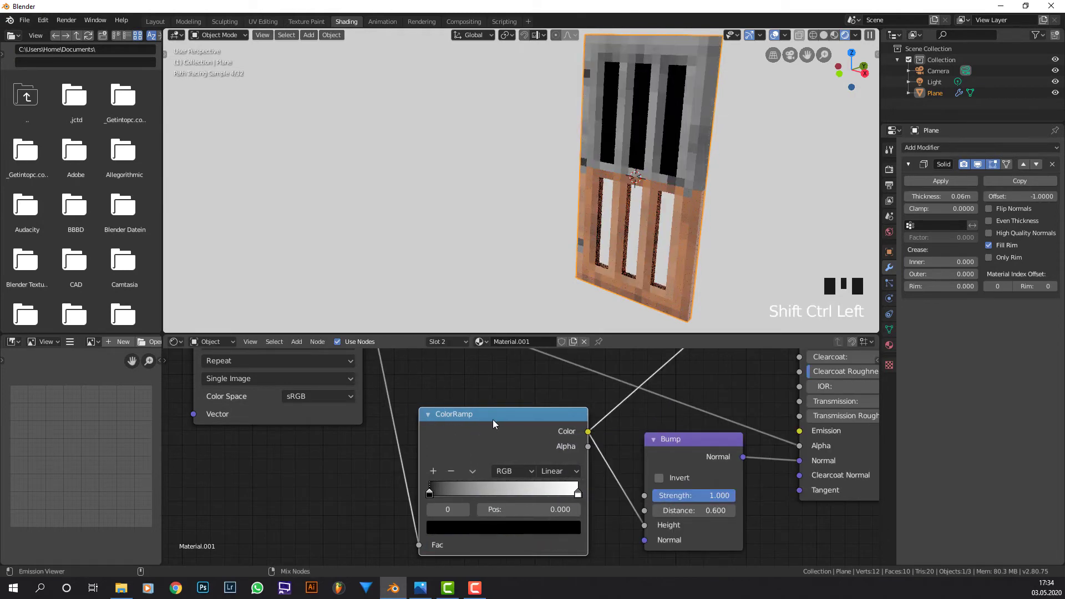
left_click_drag(434, 492, 441, 491)
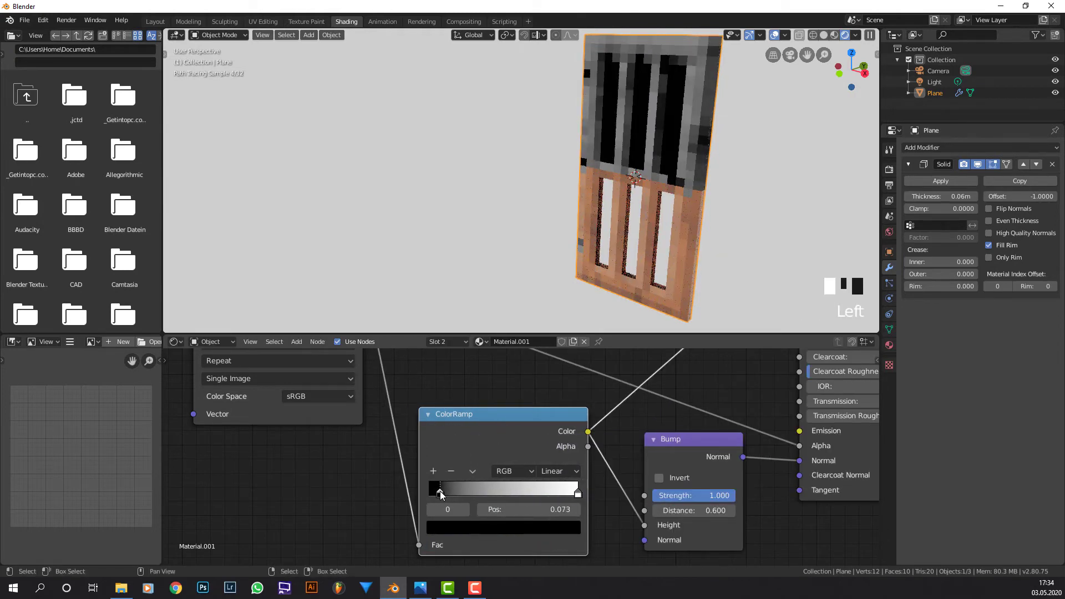
middle_click(514, 486)
middle_click_drag(514, 486, 399, 481)
left_click(768, 407, "ctrl+shift")
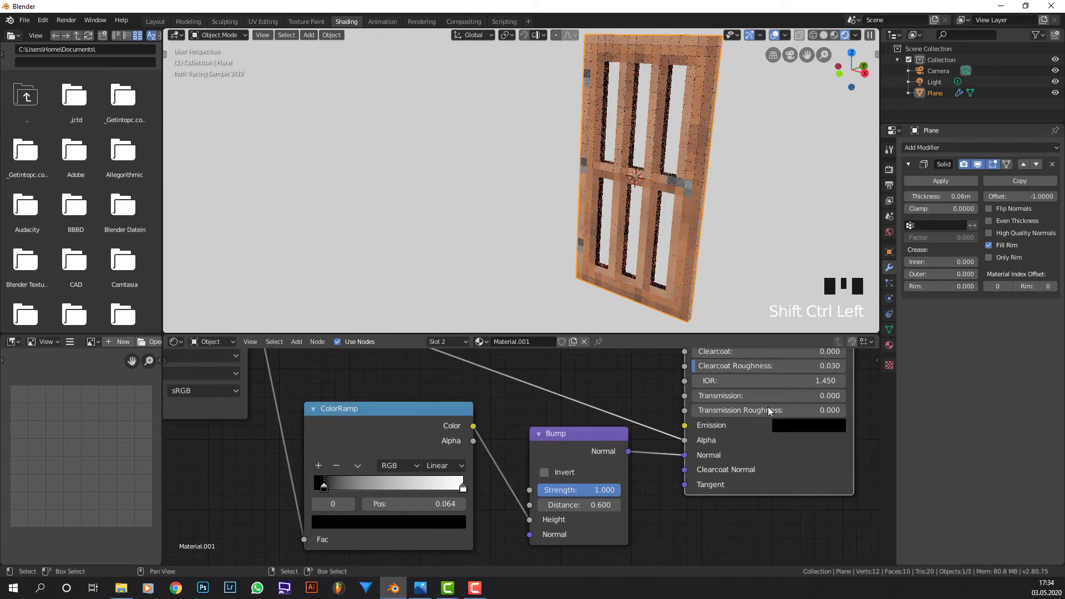
Step: Switch to the camera view and fly the camera closer so the upper part of the door fills the frame
key("KP_0")
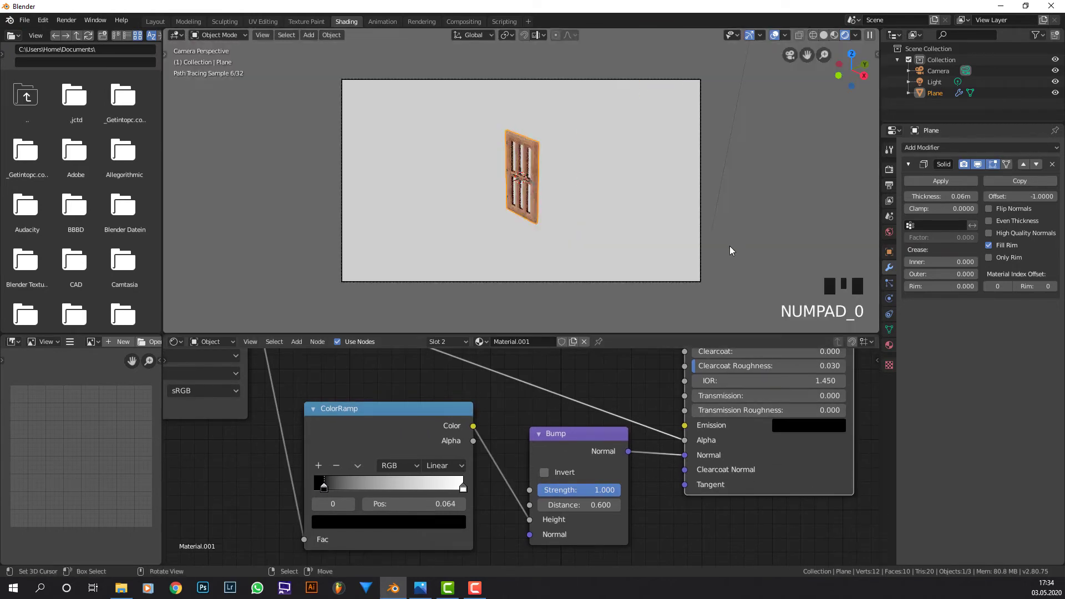
key("shift+f")
scroll(521, 181, "up", 2)
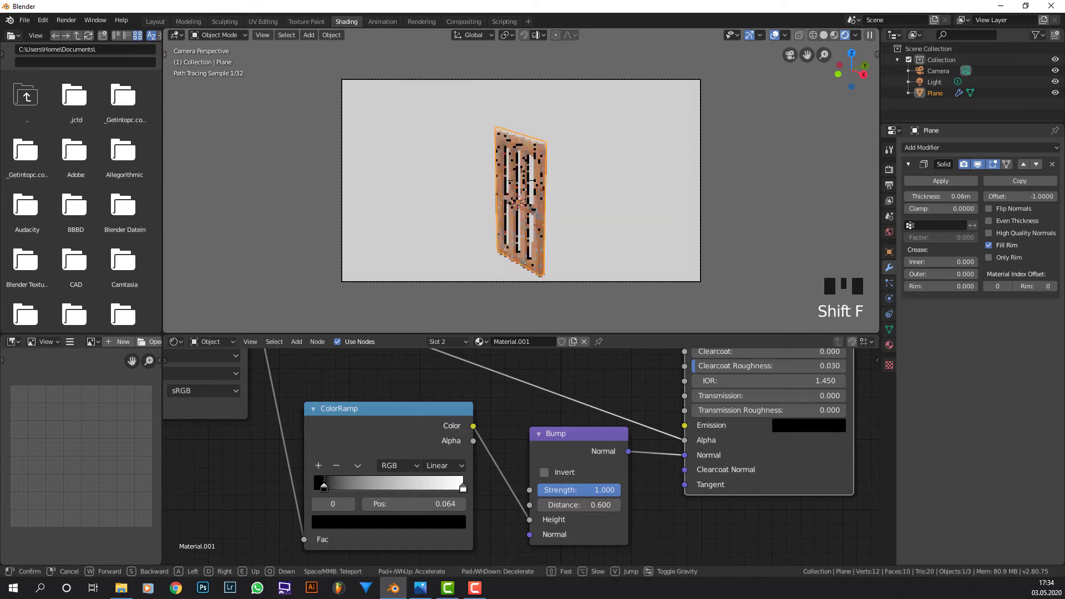
left_click(643, 167)
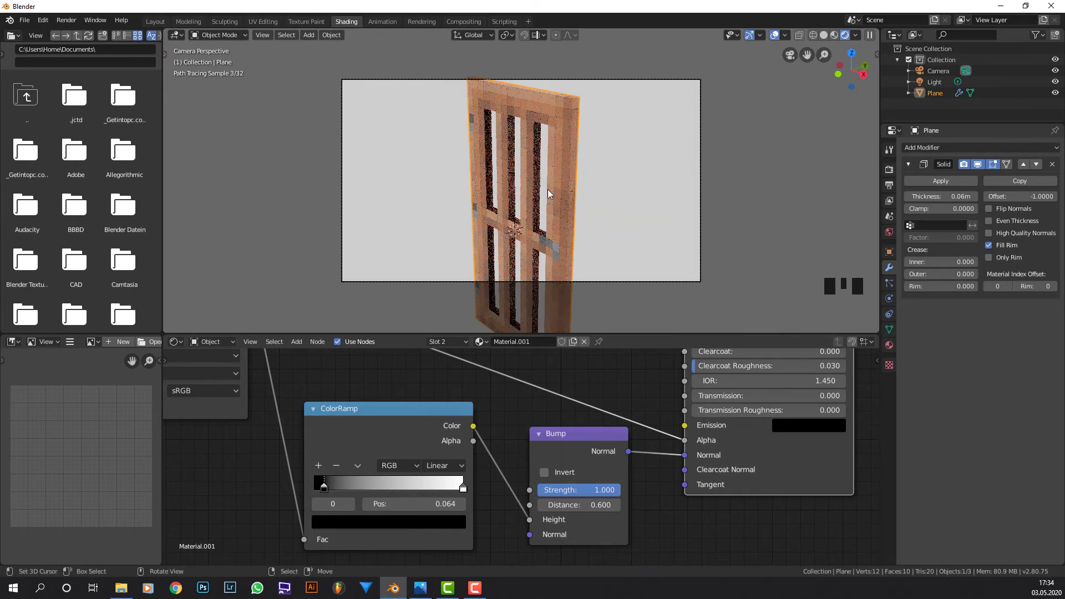
Step: Switch the viewport from rendered to material preview shading and render the door image
left_click(836, 33)
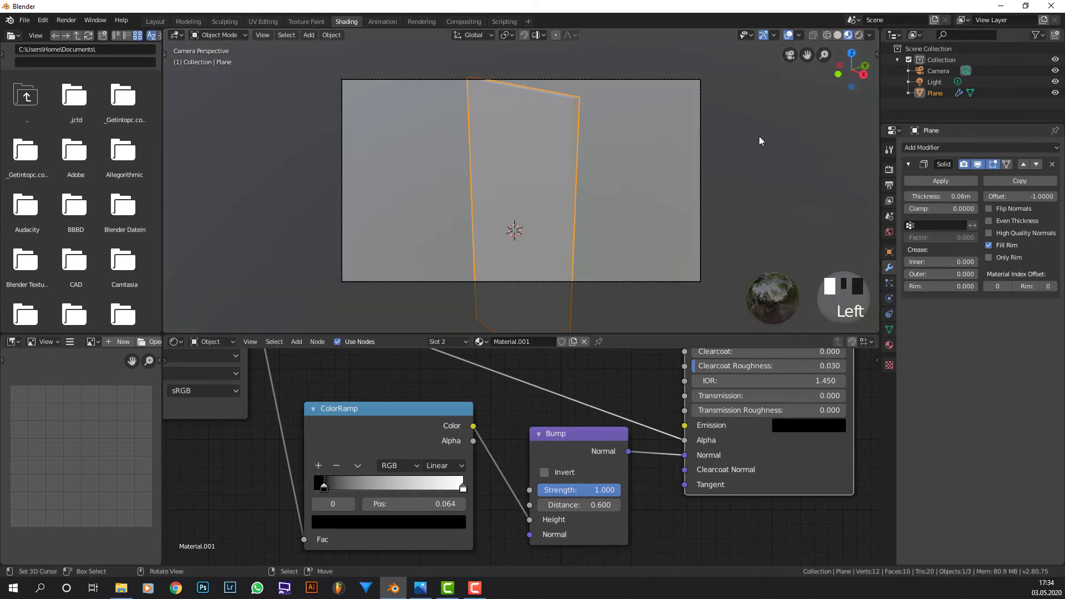
key("F12")
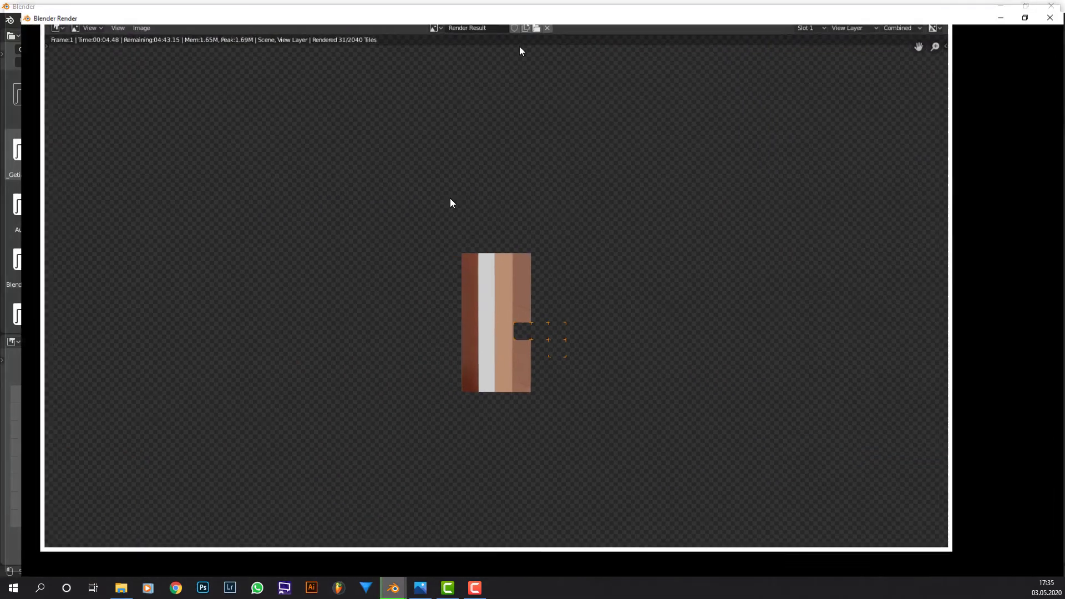
scroll(555, 273, "down", 1)
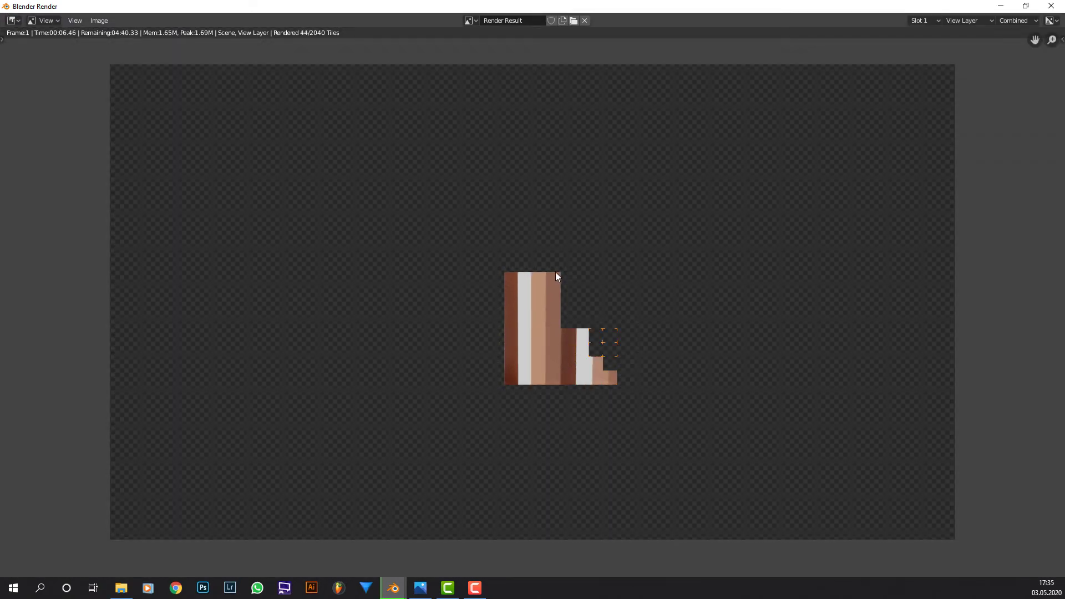
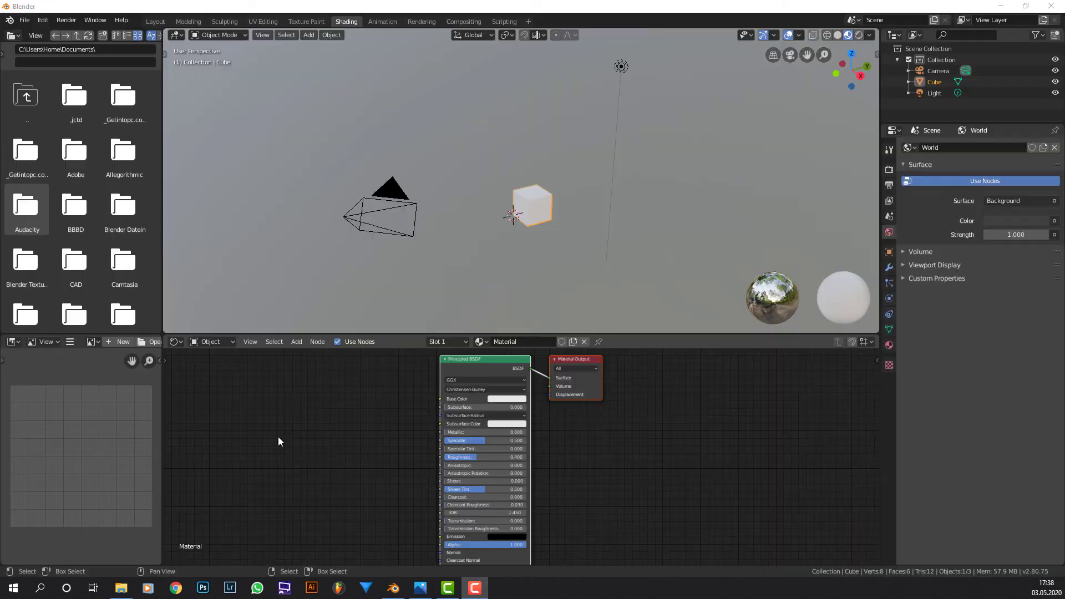
Step: Apply the bookshelf image to the cube's material as a pixel-sharp Base Color texture
key("KP_1")
scroll(500, 262, "up", 3)
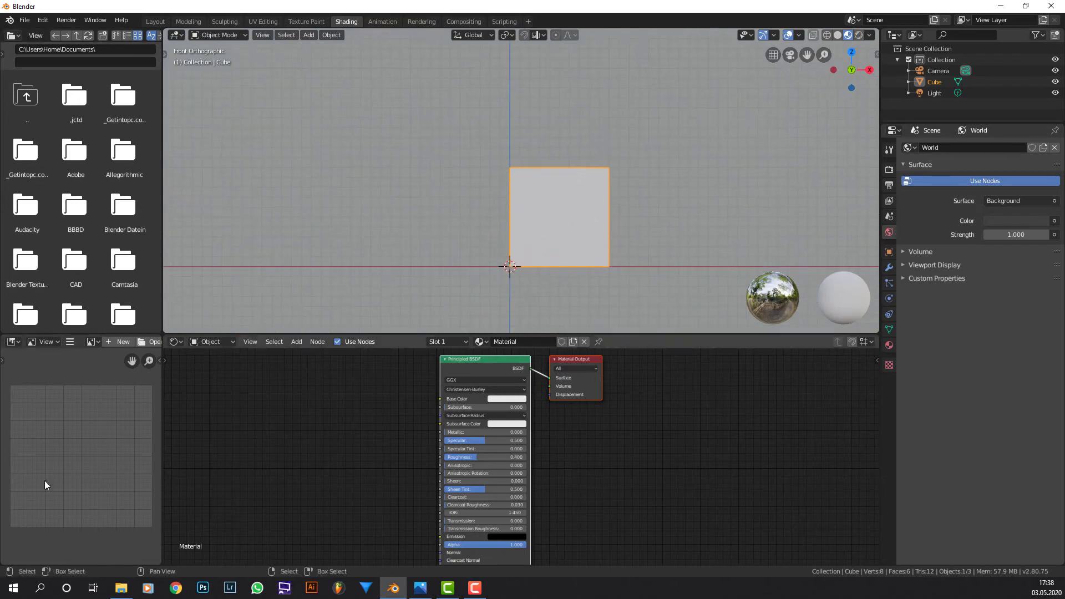
left_click_drag(365, 433, 506, 500)
left_click(339, 417)
scroll(418, 411, "up", 2)
left_click(326, 427)
scroll(415, 386, "down", 2)
Step: Add a Bump node between the bookshelf texture and the Principled BSDF's Normal input, with its distance set to 0.1
key("shift+a")
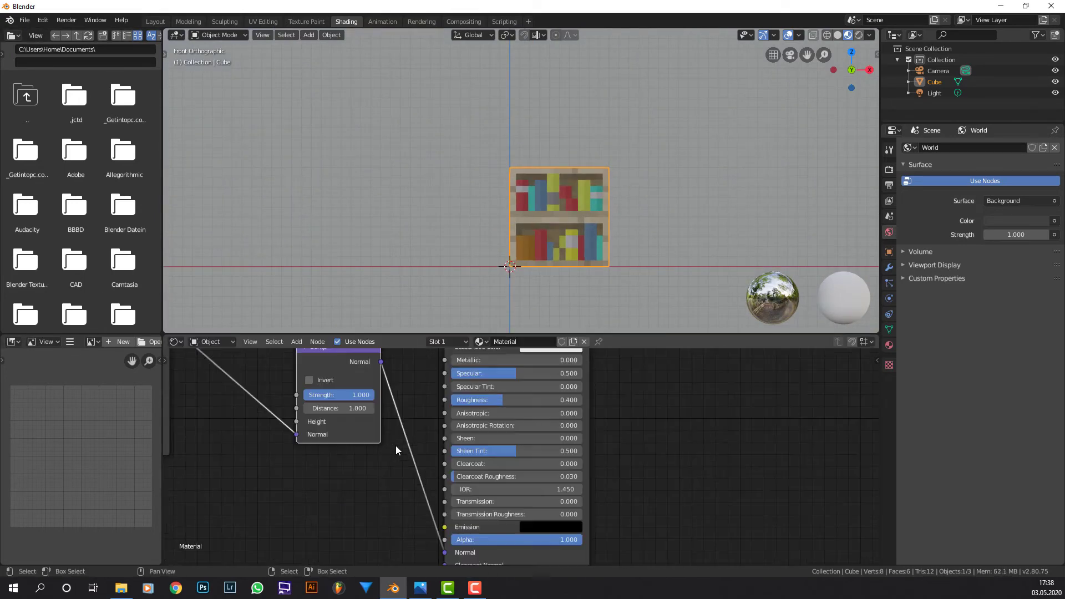
left_click(340, 408)
type("1.0")
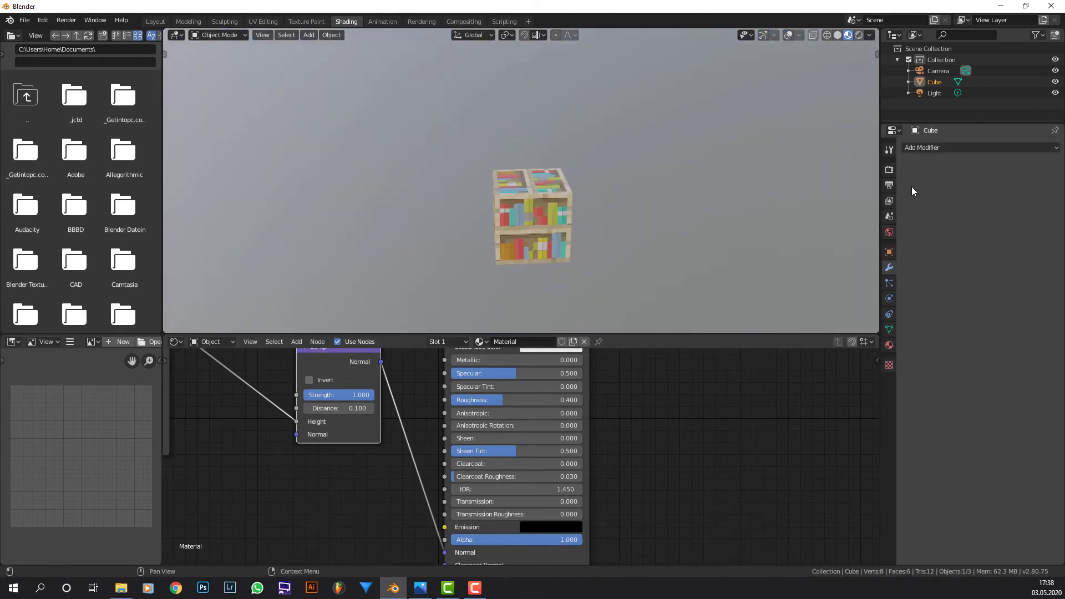
Step: Add an Array modifier that repeats the bookshelf cube four times in a row
left_click(921, 148)
left_click(844, 173)
left_click_drag(976, 208, 1010, 209)
left_click(909, 165)
Step: Add a second Array modifier with count 3, relative X offset 0 and Z offset 1 to stack the row upward
left_click(921, 147)
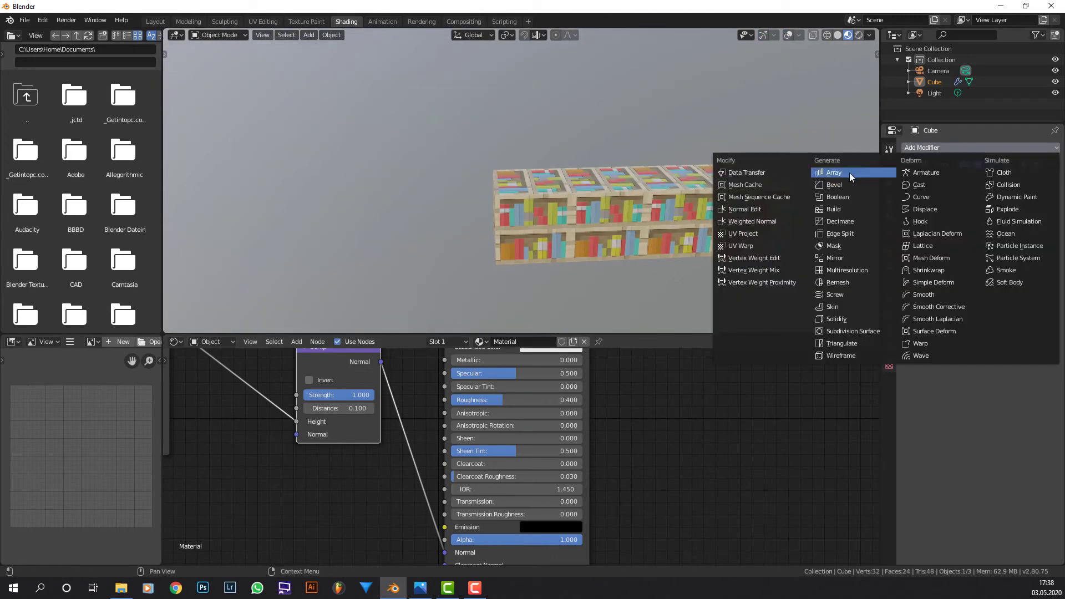
left_click(844, 173)
left_click_drag(1020, 279, 1038, 278)
left_click_drag(1020, 257, 1043, 256)
left_click_drag(908, 228, 932, 228)
scroll(611, 185, "down", 3)
middle_click_drag(612, 185, 618, 194)
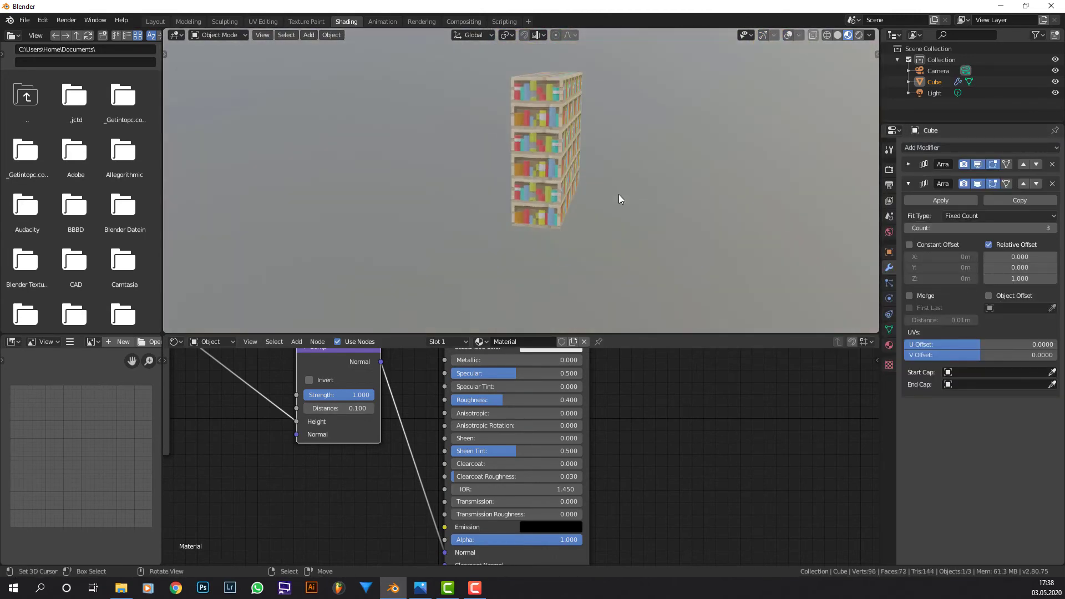
Step: Duplicate the bookshelf wall, rotate the copy 90 degrees and position it to form an L-shaped corner
key("shift+d")
key("KP_1")
key("x")
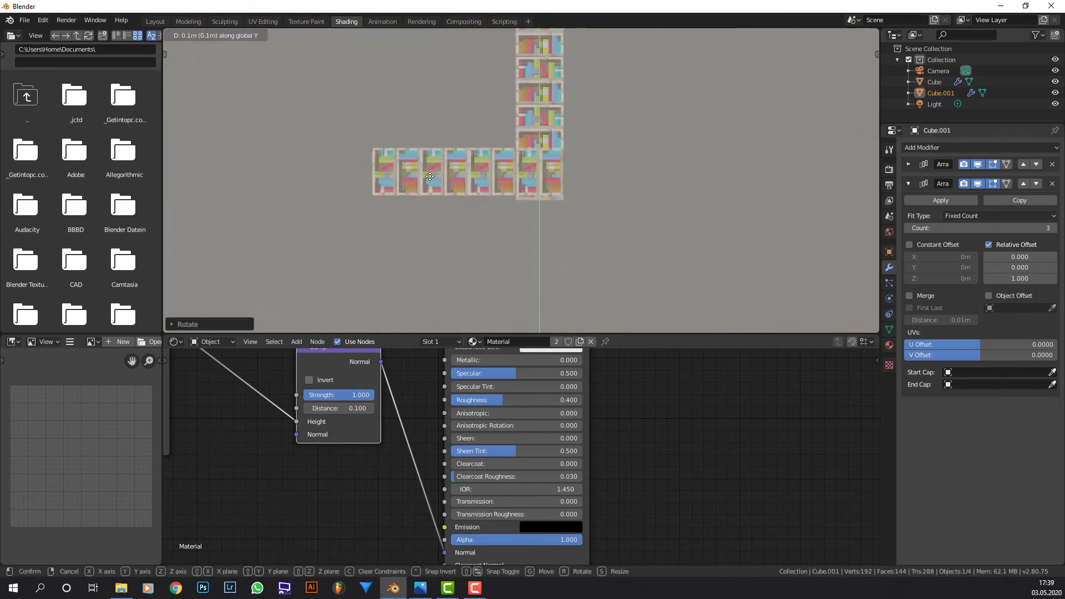
left_click(468, 182)
middle_click_drag(469, 182, 536, 191)
Step: Duplicate a bookshelf wall in place and remove both Array modifiers from the copy to get a single cube
right_click(536, 189)
key("shift+d")
right_click(582, 166)
left_click(1053, 164)
left_click(1053, 164)
key("KP_7")
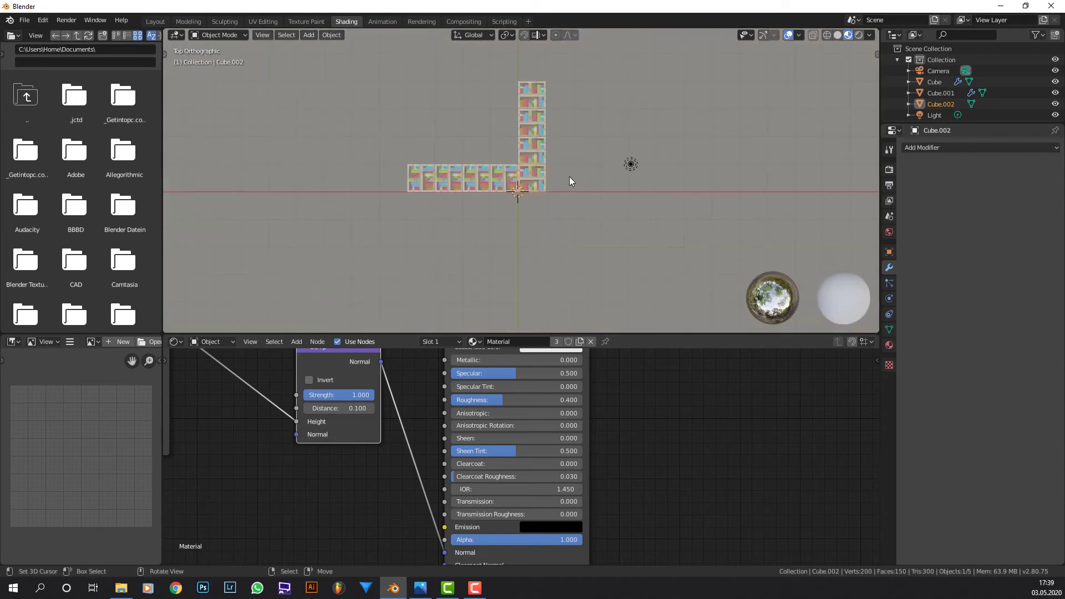
Step: Move the single cube into the inner corner between the two bookshelf walls
key("g")
key("y")
left_click(555, 176)
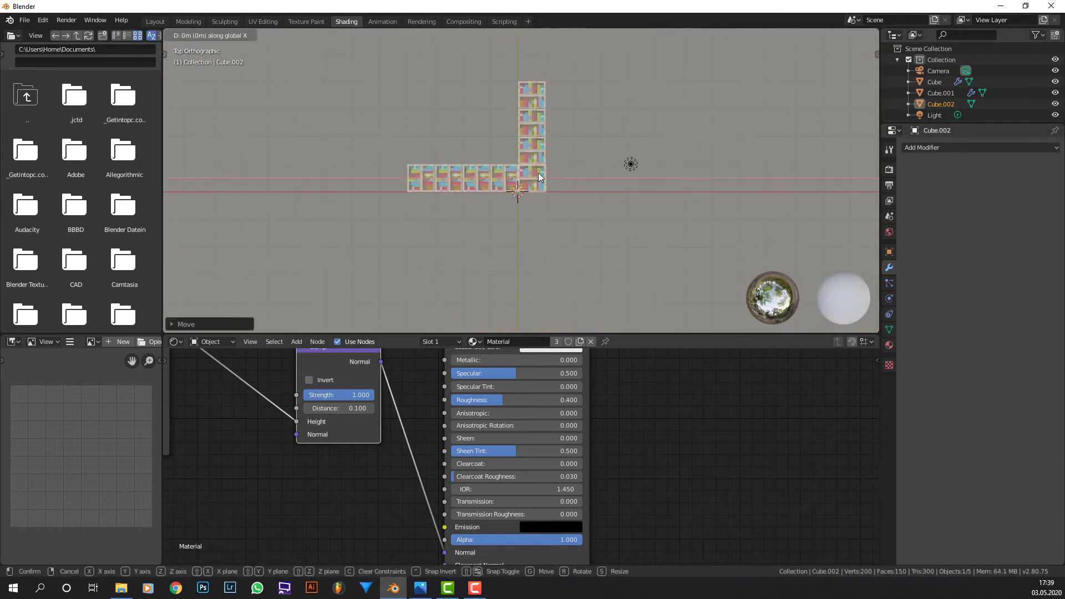
middle_click_drag(554, 177, 477, 162)
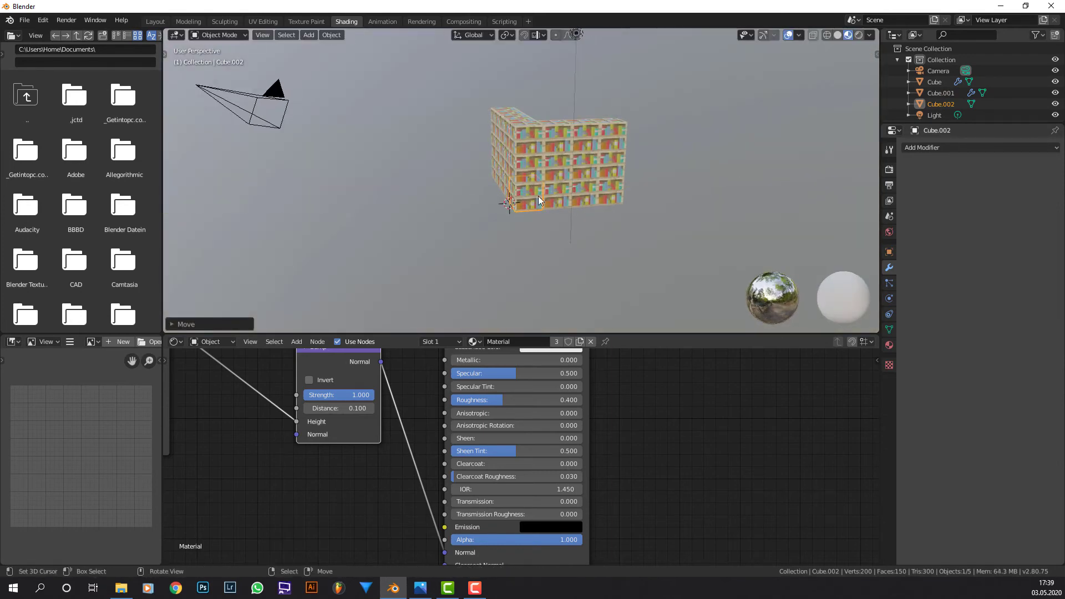
middle_click_drag(538, 196, 611, 229)
key("KP_1")
middle_click_drag(642, 269, 300, 231)
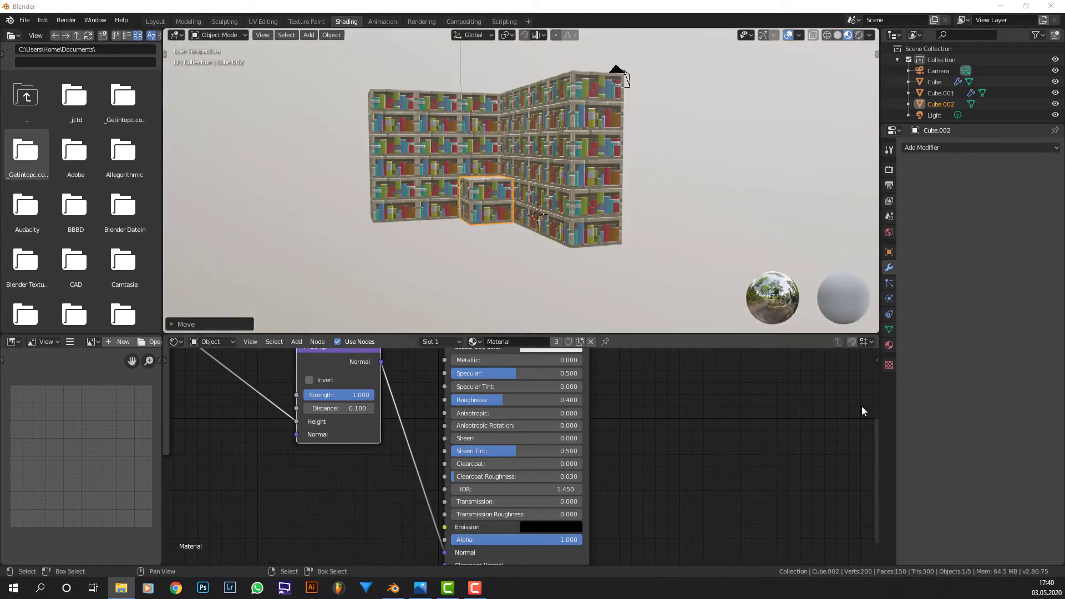
Step: Make the single cube's material a single-user copy and delete its bookshelf texture node
left_click(557, 342)
scroll(508, 375, "down", 2)
middle_click_drag(389, 383, 486, 441)
left_click(361, 391)
key("x")
Step: Bring crafting_table_front.png into the material as an image texture and connect its Color output to the Bump node's Height
left_click_drag(1064, 421, 290, 431)
scroll(290, 438, "up", 2)
left_click_drag(386, 442, 463, 463)
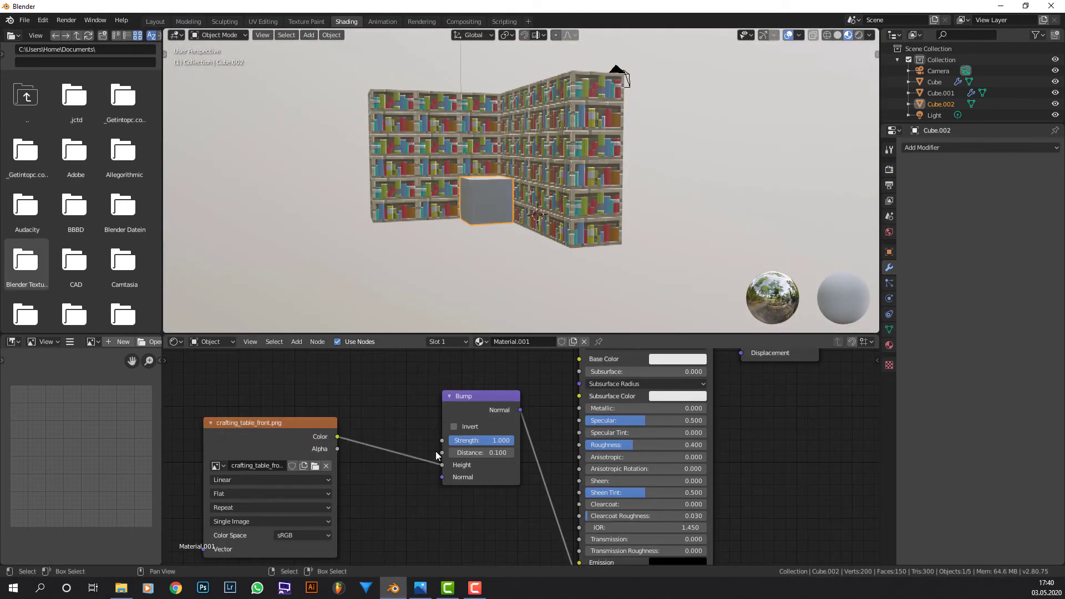
Step: Set the crafting_table_front.png texture's interpolation to Closest
left_click(337, 473)
left_click(344, 474)
scroll(398, 277, "up", 4)
scroll(545, 255, "down", 1)
middle_click_drag(545, 255, 526, 297)
middle_click_drag(472, 389, 447, 426)
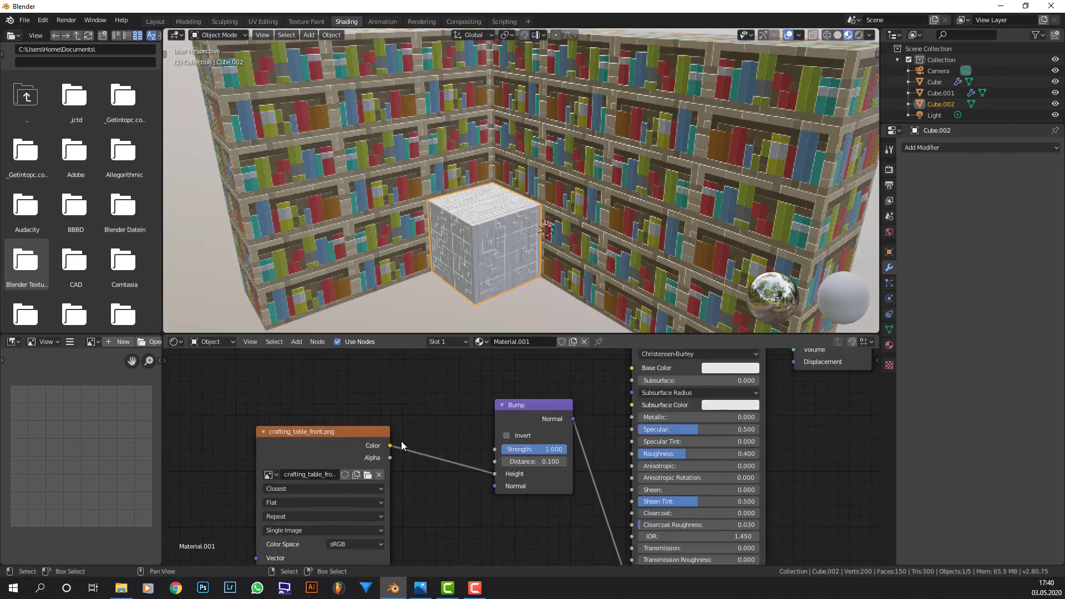
Step: Connect the crafting_table_front.png Color output to the Principled BSDF's Base Color and reposition the Bump node lower
left_click_drag(390, 445, 632, 367)
scroll(538, 413, "up", 4)
middle_click_drag(538, 439, 539, 355)
left_click_drag(527, 356, 478, 438)
Step: Enter Edit Mode on the crafting table cube and select its top face in face select mode
key("Tab")
left_click(279, 36)
right_click(506, 258)
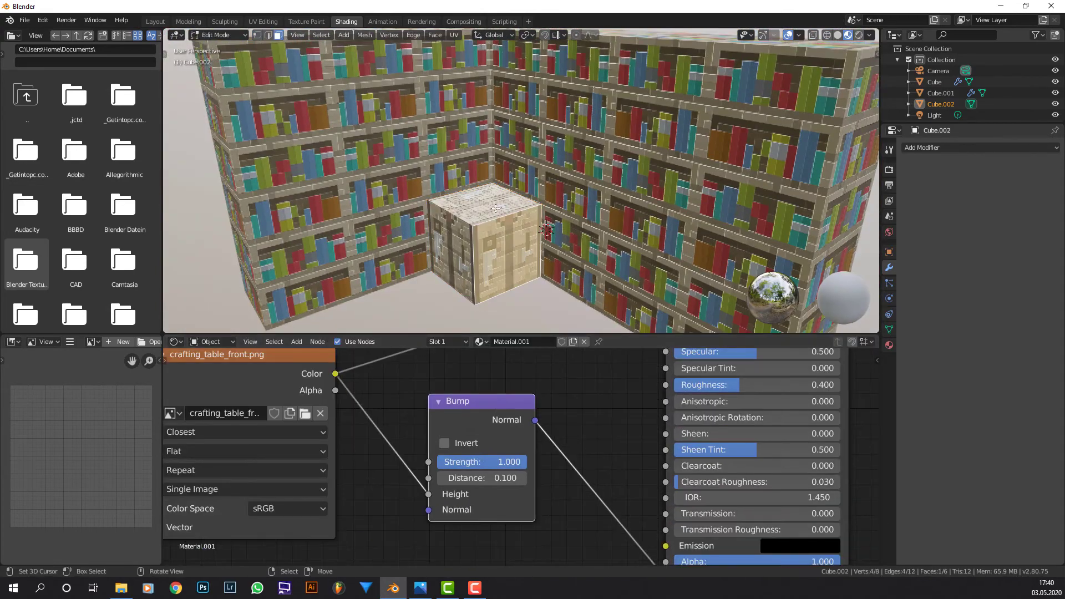
Step: Assign a new second material to the crafting table cube's top and adjoining side face, and add an empty third material slot
right_click(491, 205, "shift")
left_click(890, 345)
left_click(1055, 148)
left_click(971, 216)
left_click(928, 231)
scroll(488, 386, "down", 4)
middle_click_drag(489, 386, 507, 386)
left_click(1055, 147)
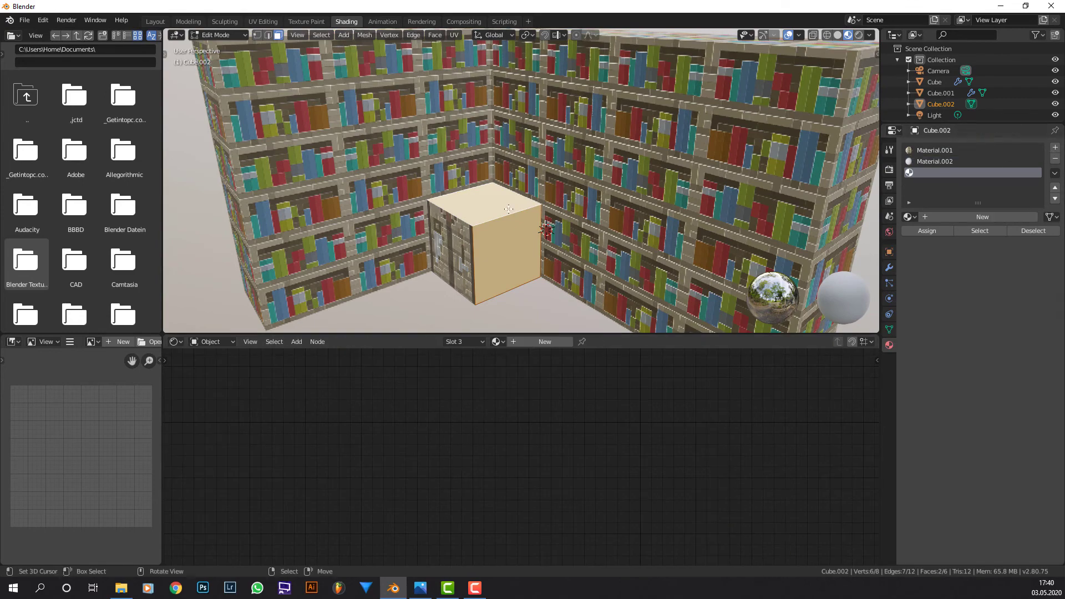
Step: Bring crafting_table_top.png into the cube's second material as an image texture and connect its Color output to the Principled BSDF's Base Color
left_click(935, 161)
right_click(499, 207)
key("Tab")
left_click_drag(0, 400, 449, 382)
scroll(517, 444, "down", 5)
left_click_drag(521, 405, 605, 364)
Step: Insert a Bump node between crafting_table_top.png and the Principled BSDF's Normal, with the texture's Color output feeding the Bump's Height
left_click_drag(519, 403, 585, 483)
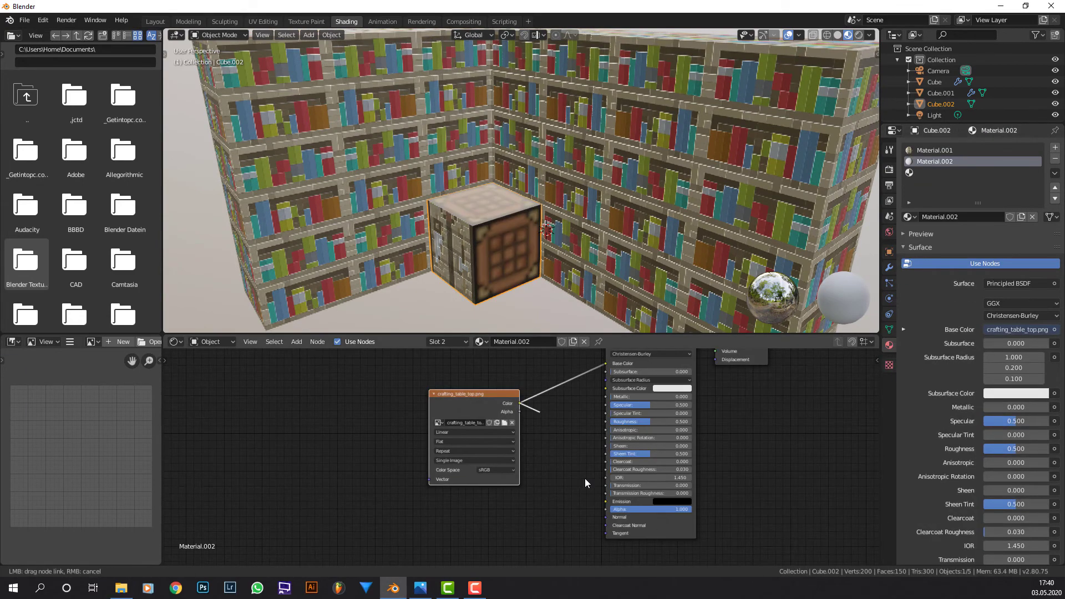
left_click_drag(608, 519, 606, 517)
key("shift+a")
type("bump")
key("Return")
left_click(517, 397)
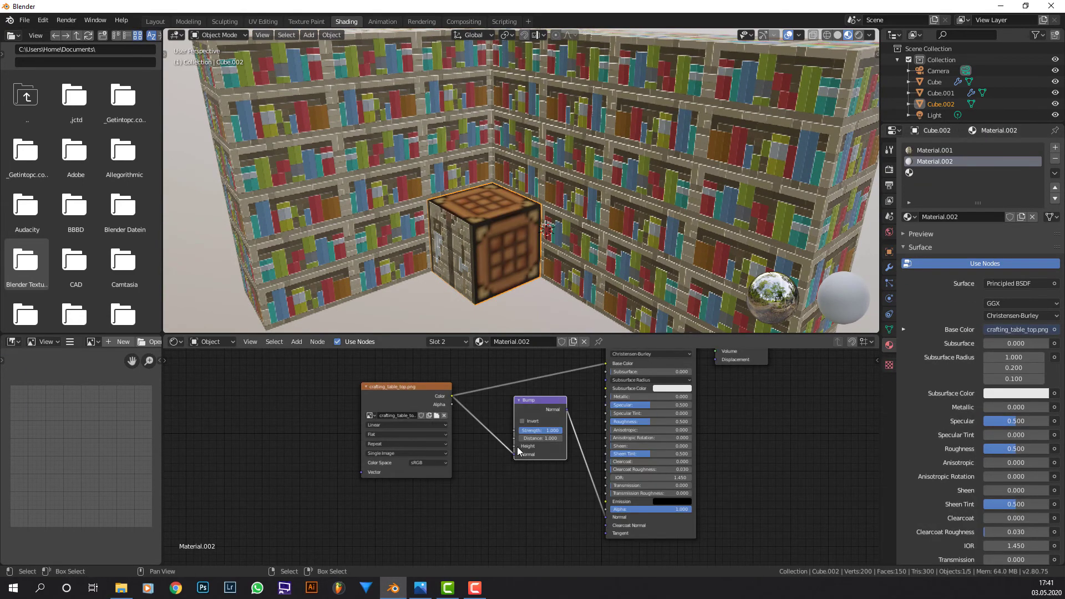
left_click_drag(514, 454, 514, 447)
Step: Try to change the Distance of the Bump node in the crafting table's top material
double_click(541, 439)
type(".")
key("Return")
Step: Set the crafting_table_top.png texture's interpolation to Closest and reposition the Bump node lower
scroll(520, 454, "up", 3)
left_click(392, 420)
left_click(392, 448)
middle_click_drag(556, 394, 546, 421)
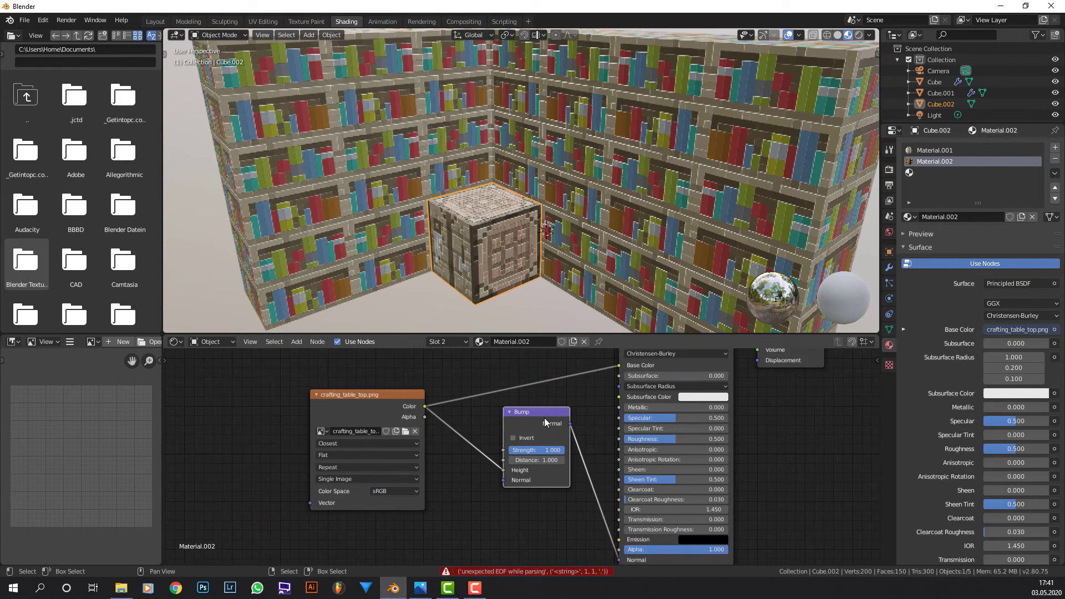
left_click_drag(546, 420, 523, 455)
Step: Select the crafting table cube's side face in Edit Mode and assign the third slot to it with a new material
key("Tab")
right_click(495, 259)
left_click(933, 174)
left_click(928, 230)
left_click(979, 217)
key("Tab")
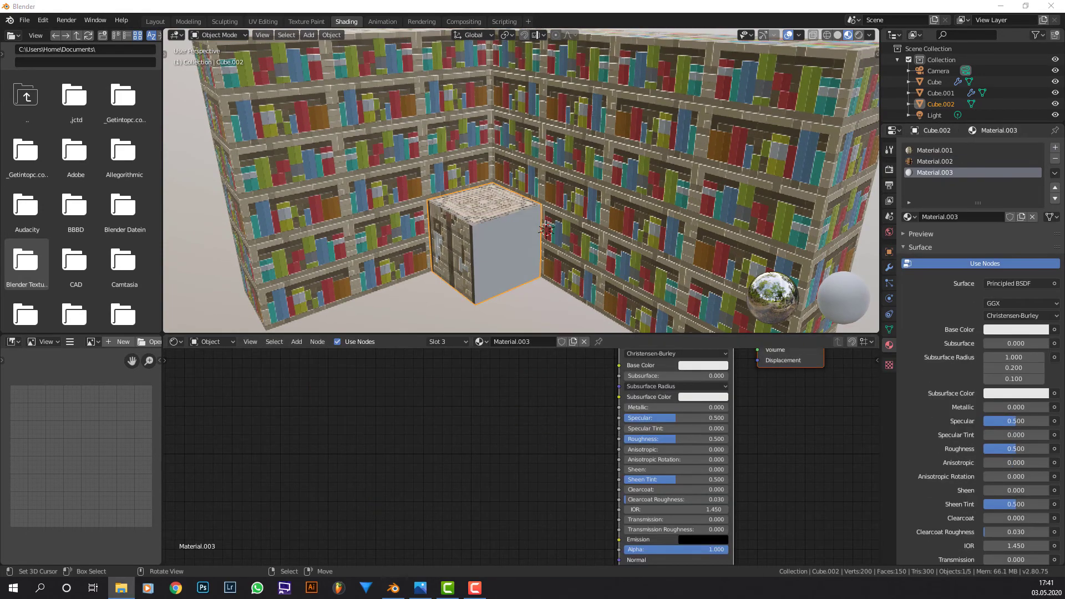
Step: Bring in crafting_table_side.png with Closest interpolation and connect its Color output to the Principled BSDF's Base Color and Normal
left_click_drag(146, 391, 325, 430)
middle_click_drag(394, 462, 391, 472)
left_click_drag(435, 423, 614, 404)
scroll(516, 462, "down", 3)
left_click(387, 402)
left_click(388, 417)
left_click_drag(425, 373, 564, 511)
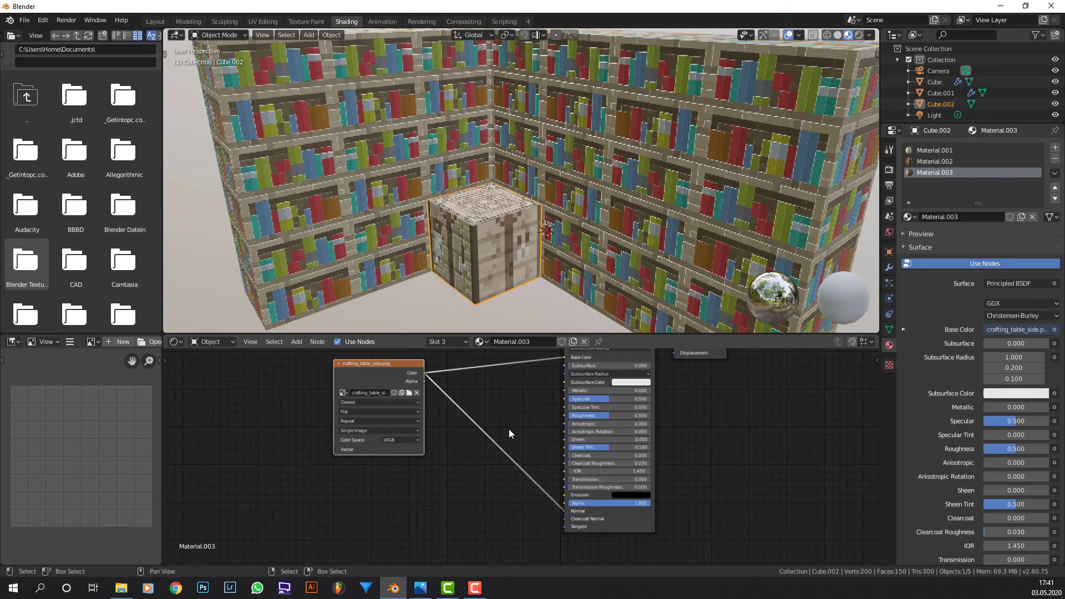
Step: Insert a Bump node between crafting_table_side.png and the Normal input, using Height, and set its Distance to 0.1
key("shift+a")
type("bump")
key("Return")
left_click(482, 433)
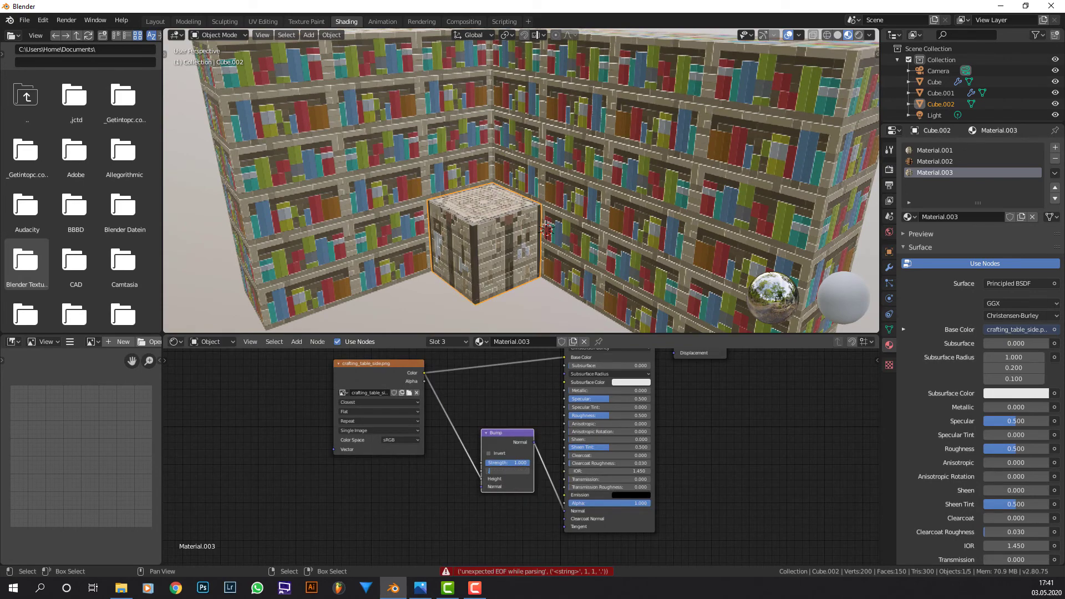
type("0.1")
key("Return")
Step: Add a floor plane and place it in front of the bookshelf walls at X -1 m, Y 2 m
scroll(511, 279, "down", 3)
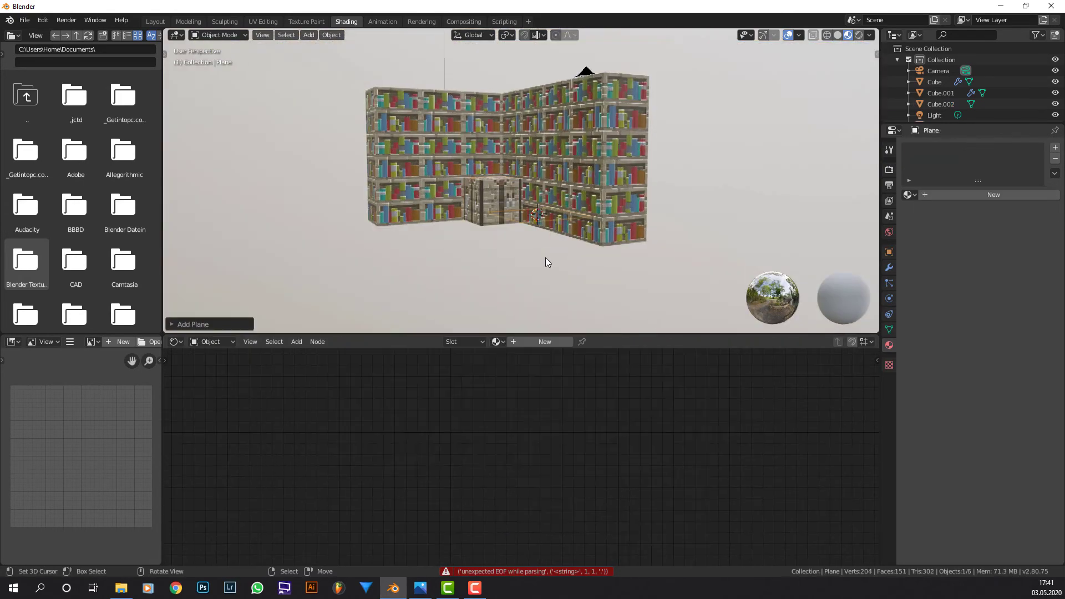
key("KP_7")
key("g")
left_click(538, 215)
scroll(498, 266, "down", 4)
middle_click_drag(538, 214, 465, 210)
Step: Move the floor plane's edges along X and Y in Edit Mode until it measures 7 by 7 m
key("Tab")
left_click(268, 35)
right_click(487, 210)
key("g")
key("y")
left_click(388, 210)
right_click(465, 212)
key("KP_7")
key("g")
key("x")
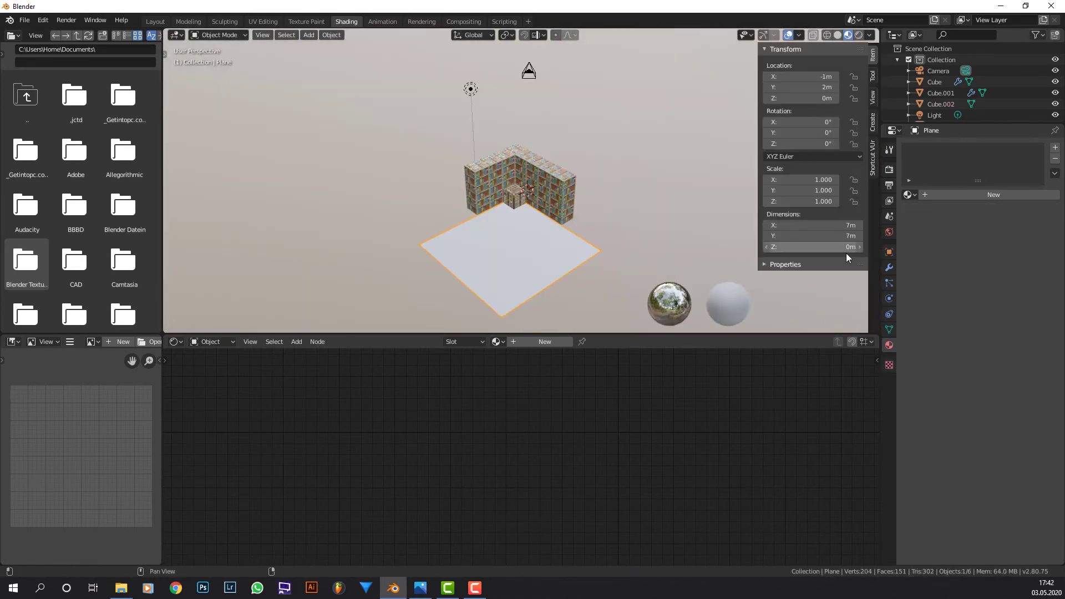
Step: Give the floor plane a new material with the oak_planks.png texture set to Closest, and increase its Mapping scale to repeat the planks
left_click(545, 342)
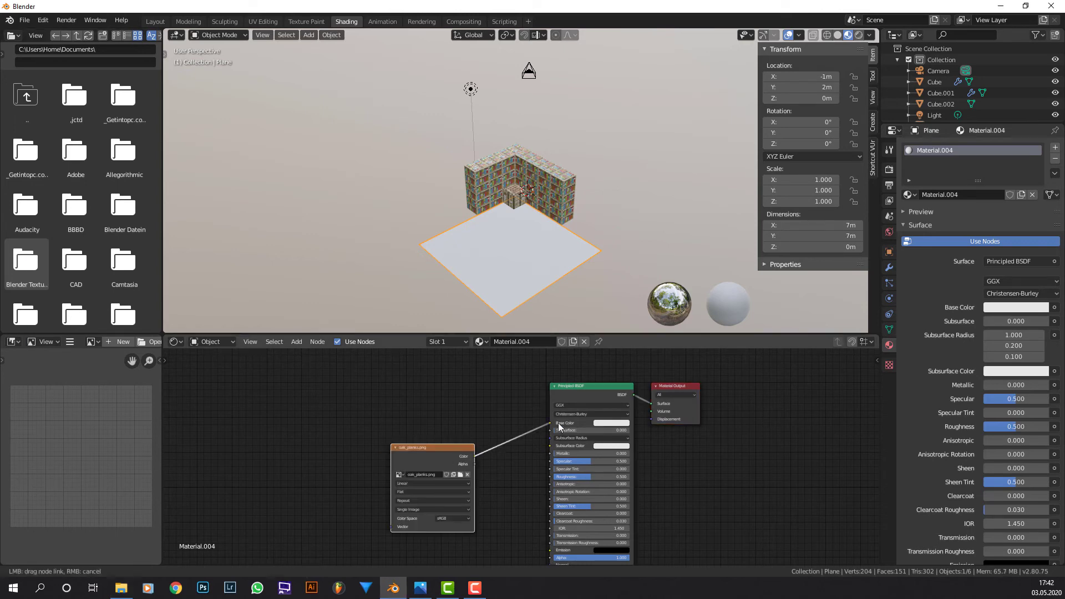
scroll(482, 437, "up", 3)
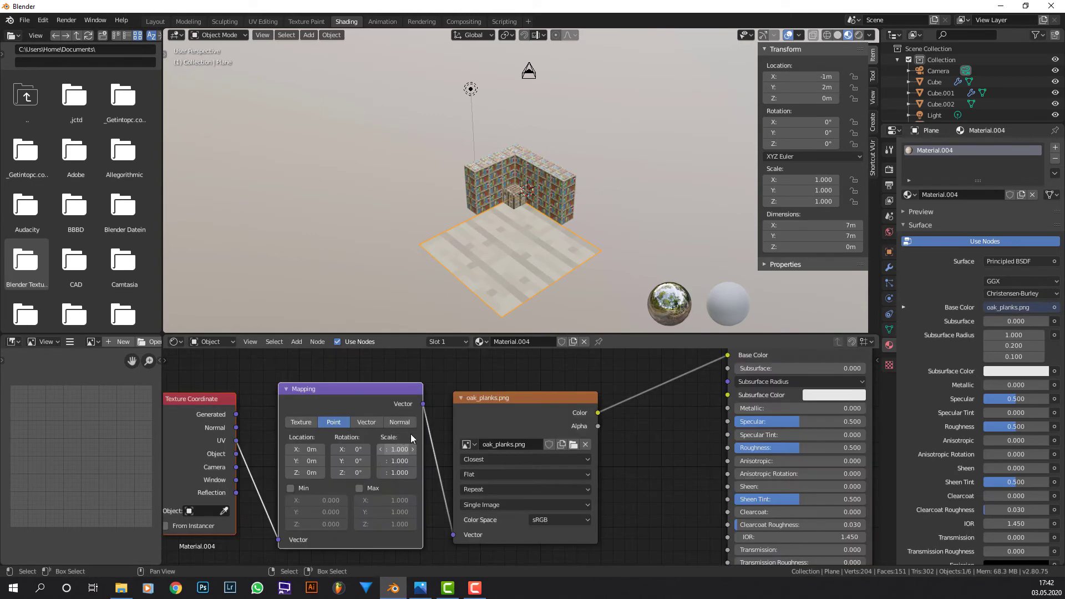
key("Return")
scroll(473, 267, "up", 5)
middle_click_drag(472, 278, 361, 251)
scroll(487, 252, "down", 2)
scroll(361, 251, "up", 5)
scroll(455, 245, "down", 4)
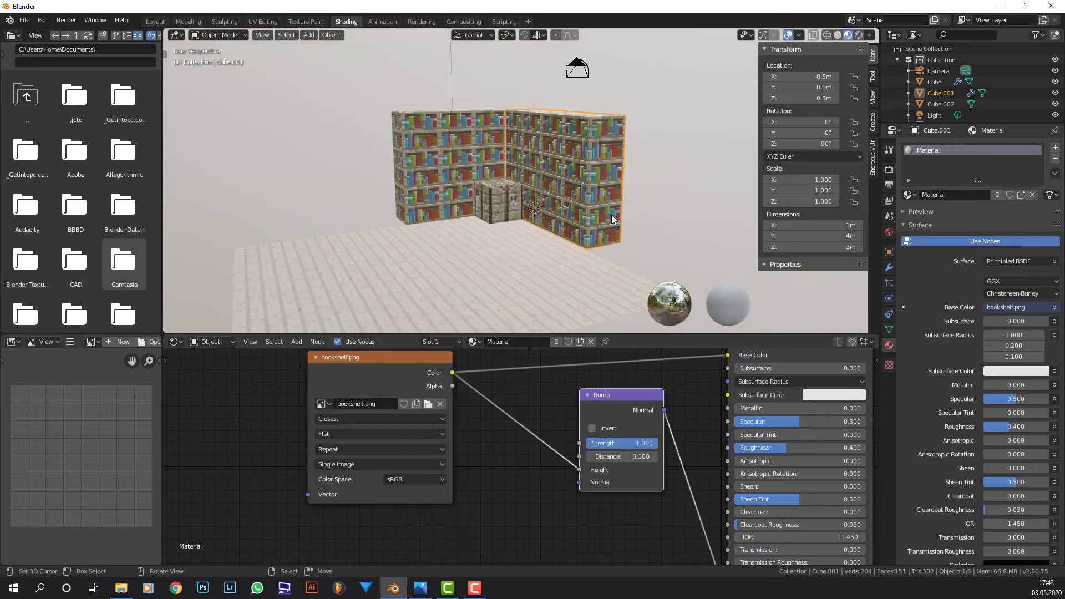
Step: Duplicate a bookshelf wall, remove the copy's array modifiers, and move the single block along X to -4.5 m beside the back wall
key("shift+d")
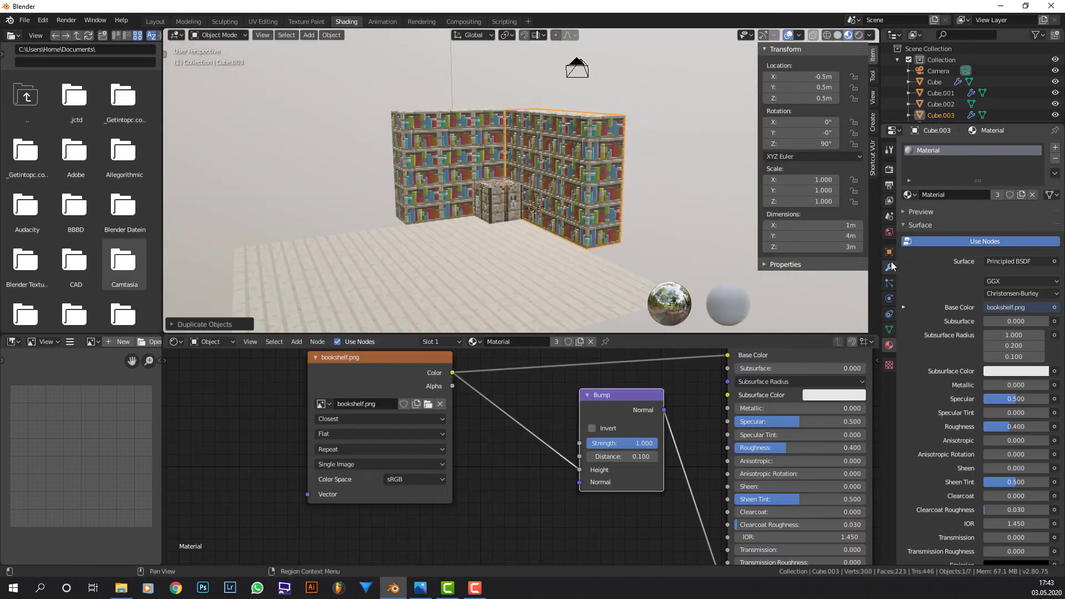
left_click(889, 267)
left_click(1053, 166)
left_click(1053, 165)
key("KP_7")
key("g")
key("x")
left_click(401, 215)
middle_click_drag(401, 214, 416, 163)
Step: Bring oak_log.png into the duplicated block's material, make that material single-user, and delete its bookshelf.png texture node
left_click(121, 588)
left_click_drag(312, 487, 388, 491)
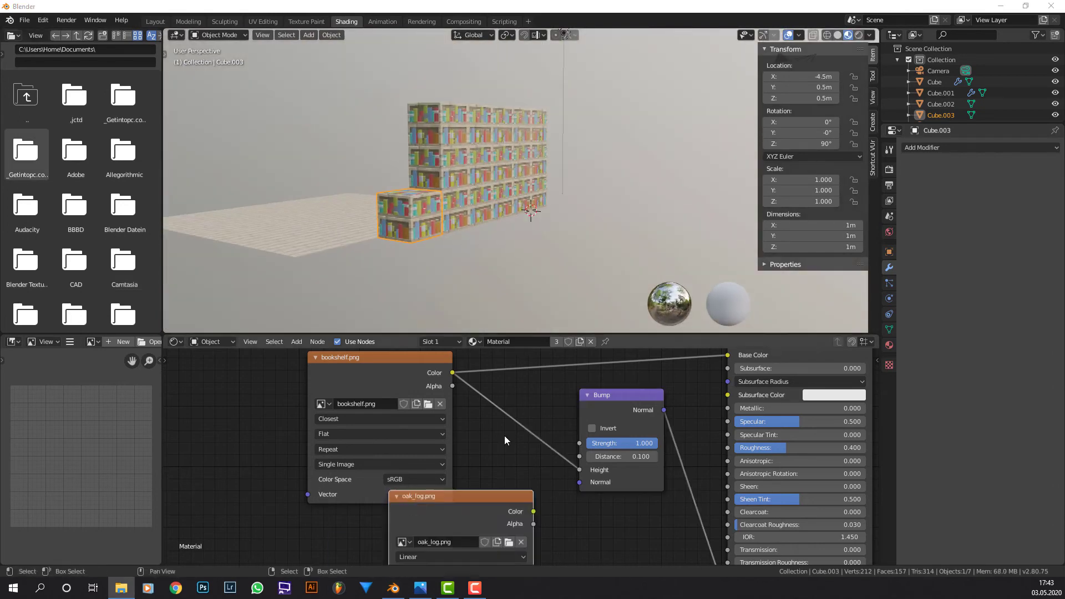
left_click(556, 341)
left_click(380, 360)
key("Delete")
Step: Connect the oak_log.png Color output to the Base Color and the Bump node's Height, and set its interpolation to Closest
left_click_drag(467, 498, 417, 383)
scroll(333, 521, "down", 4)
left_click_drag(442, 430, 514, 484)
left_click(388, 464)
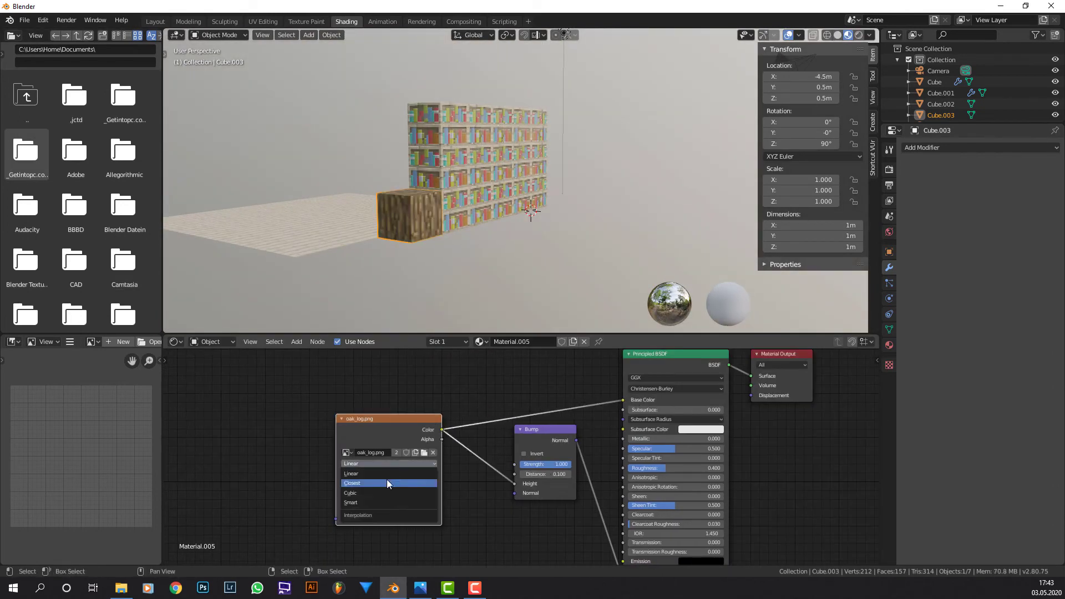
left_click(387, 482)
Step: Array the oak log block into a row of 4 with a relative Y offset of 1 and line it up with the back wall
middle_click_drag(397, 278, 788, 258)
left_click(911, 148)
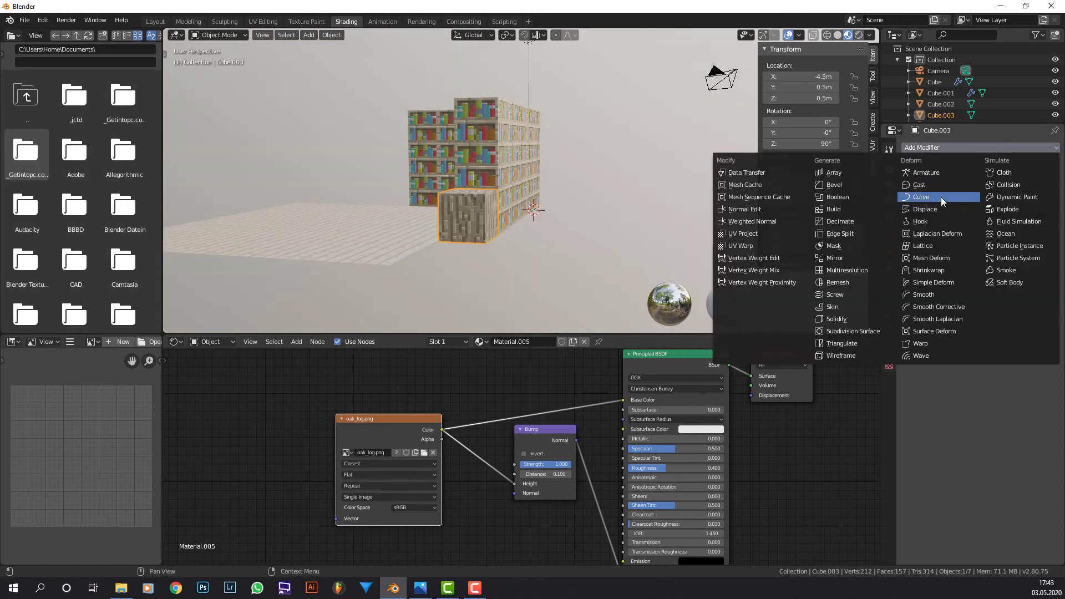
key("KP_7")
key("g")
key("y")
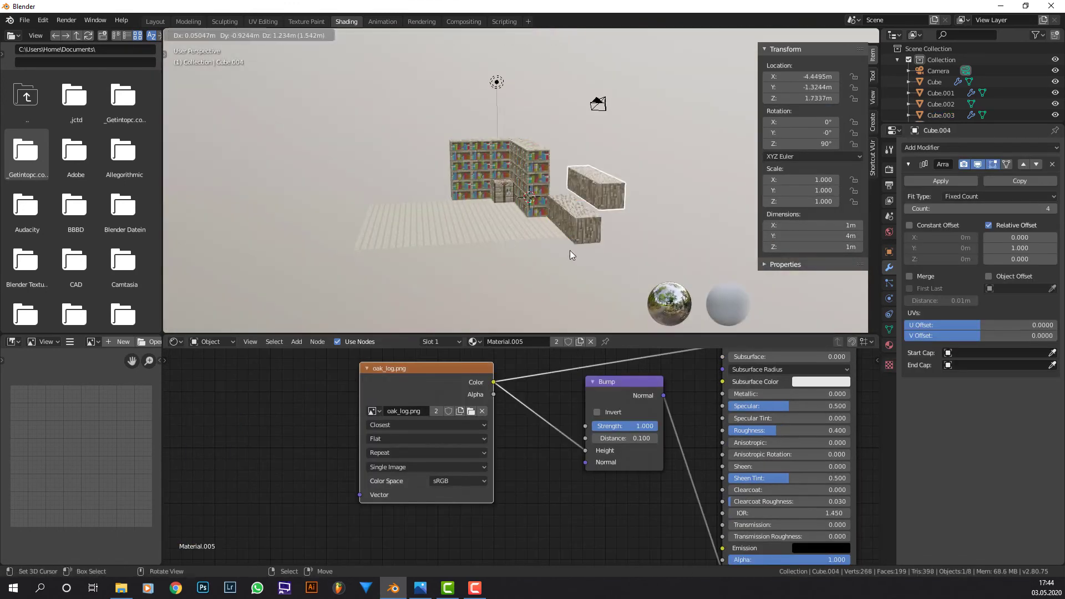
Step: Place the duplicated log row, rotated 180° about Z, at the floor's side edge at X -7.5 m
left_click(569, 252)
key("KP_7")
key("g")
left_click(348, 239)
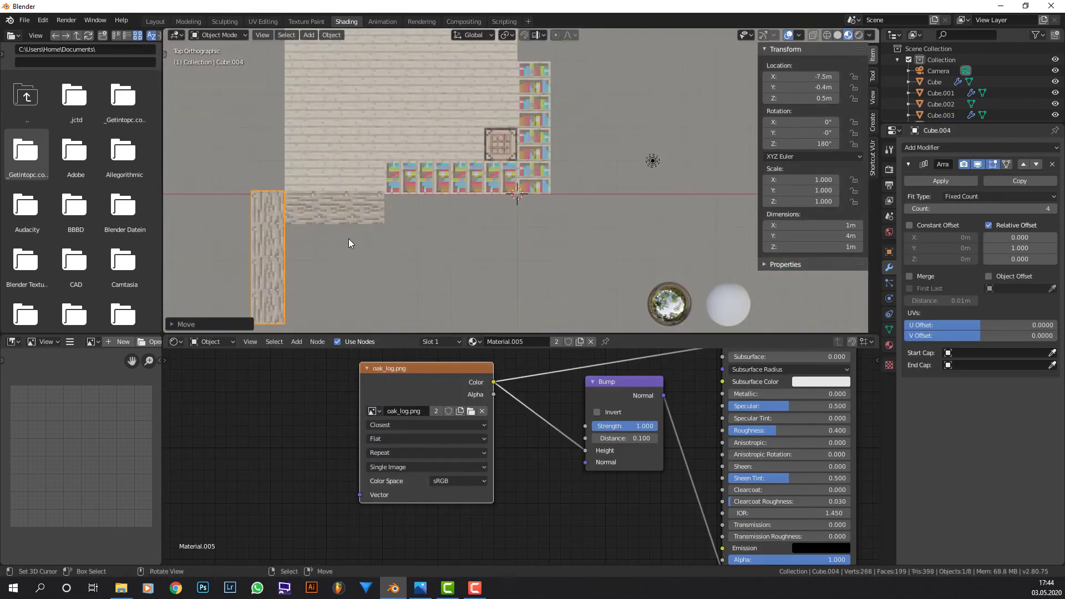
Step: Set the side log row's relative Y offset to -1 and count to 8, and move it to Y 0.6 m along the floor edge
left_click(346, 213)
scroll(224, 182, "up", 3)
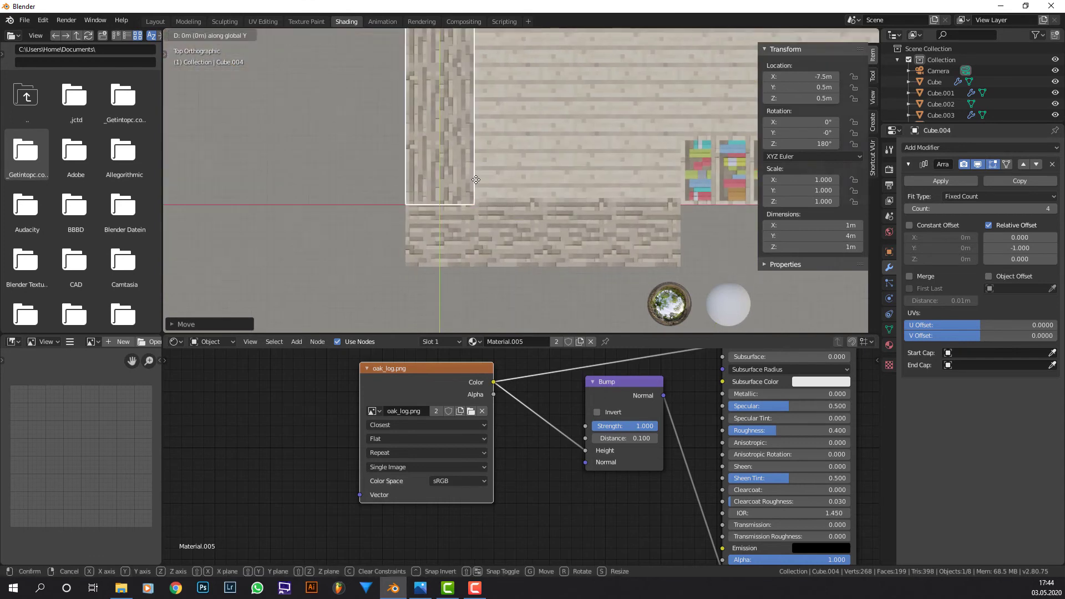
middle_click_drag(224, 182, 1059, 216)
scroll(624, 176, "down", 5)
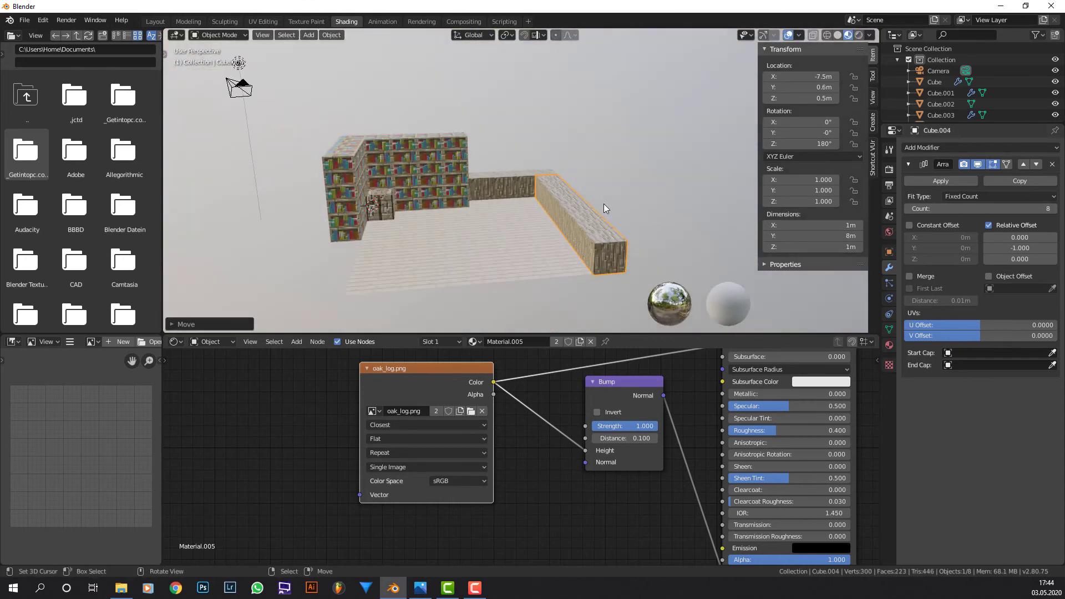
Step: Duplicate the side log row along X to the opposite edge of the floor
key("KP_7")
key("shift+d")
key("x")
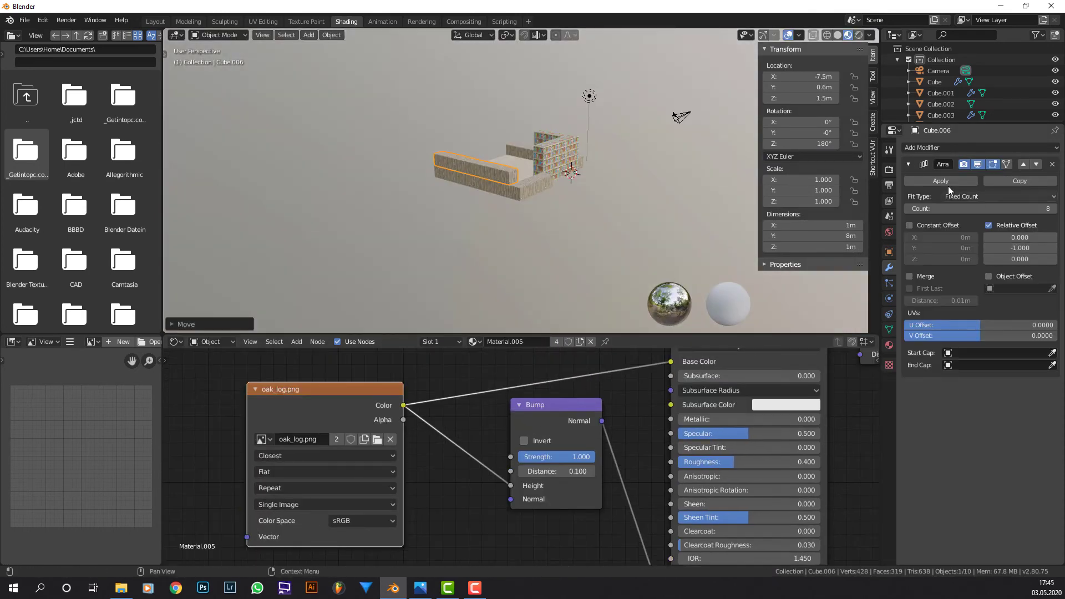
Step: Stack the upper side row two blocks high with a second Array modifier using Z offset 1, and assign the oak planks material
left_click(982, 147)
left_click(821, 167)
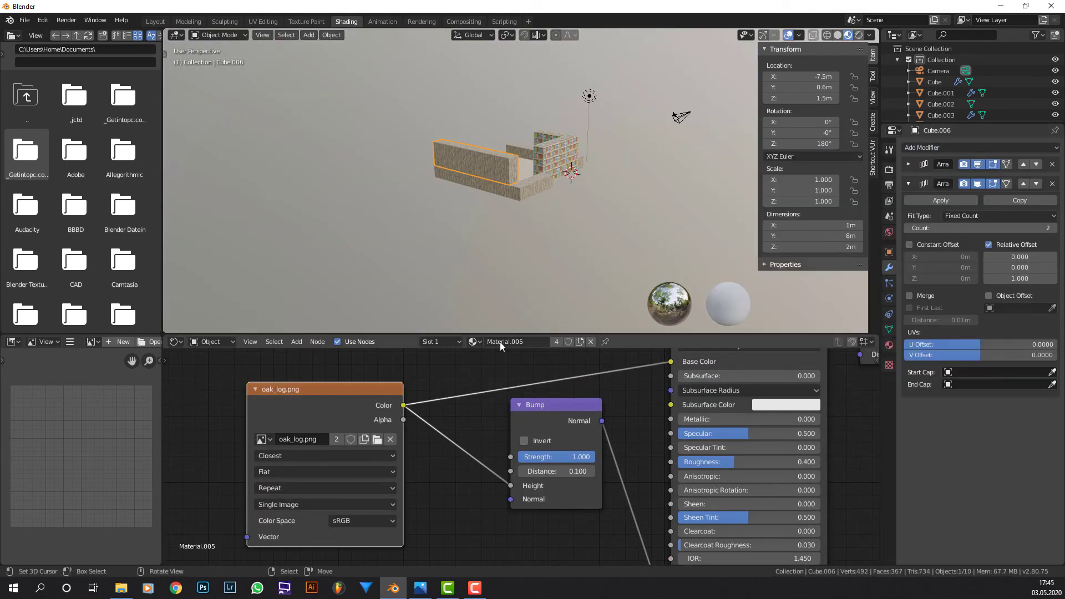
left_click(475, 341)
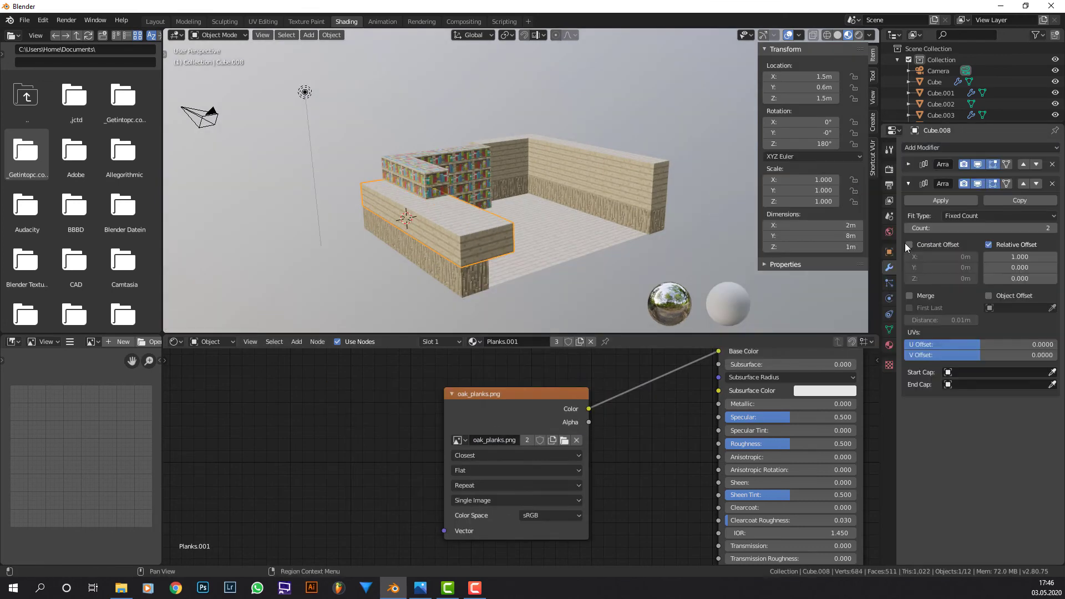
middle_click_drag(699, 231, 577, 232)
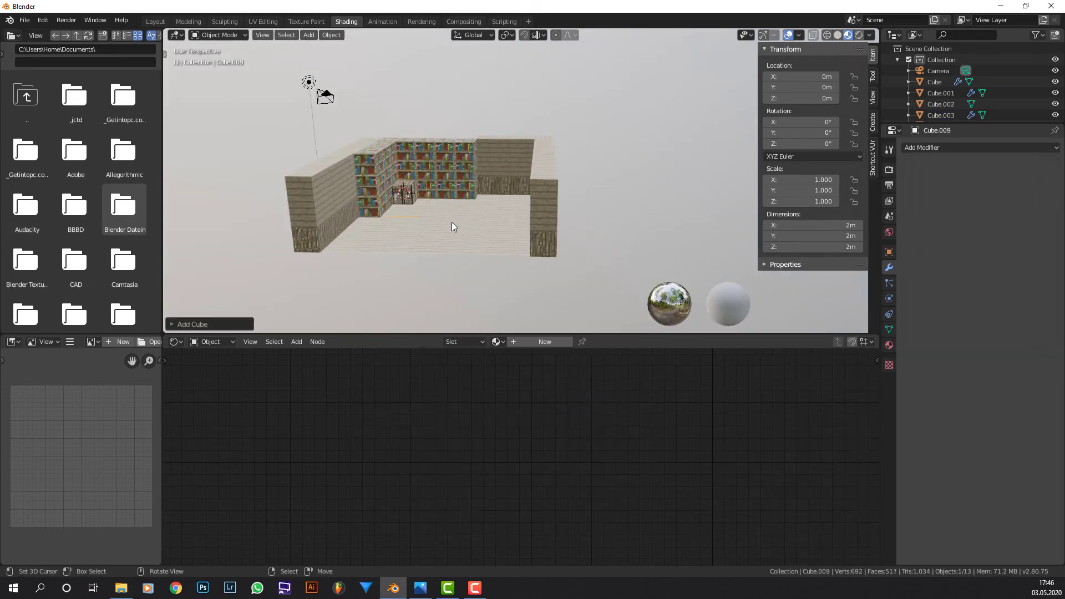
Step: Scale the new cube to 0.5 and place it in the room's back corner at X -6.5 m, Y 0.6 m
key("g")
left_click(559, 237)
type("s0.5")
key("Return")
key("KP_7")
scroll(545, 232, "up", 6)
key("g")
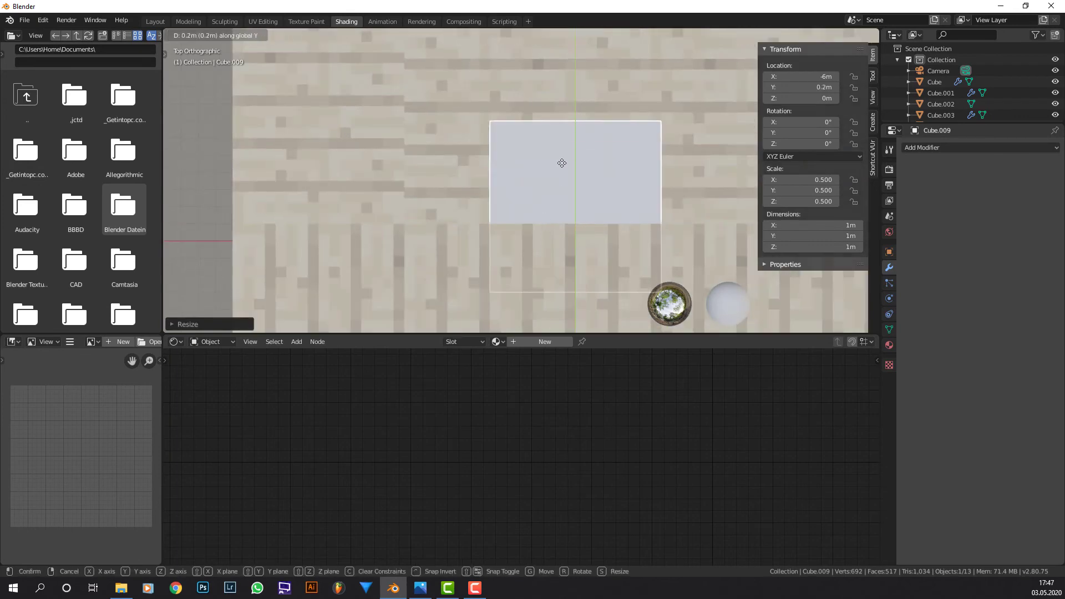
left_click(489, 132)
middle_click_drag(488, 132, 515, 249)
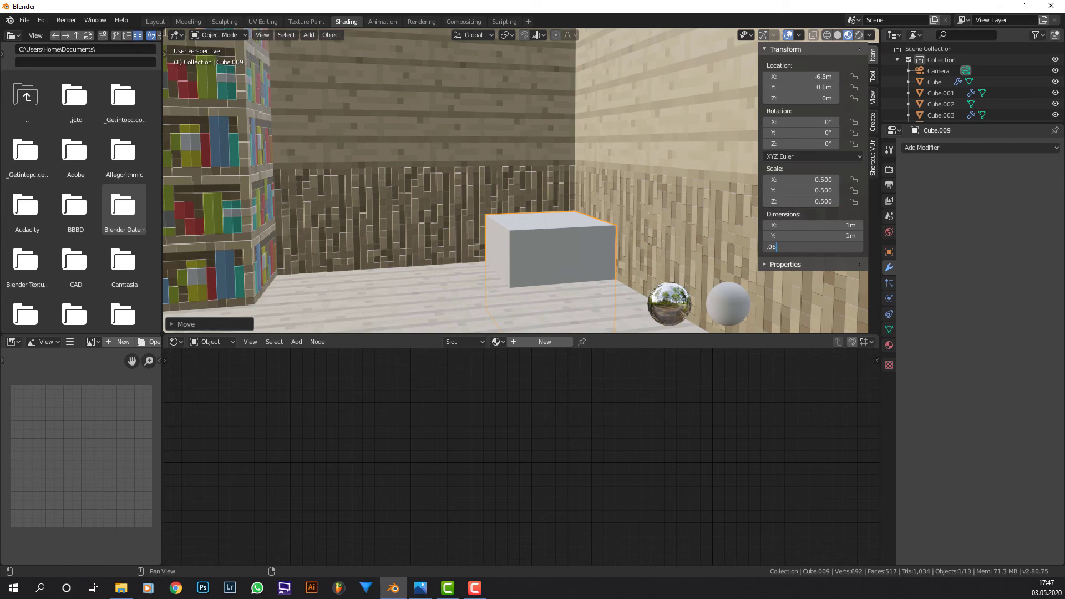
Step: Flatten the corner cube to 0.125 m in Z, raise it onto the floor, and apply its object transform
key("ctrl+KP_3")
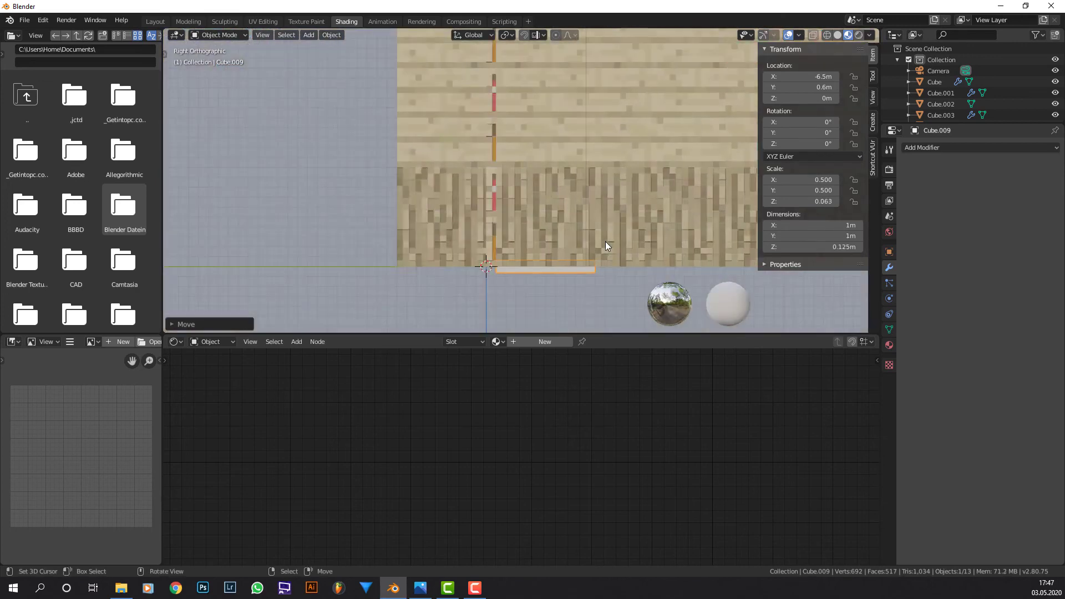
left_click(763, 35)
key("n")
scroll(677, 268, "up", 5)
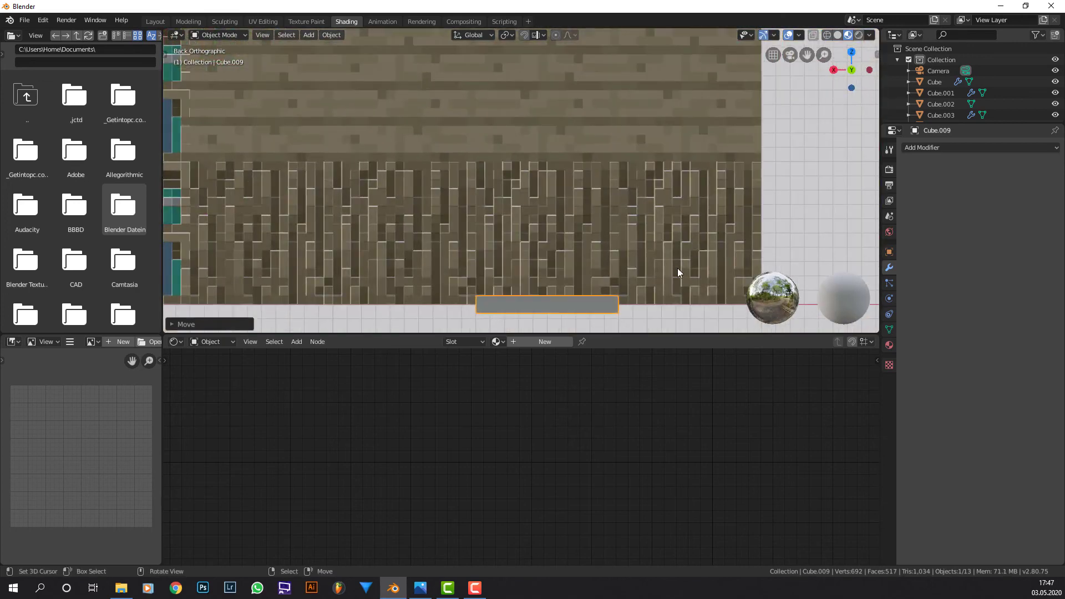
middle_click_drag(604, 285, 579, 260)
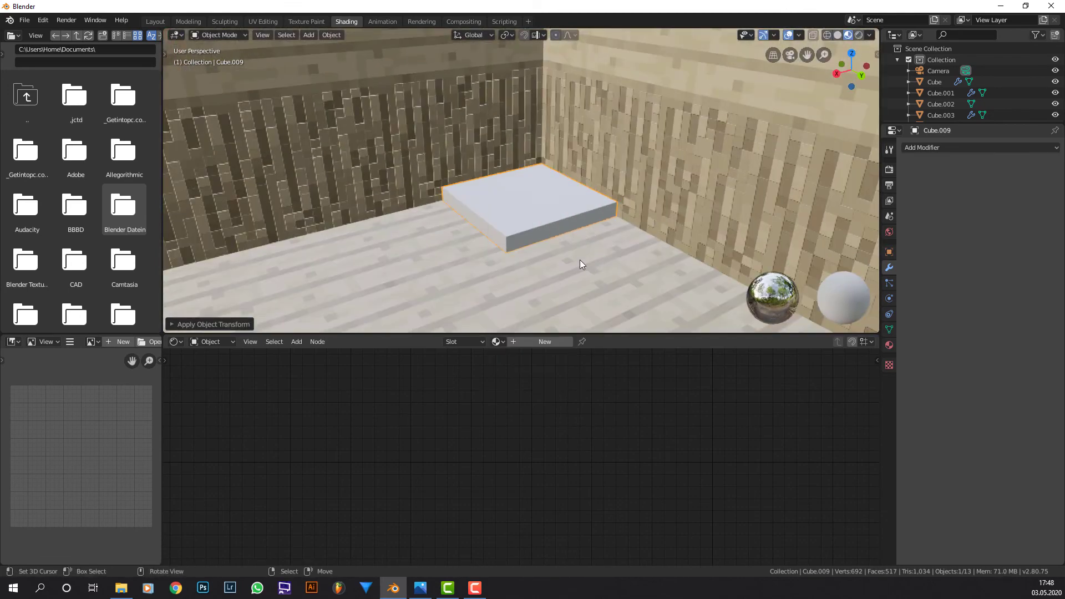
Step: Give the flat slab a new material and connect an oak_trapdoor.png image texture's Color output to its Base Color
left_click(545, 341)
scroll(405, 206, "down", 3)
left_click_drag(475, 410, 623, 410)
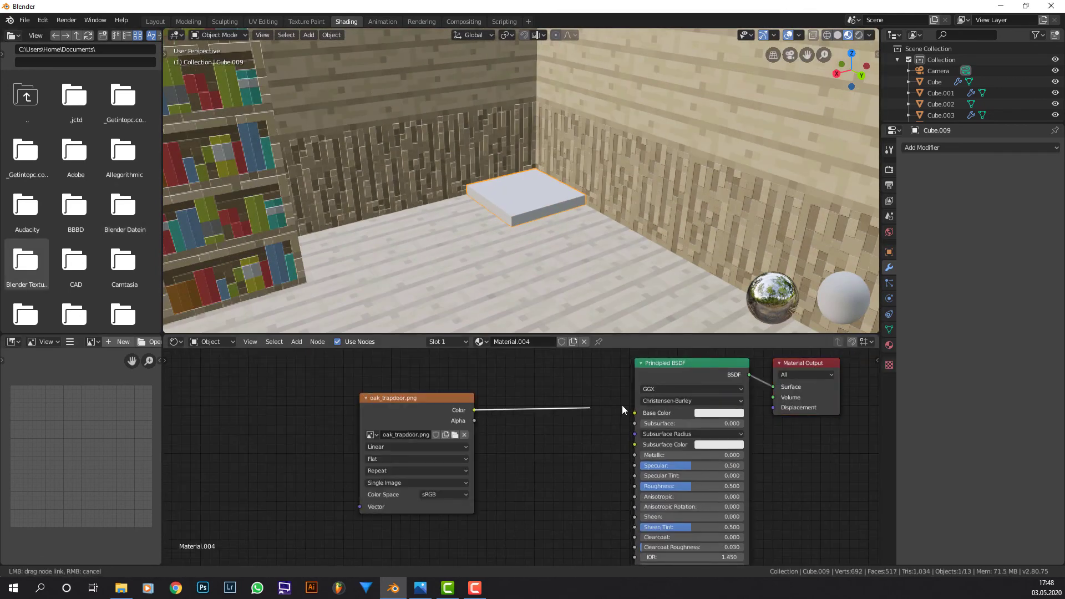
Step: Set the oak_trapdoor.png interpolation to Closest and connect its Alpha output to the Principled BSDF's Alpha
left_click(430, 447)
left_click(401, 459)
scroll(500, 444, "down", 2)
left_click_drag(475, 420, 567, 563)
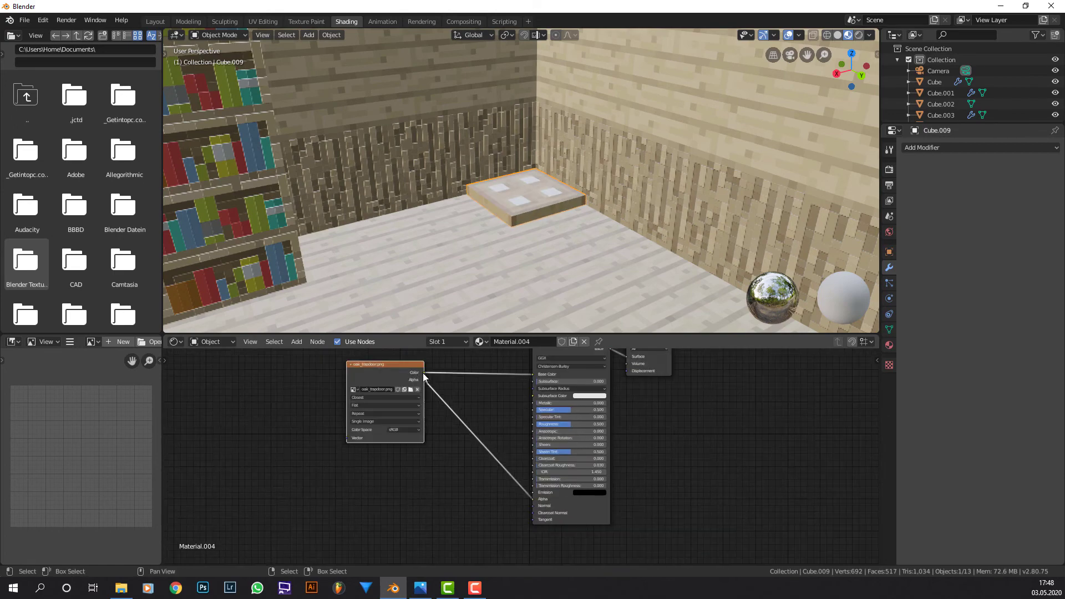
Step: Add a Bump node between the oak_trapdoor.png texture and the Principled BSDF's Normal input
key("shift+a")
left_click(466, 440)
left_click(483, 489)
scroll(479, 445, "up", 2)
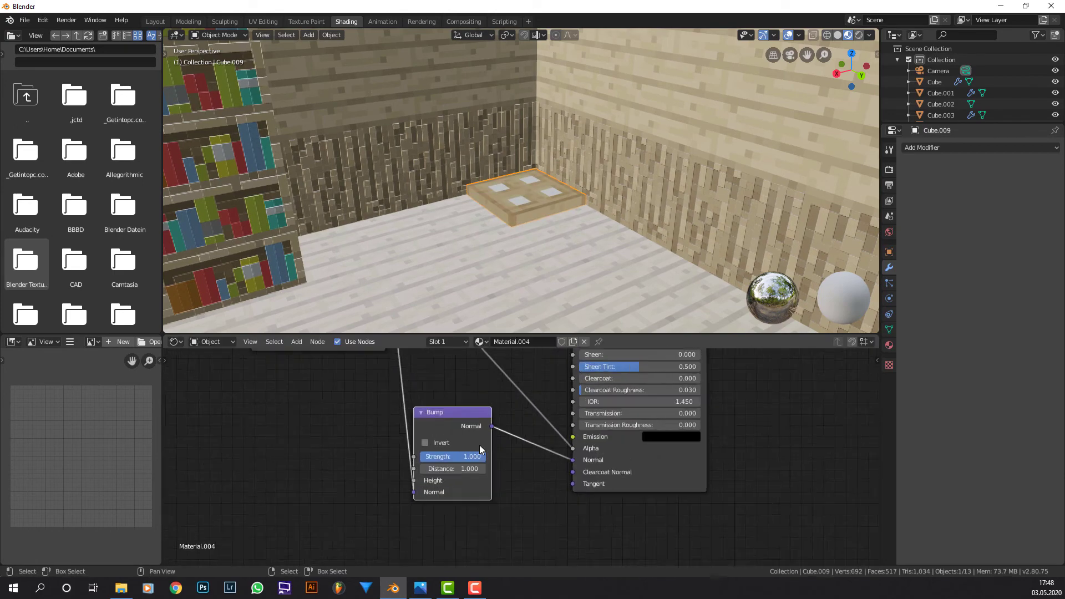
scroll(610, 166, "down", 5)
Step: Preview the room in rendered shading, and raise a copy of the floor plane along Z to form the ceiling
left_click(859, 35)
mouse_move(668, 120)
middle_mouse_down()
mouse_move(611, 148)
mouse_move(721, 134)
middle_mouse_up()
left_click(558, 199)
mouse_move(622, 160)
middle_mouse_down()
mouse_move(558, 199)
mouse_move(582, 295)
mouse_move(617, 164)
middle_mouse_up()
key("g")
key("z")
left_click(612, 183)
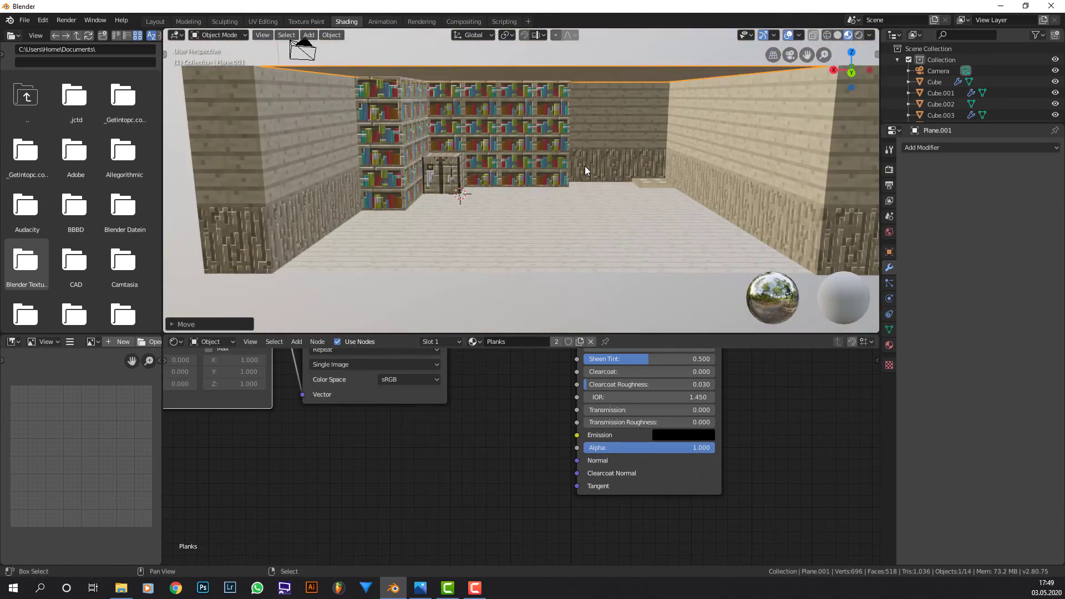
Step: Place a duplicated single bookshelf block at the open end of the back bookshelf wall
left_click(584, 166)
key("shift+d")
left_click(635, 167)
middle_click_drag(636, 167, 641, 166)
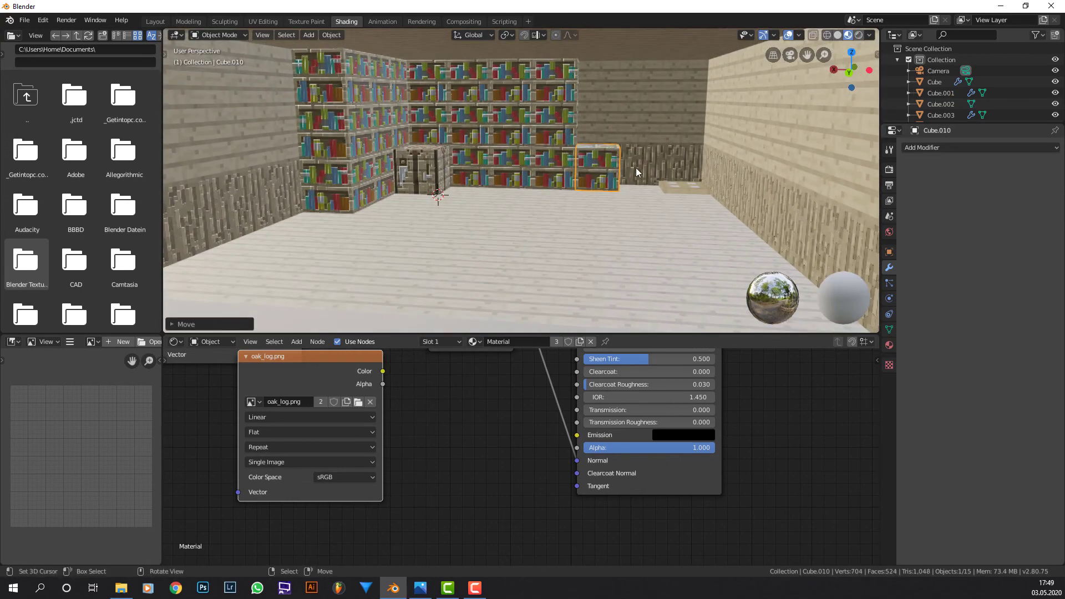
Step: Duplicate the single bookshelf block to build descending steps at the open end of the back bookshelf wall
key("shift+d")
left_click(621, 171)
Step: Copy the side bookshelf, remove both Array modifiers from the copy, and place duplicates of the block as descending steps at its front end
left_click(369, 175)
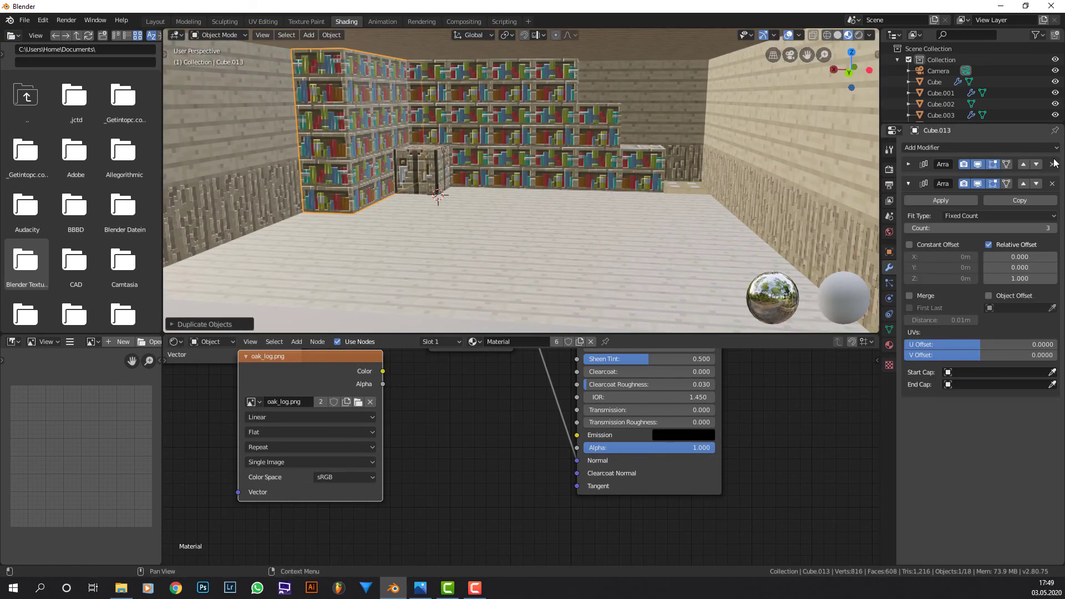
left_click(1053, 165)
left_click(1053, 164)
key("g")
middle_click_drag(389, 150, 349, 135)
left_click(354, 179)
key("shift+d")
left_click(358, 177)
key("shift+d")
left_click(349, 135)
Step: Add a second material slot with Planks.001 to the side bookshelf's step blocks and assign it to their top faces
key("Tab")
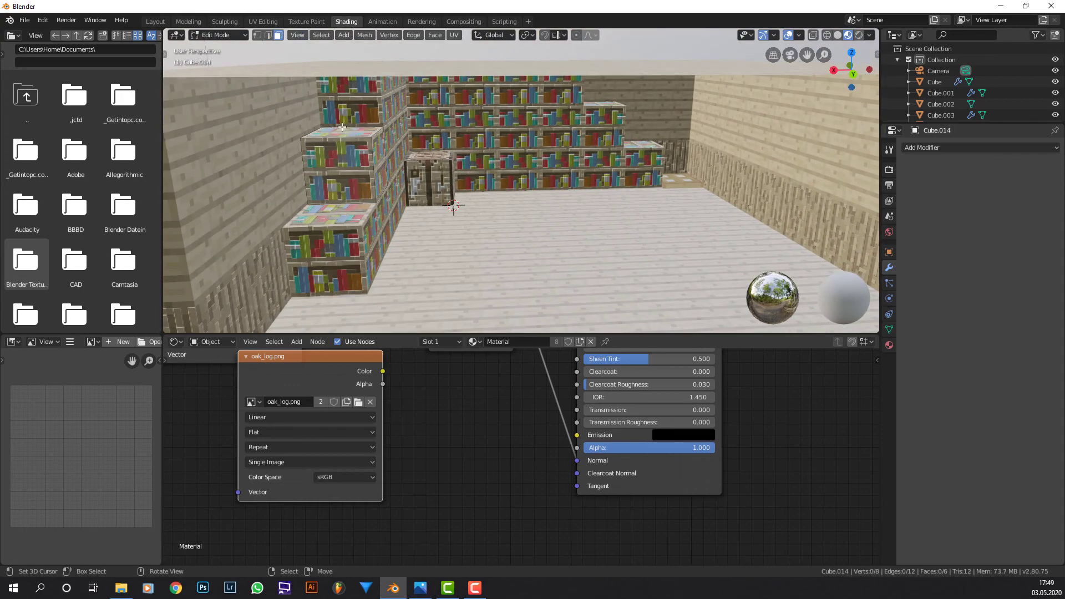
key("Tab")
left_click(889, 345)
left_click(615, 158)
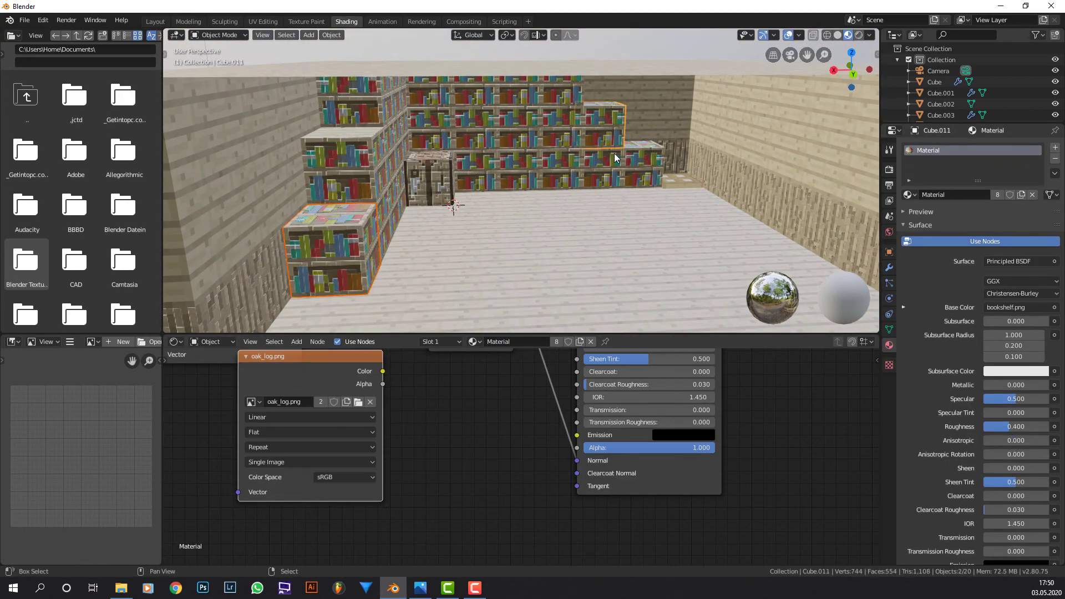
left_click(596, 102)
key("Tab")
left_click(1056, 149)
left_click(910, 216)
left_click(930, 306)
left_click(930, 230)
key("Tab")
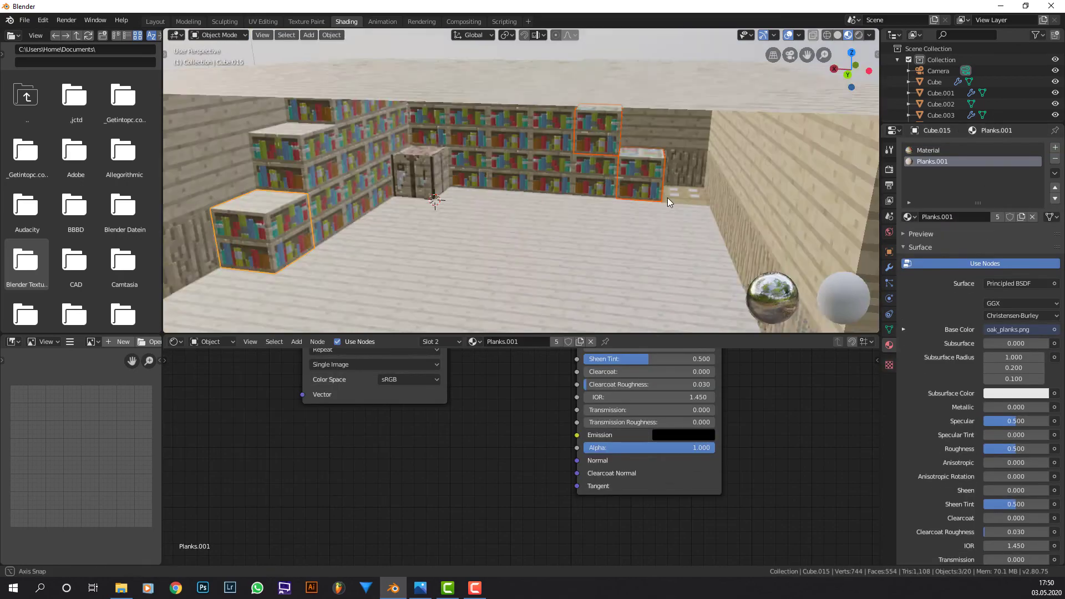
Step: Assign the Planks.001 material to the exposed top faces of the step blocks on the back bookshelf wall
middle_click_drag(668, 198, 671, 178)
left_click(673, 172)
key("Tab")
left_click(745, 261)
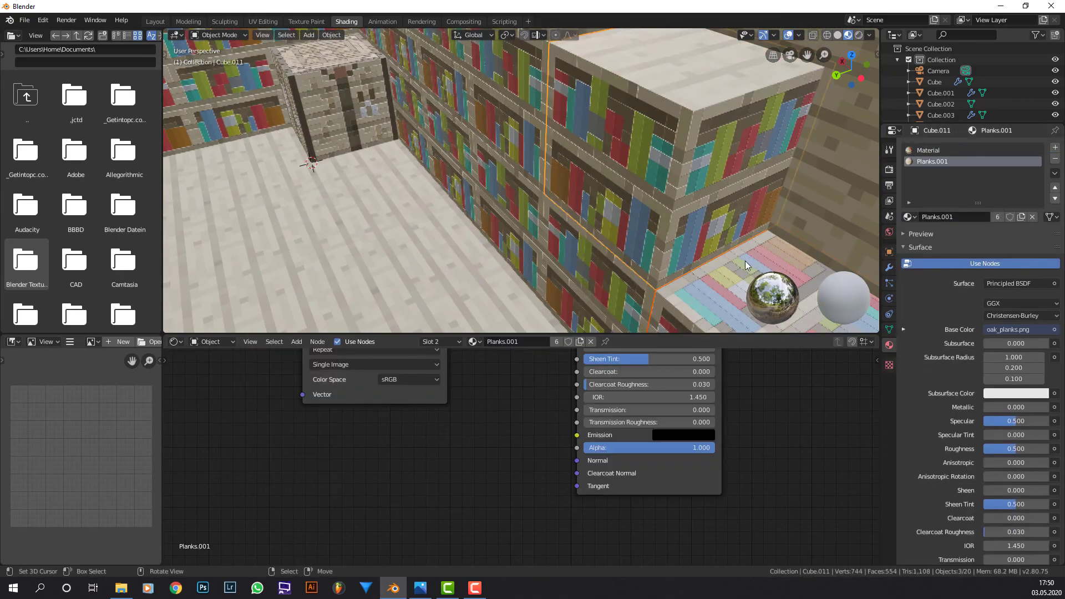
left_click(926, 235)
key("Tab")
Step: Duplicate a bookshelf block 3 m along X and place it in the middle of the floor, discarding the extra copy
middle_click_drag(681, 210, 615, 212)
key("shift+d")
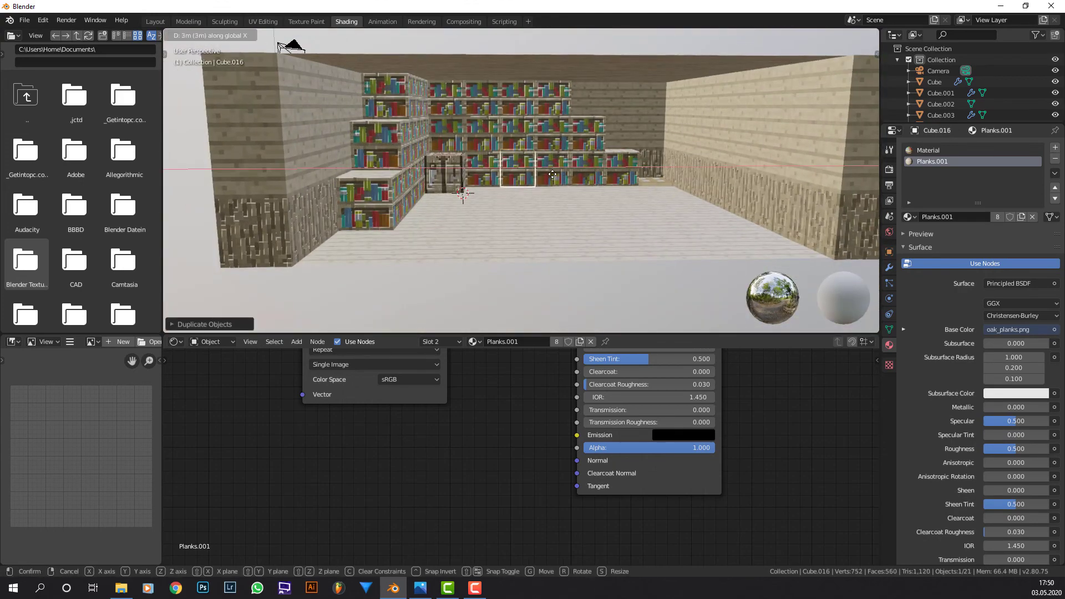
key("KP_7")
key("y")
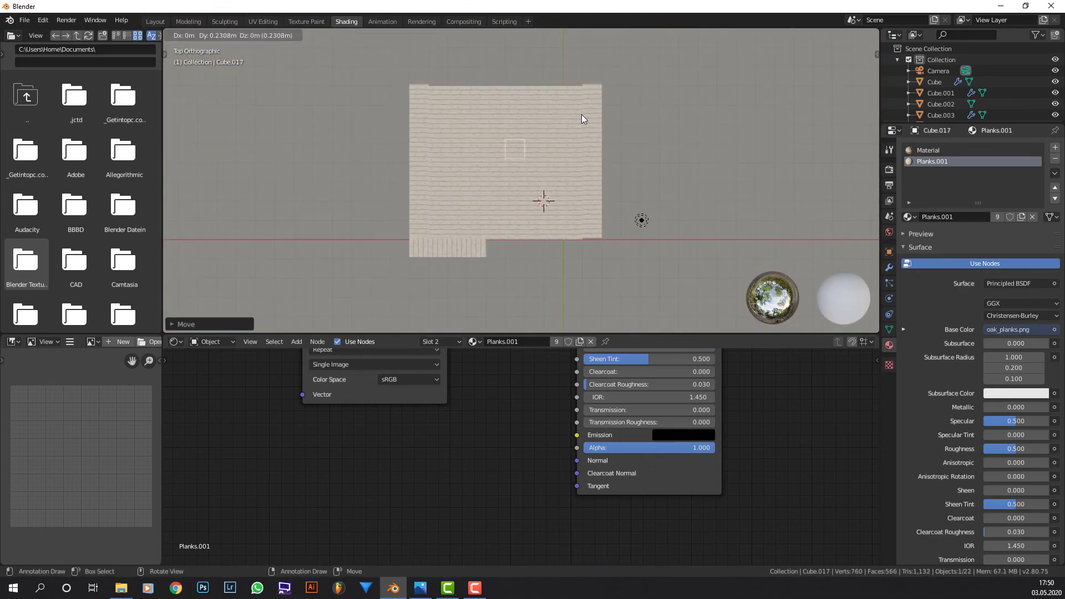
right_click(581, 114)
key("Delete")
middle_click_drag(499, 145, 893, 262)
key("ctrl+z")
Step: Give the middle block two Array modifiers with a count of 2 each, offset -1.000 on X and 1.000 on Y
left_click(890, 267)
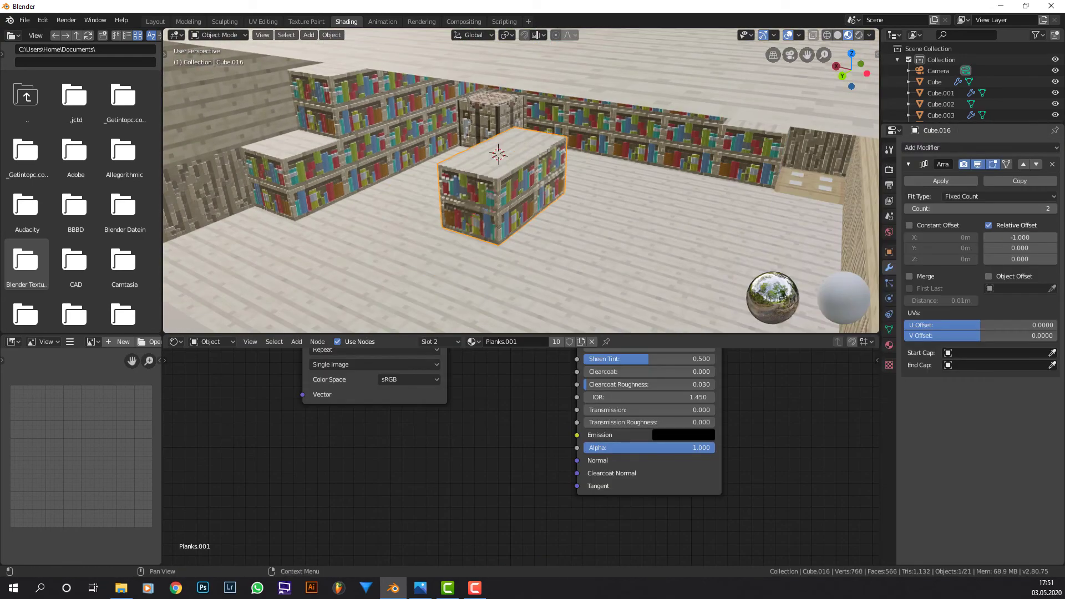
left_click(908, 164)
left_click(981, 148)
left_click(890, 177)
double_click(1020, 267)
type("1")
double_click(1020, 257)
type("000")
middle_click_drag(544, 183, 580, 178)
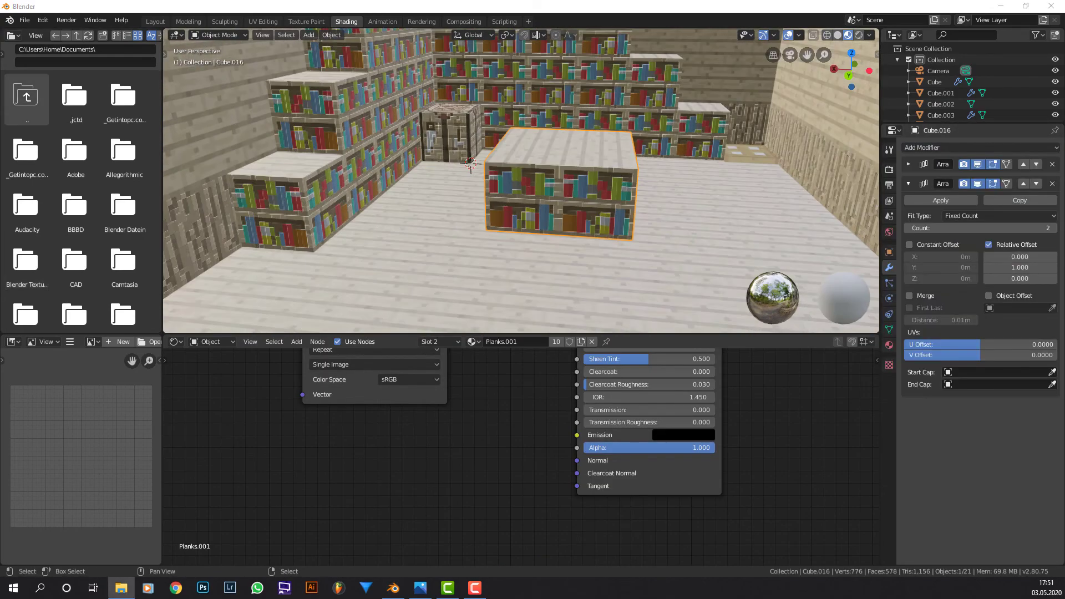
Step: Remove the bookshelf and planks materials from the middle block and create a new material for it
scroll(767, 340, "down", 6)
left_click(889, 345)
left_click(1055, 158)
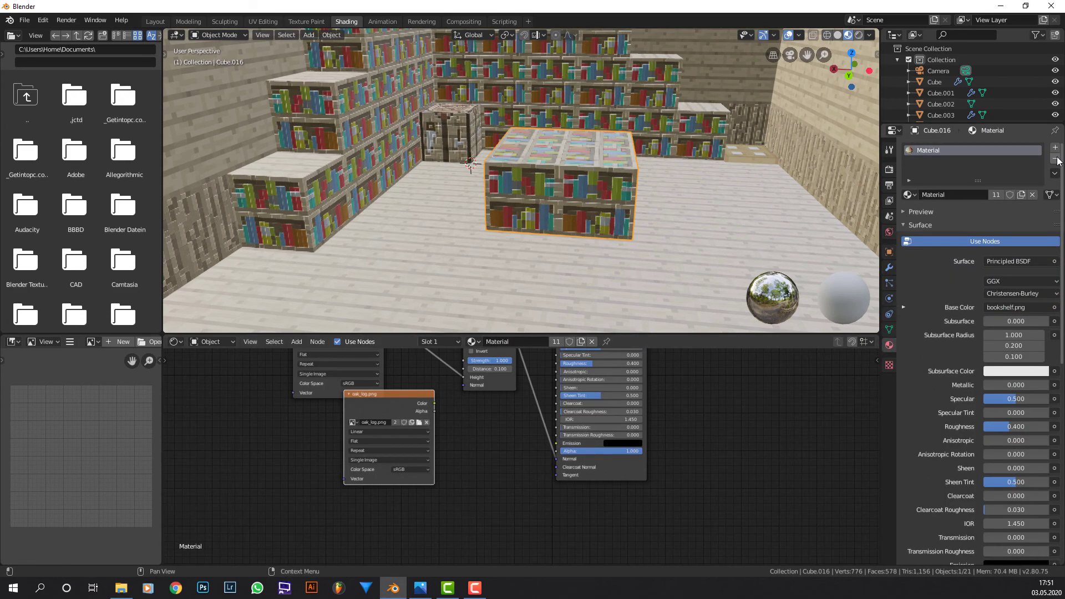
left_click(1055, 159)
left_click(979, 195)
Step: Bring the glowstone.png texture into the node editor and connect its Color output to the Material Output's Surface
middle_click_drag(495, 387, 403, 465)
left_click_drag(1, 321, 340, 412)
left_click_drag(363, 417, 323, 376)
scroll(373, 388, "up", 3)
left_click_drag(395, 404, 624, 378)
Step: Replace the Principled BSDF with an Emission shader fed by glowstone.png, and set the texture's interpolation to Closest
left_click(546, 361)
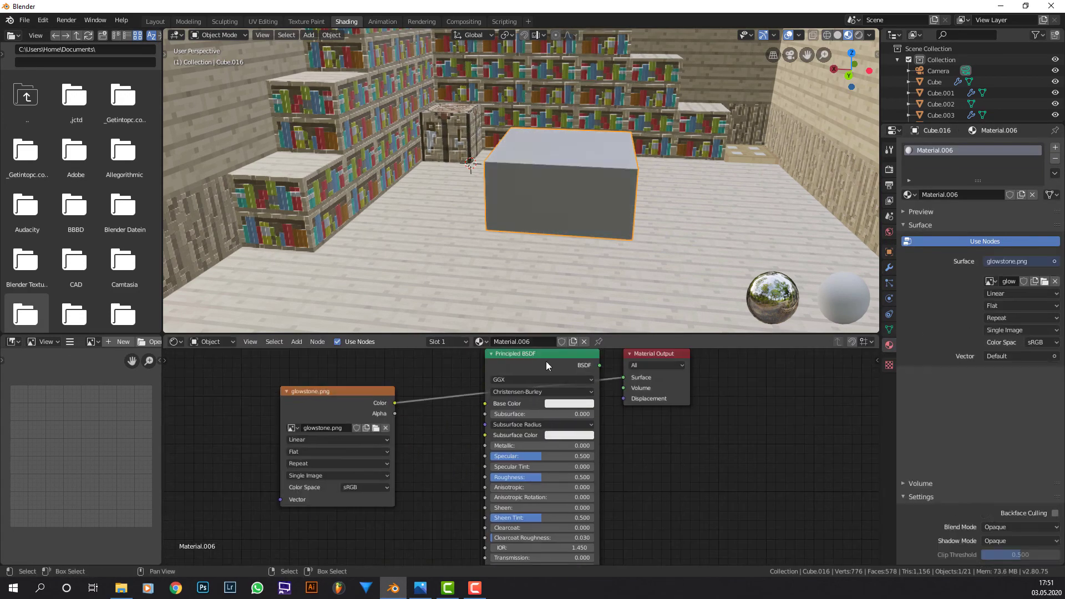
key("x")
key("shift+a")
left_click(492, 372)
left_click(372, 487)
left_click(347, 440)
left_click(347, 464)
Step: Raise the glowstone block along Z up to the ceiling, aligning it in the front wireframe view
middle_click_drag(469, 447, 497, 450)
key("ctrl+KP_3")
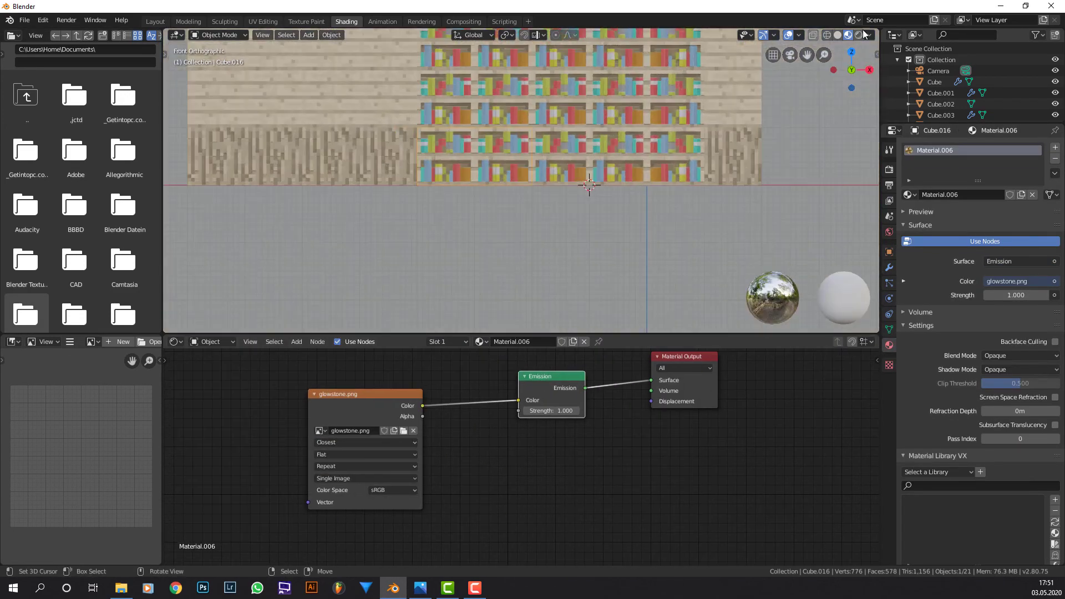
key("shift+z")
scroll(590, 172, "down", 4)
middle_click_drag(589, 145, 605, 195, "shift")
key("g")
key("z")
left_click(605, 132)
middle_click_drag(659, 155, 777, 183)
key("shift+z")
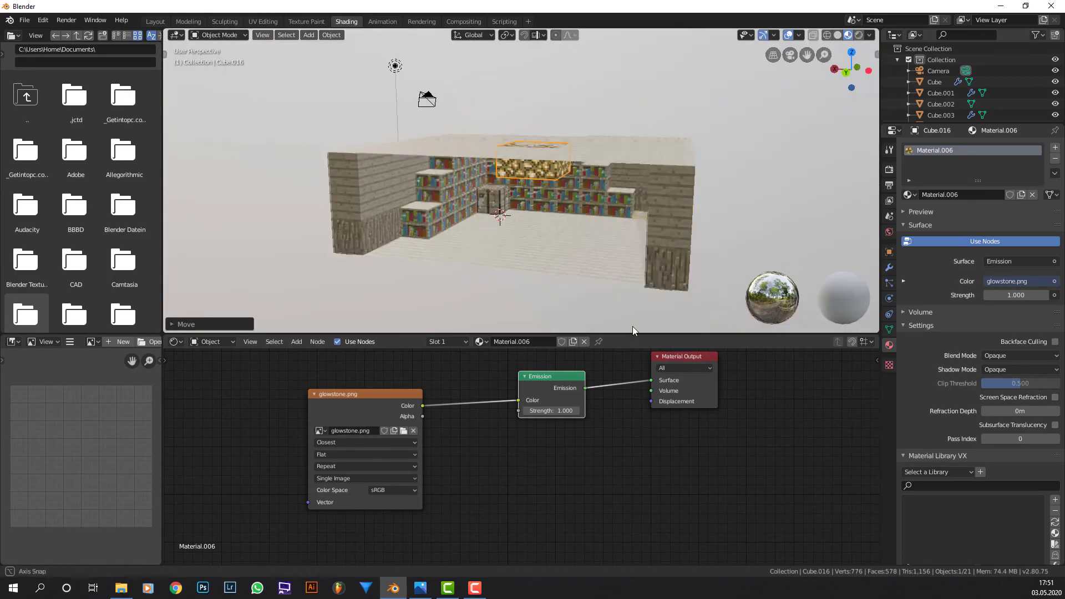
Step: Set the render engine to Cycles and preview the room in rendered shading
middle_click_drag(633, 326, 643, 277)
left_click(890, 170)
left_click(1020, 147)
left_click(994, 185)
left_click(859, 35)
middle_click_drag(675, 192, 591, 298)
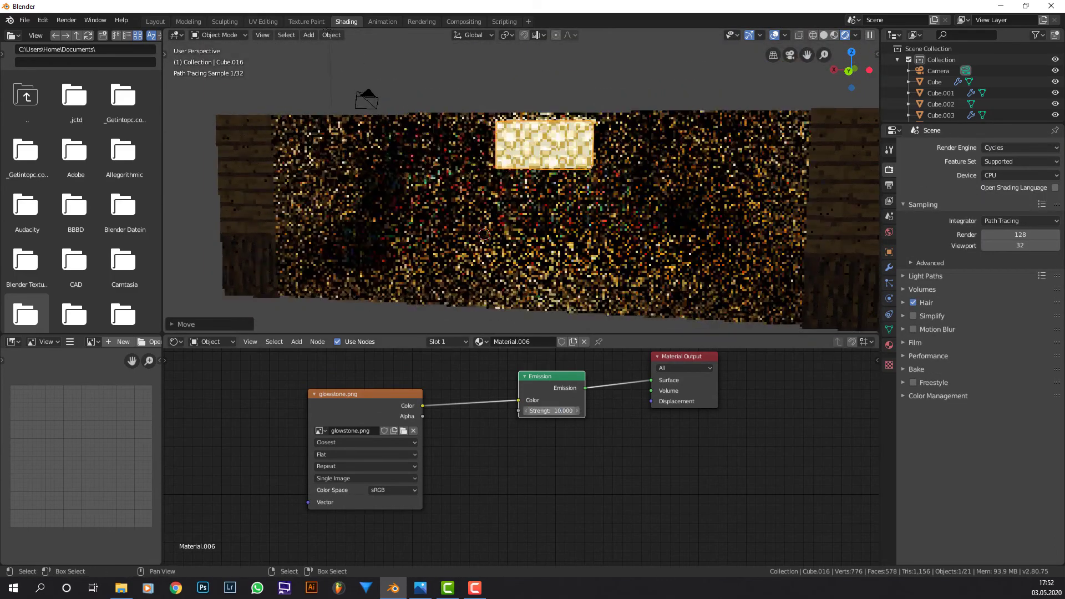
Step: Set the glowstone's Emission strength to 15 and return the viewport to material preview shading
left_click(551, 411)
type("15")
key("Return")
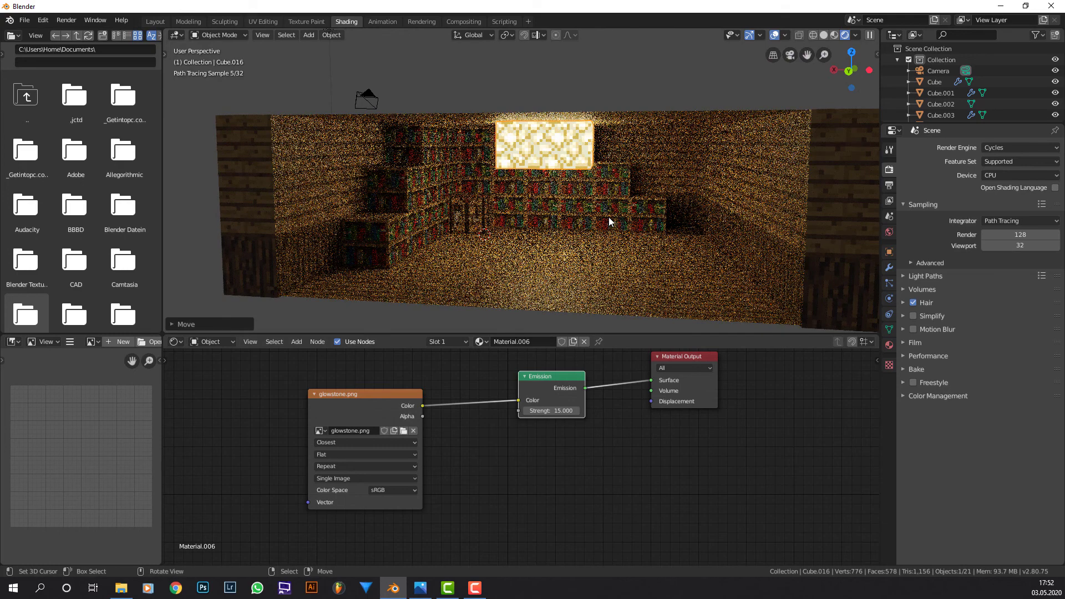
left_click(835, 34)
left_click(121, 588)
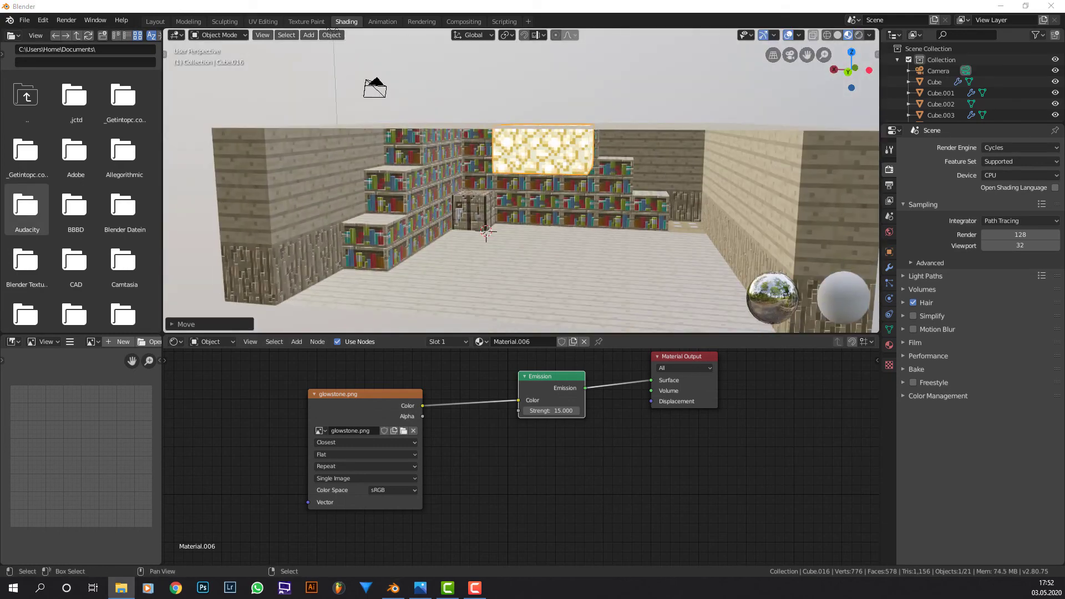
Step: Duplicate the glowstone block and lower the copy along Z to the floor at Z 0.5 m
middle_click_drag(532, 266, 561, 241)
key("shift+d")
left_click(525, 235)
key("g")
key("z")
left_click(535, 314)
scroll(562, 241, "down", 1)
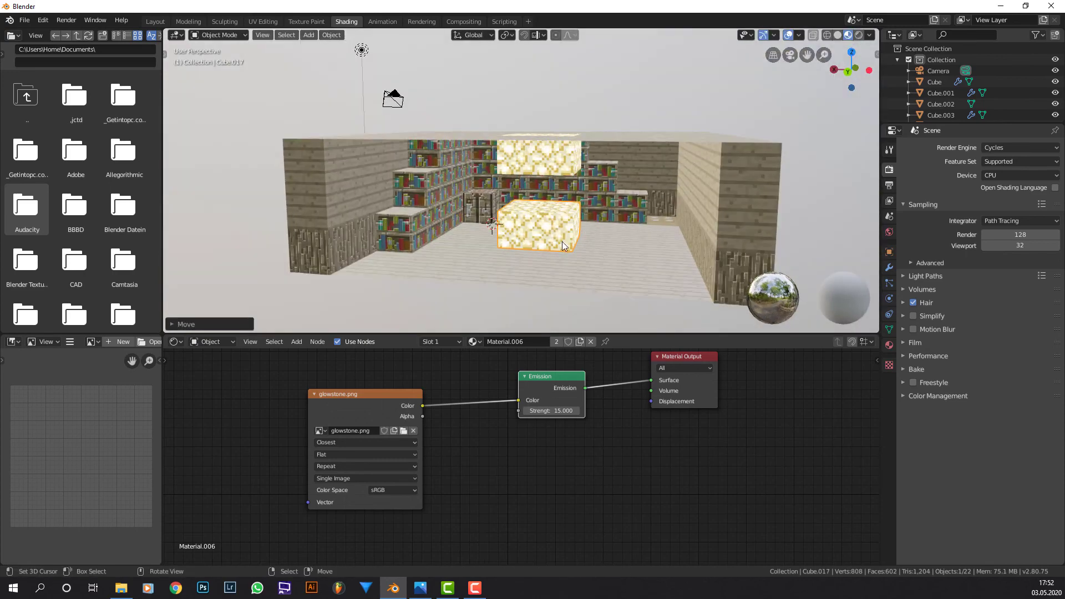
Step: Remove both Array modifiers from the lower glowstone copy and set its Z dimension to 0.0625 m
key("n")
double_click(813, 247)
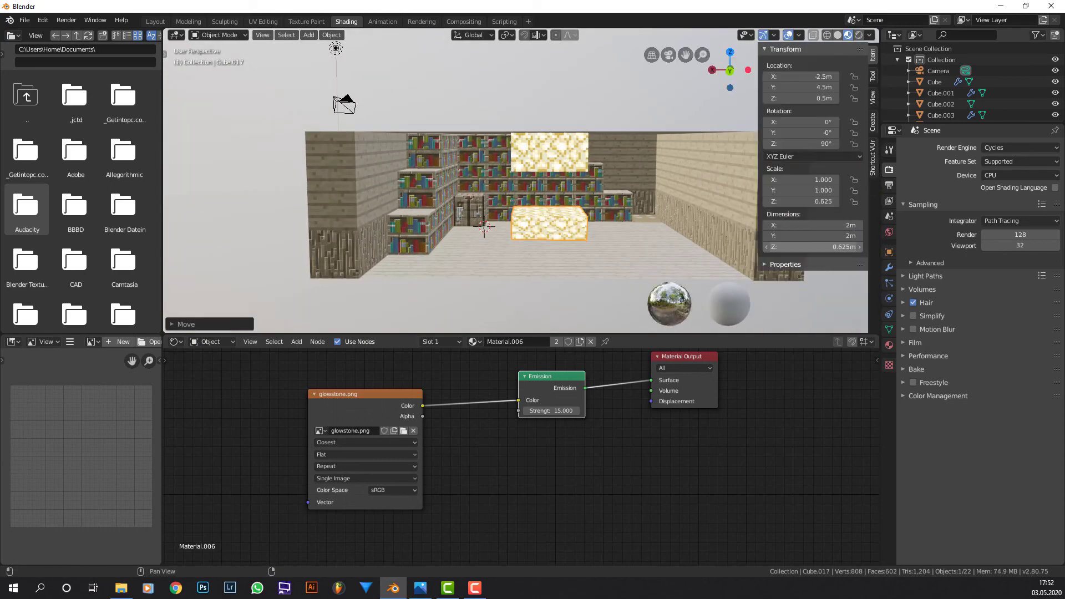
scroll(643, 242, "down", 2)
left_click(889, 268)
left_click(1055, 162)
scroll(648, 255, "up", 5)
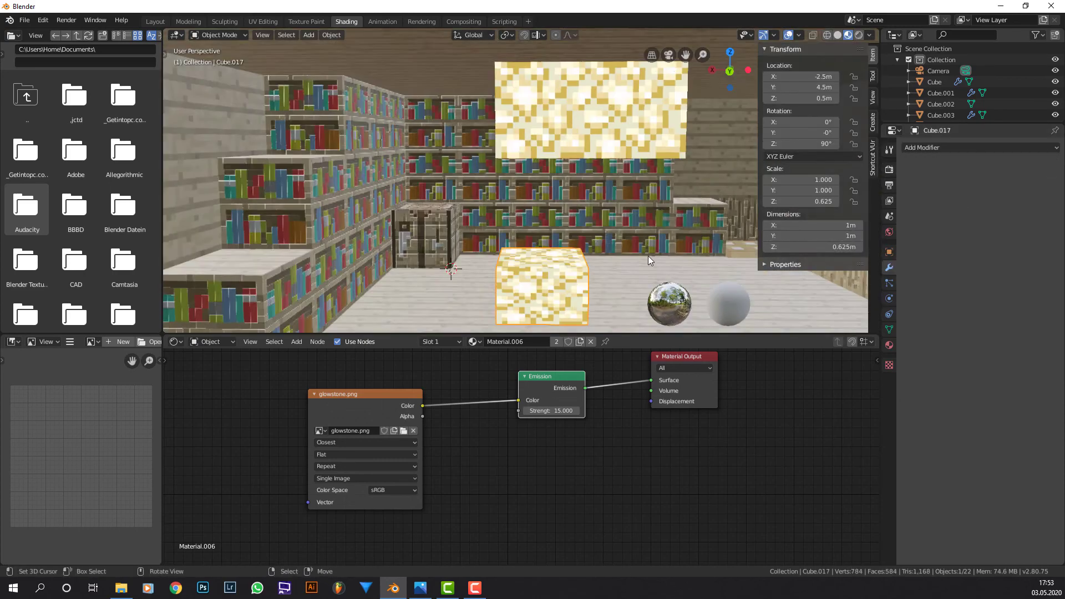
double_click(820, 246)
Step: Unwrap all faces of the thin slab again so the texture fits its flattened shape
key("KP_1")
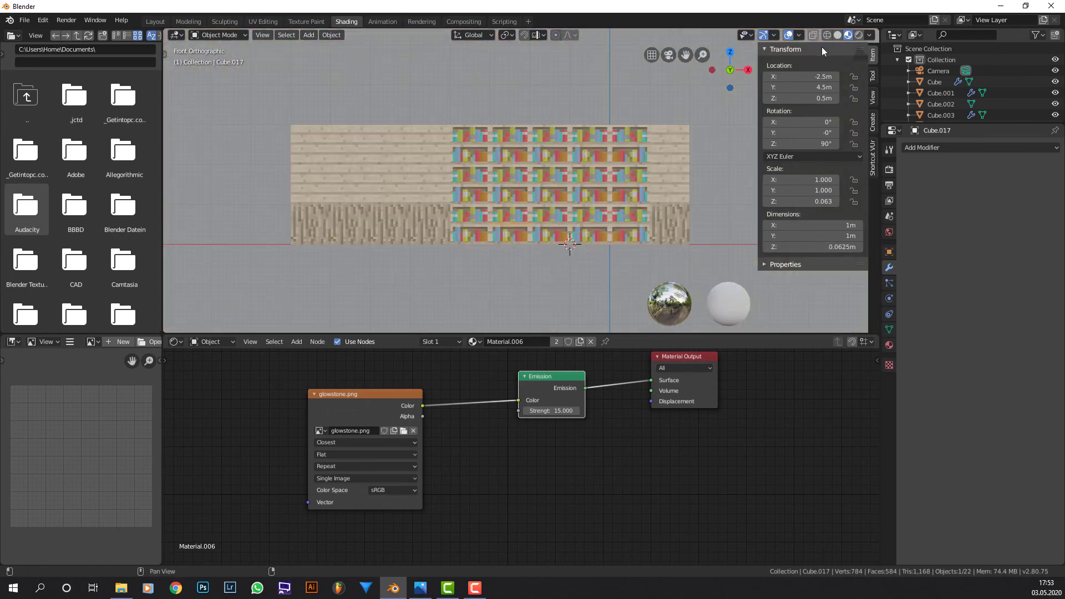
key("KP_3")
key("ctrl+KP_3")
key("KP_1")
middle_click_drag(659, 150, 477, 209)
scroll(535, 182, "up", 5)
key("Tab")
key("u")
left_click(565, 176)
left_click(525, 194)
key("KP_5")
key("a")
key("u")
left_click(475, 210)
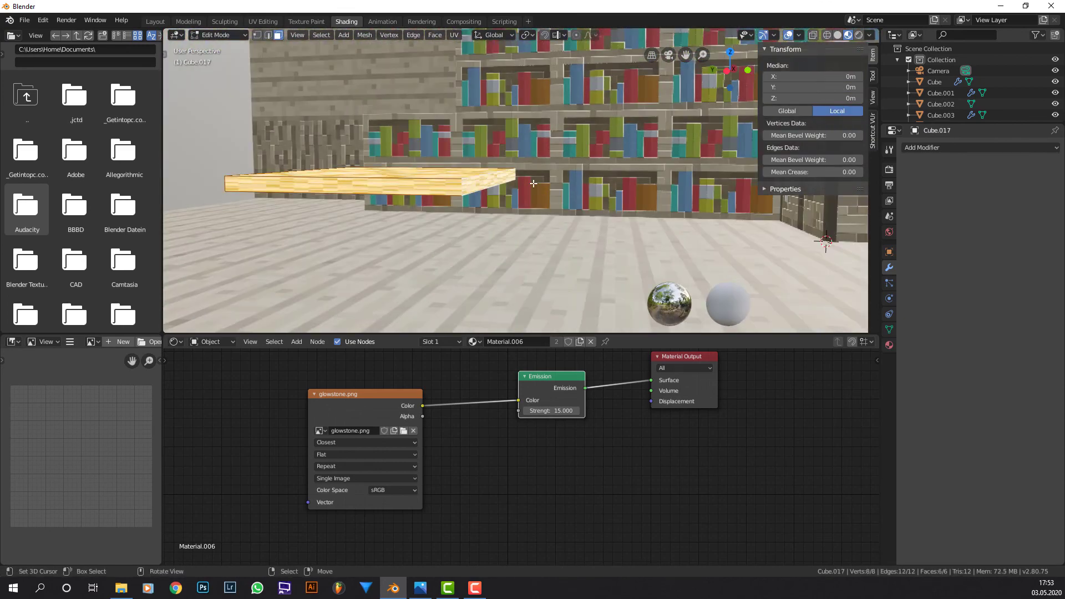
middle_click_drag(533, 183, 538, 208)
key("u")
left_click(484, 142)
key("KP_Decimal")
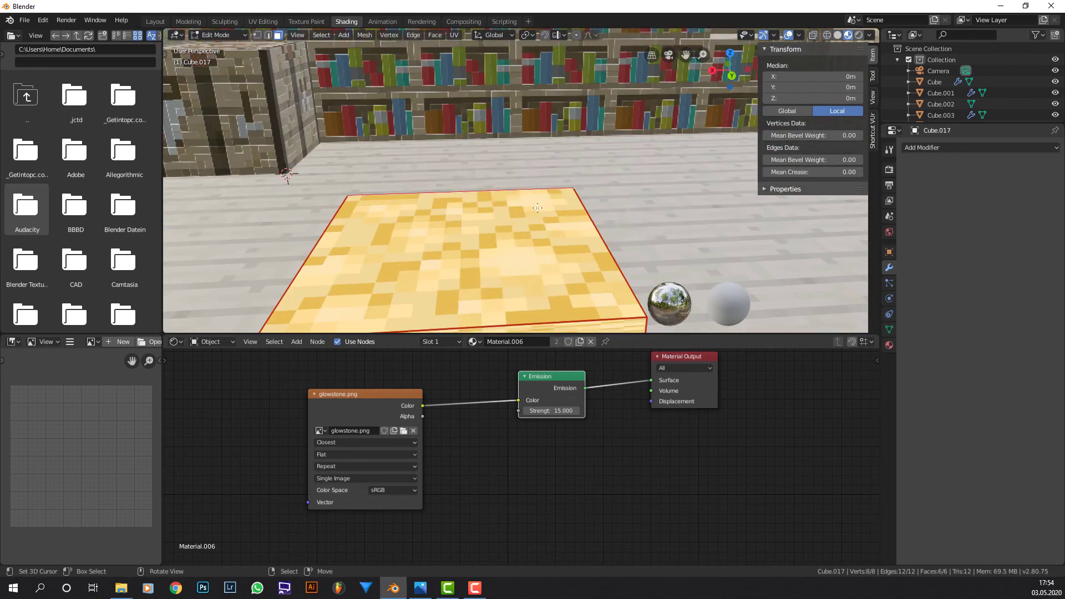
Step: Give the thin slab its own material, with a Principled BSDF connected to the Material Output's Surface
key("Tab")
scroll(465, 212, "down", 5)
key("shift+a")
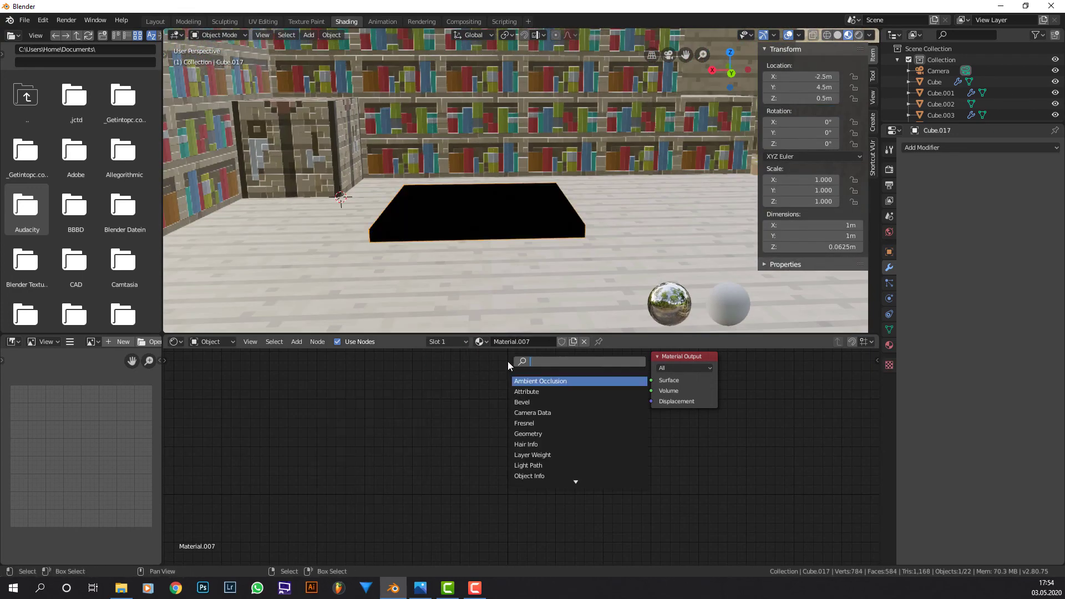
type("prin")
key("Return")
left_click(492, 362)
left_click_drag(608, 378, 651, 381)
Step: Add the white_wool.png texture to the slab's Base Color and set its interpolation to Closest
left_click_drag(153, 493, 289, 404)
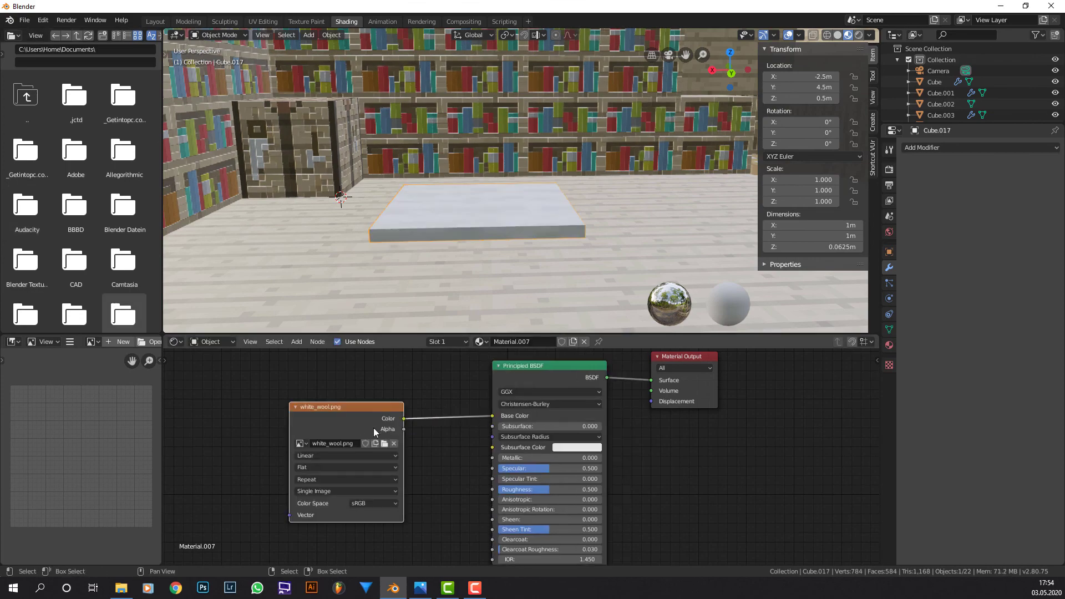
left_click_drag(374, 427, 296, 396)
left_click(268, 424)
left_click(278, 439)
Step: Lower the white wool slab along Z until it rests on the floor at Z 0.031 m
key("KP_1")
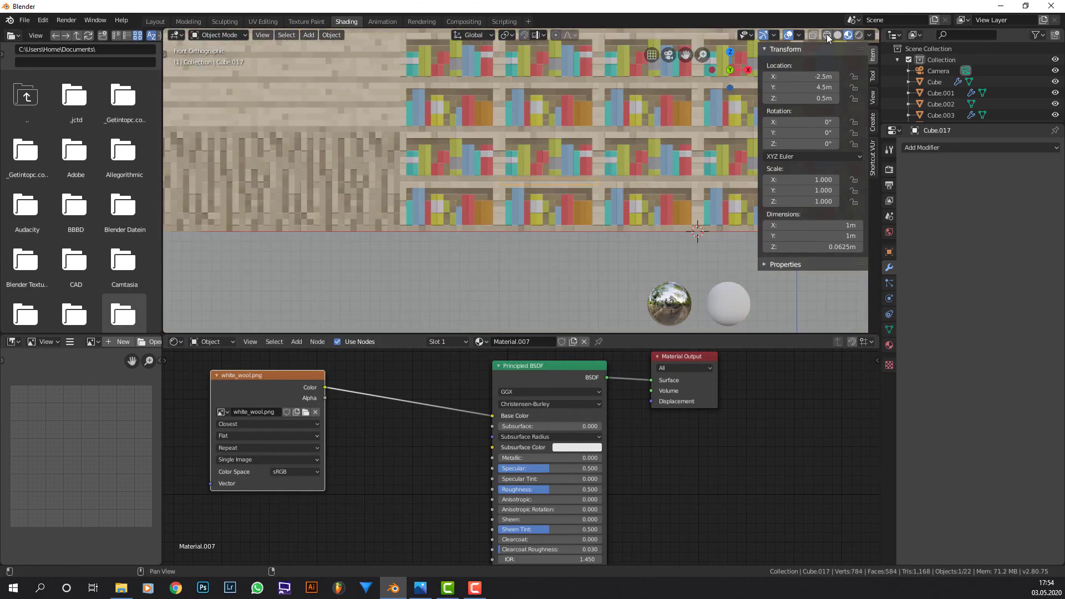
left_click(826, 35)
scroll(530, 172, "up", 4)
key("g")
key("z")
left_click(547, 287)
scroll(603, 221, "up", 4)
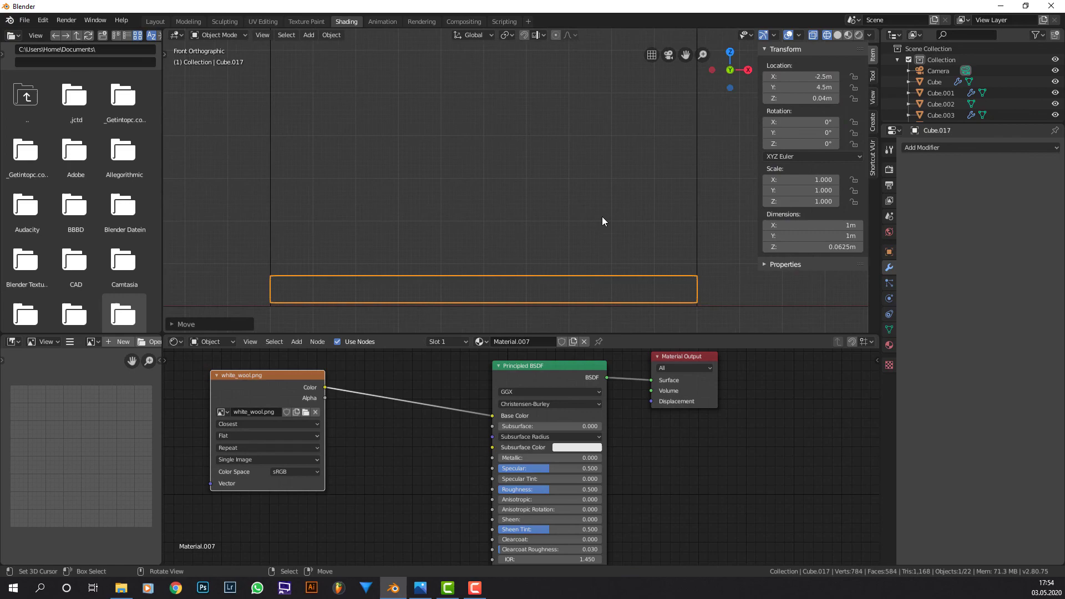
key("g")
key("z")
left_click(532, 233)
mouse_move(531, 234)
middle_mouse_down()
mouse_move(481, 188)
mouse_move(618, 141)
mouse_move(540, 148)
middle_mouse_up()
key("shift+z")
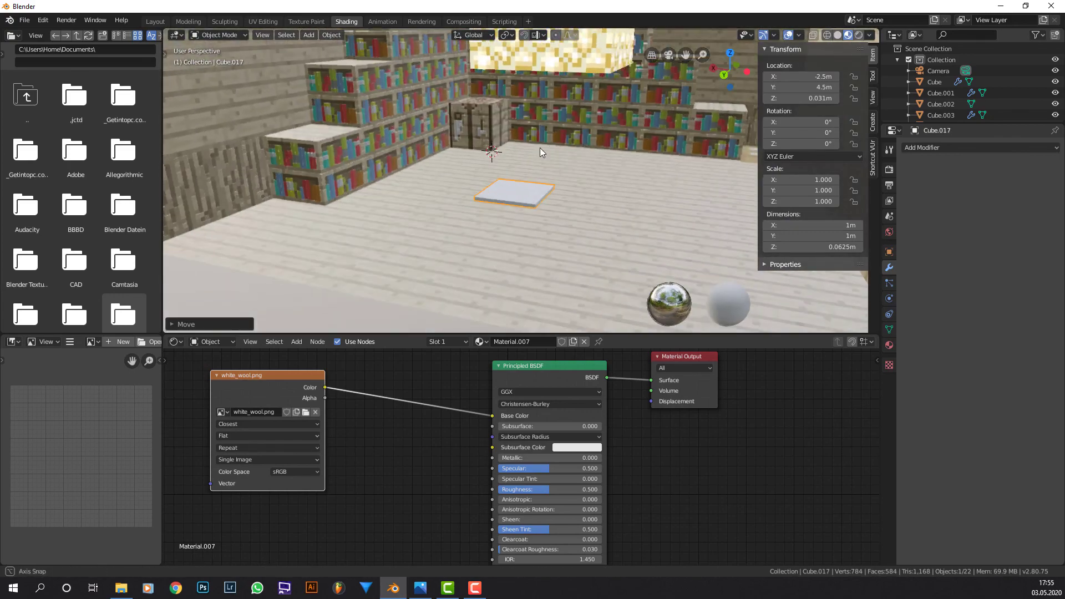
Step: Array the wool slab into a carpet: count 2 at -1.000 on X, and count 4 at 1.000 on Y
left_click(980, 147)
left_click(849, 172)
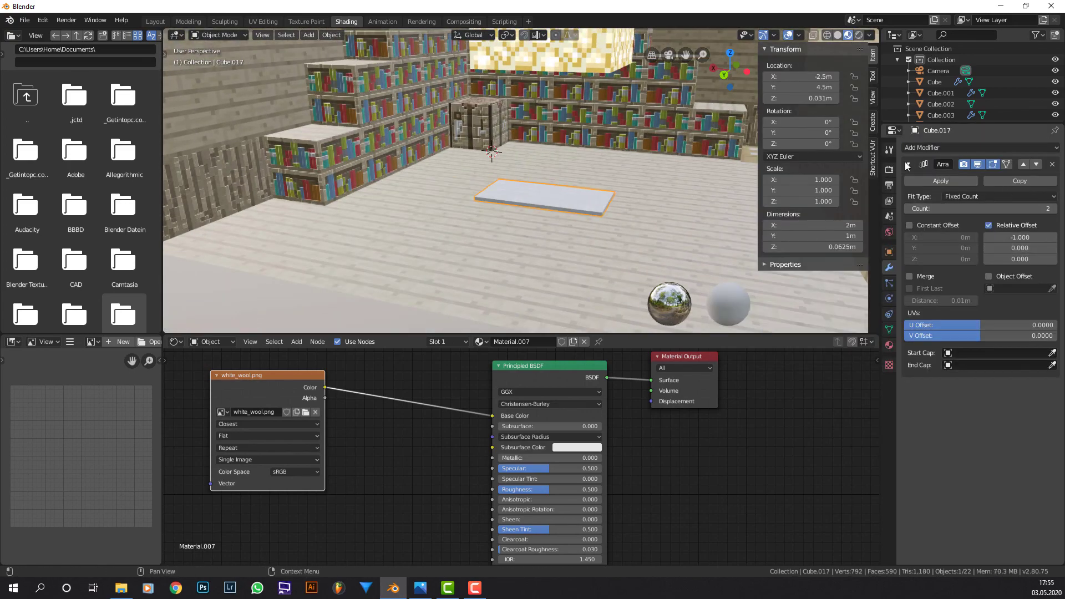
left_click(908, 165)
left_click(943, 147)
left_click(849, 172)
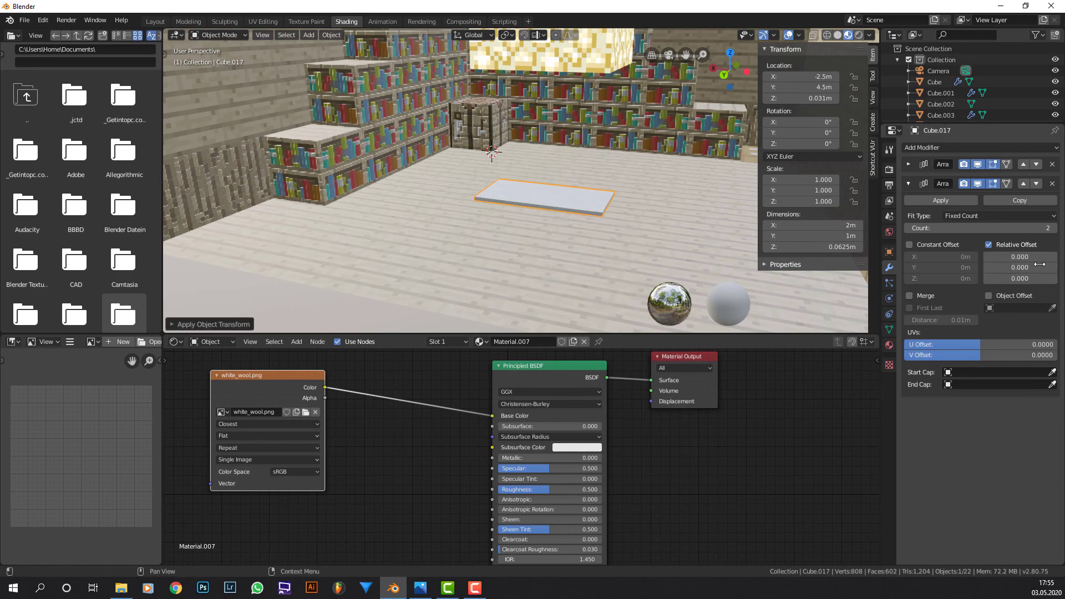
left_click(1053, 228)
left_click(1053, 229)
Step: Move the carpet along Y to 2 m so it lies in the middle of the room
key("KP_7")
key("shift+z")
scroll(666, 158, "down", 2)
key("g")
key("y")
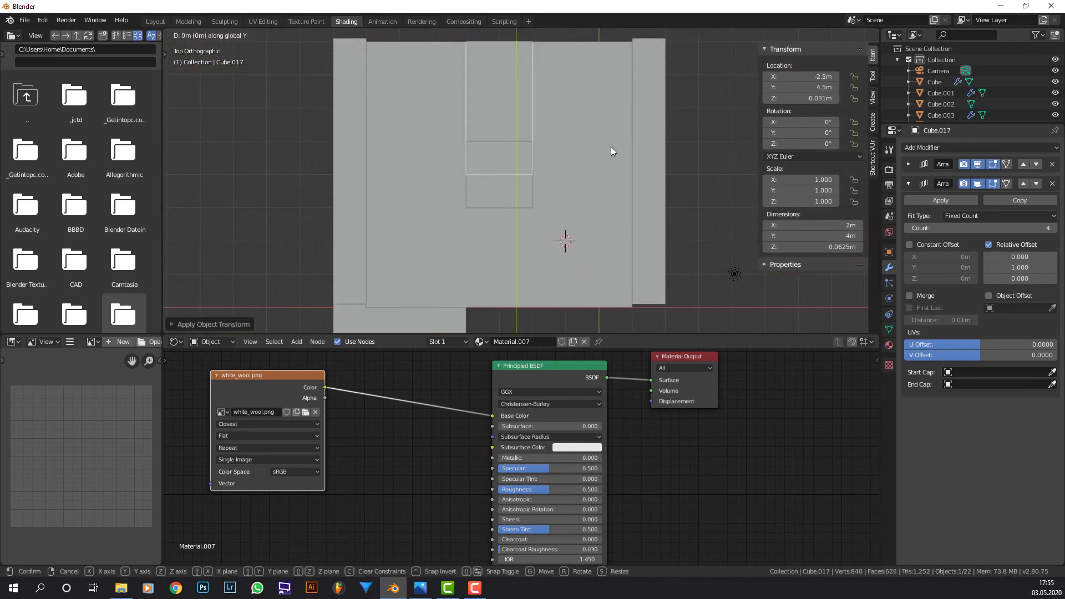
left_click(563, 237)
middle_click_drag(564, 238, 228, 164)
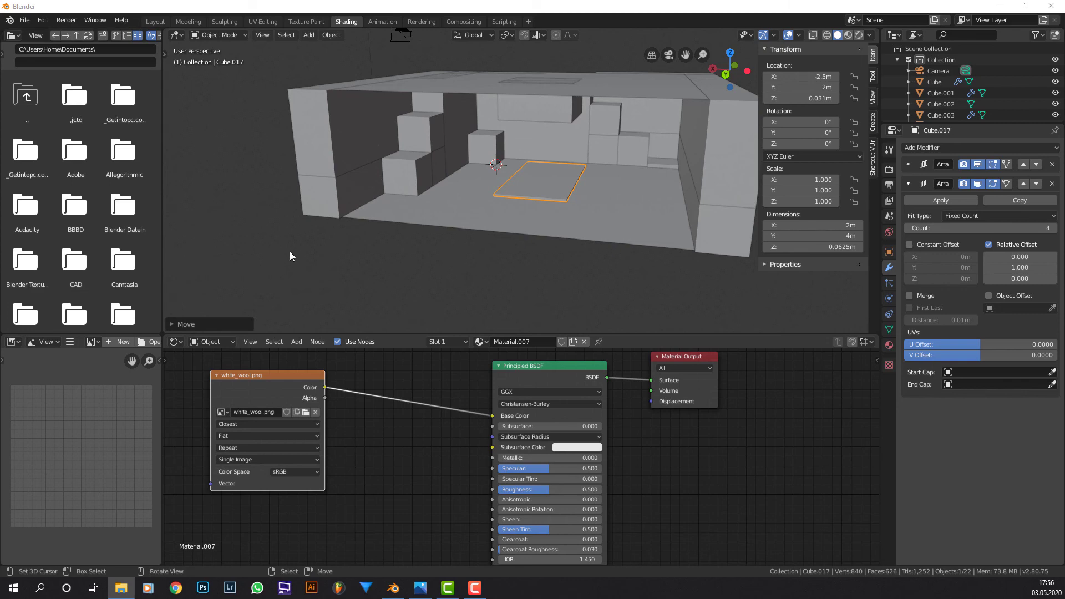
middle_click_drag(458, 195, 463, 196)
key("shift+a")
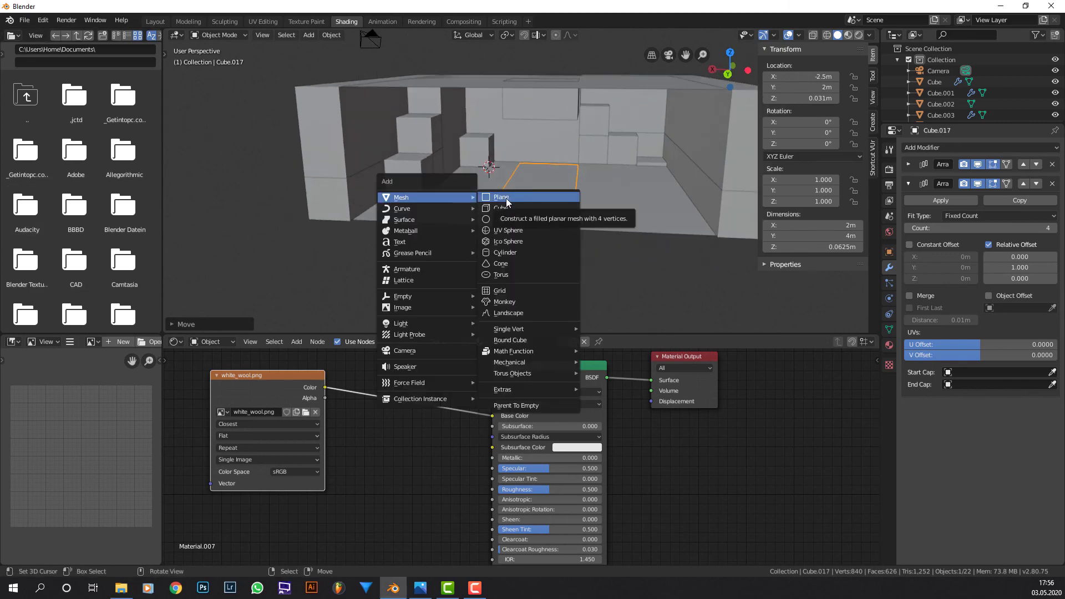
key("shift+a")
mouse_move(494, 187)
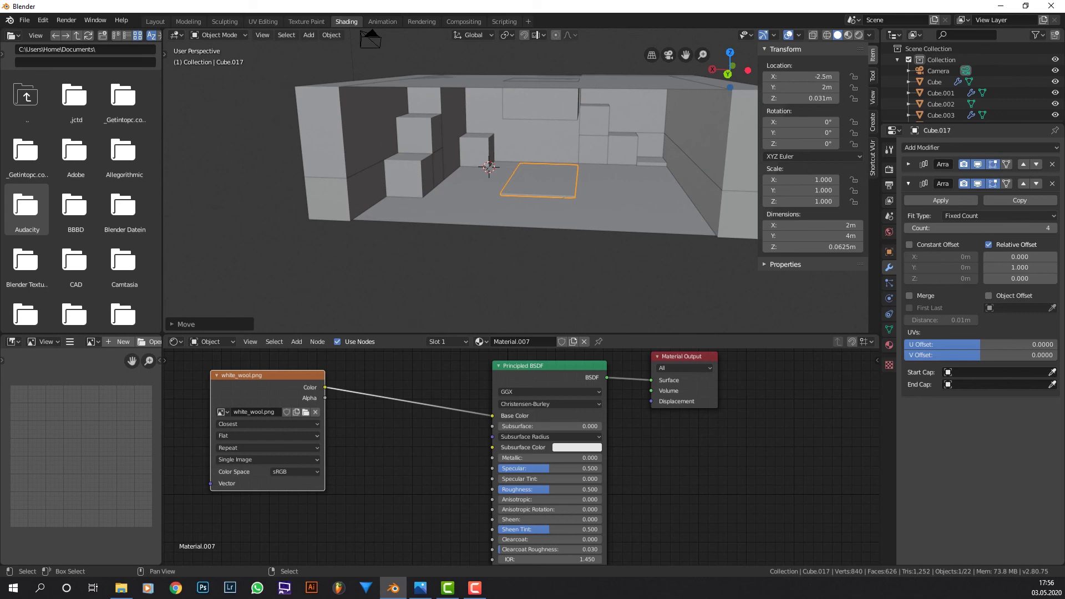
Step: Duplicate the crafting table cube, raise the copy 1 m along Z and scale it down to 0.2
left_click(486, 164)
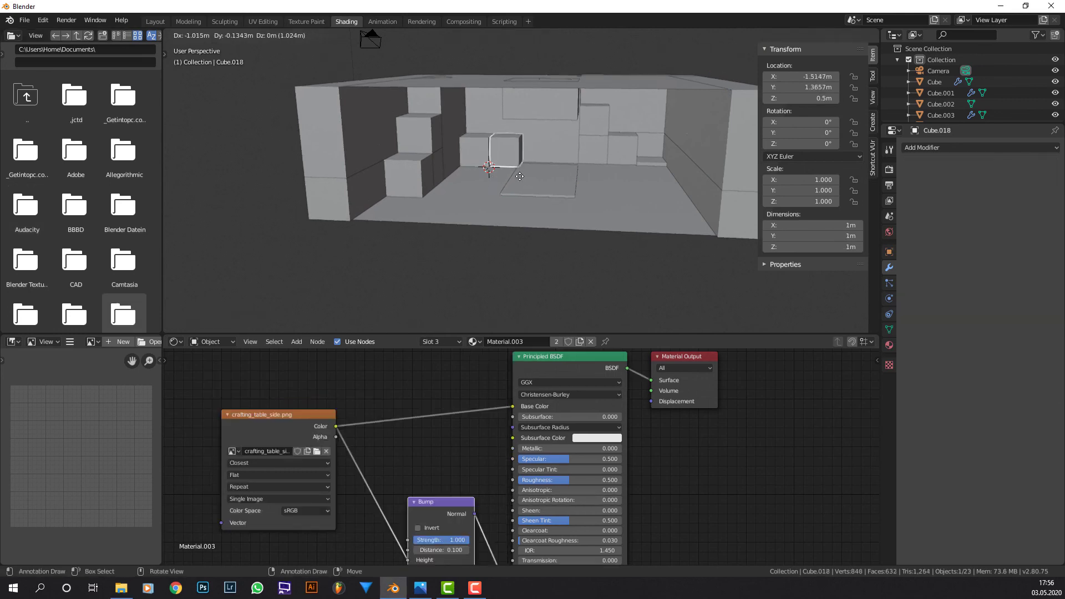
type("1")
key("Return")
scroll(516, 178, "up", 4)
type("s")
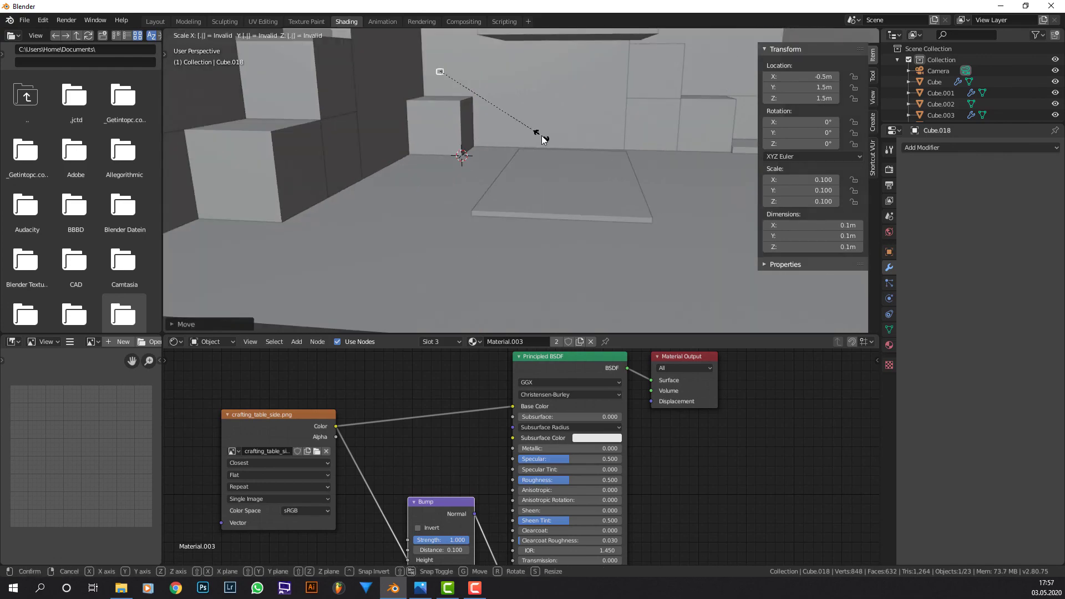
type(".2")
key("Return")
Step: Show the scene with its textures and lower the small cube along Z onto the crafting table's top, at Z 1.085 m
left_click(848, 35)
mouse_move(516, 72)
middle_mouse_down()
mouse_move(498, 110)
mouse_move(521, 181)
middle_mouse_up()
key("KP_7")
middle_click_drag(665, 105, 529, 227)
key("g")
key("z")
left_click(569, 58)
Step: Move the small cube along Y and X onto a corner cell of the crafting grid, sized about 0.172 m to fit
middle_click_drag(569, 58, 511, 286)
key("g")
key("y")
left_click(607, 283)
key("g")
key("x")
left_click(611, 209)
key("s")
key("y")
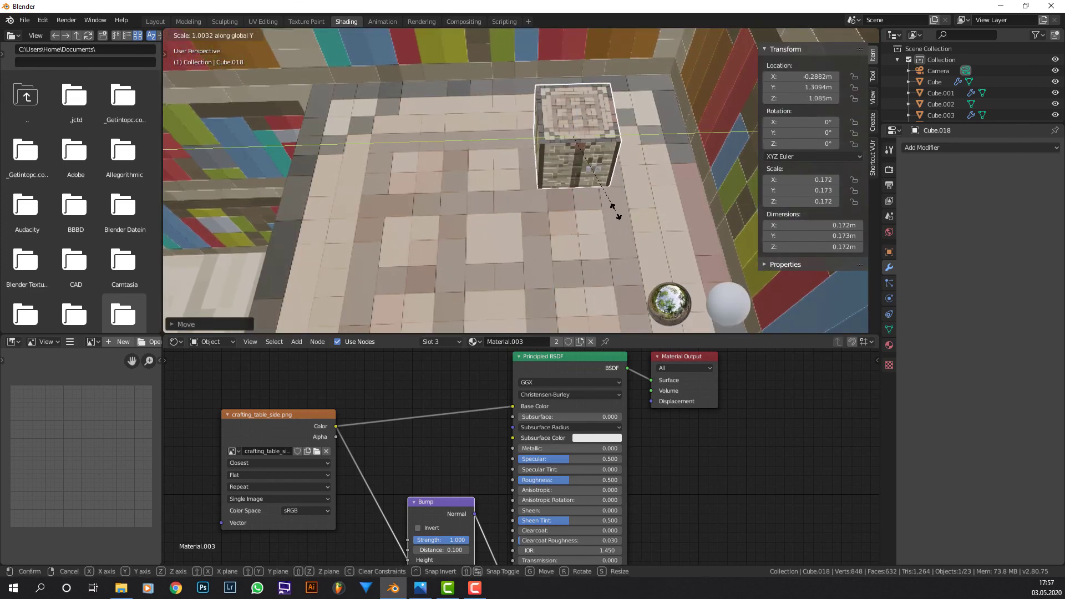
left_click(619, 218)
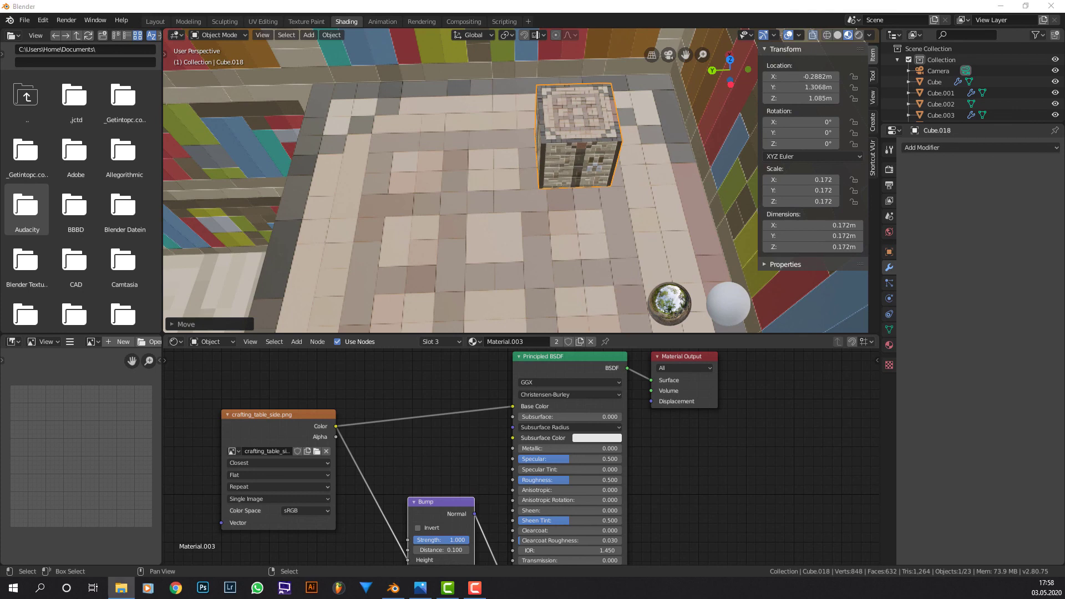
Step: Give the small cube a new material with gold_block.png as Base Color and Metallic 1.000, and remove its other material slots
left_click(472, 341)
left_click(533, 388)
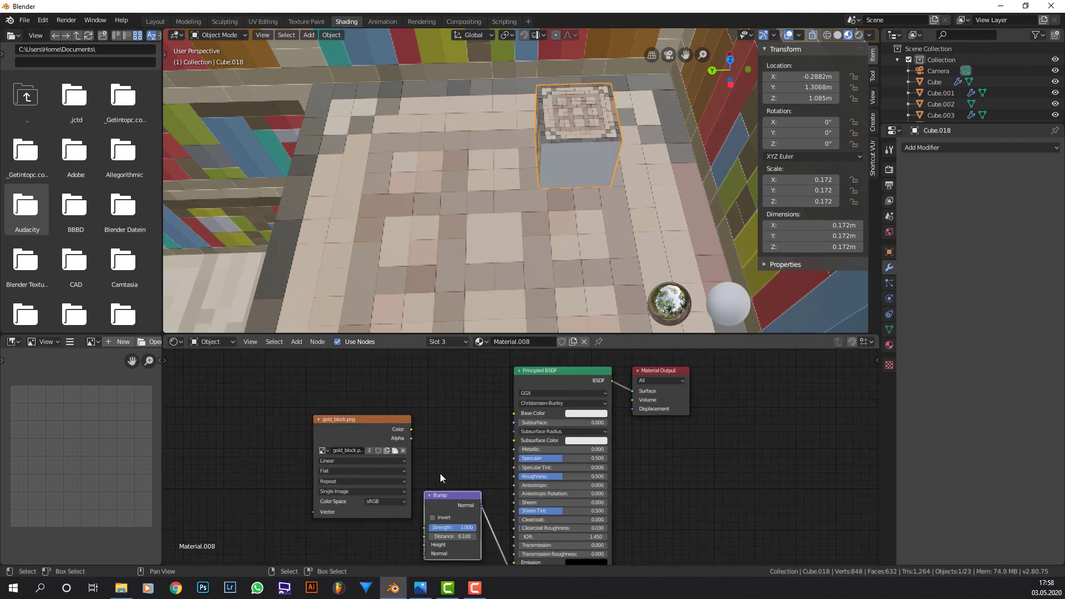
left_click(890, 345)
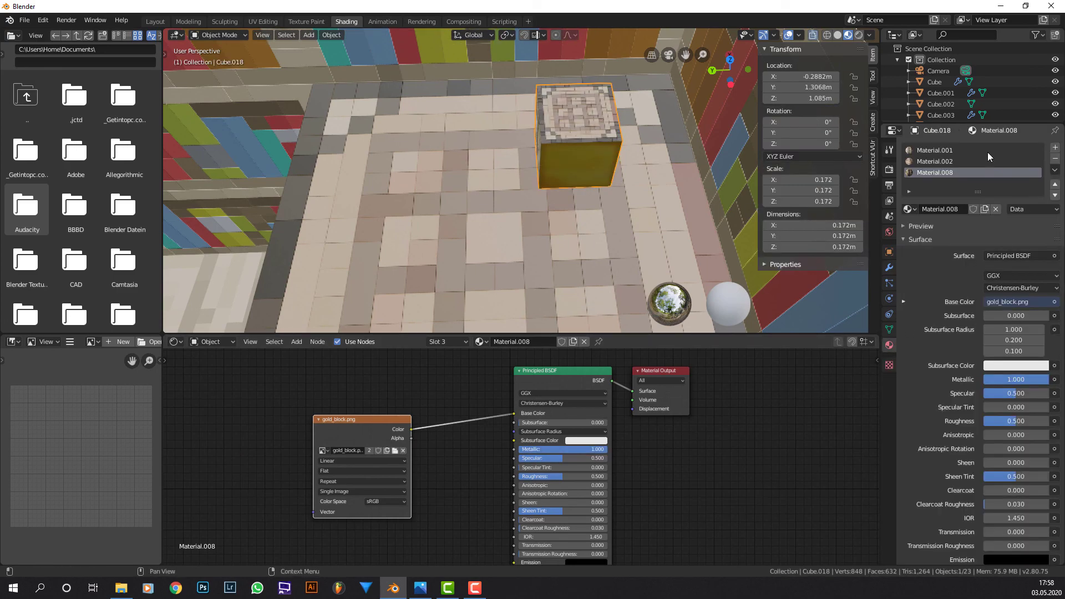
Step: Duplicate the gold block along Y and X into a ring of eight blocks around the crafting grid's centre cell
middle_click_drag(688, 180, 620, 181)
key("shift+d")
key("y")
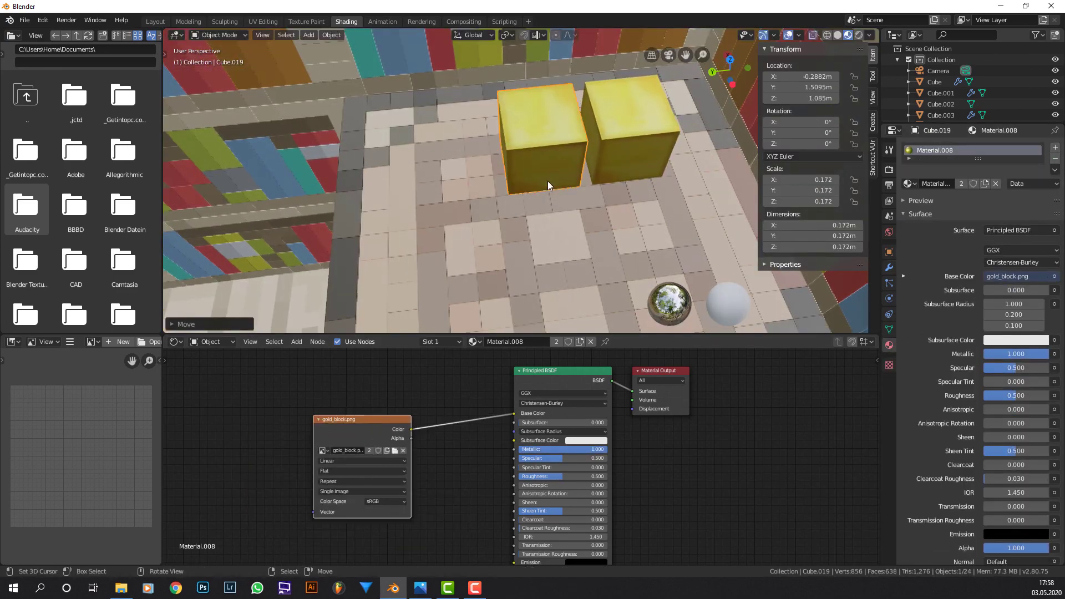
left_click(551, 168)
middle_click_drag(551, 168, 571, 113)
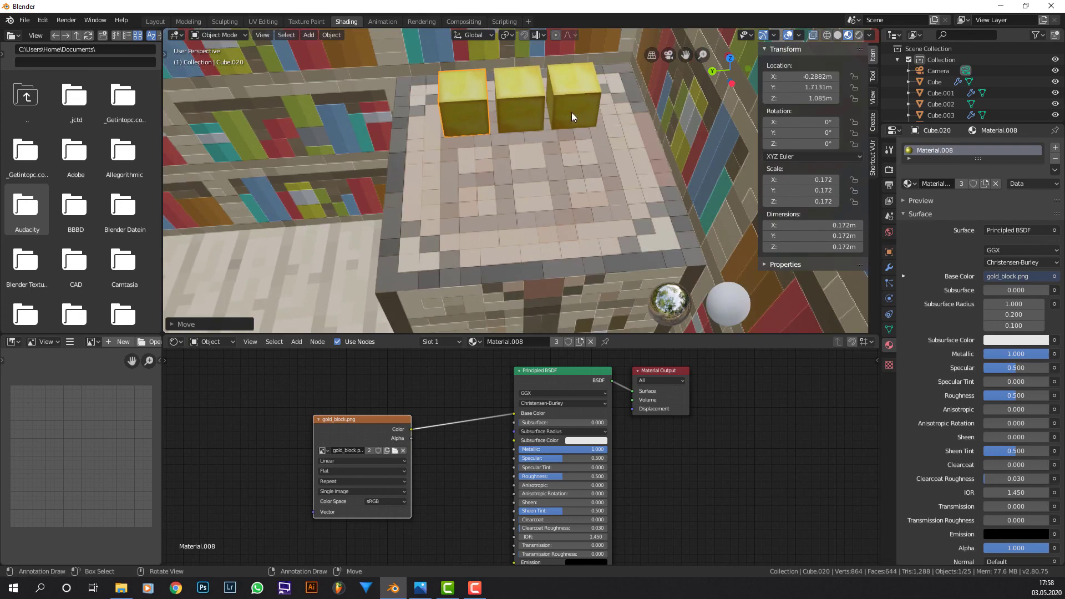
key("shift+d")
key("x")
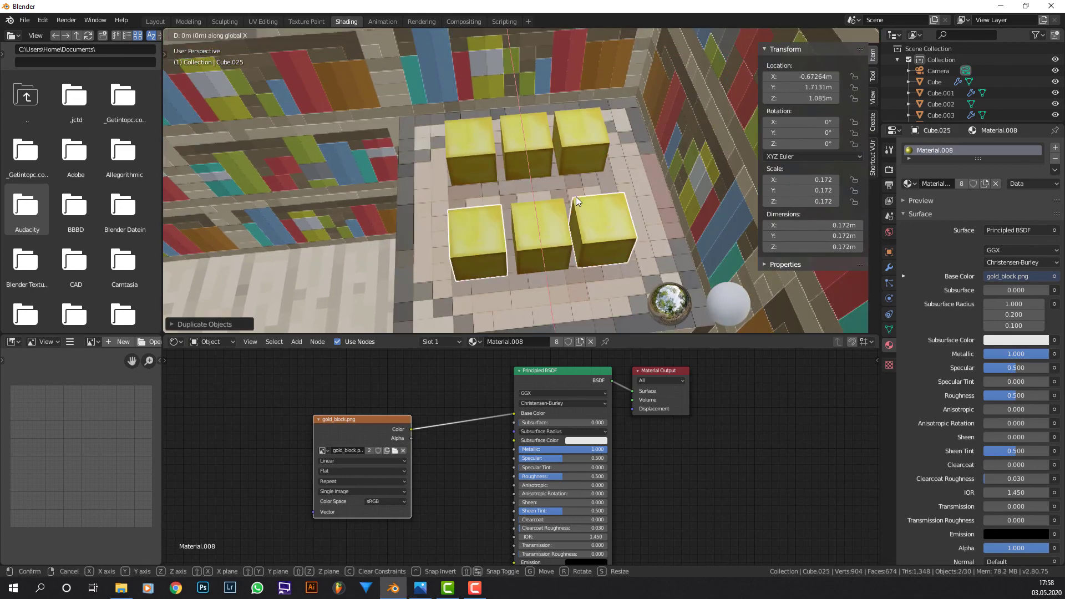
left_click(566, 149)
Step: Add a plane in the empty cell between the gold blocks and scale it to about 0.087
middle_click_drag(566, 150, 555, 222)
right_click(526, 257, "shift")
key("shift+a")
left_click(611, 258)
key("s")
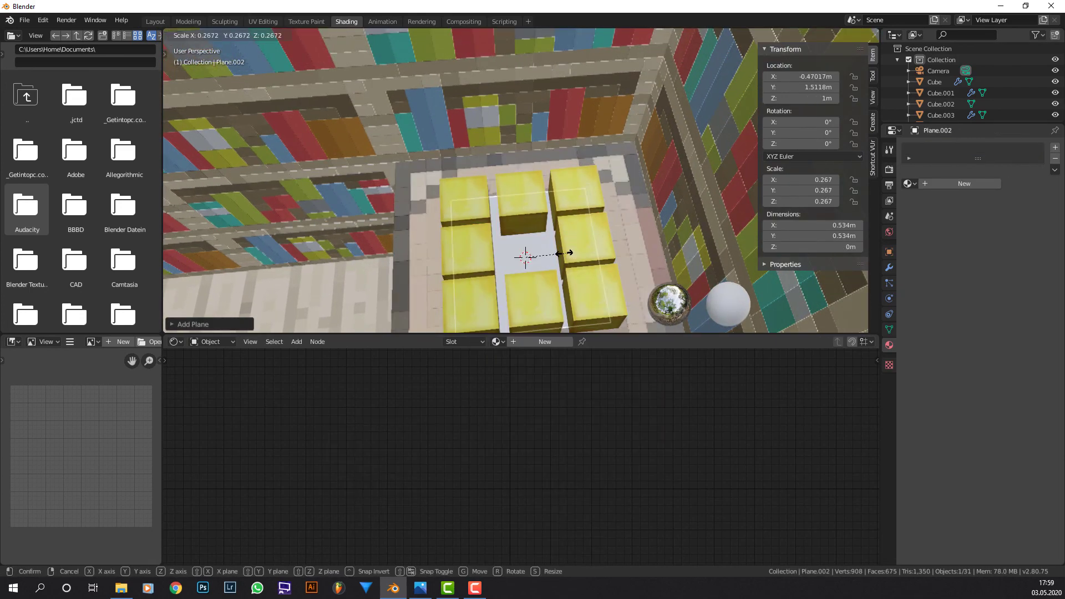
left_click(587, 248)
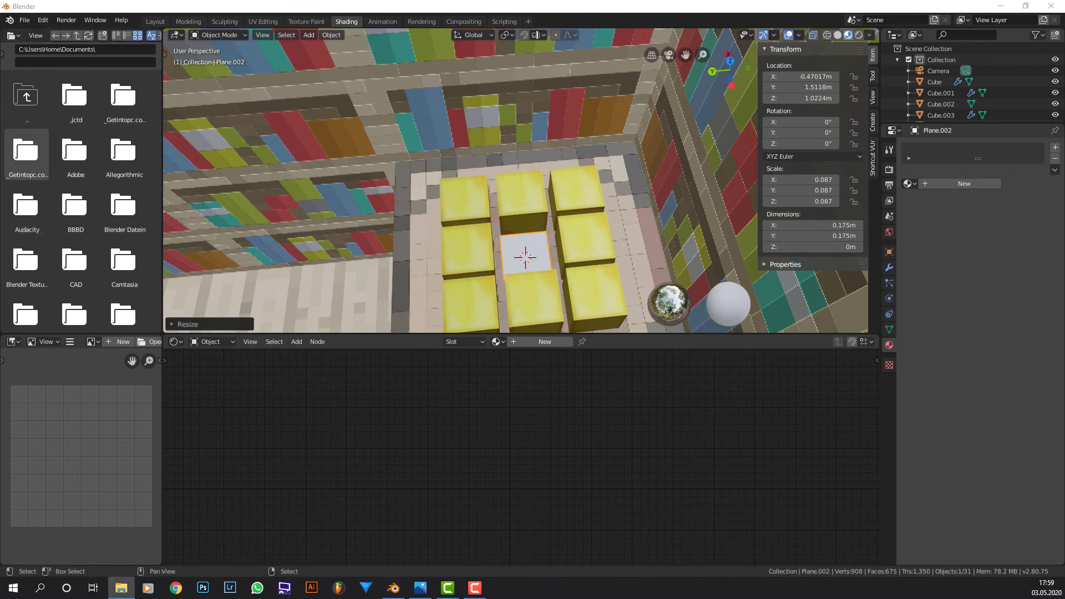
Step: Give the small plane a new material with apple.png connected to Base Color and interpolation set to Closest
left_click(545, 342)
left_click_drag(0, 428, 358, 427)
scroll(438, 459, "up", 3)
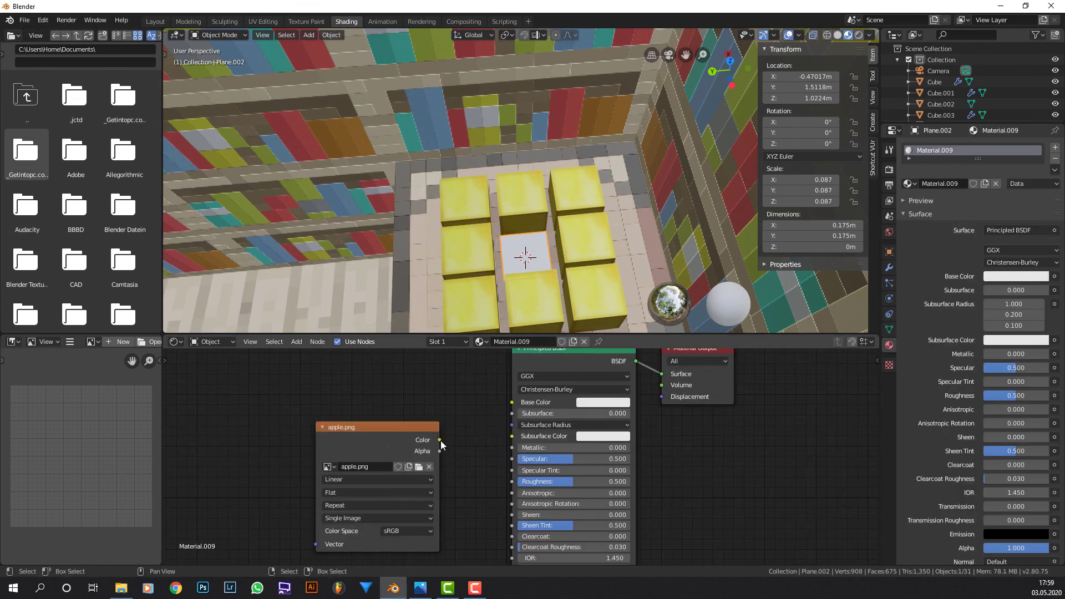
left_click_drag(442, 440, 511, 402)
left_click_drag(408, 429, 339, 396)
left_click(344, 446)
left_click(310, 459)
Step: Rotate the apple plane to 180° about Z and connect the apple texture's Alpha output to the shader's Alpha
type("-")
key("Return")
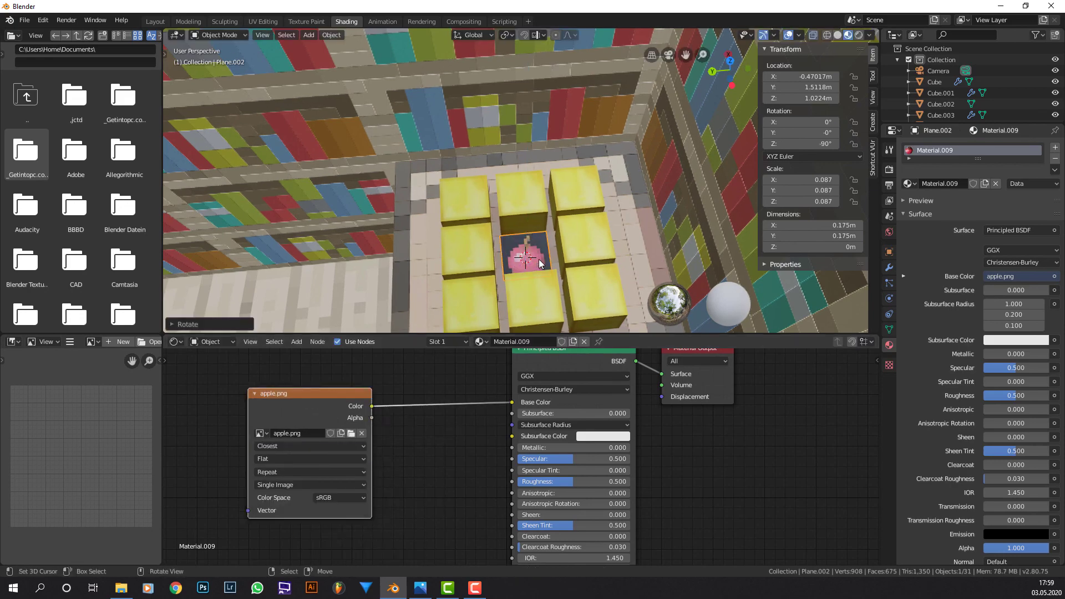
type("rz90-")
key("Return")
middle_click_drag(310, 447, 293, 421)
scroll(293, 420, "down", 2)
mouse_move(344, 394)
middle_mouse_down()
mouse_move(332, 361)
mouse_move(344, 405)
middle_mouse_up()
scroll(383, 395, "up", 1)
Step: Add a Solidify modifier with 0.01 m thickness to the apple plane
middle_click_drag(543, 283, 543, 268)
left_click(890, 267)
left_click(981, 148)
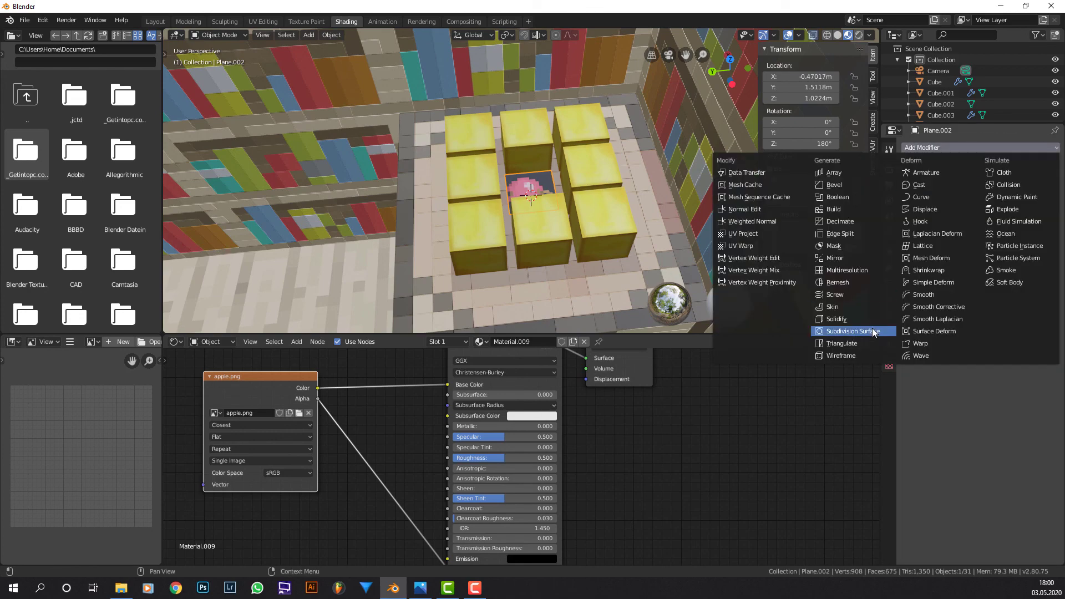
left_click(833, 333)
Step: Fly the camera to a position in front of the room's open side, facing the interior
key("KP_0")
key("shift+grave")
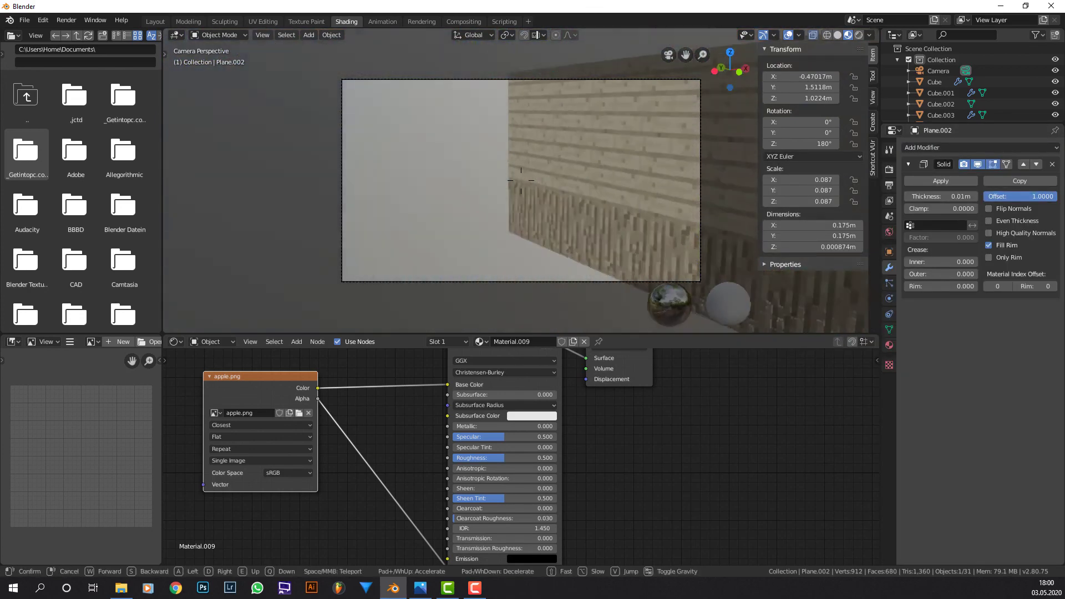
left_click(521, 180)
Step: Extend the floor plane's front edge along Y until the floor is 10 m long
left_click(423, 264)
key("Tab")
key("KP_0")
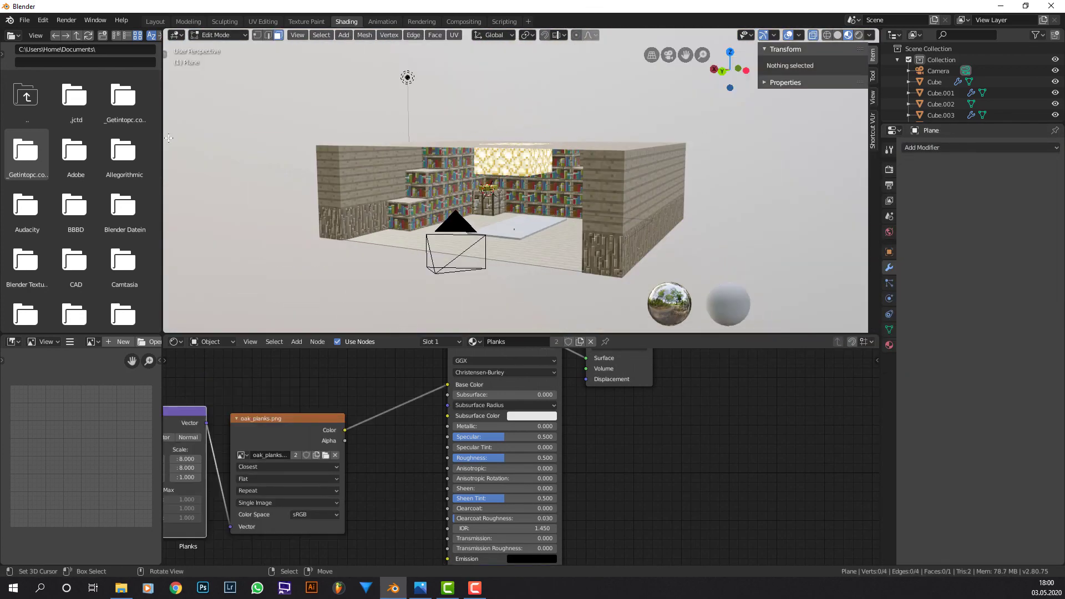
key("2")
right_click(547, 268)
key("g")
key("y")
left_click(590, 228)
key("Tab")
Step: Set the floor texture's Mapping scale to 10 on Y and preview the camera view in Rendered shading
scroll(401, 450, "up", 2)
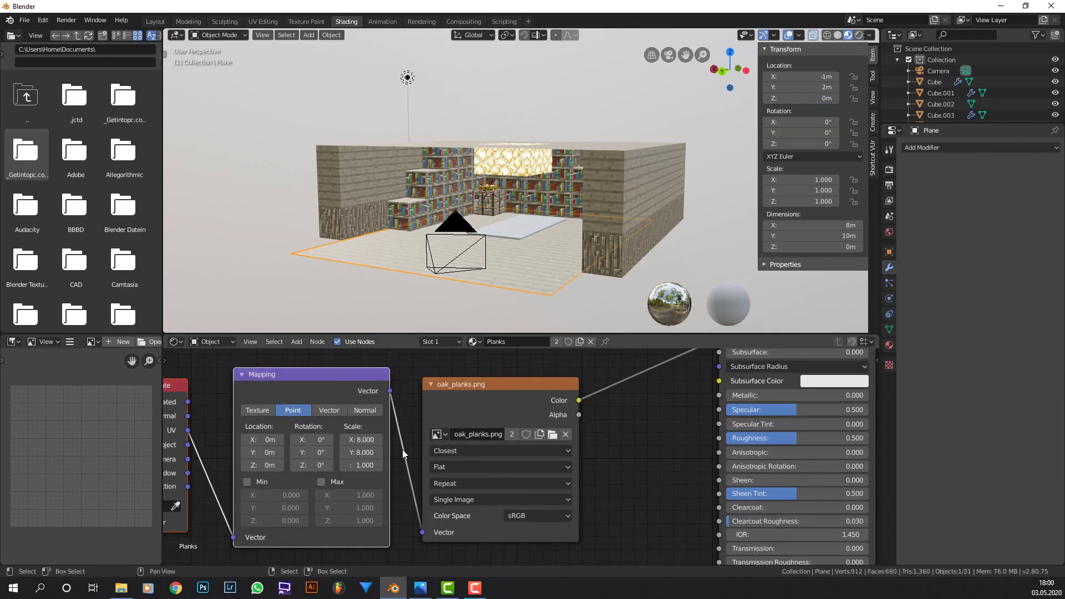
key("KP_0")
left_click(859, 34)
scroll(622, 415, "down", 2)
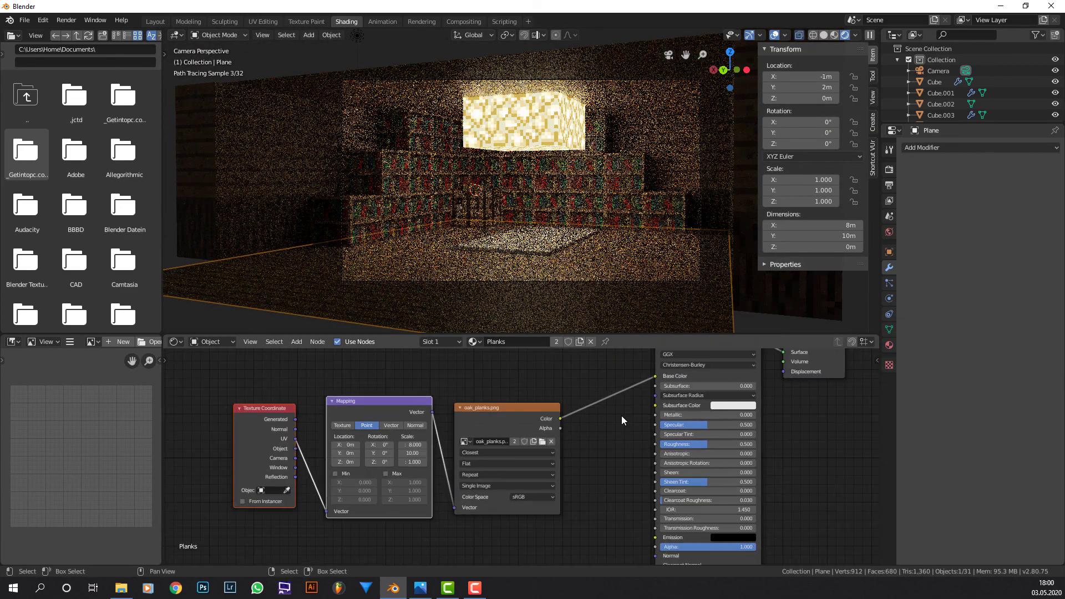
Step: Add a Bump node with Distance 0.100 to the Planks material, linking the texture Color to Height and its output to the shader's Normal
middle_click_drag(622, 415, 500, 378)
key("shift+a")
left_click(520, 389)
type("bum")
key("Return")
left_click(555, 397)
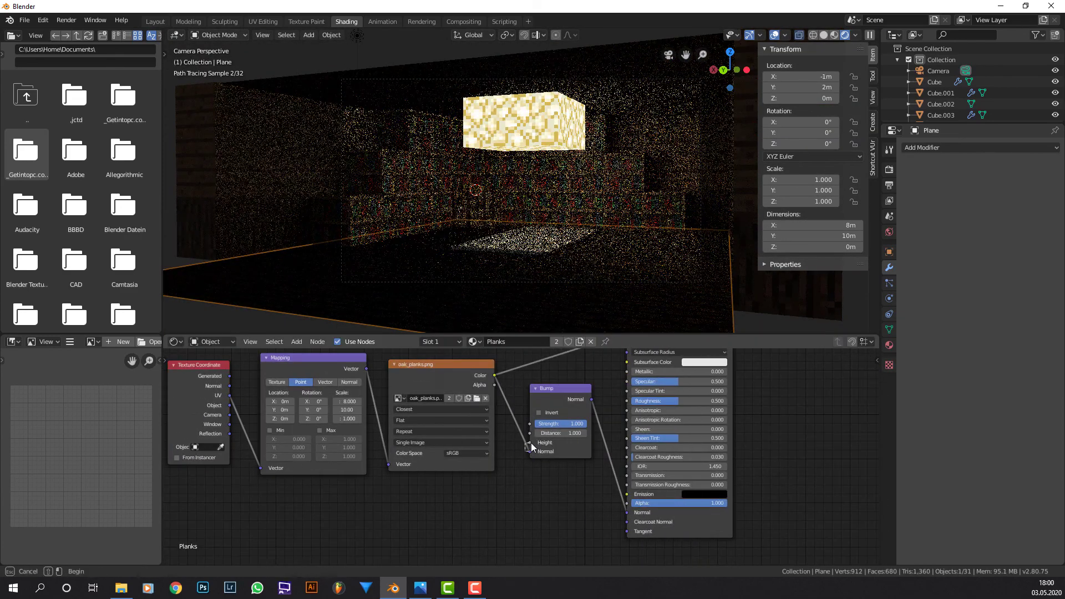
Step: Draw a render region around the camera frame to limit the rendered preview to it
key("ctrl+b")
left_click_drag(322, 71, 759, 305)
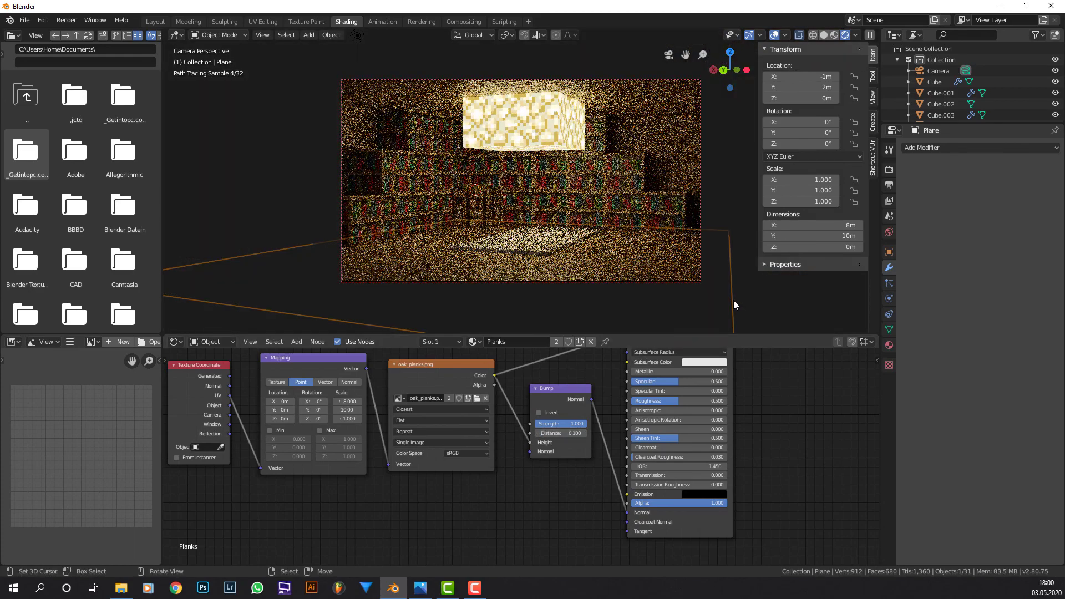
middle_click_drag(733, 286, 740, 292)
Step: Reframe the camera on the room in material preview and level it to a rotation of X 90°, Y 0°, Z -167°
left_click(835, 34)
scroll(708, 113, "down", 3)
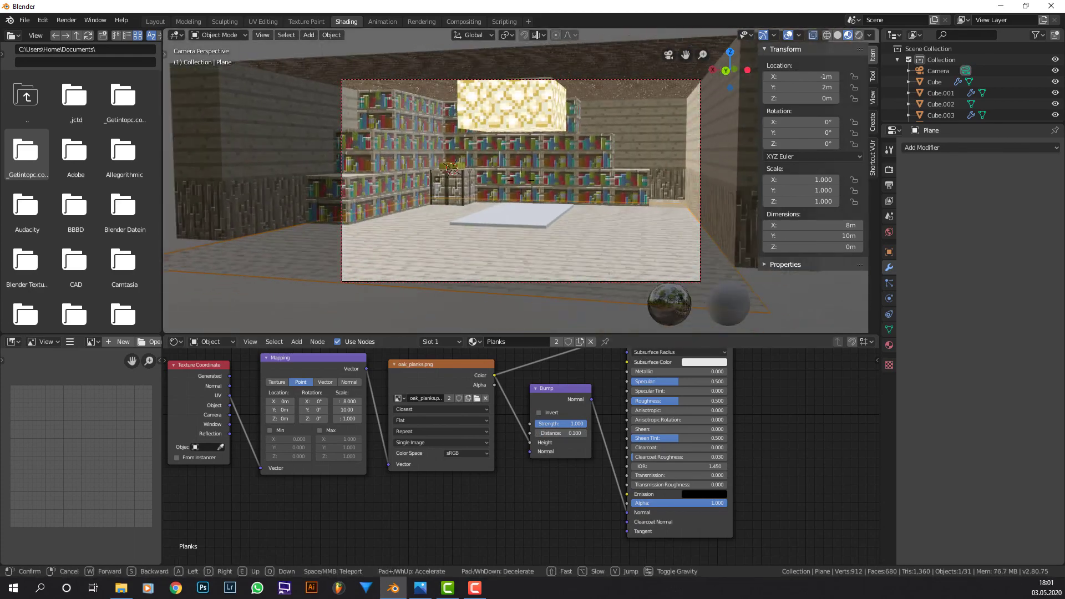
left_click(939, 71)
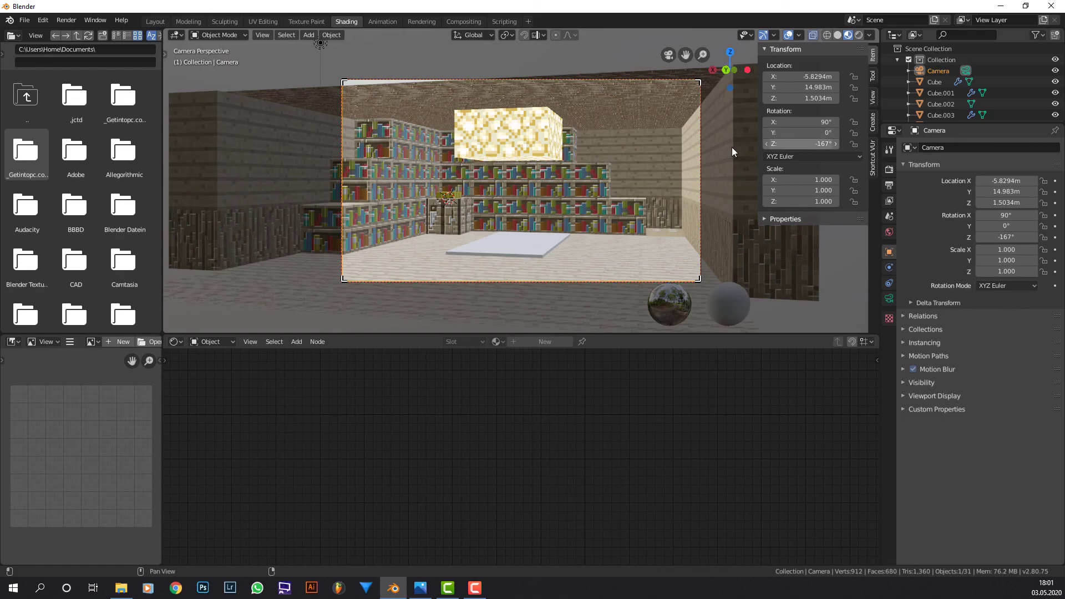